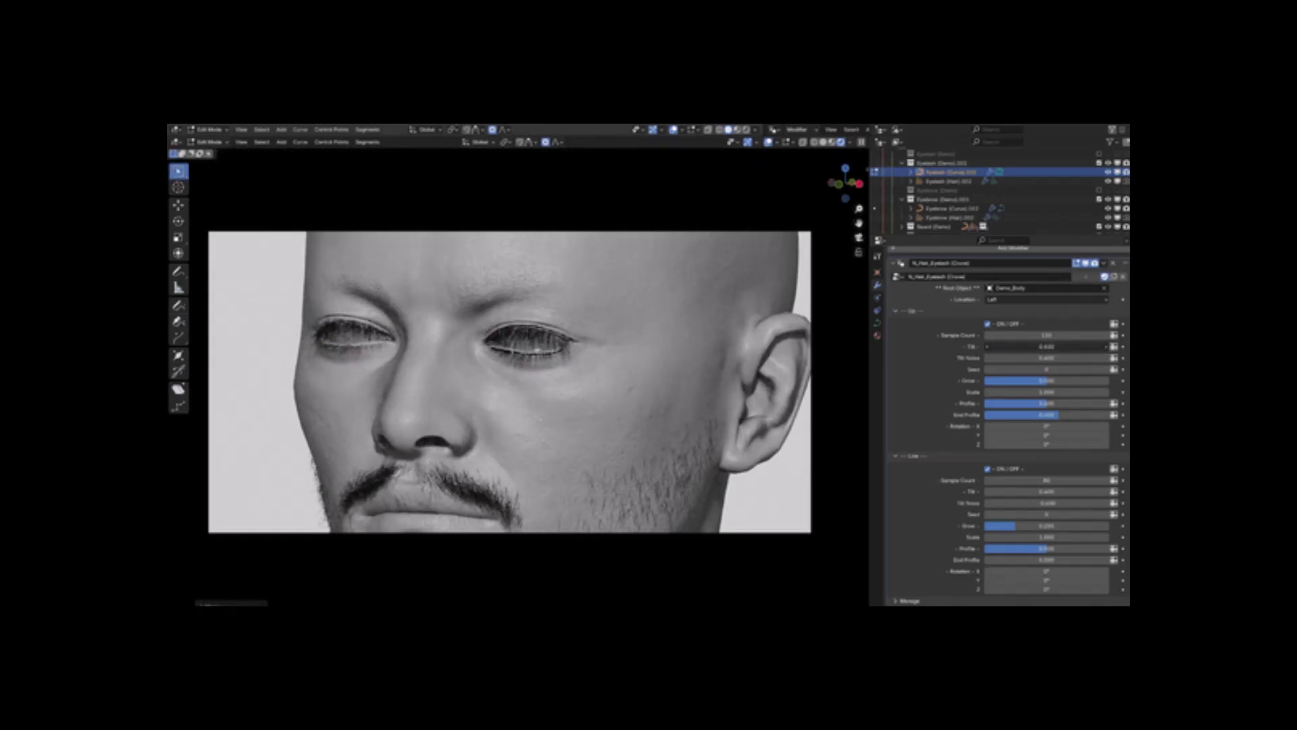
drag(1043, 492, 1047, 491)
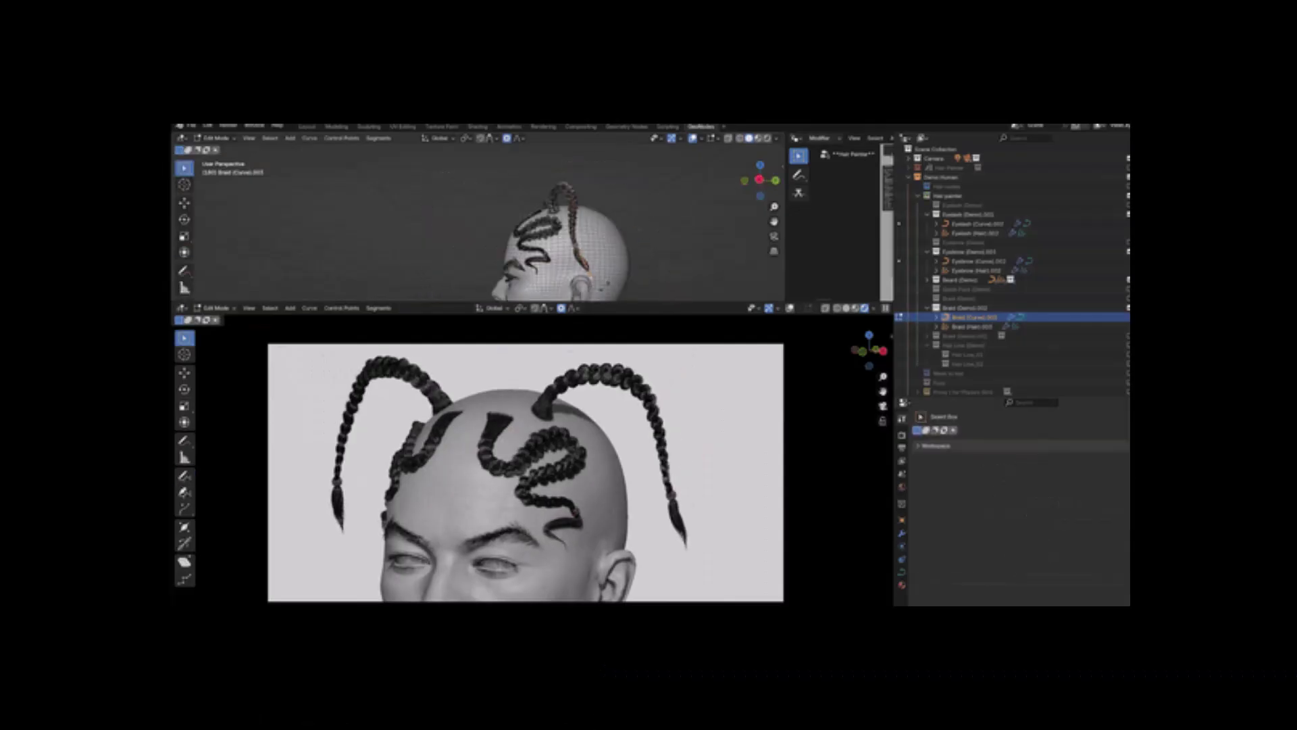
key(r)
click(603, 234)
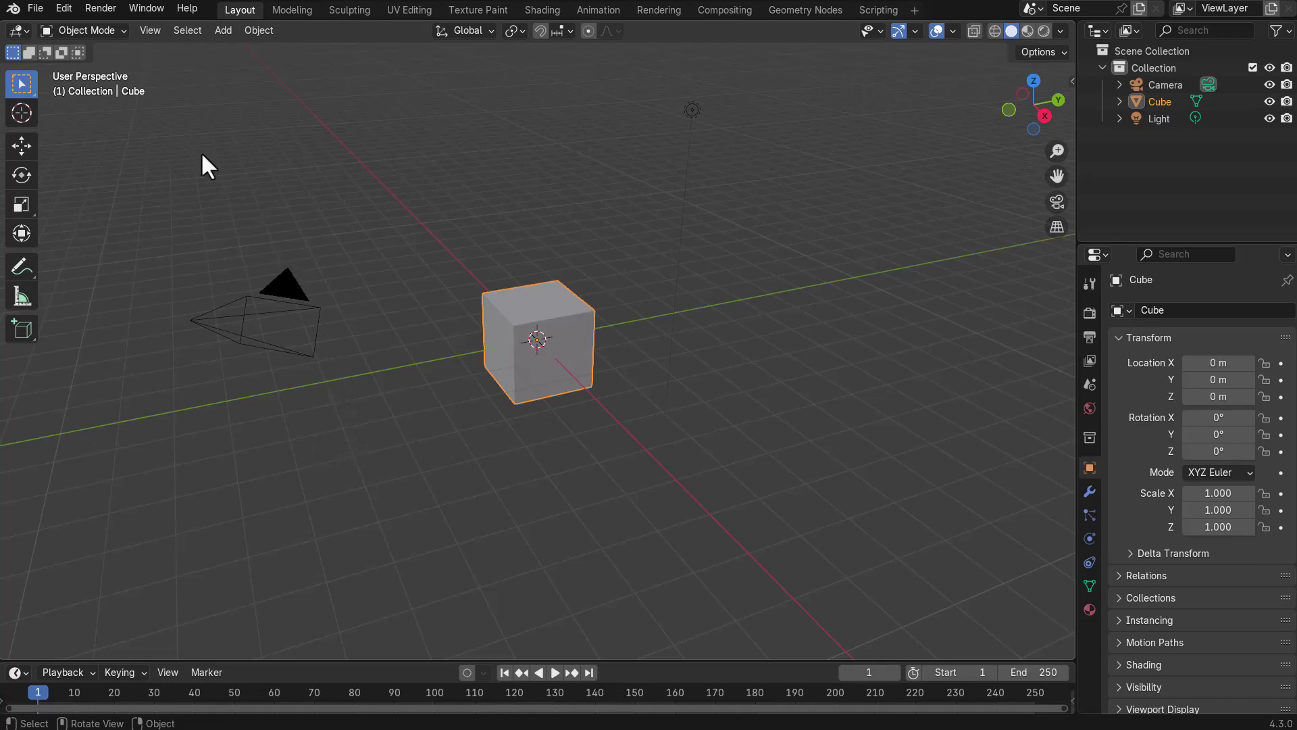
Check the Hair Painter asset library's path, E:\Hair Painter, in the file path preferences and save the preferences.
click(65, 9)
click(123, 222)
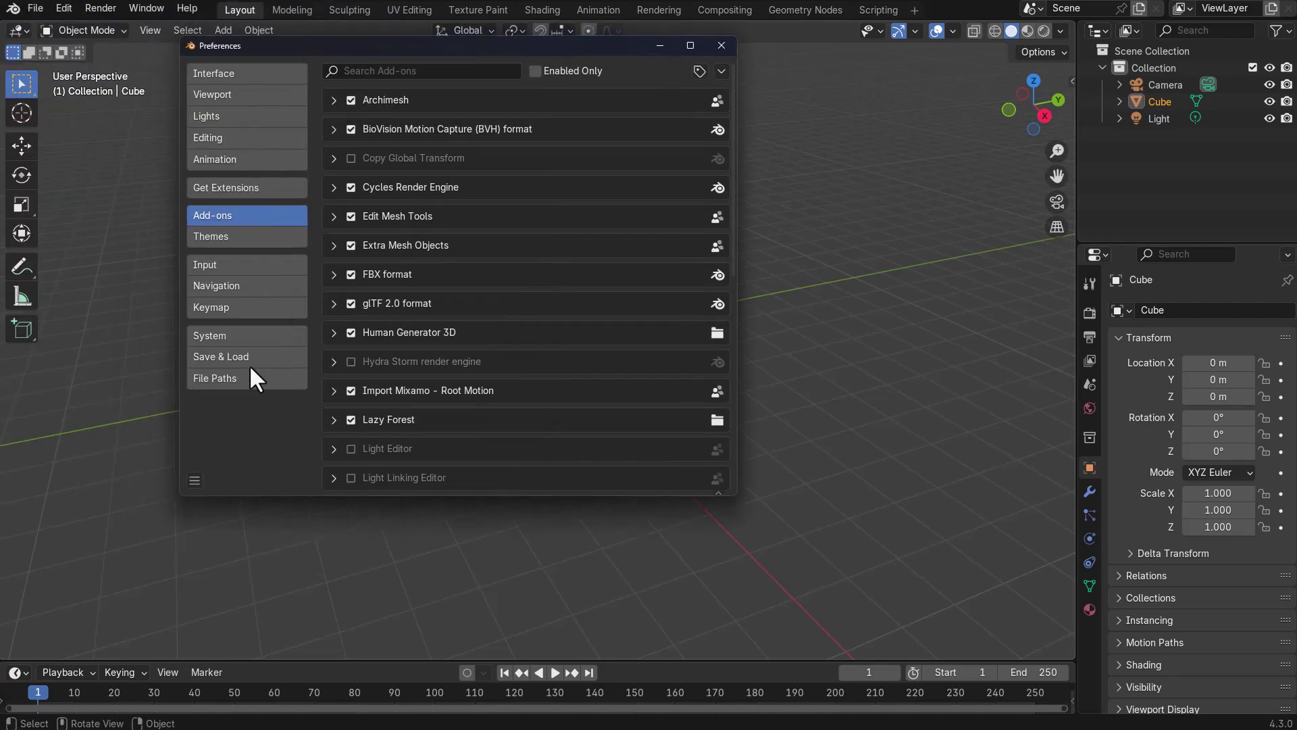
click(230, 378)
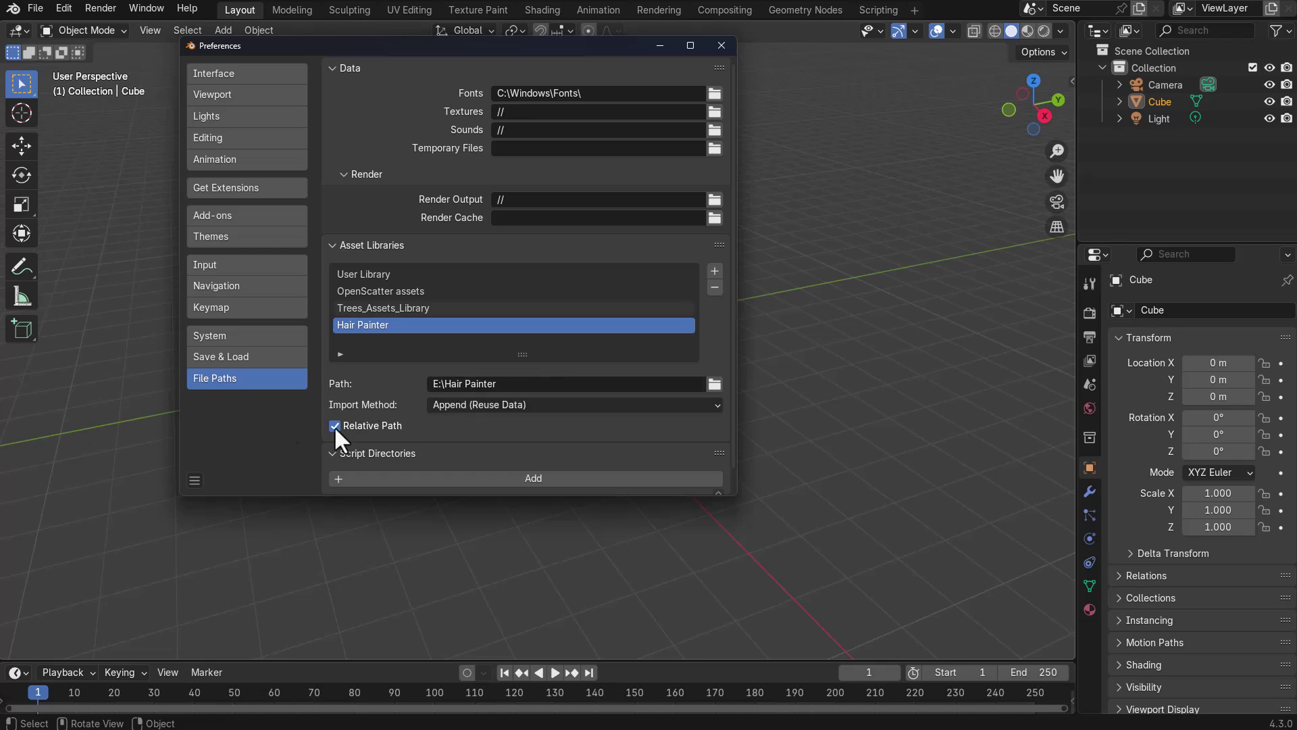
click(194, 480)
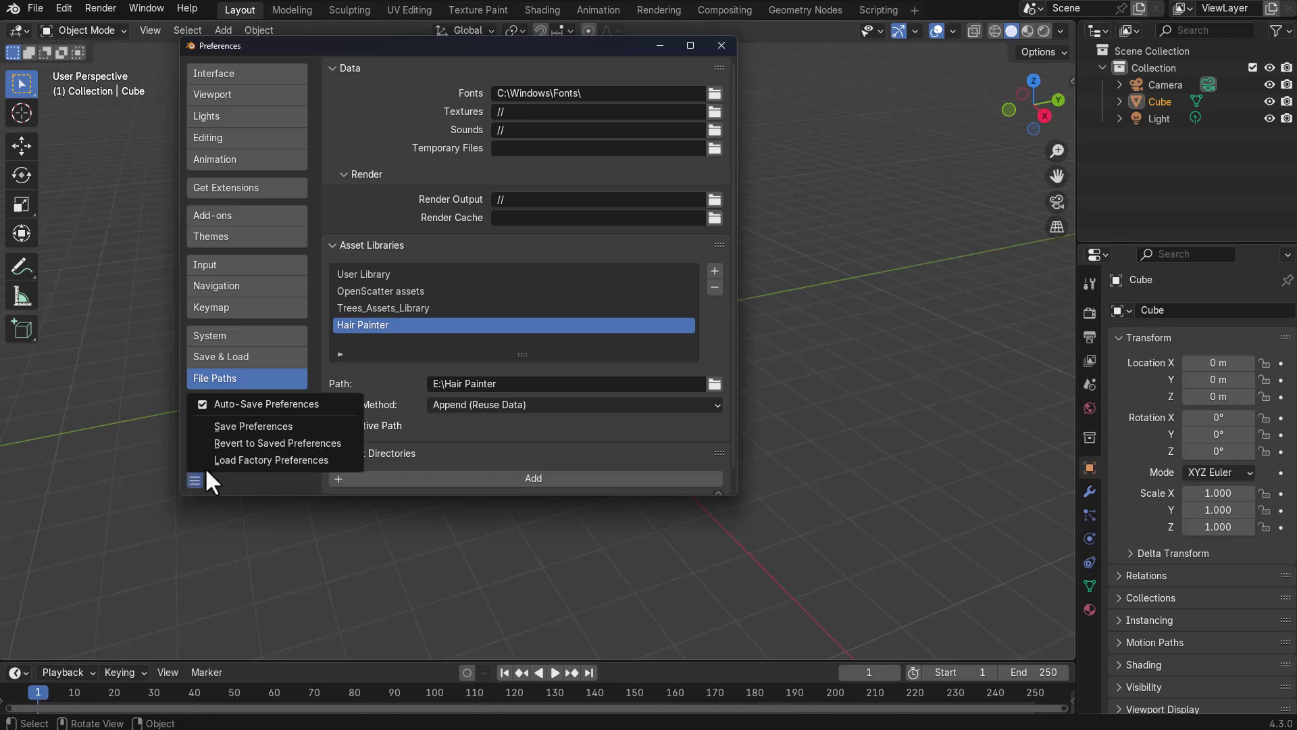
click(266, 426)
click(720, 45)
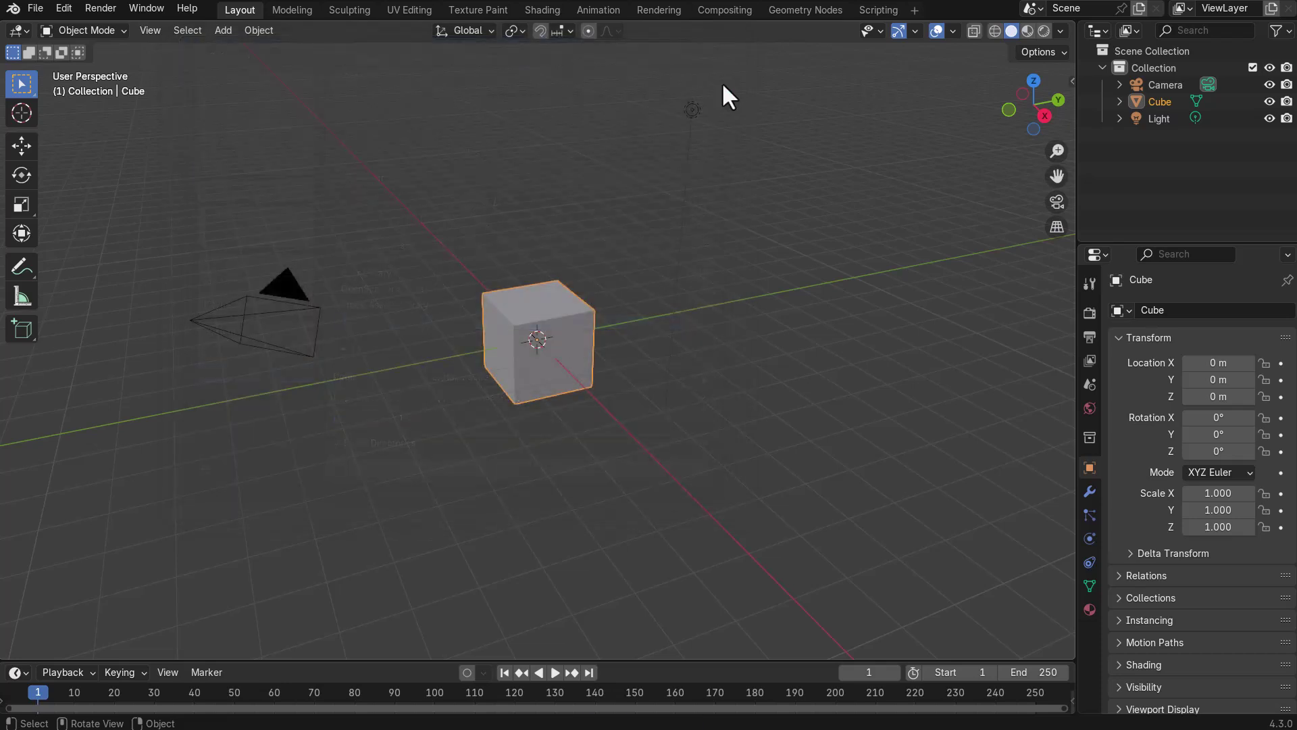
Split off a new area beside the 3D viewport as an Asset Browser showing the Hair Painter library.
drag(15, 669, 456, 487)
click(18, 30)
click(552, 130)
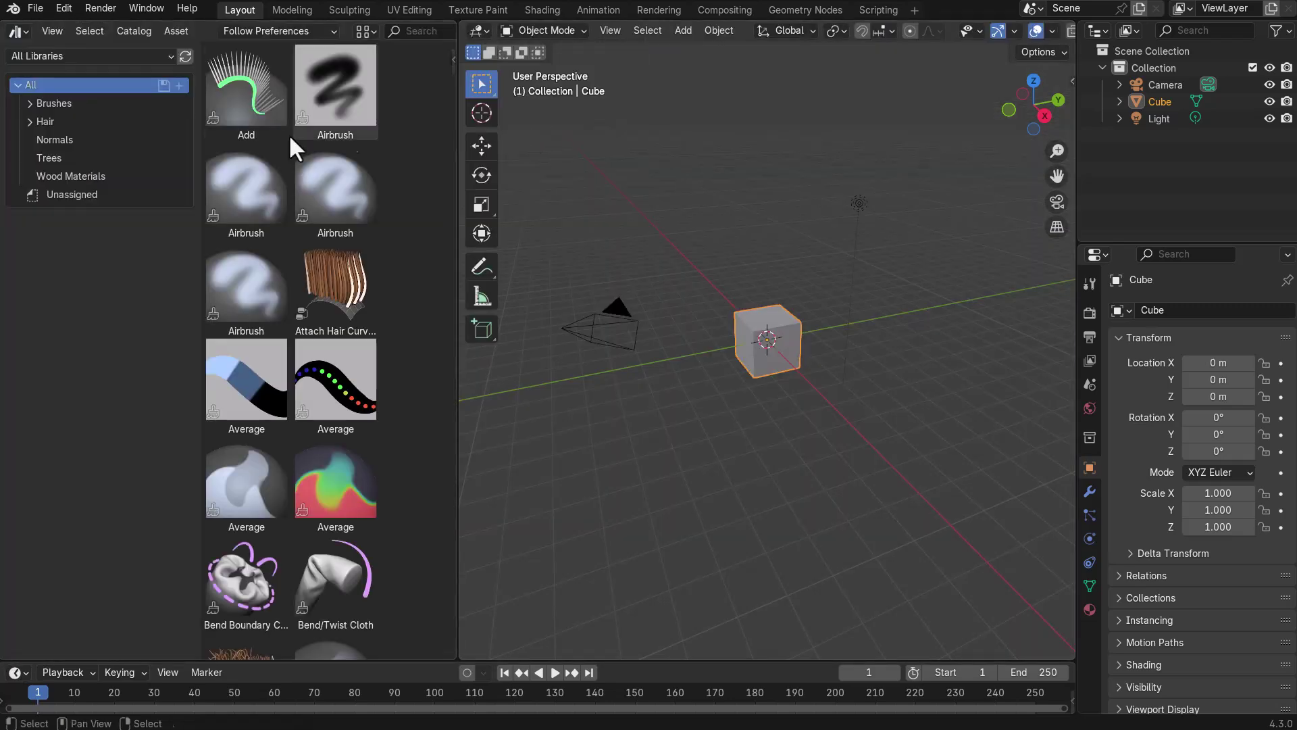
click(49, 56)
click(39, 223)
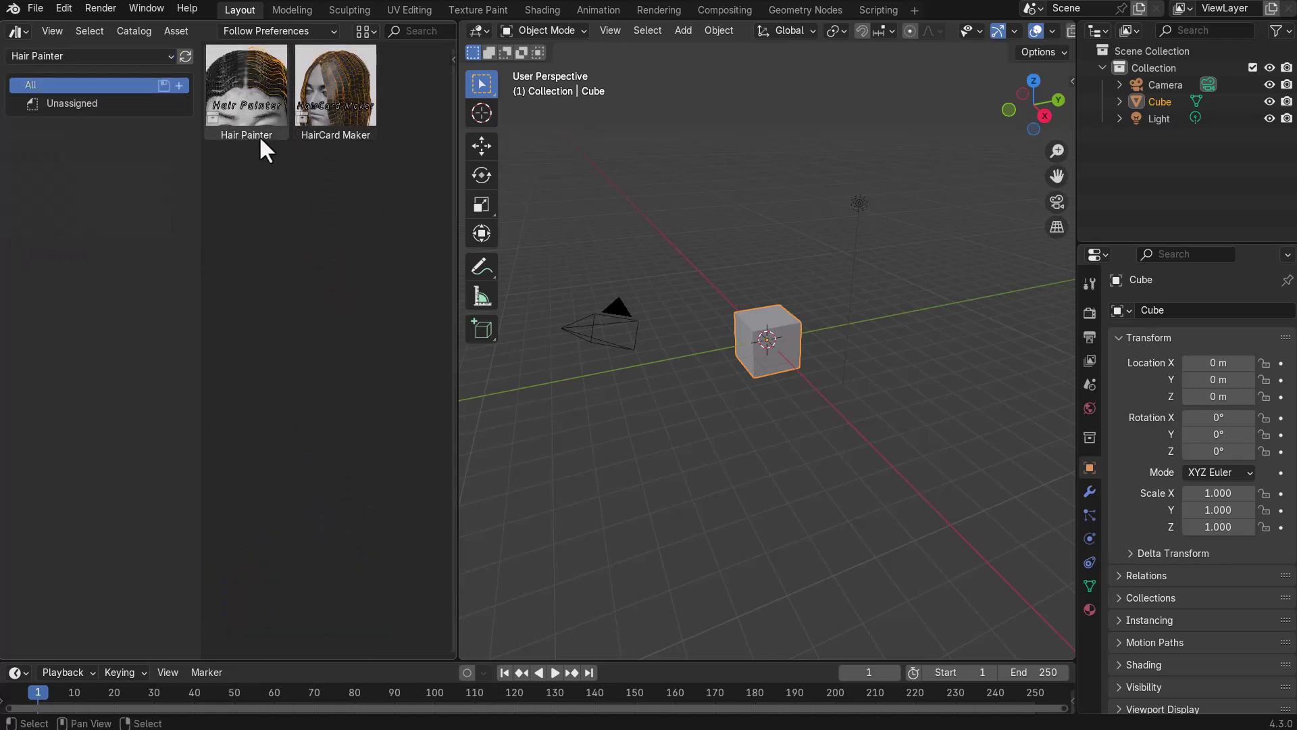
Replace the default cube with a UV sphere scaled up to about 2.85.
key(Delete)
key(shift+a)
mouse_move(726, 260)
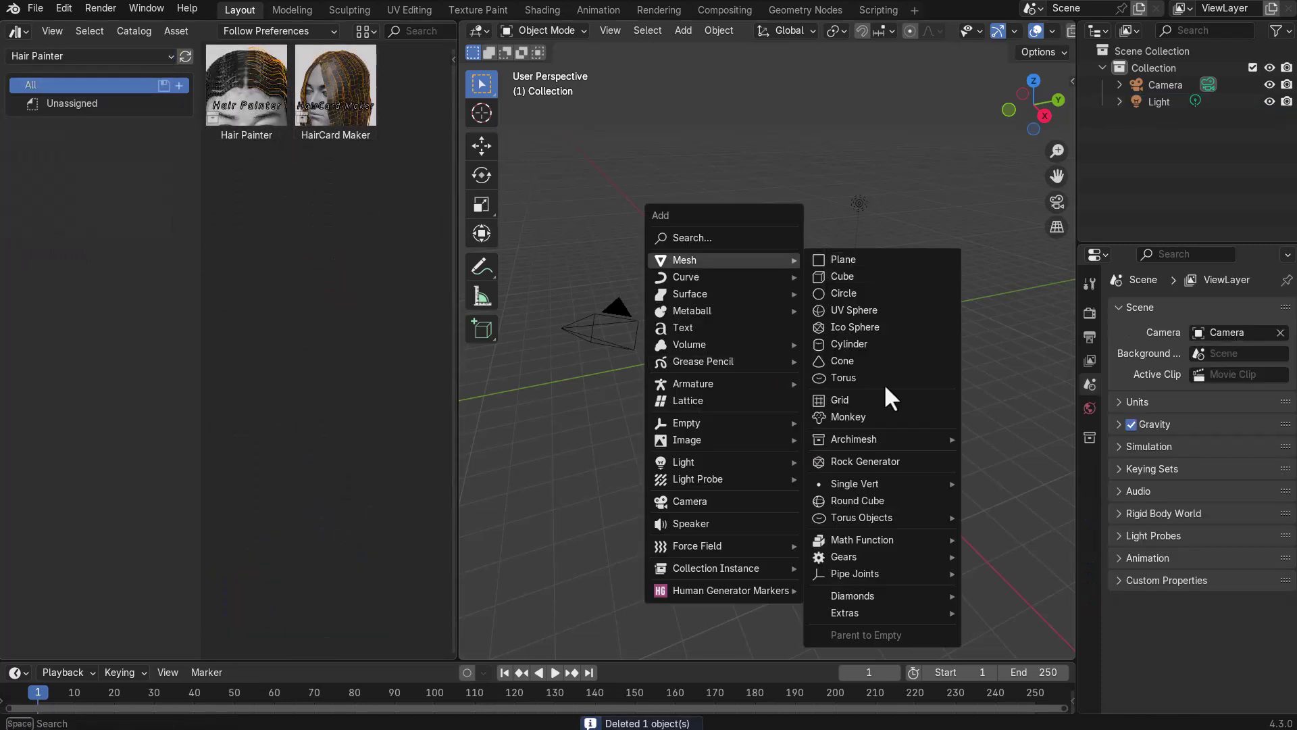
click(872, 310)
key(s)
click(911, 282)
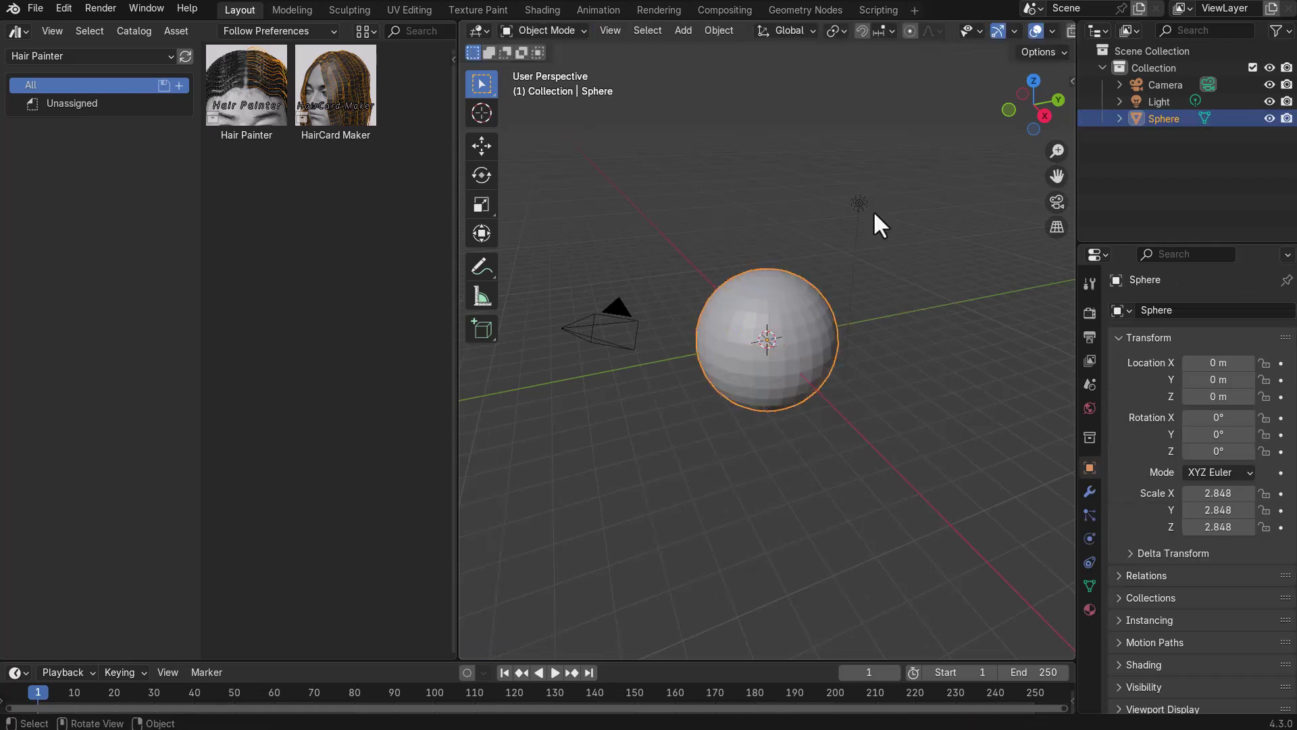
Add a level 3 subdivision to the sphere and apply the modifier.
key(ctrl+3)
click(1089, 491)
key(ctrl+a)
middle_drag(868, 359, 833, 397)
scroll(824, 356, up, 1)
scroll(825, 356, up, 2)
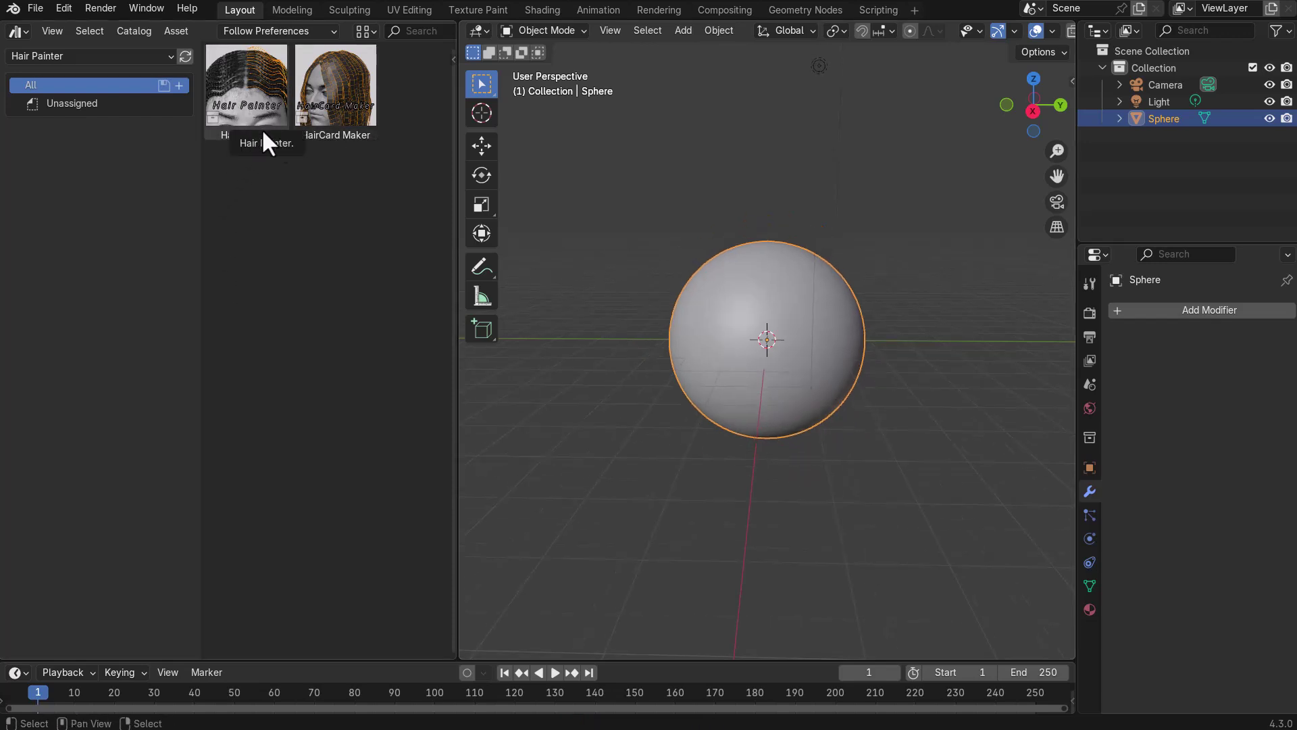
middle_drag(702, 332, 720, 365)
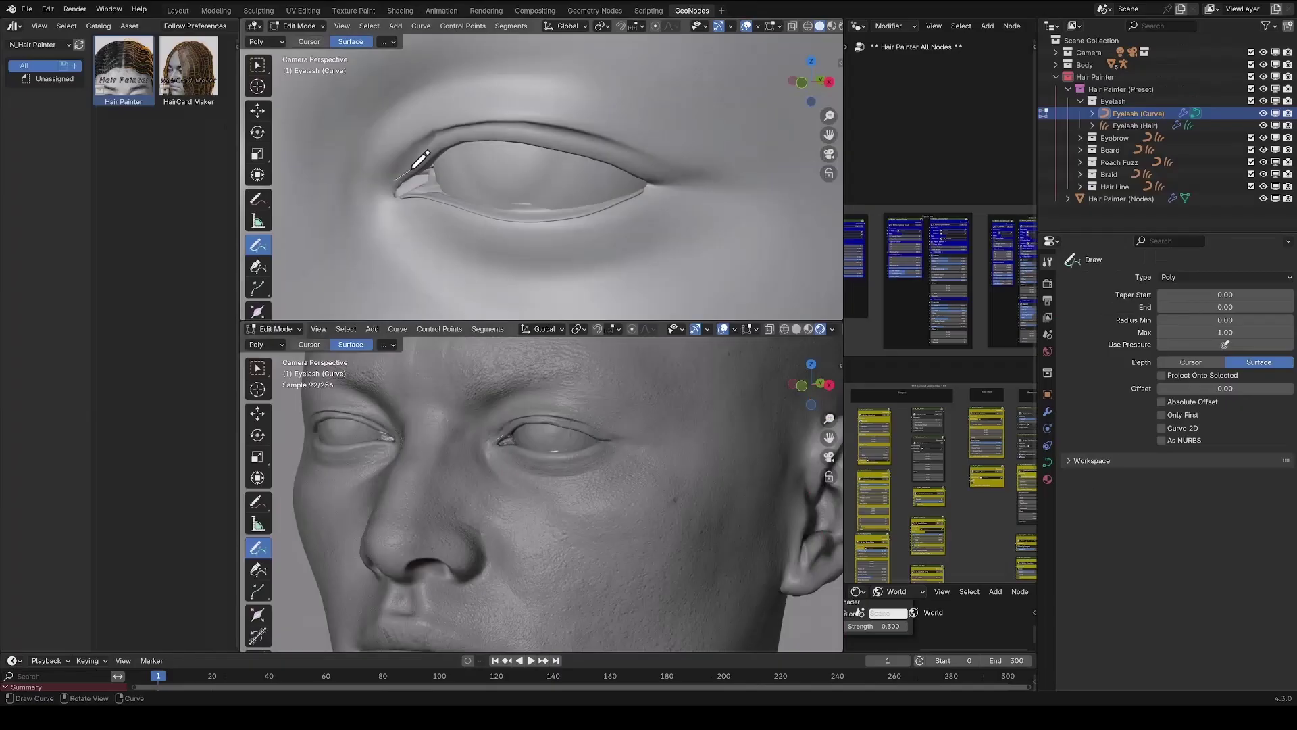
Draw an eyelash curve on the face's surface along the upper eyelid, starting at the inner corner.
drag(414, 167, 451, 132)
drag(655, 164, 655, 164)
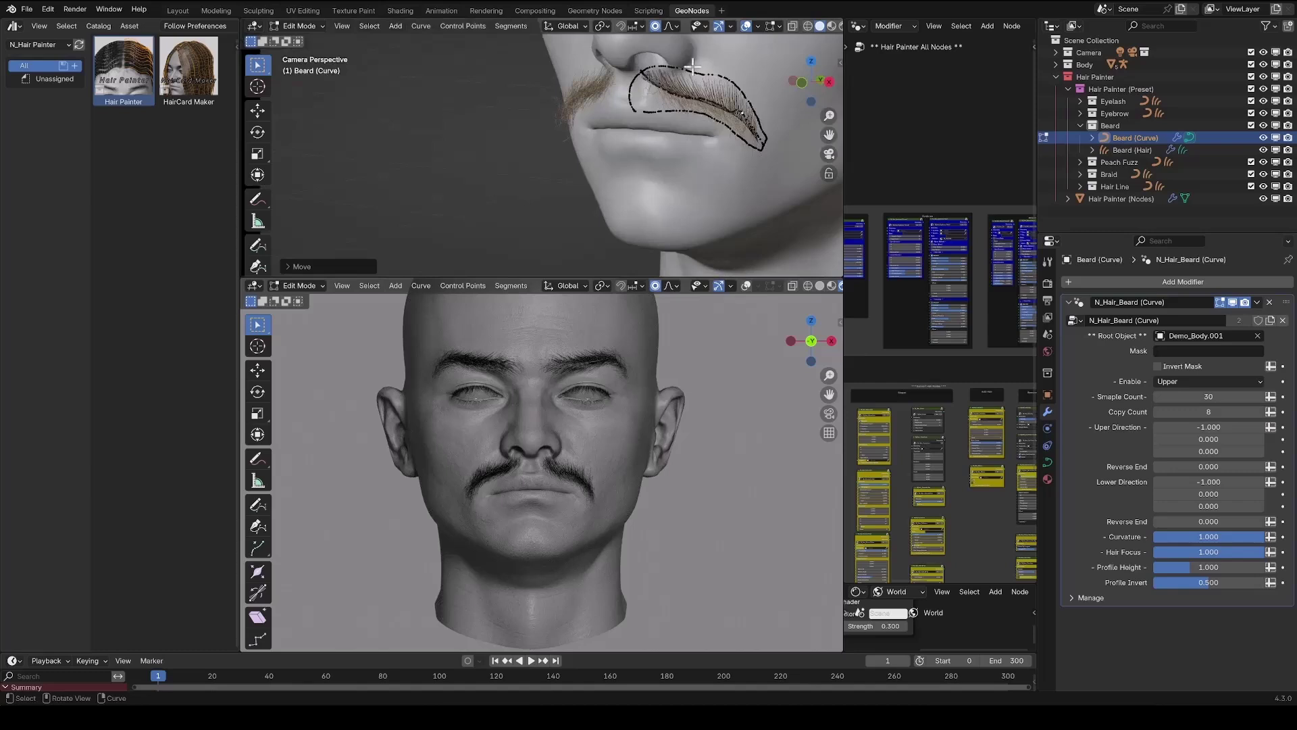
Draw a beard curve on the face's surface along the jawline from below the ear to the chin.
shift+middle_drag(667, 110, 616, 142)
key(KP_0)
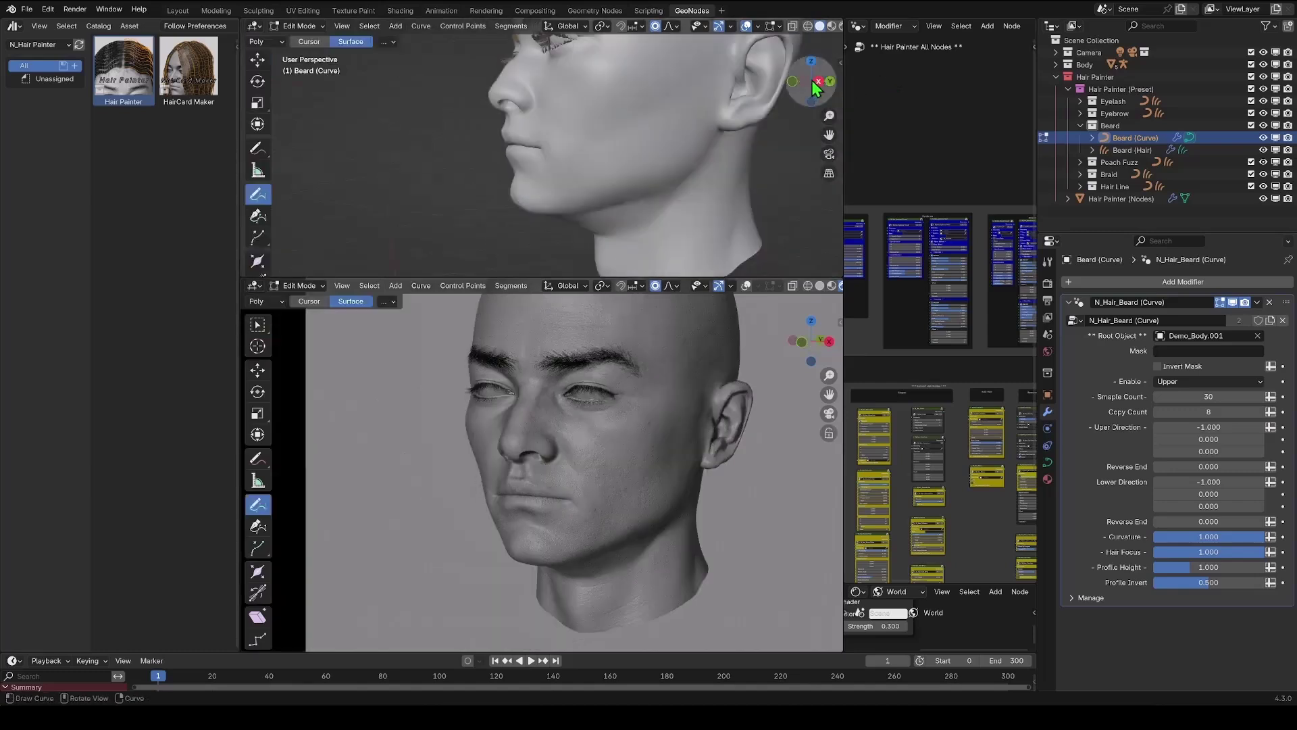
click(816, 86)
scroll(639, 159, up, 3)
scroll(556, 193, down, 3)
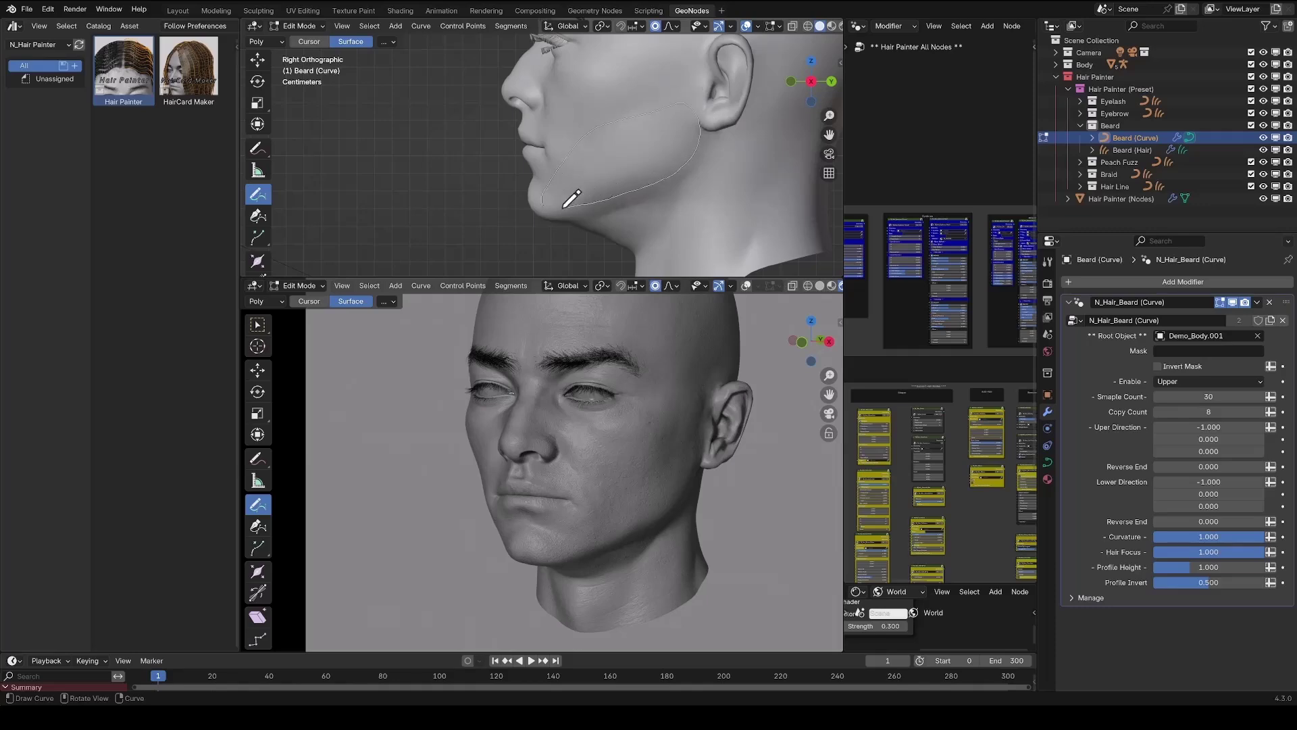
drag(543, 205, 544, 203)
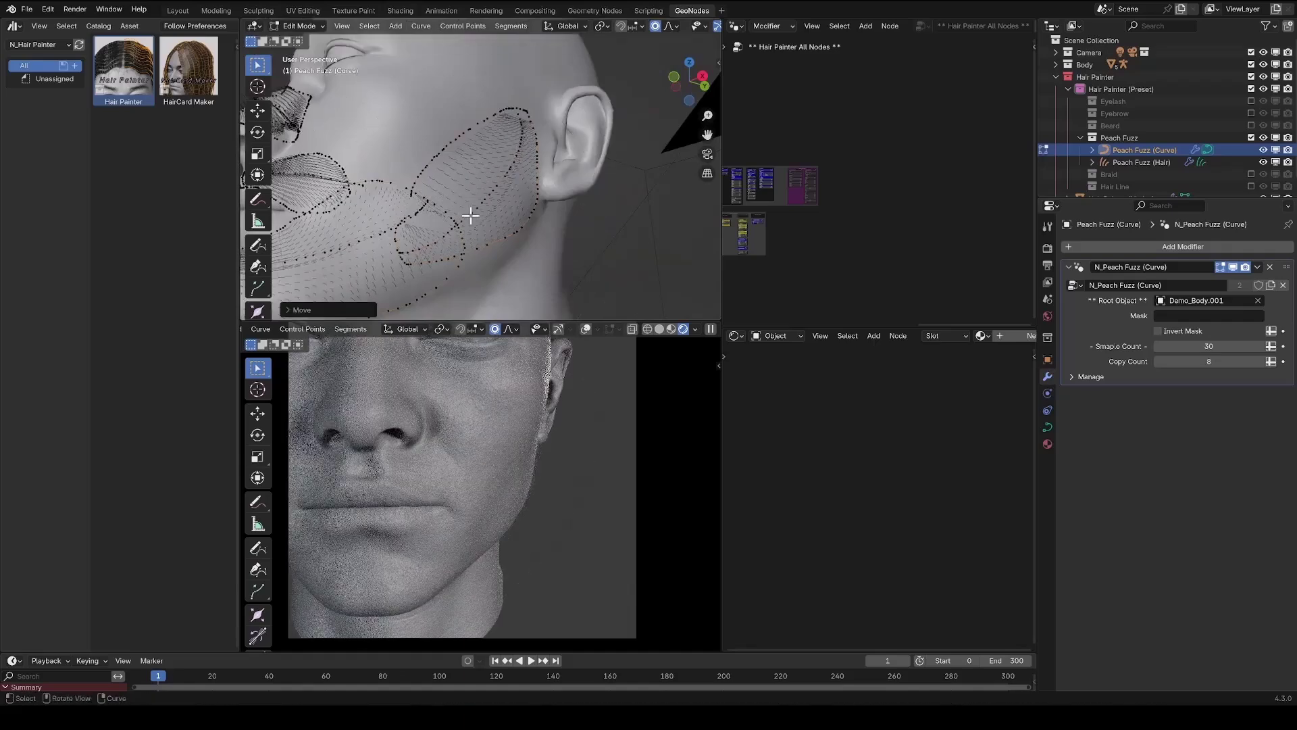
Draw a braid guide curve that starts on the scalp, arches outward and hangs down beside the head.
scroll(558, 506, up, 6)
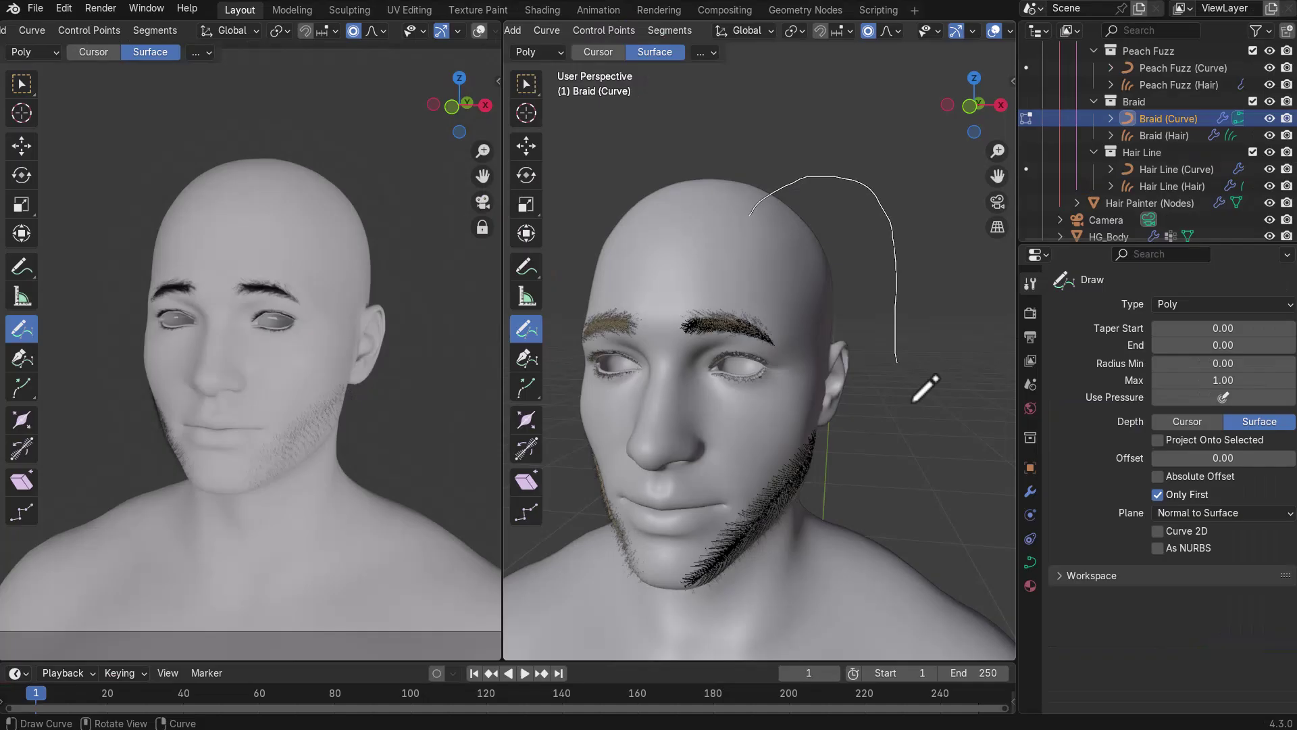
drag(912, 399, 973, 456)
middle_drag(781, 469, 854, 463)
middle_drag(757, 238, 849, 231)
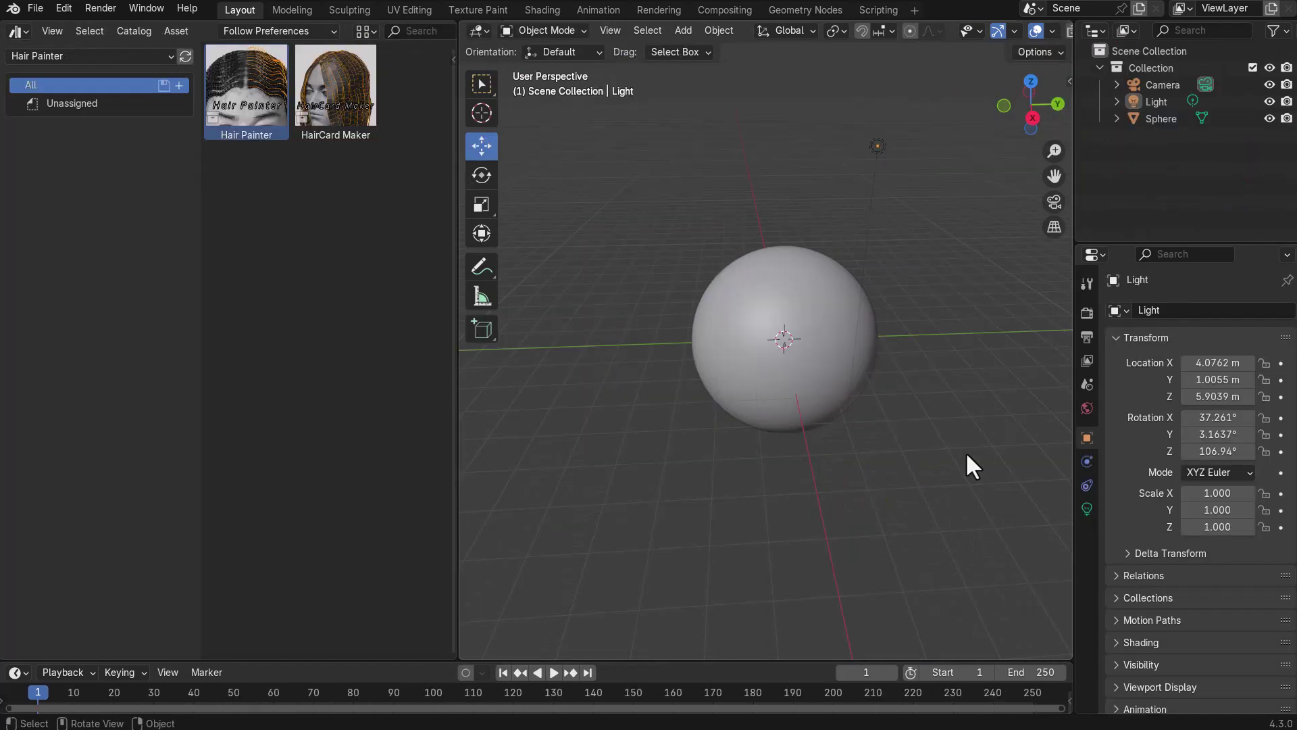
Place the Hair Painter asset in the sphere scene and move its nested Hair Painter collection into Collection.
mouse_move(236, 93)
mouse_down()
mouse_move(565, 425)
mouse_move(643, 478)
mouse_move(655, 464)
mouse_up()
click(1099, 135)
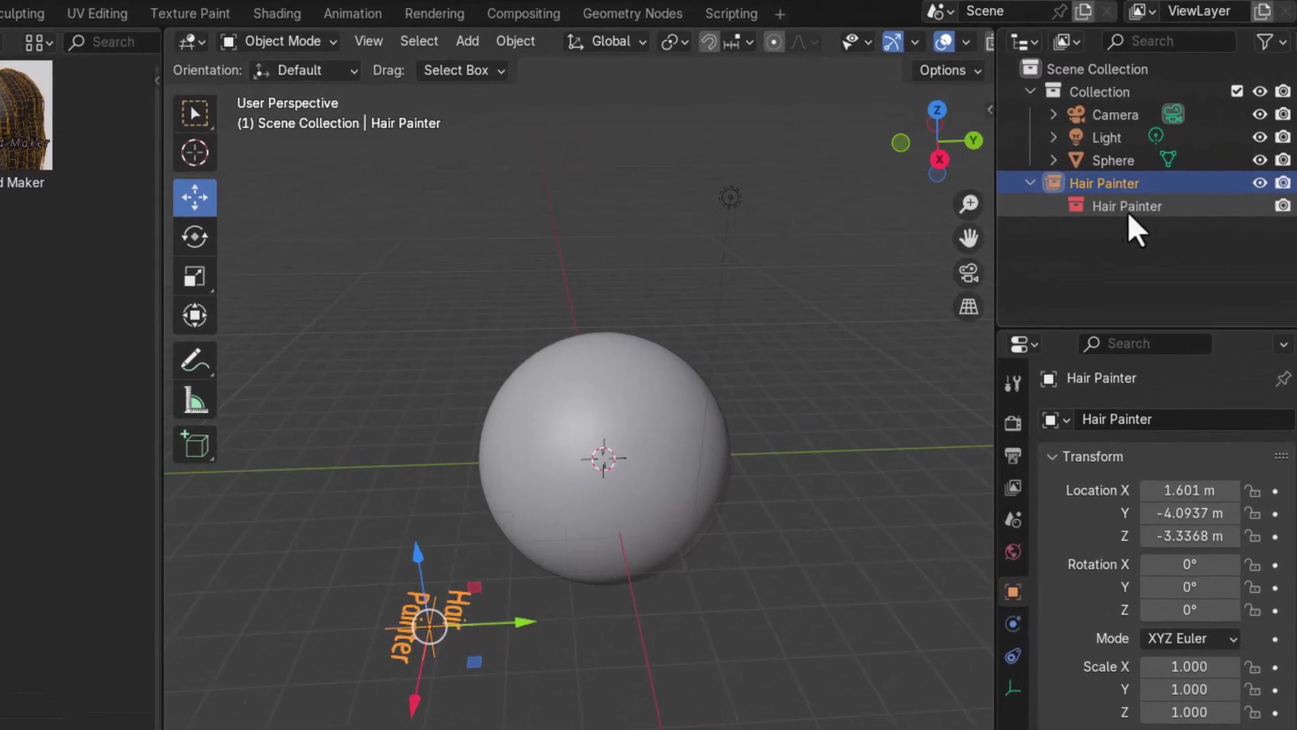
mouse_move(1077, 205)
mouse_down()
mouse_move(1103, 225)
mouse_move(1170, 191)
mouse_move(1102, 99)
mouse_up()
Delete the leftover Hair Painter instance object from the scene.
click(1032, 205)
click(1079, 204)
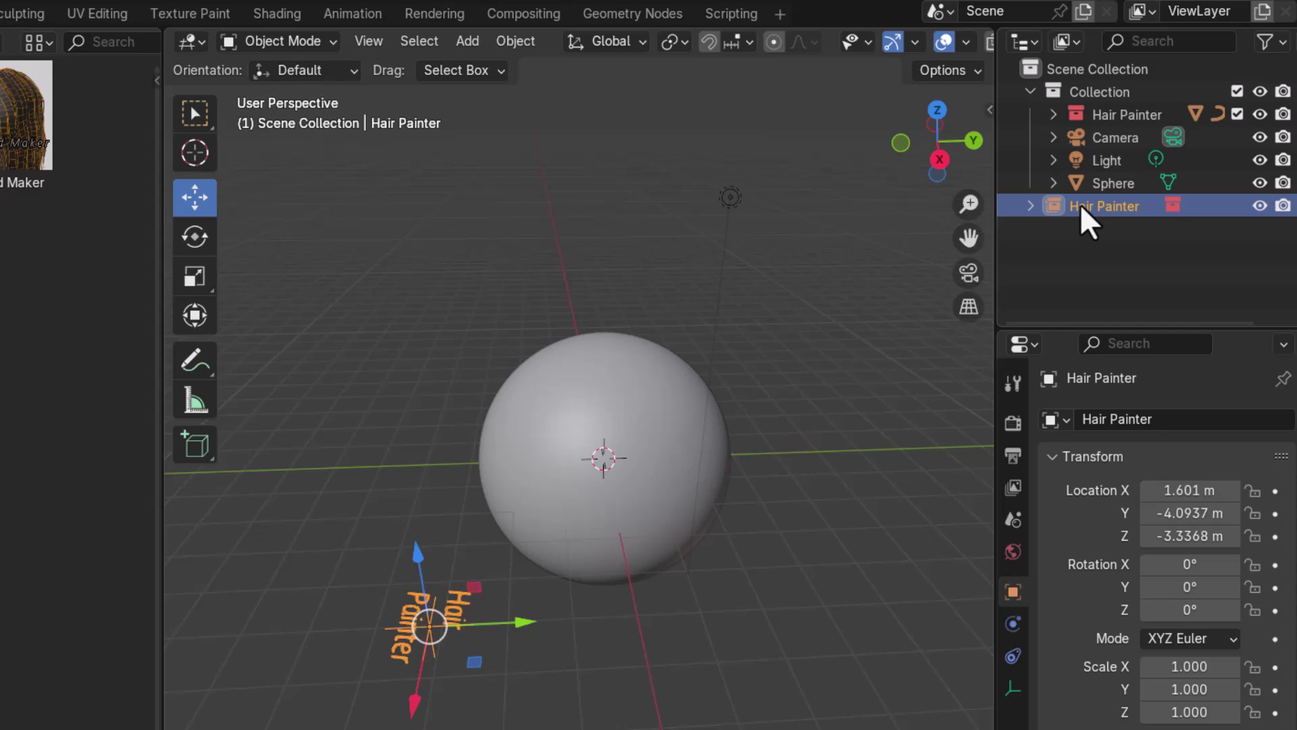
key(Delete)
middle_drag(527, 507, 735, 509)
scroll(630, 501, up, 3)
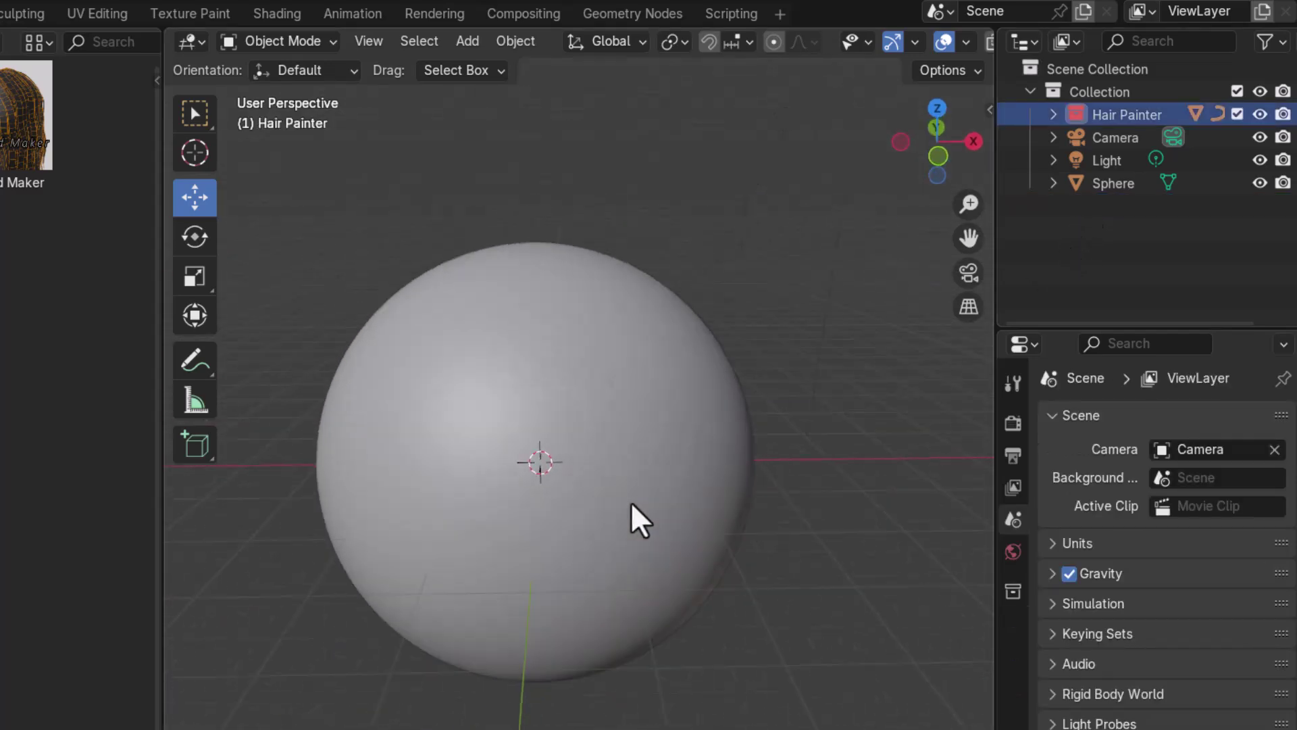
shift+middle_drag(638, 545, 668, 594)
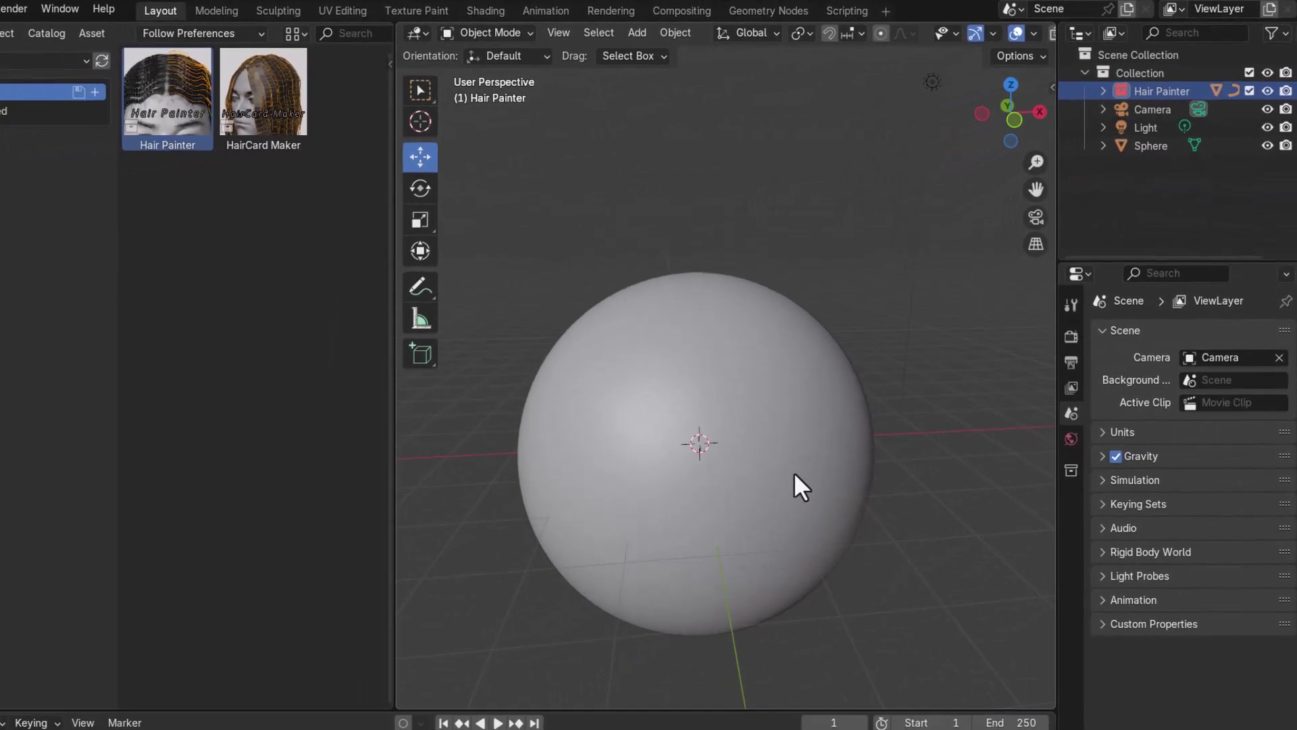
Expand the Hair Painter collection and examine its preset groups and the Eyelash group's curve and hair objects.
click(1103, 90)
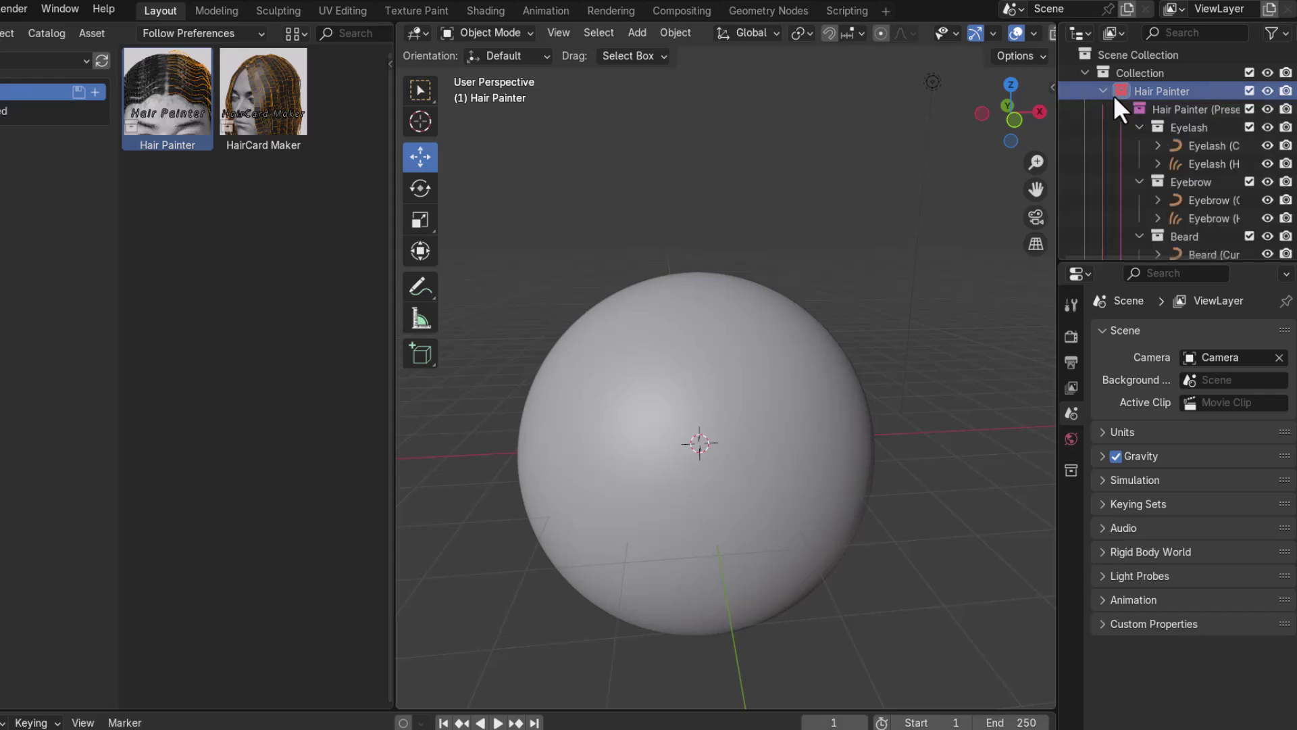
scroll(1128, 112, down, 3)
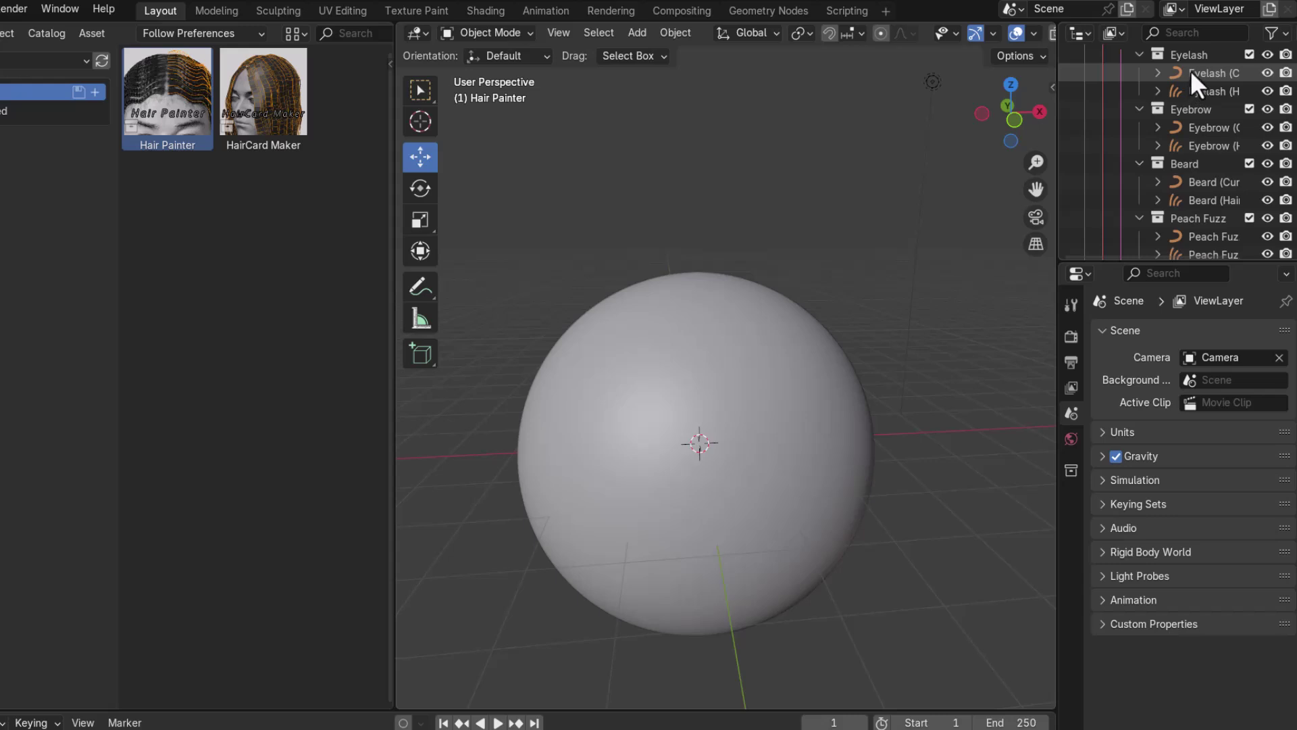
scroll(1192, 68, down, 3)
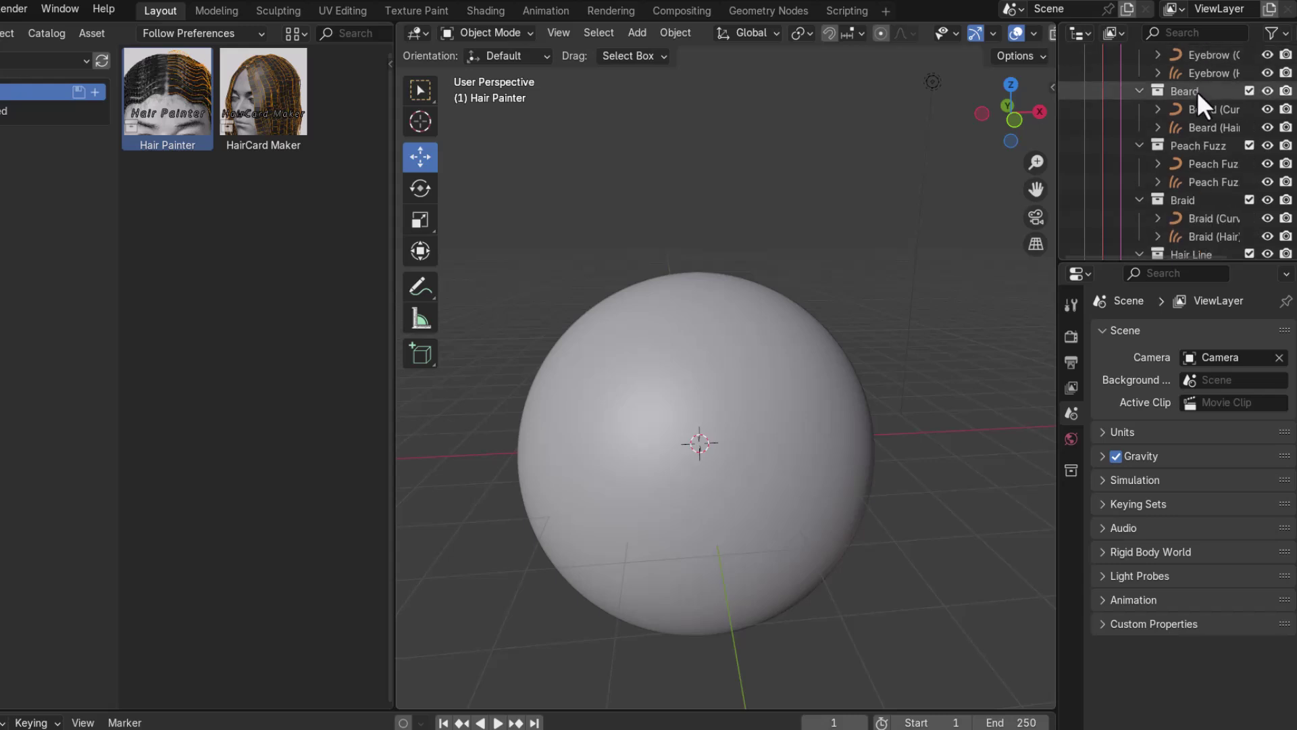
scroll(1185, 143, up, 4)
scroll(833, 448, down, 2)
middle_drag(833, 447, 818, 475)
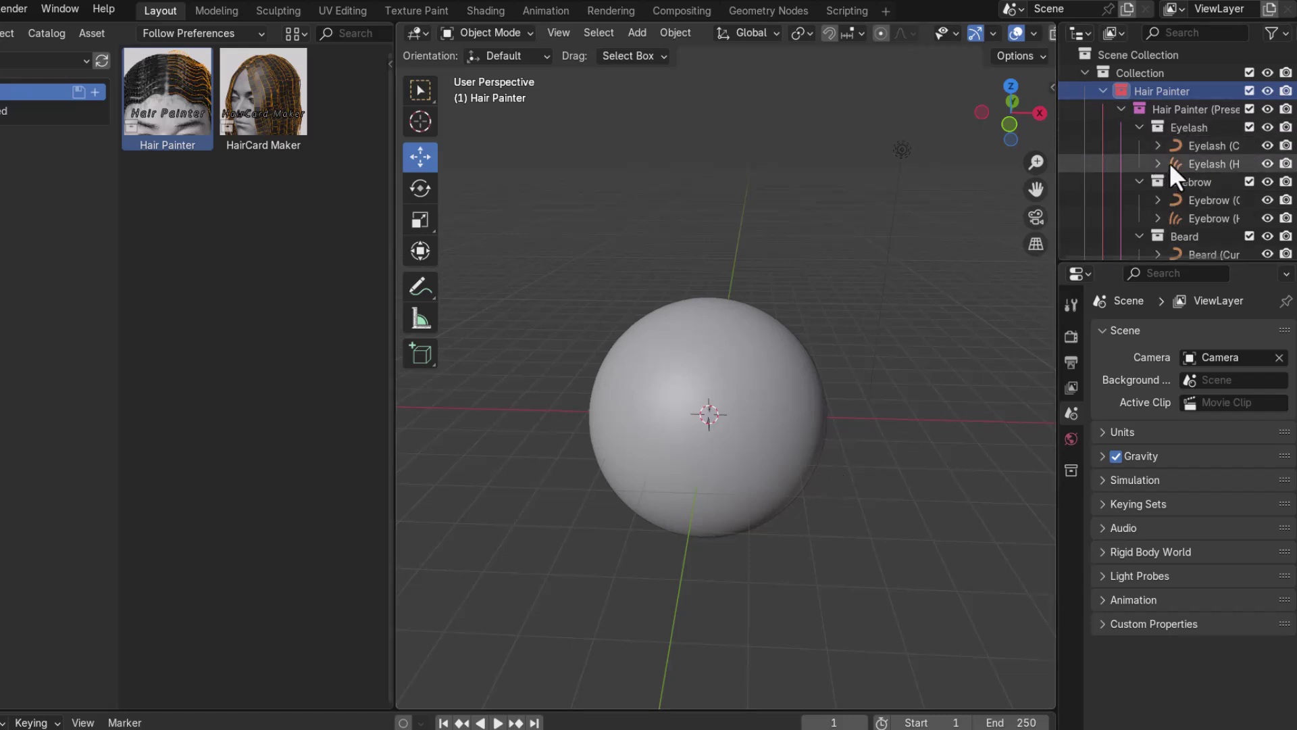
click(1190, 128)
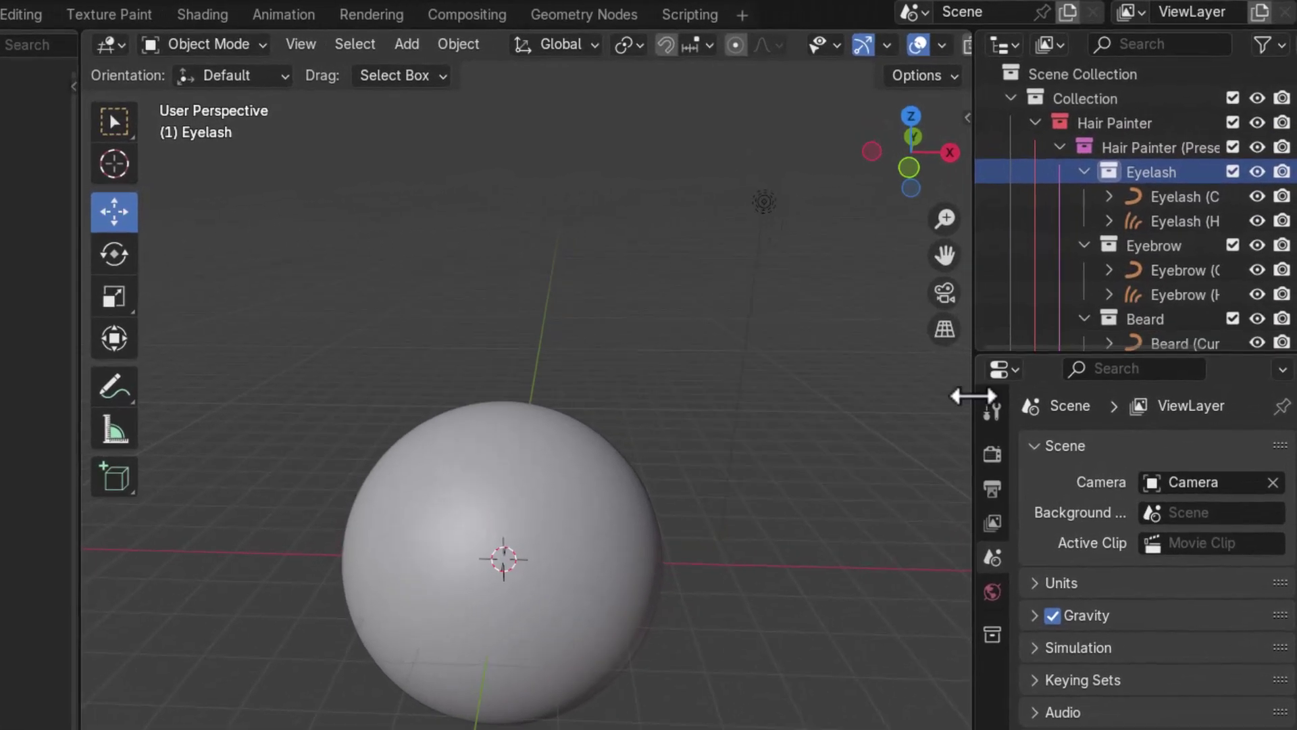
drag(973, 396, 857, 393)
click(1109, 197)
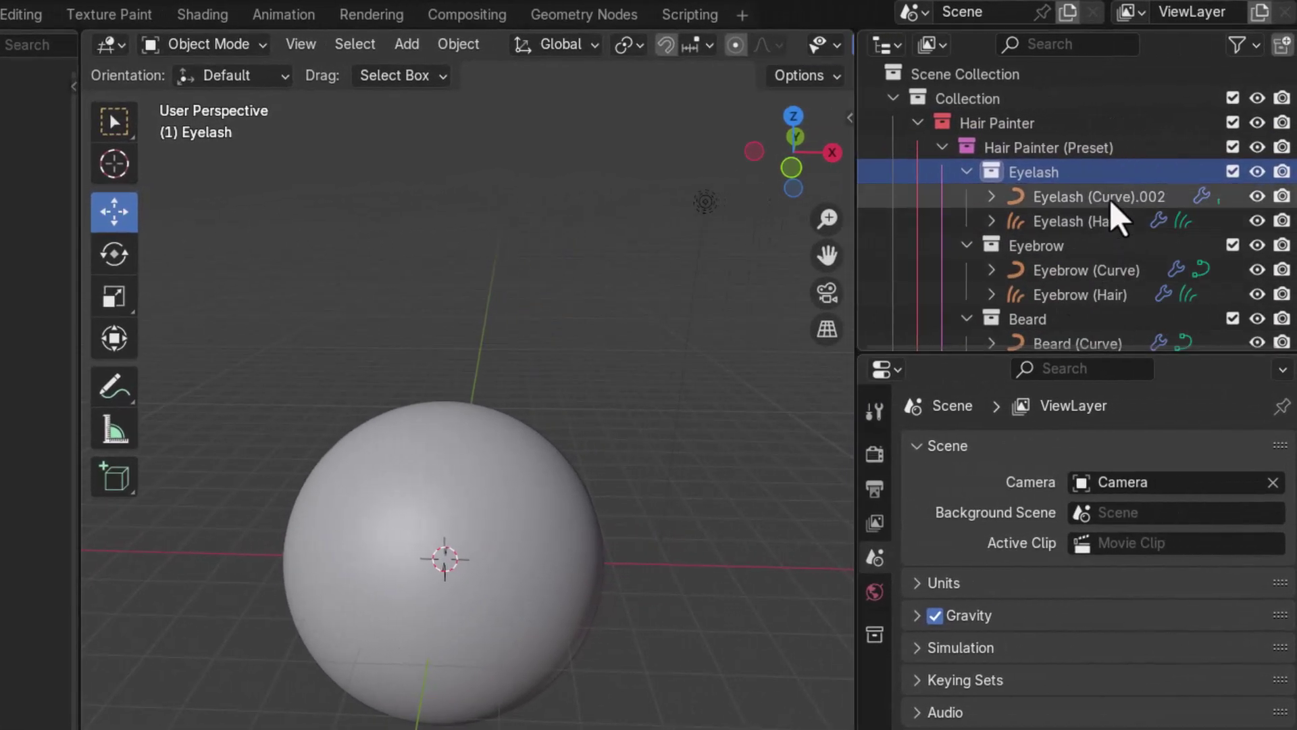
click(1102, 226)
click(1072, 195)
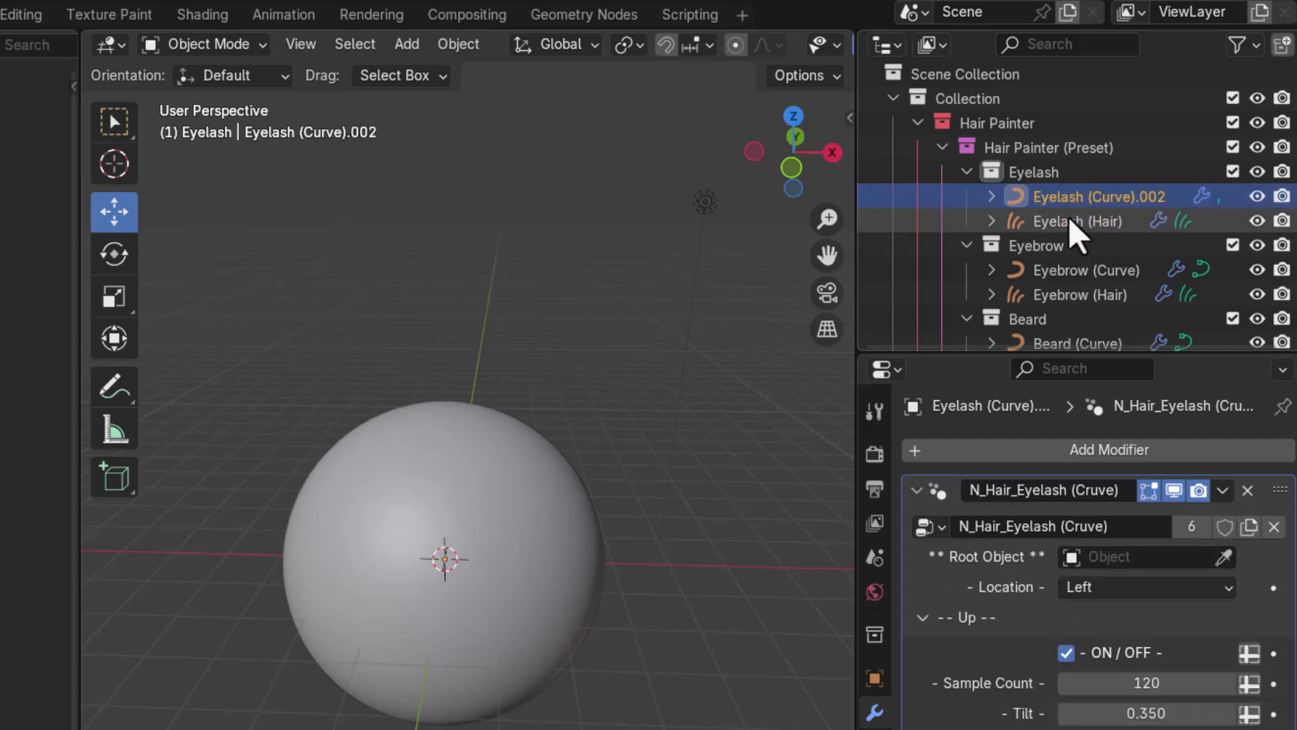
Set the sphere as the Root Object in the modifiers of both the Eyelash hair and the Eyelash curve.
click(1072, 221)
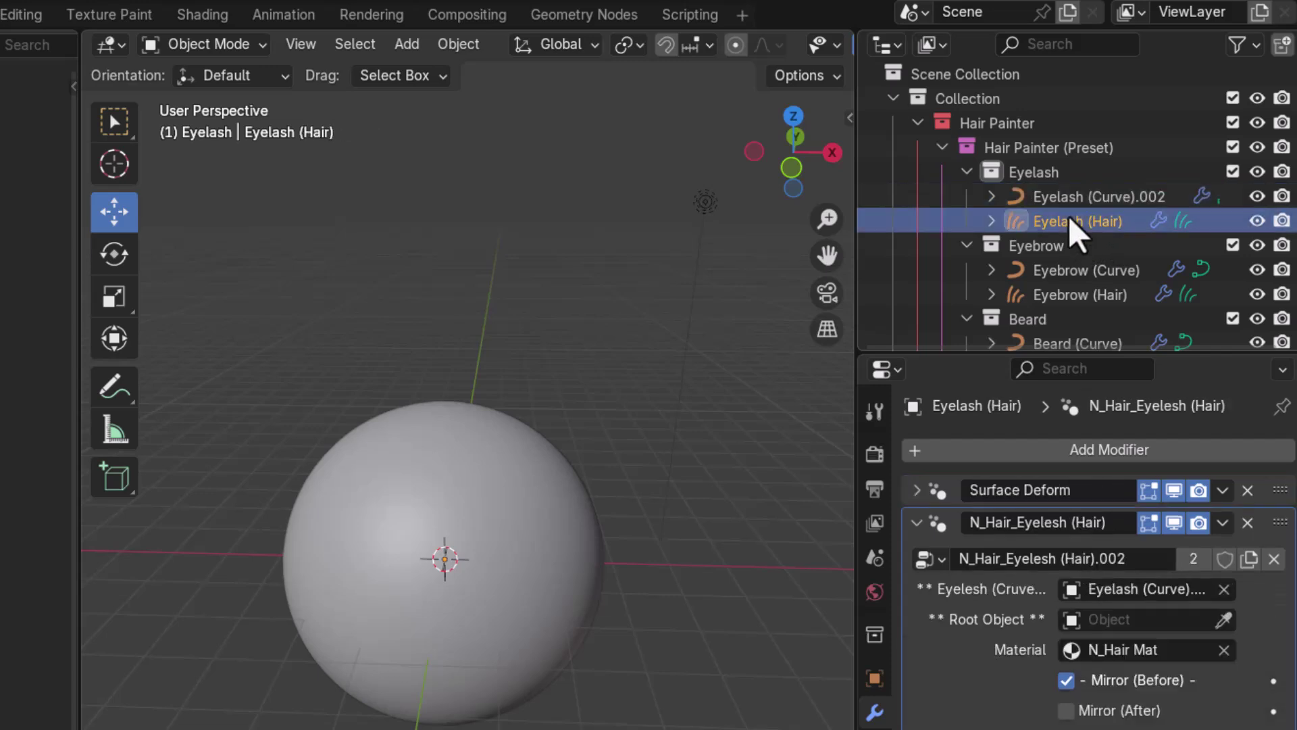
click(1224, 620)
click(457, 455)
click(1099, 197)
click(1223, 557)
click(473, 481)
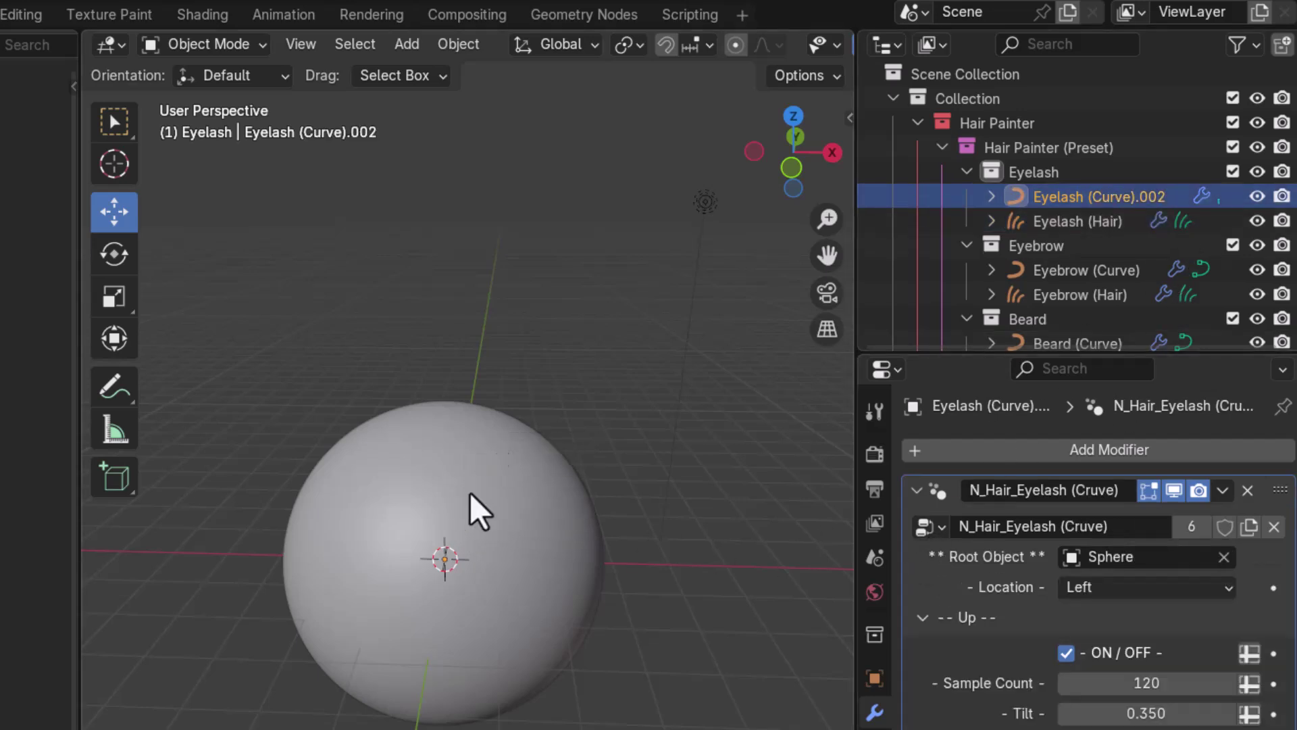
click(1059, 219)
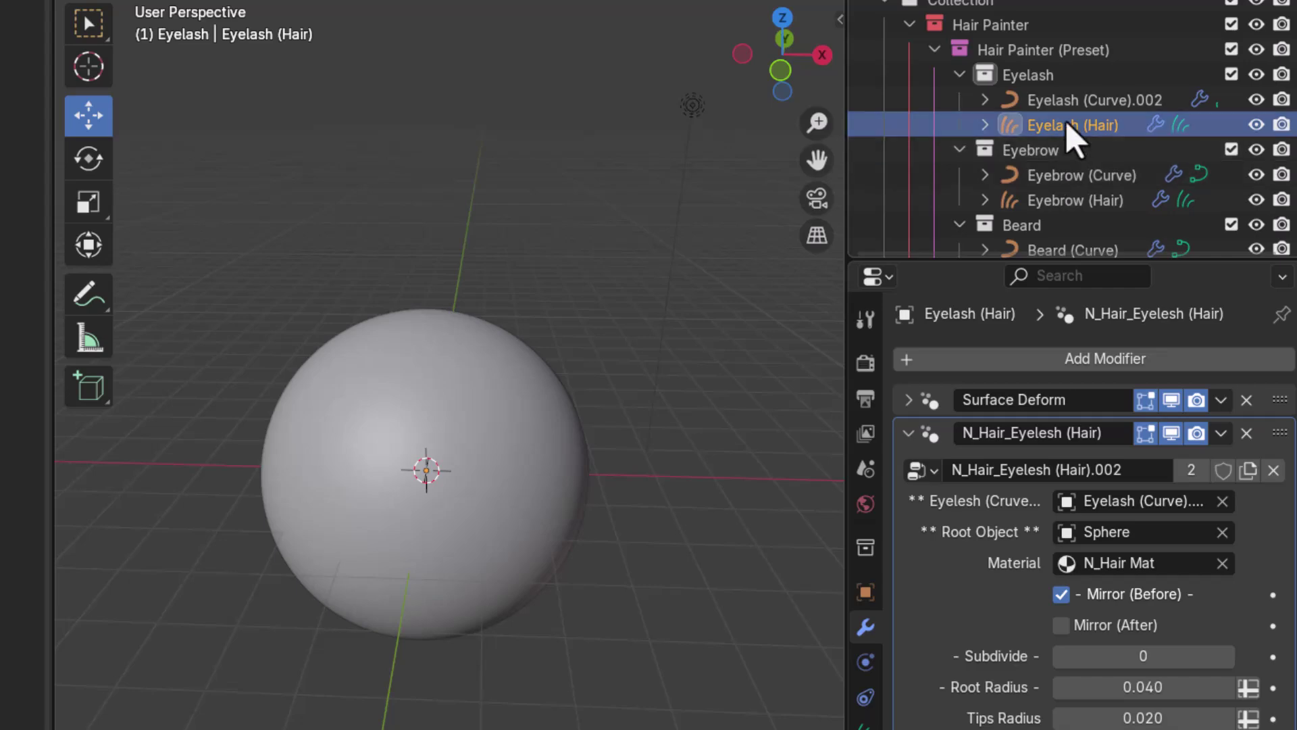
Open the Eyelash curve for editing and set curve drawing to the Poly type with Surface depth.
click(1073, 102)
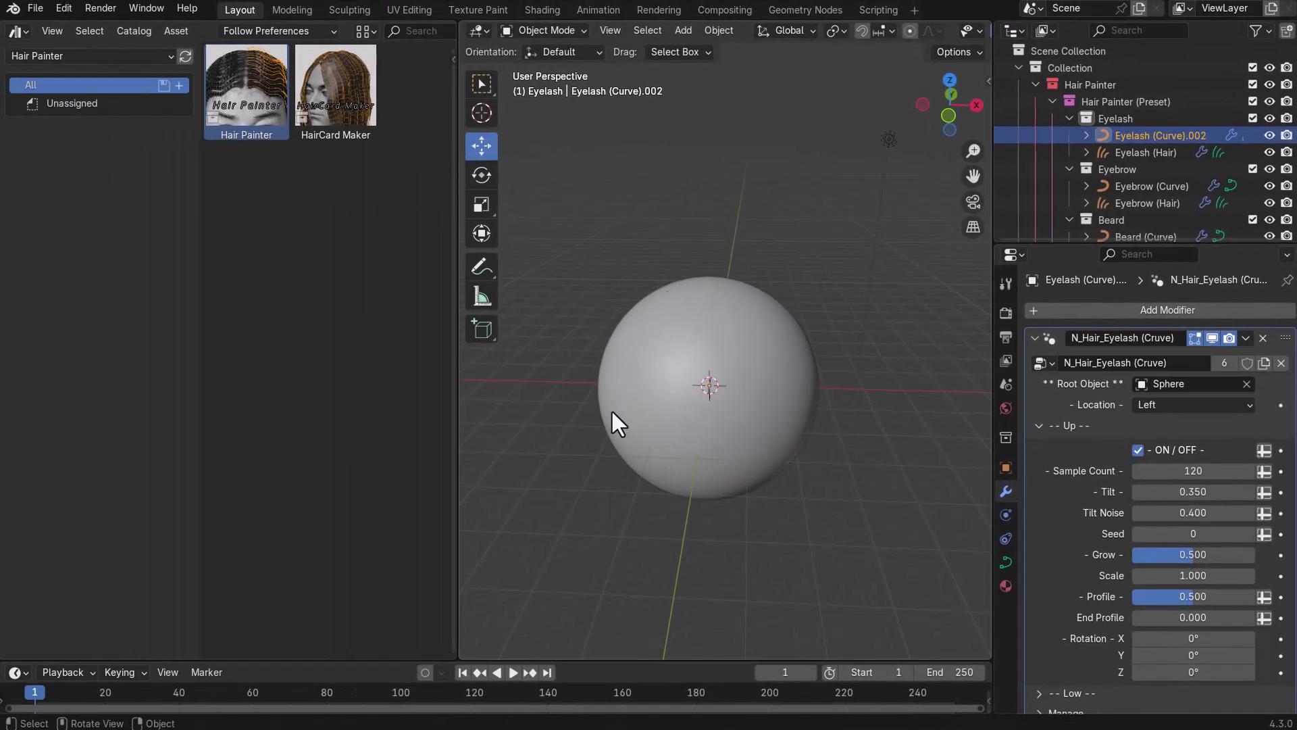
key(Tab)
scroll(706, 460, up, 3)
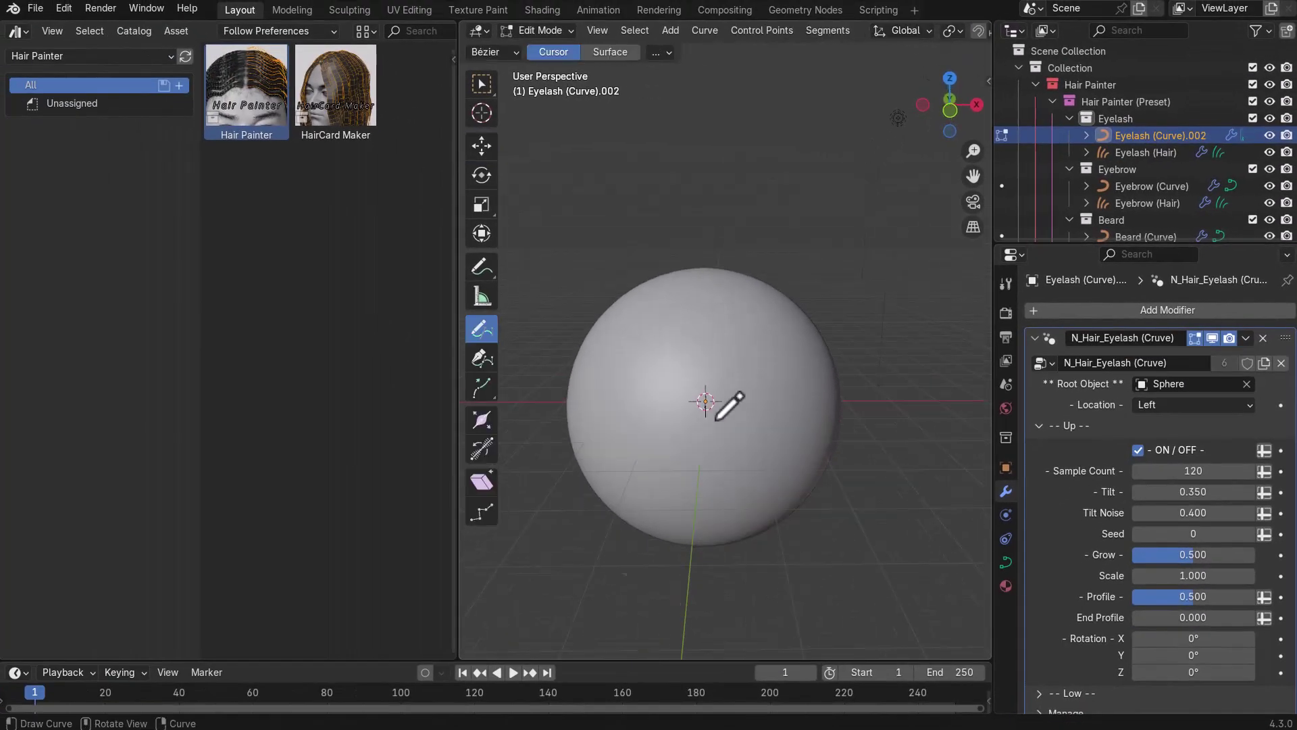
scroll(716, 419, up, 2)
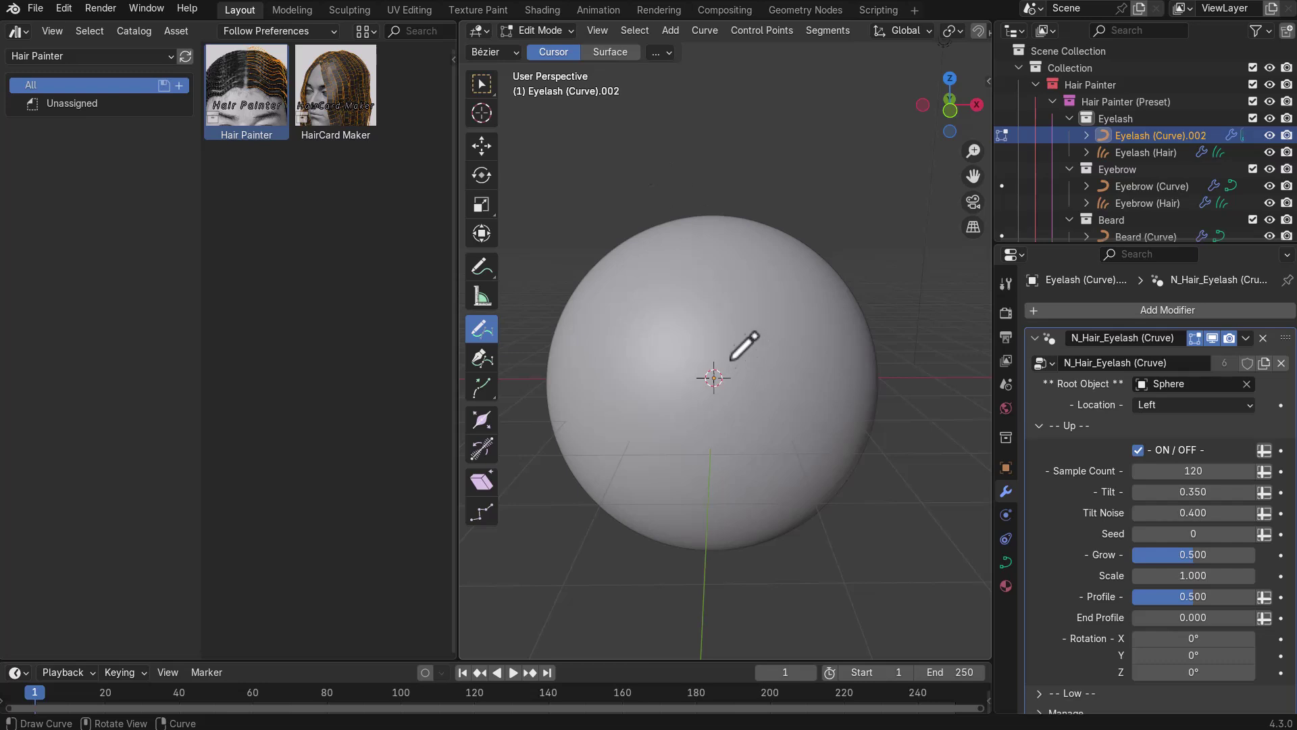
click(501, 52)
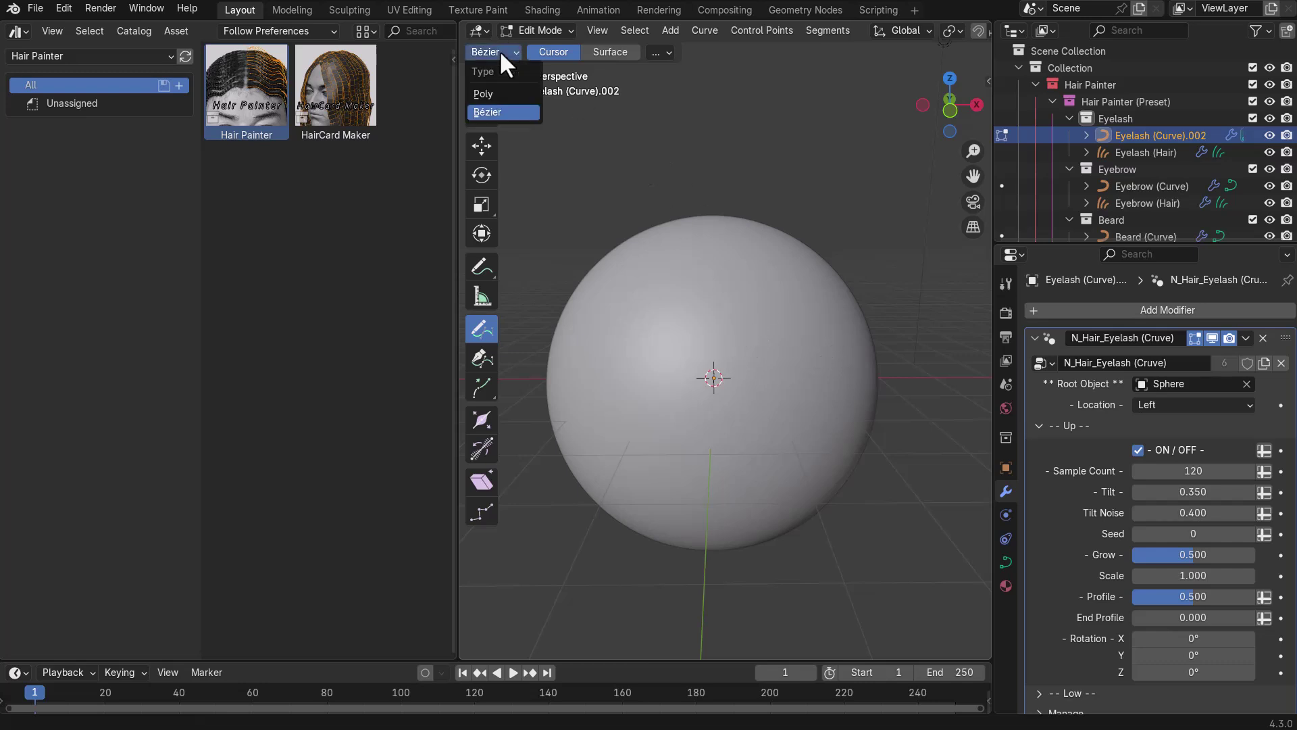
click(484, 95)
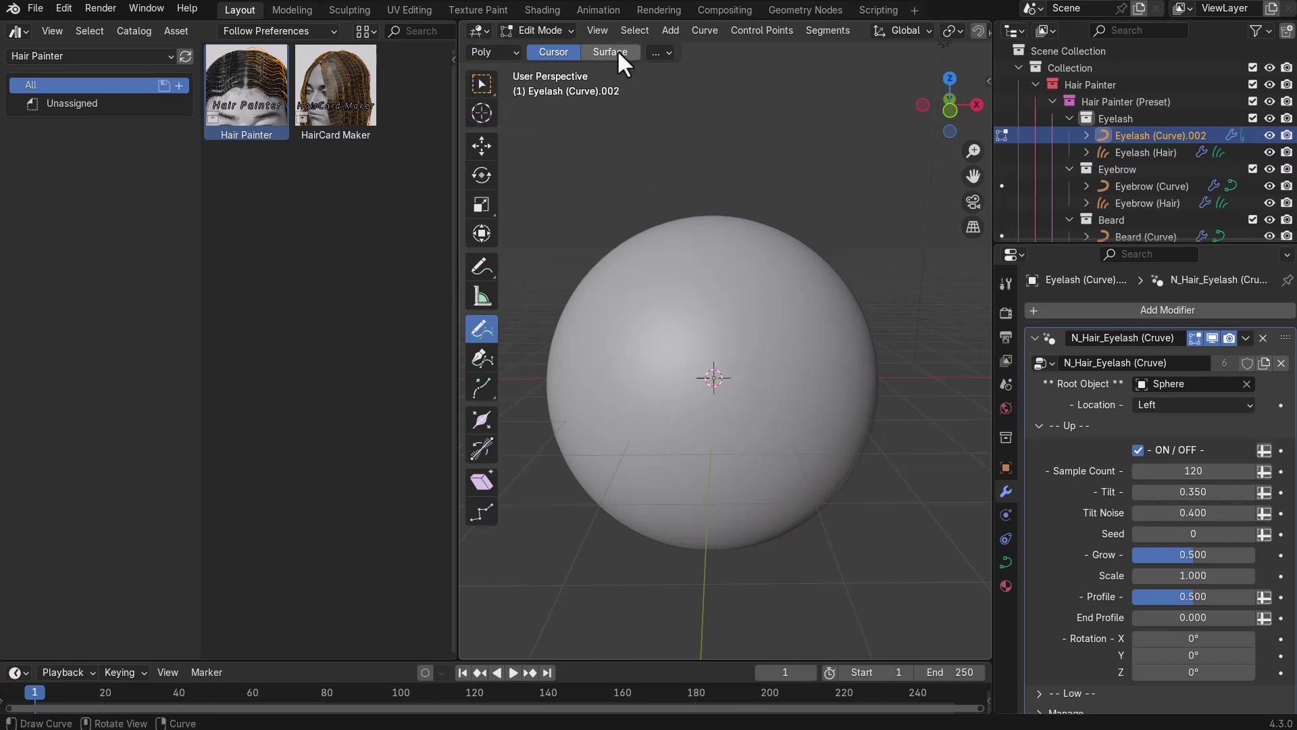
click(609, 52)
scroll(733, 331, up, 1)
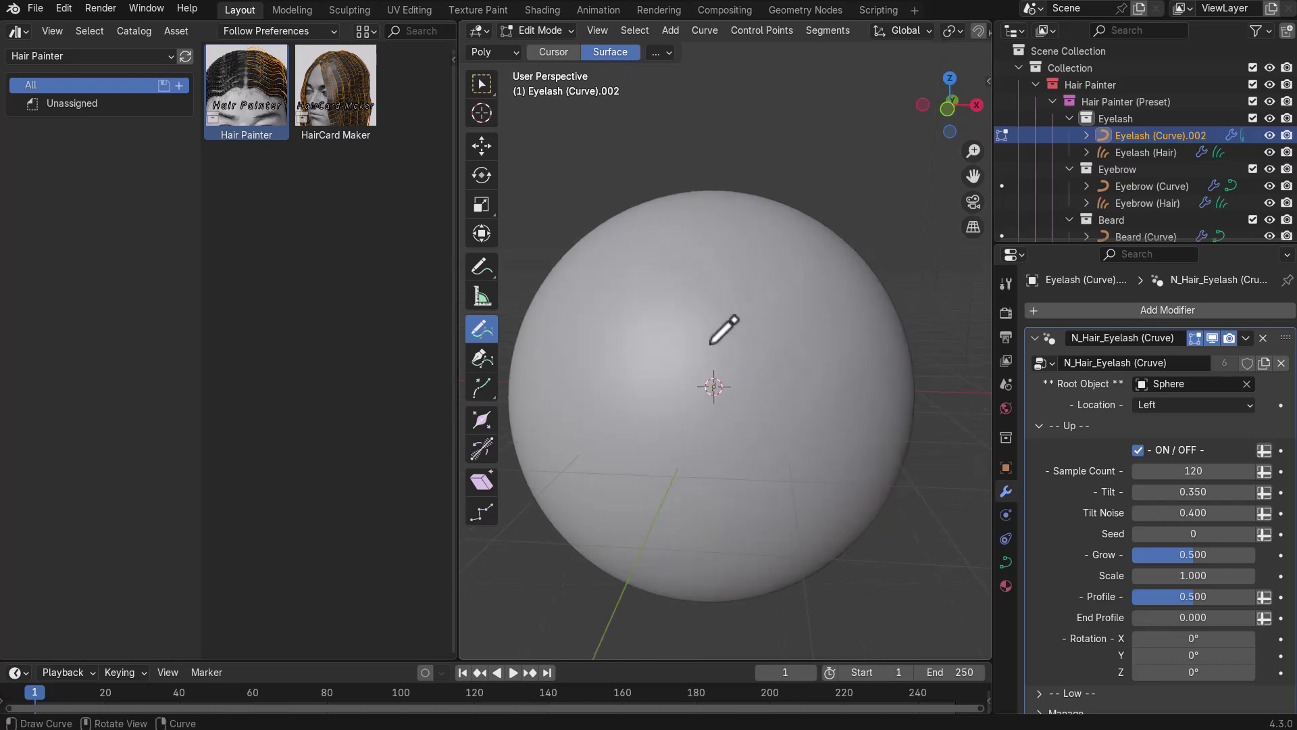
Try a wavy eyelash stroke across the front of the sphere and undo it.
drag(735, 317, 869, 342)
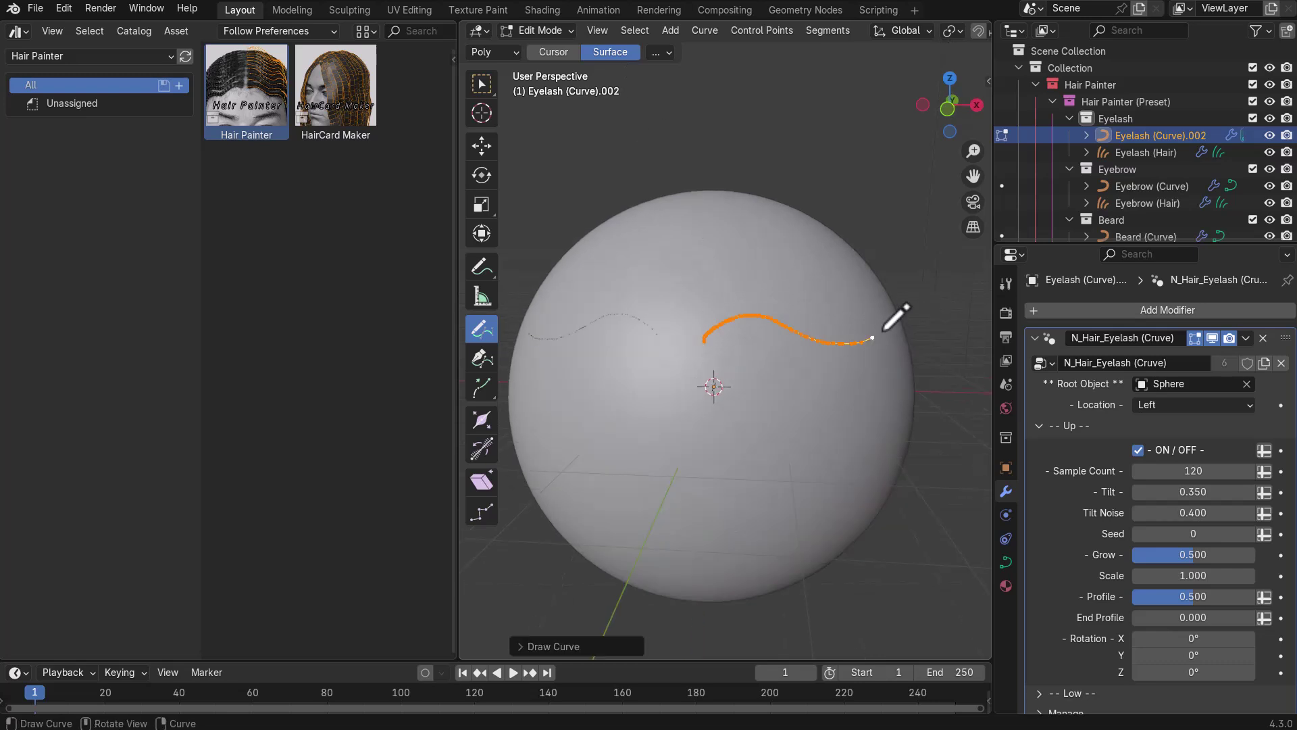
mouse_move(700, 379)
middle_down()
mouse_move(684, 428)
mouse_move(662, 401)
middle_up()
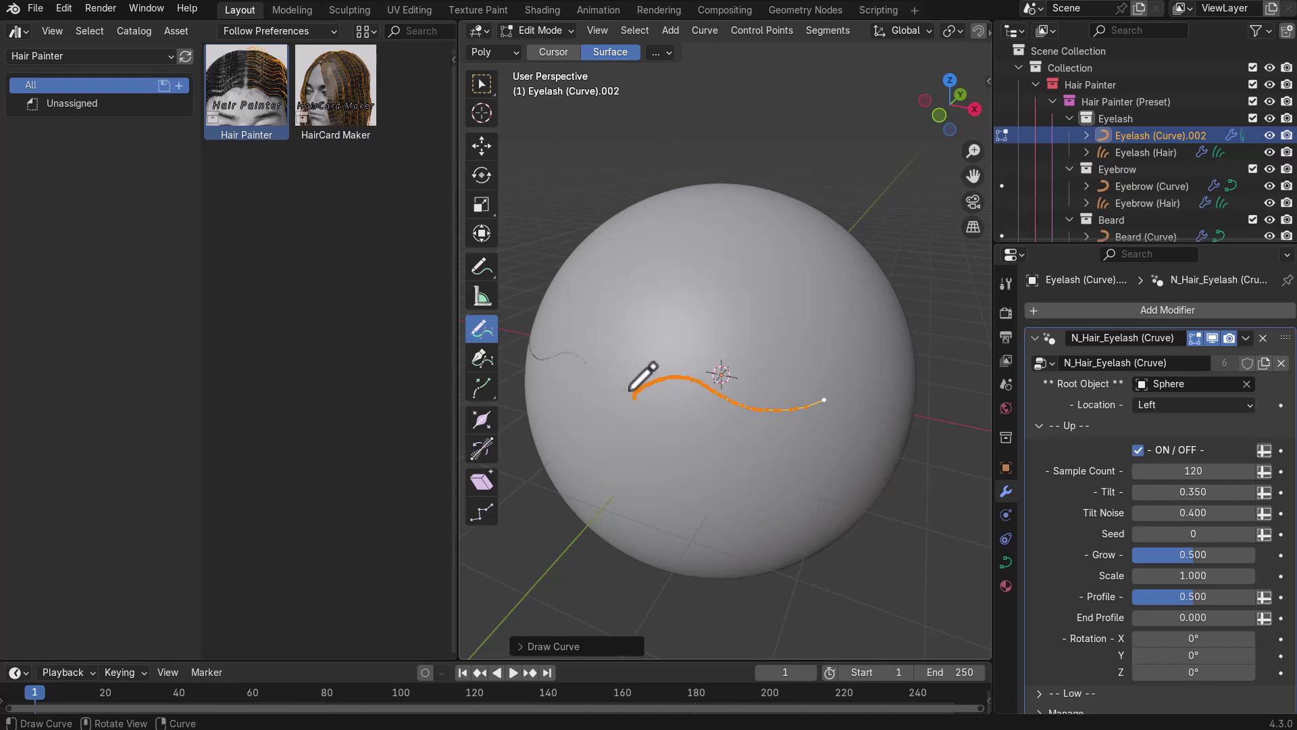
mouse_move(708, 426)
middle_down()
mouse_move(733, 432)
mouse_move(647, 397)
middle_up()
key(ctrl+z)
Draw a wavy eyelash curve on the front of the sphere and set its Up Scale to 19.450.
mouse_move(821, 434)
middle_down()
mouse_move(533, 379)
mouse_move(845, 465)
mouse_move(695, 472)
mouse_move(733, 482)
middle_up()
drag(717, 363, 825, 382)
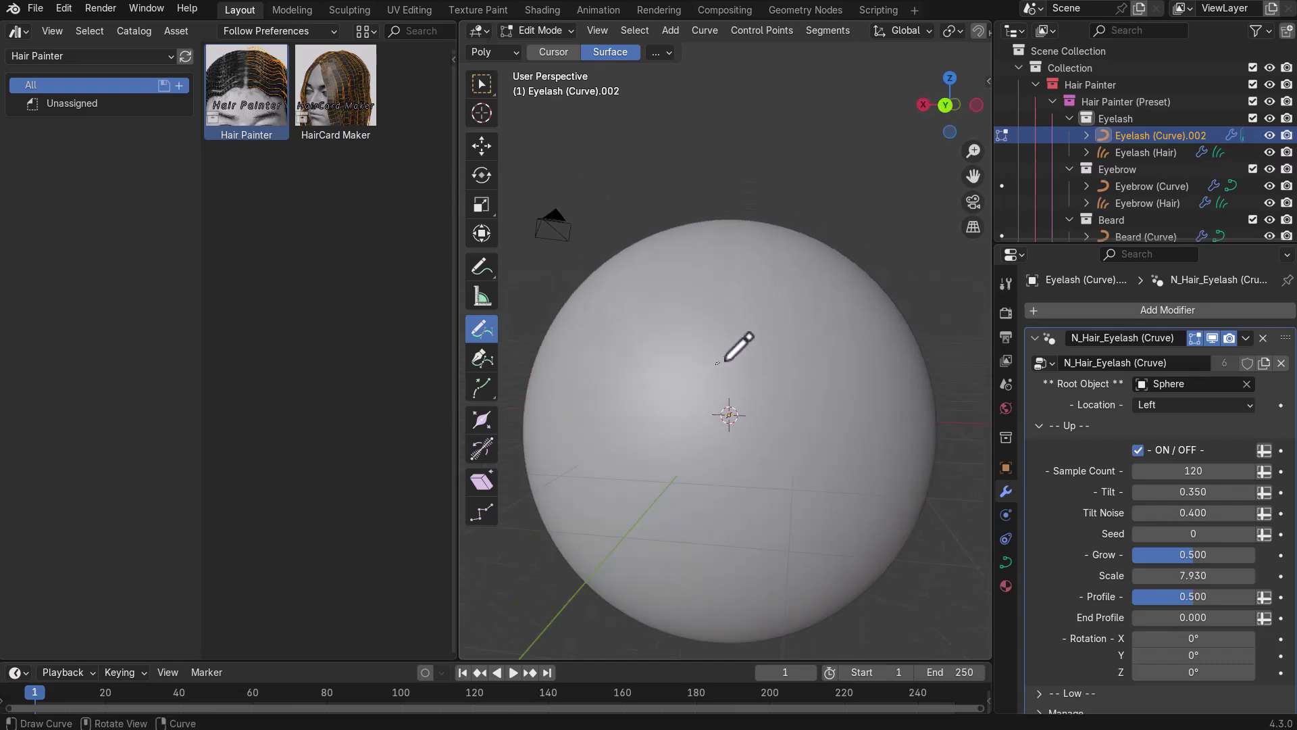
middle_drag(783, 439, 762, 513)
scroll(725, 565, up, 3)
scroll(730, 568, down, 3)
scroll(766, 470, up, 2)
shift+middle_drag(757, 567, 794, 478)
drag(1169, 573, 1256, 574)
scroll(804, 507, down, 3)
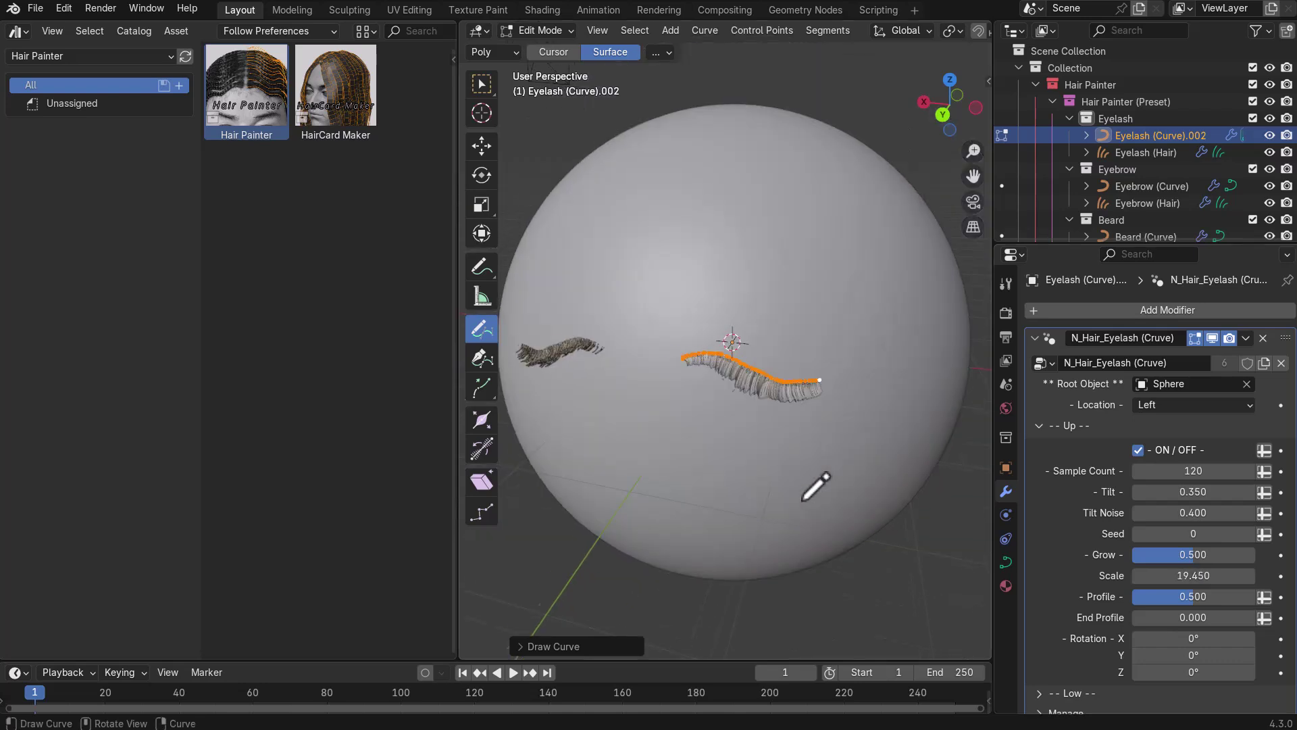
scroll(813, 472, down, 2)
shift+middle_drag(810, 466, 888, 530)
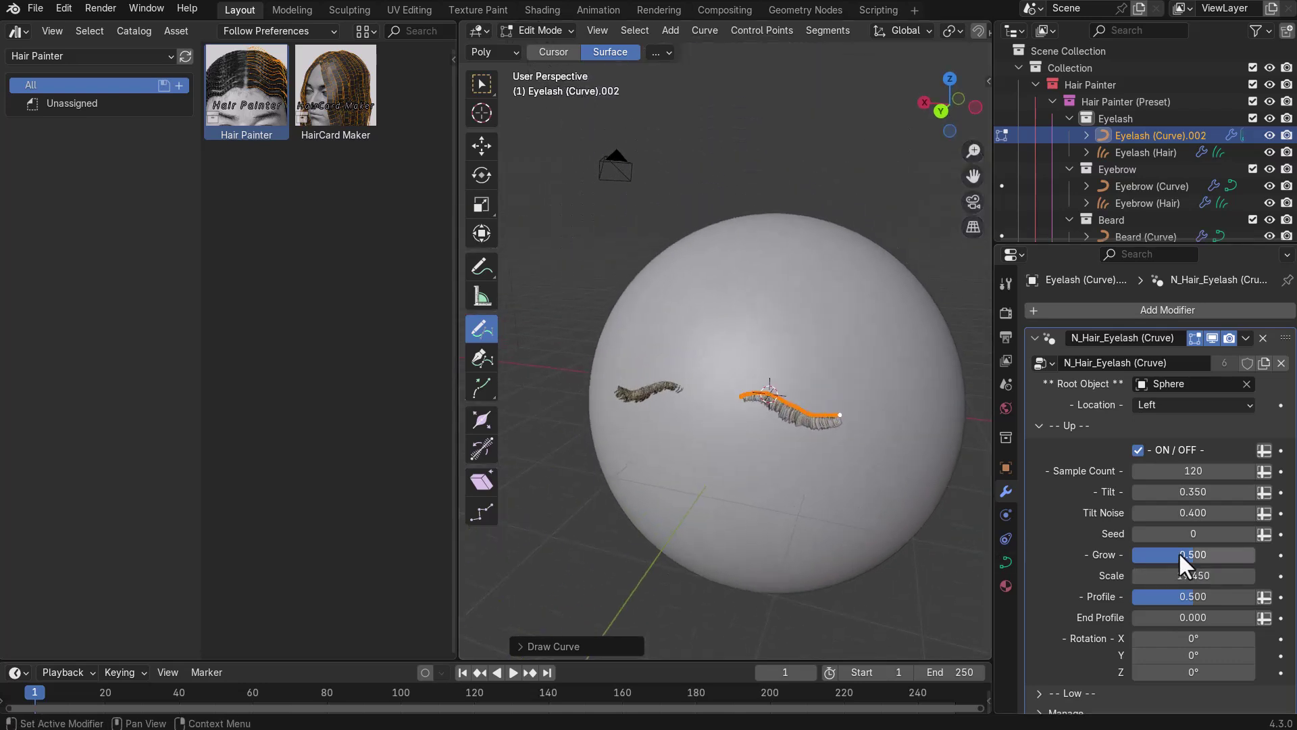
Set the sphere eyelash's Up Grow to 0.745 and Tilt to 0.400.
drag(1190, 555, 1223, 555)
scroll(762, 464, down, 1)
middle_drag(761, 464, 771, 430)
scroll(710, 433, up, 3)
mouse_move(1189, 492)
mouse_down()
mouse_move(1216, 492)
mouse_move(1195, 492)
mouse_up()
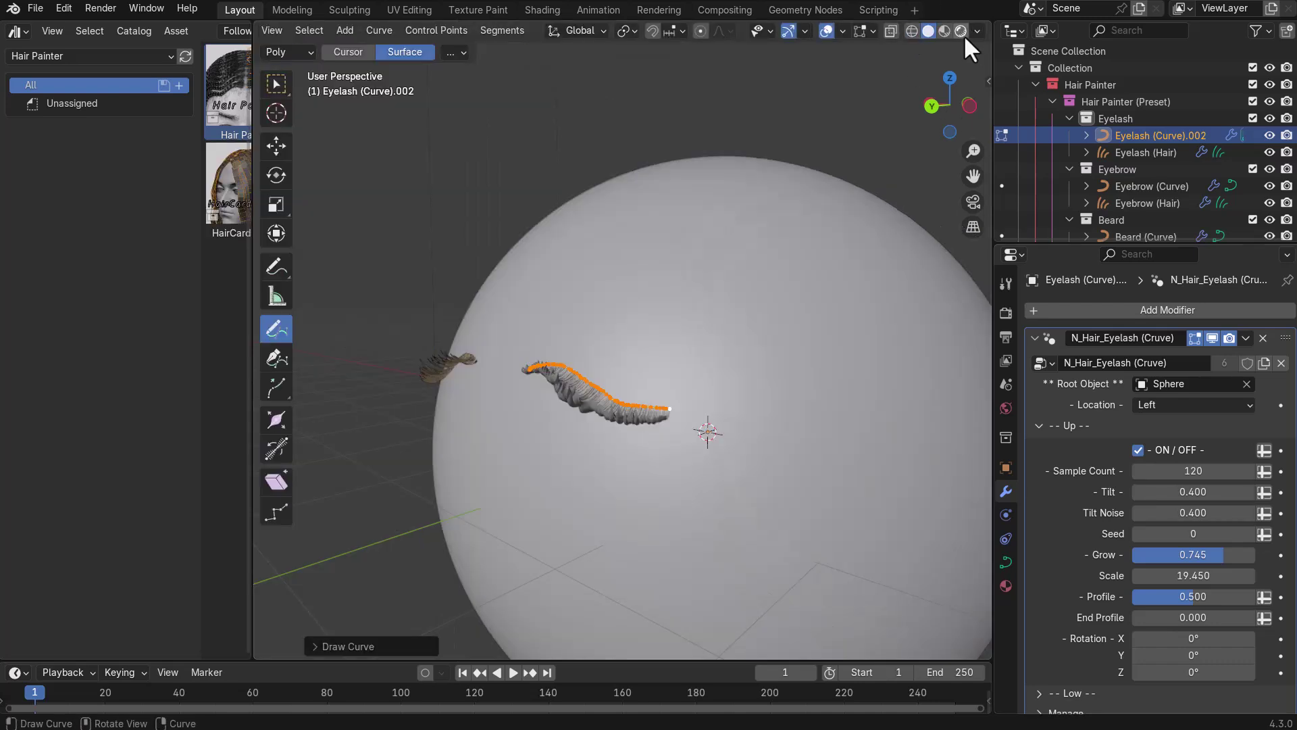
Switch the viewport to rendered shading, leave curve editing and reposition the light to illuminate the sphere's eyelash.
click(960, 31)
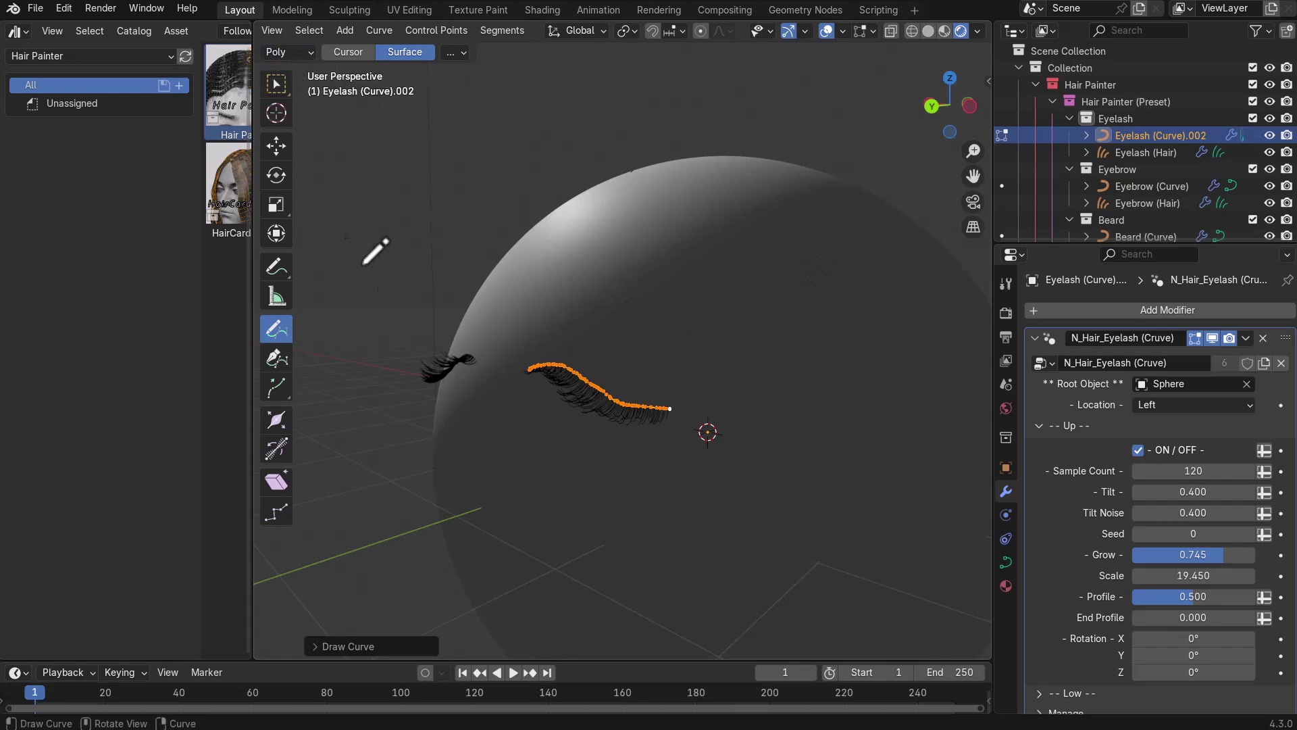
key(Tab)
scroll(451, 254, down, 4)
shift+middle_drag(507, 283, 541, 301)
click(526, 195)
drag(531, 254, 752, 437)
middle_drag(782, 489, 666, 391)
Select the sphere's Eyelash curve and adjust the Tilt and Scale in its modifier.
scroll(666, 392, up, 3)
shift+middle_drag(797, 534, 709, 453)
click(710, 451)
click(1005, 491)
drag(1193, 492, 1209, 492)
drag(1193, 575, 1215, 554)
click(823, 416)
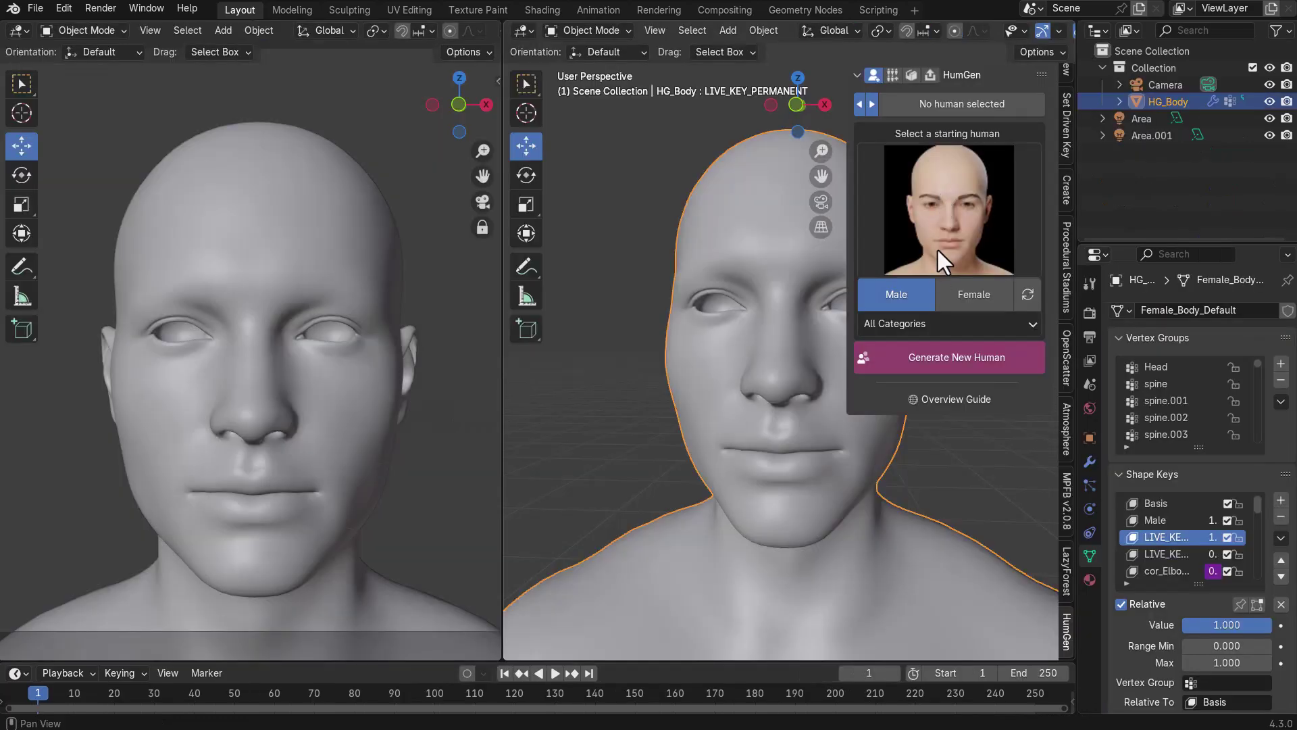
Compare the male and female starting humans in HumGen, leave Female chosen and hide the sidebar.
click(972, 292)
click(962, 233)
click(901, 294)
click(947, 294)
click(913, 293)
click(967, 292)
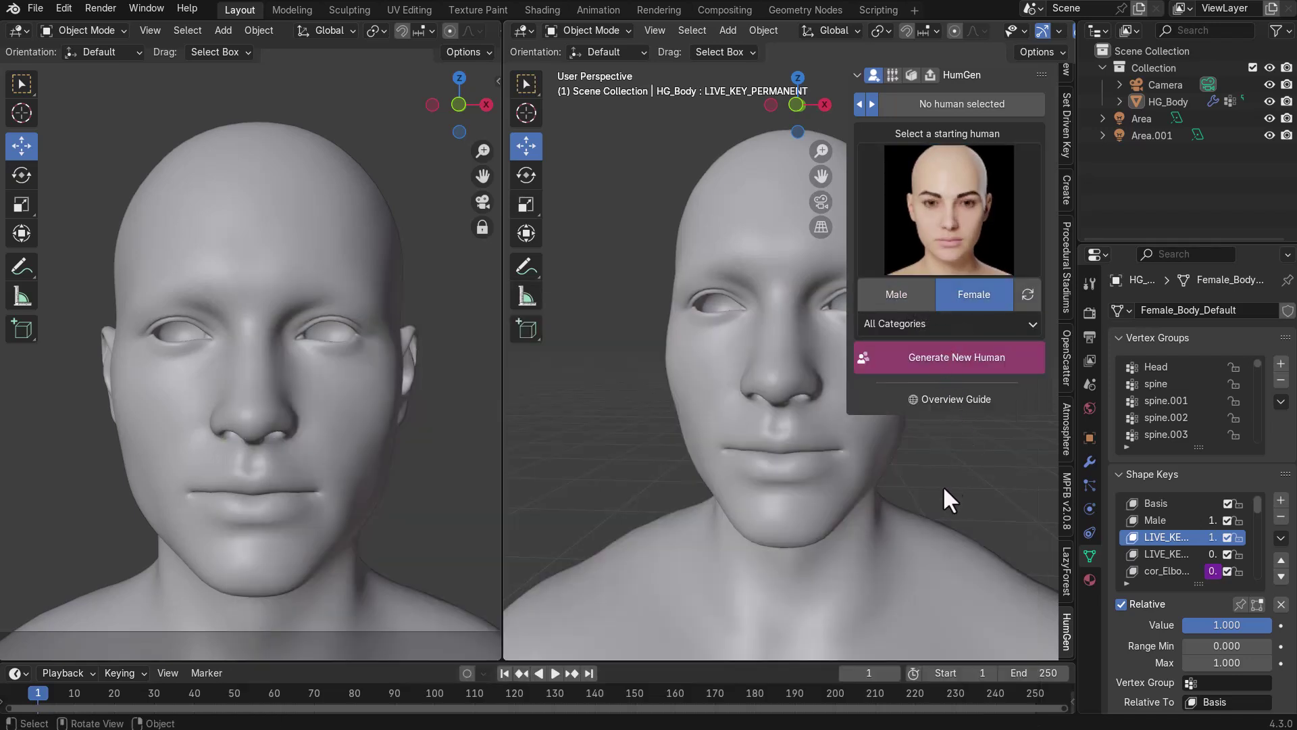
key(n)
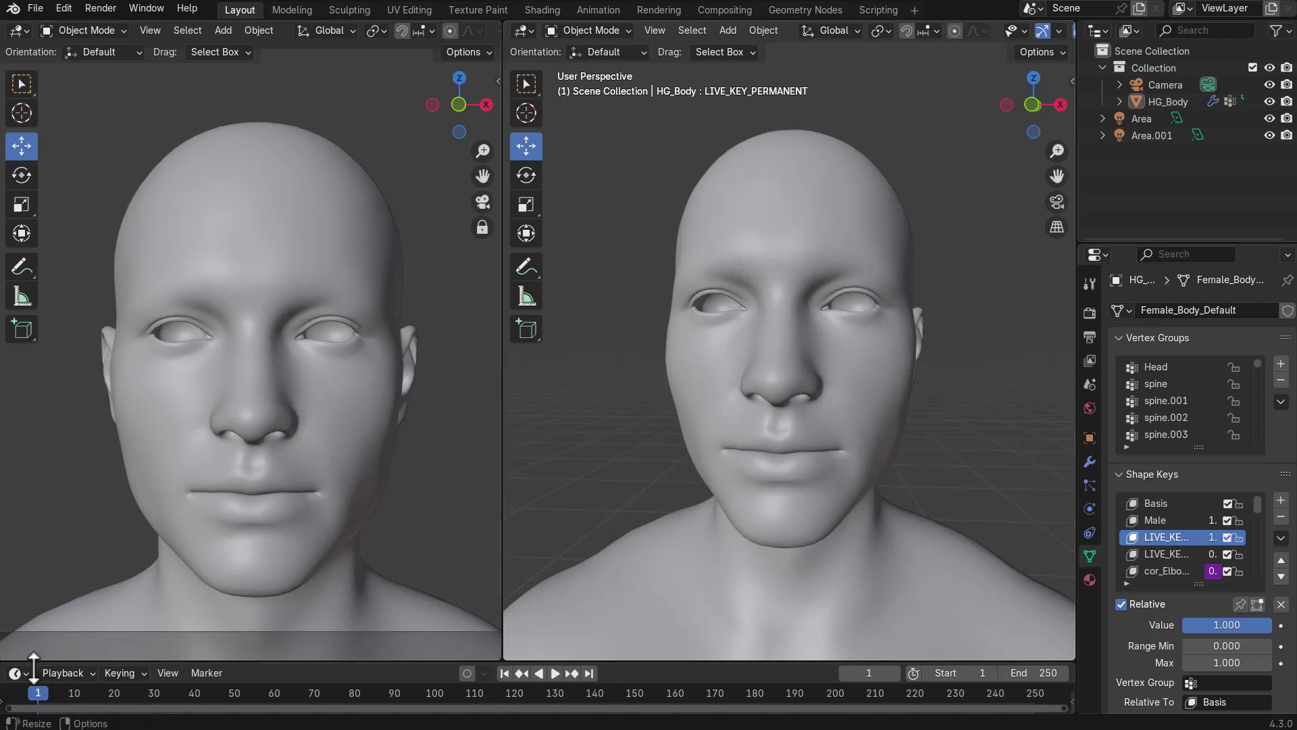
Split off a new area beside the head view as an Asset Browser showing the Hair Painter library.
drag(5, 656, 196, 629)
click(18, 30)
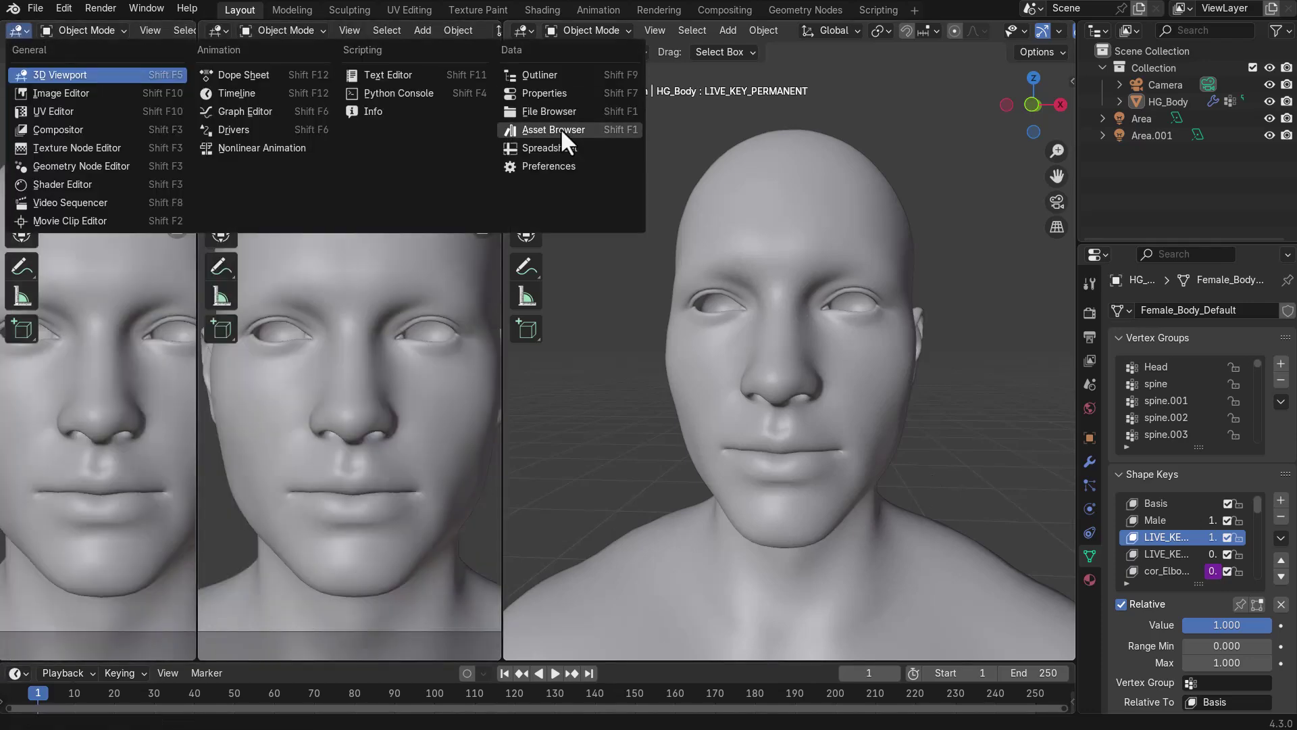
click(560, 130)
scroll(798, 405, down, 10)
middle_drag(797, 407, 776, 439)
drag(197, 264, 324, 259)
click(85, 57)
click(41, 222)
Add the Hair Painter asset to the head scene and close the Asset Browser area.
mouse_move(245, 90)
mouse_down()
mouse_move(696, 507)
mouse_move(682, 505)
mouse_up()
right_click(328, 622)
click(239, 638)
scroll(729, 447, up, 3)
scroll(452, 34, down, 3)
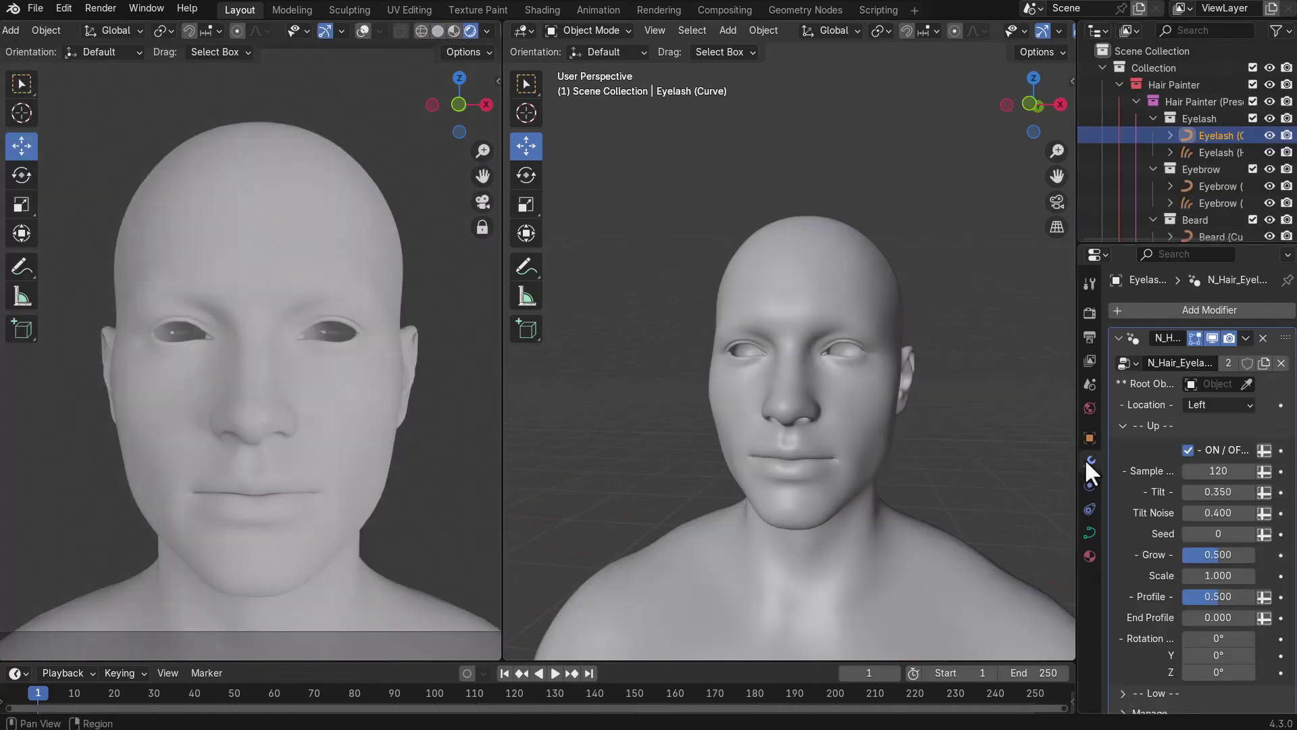
Set HG_Body as the Root Object in the modifiers of both the Eyelash curve and the Eyelash hair.
click(1246, 384)
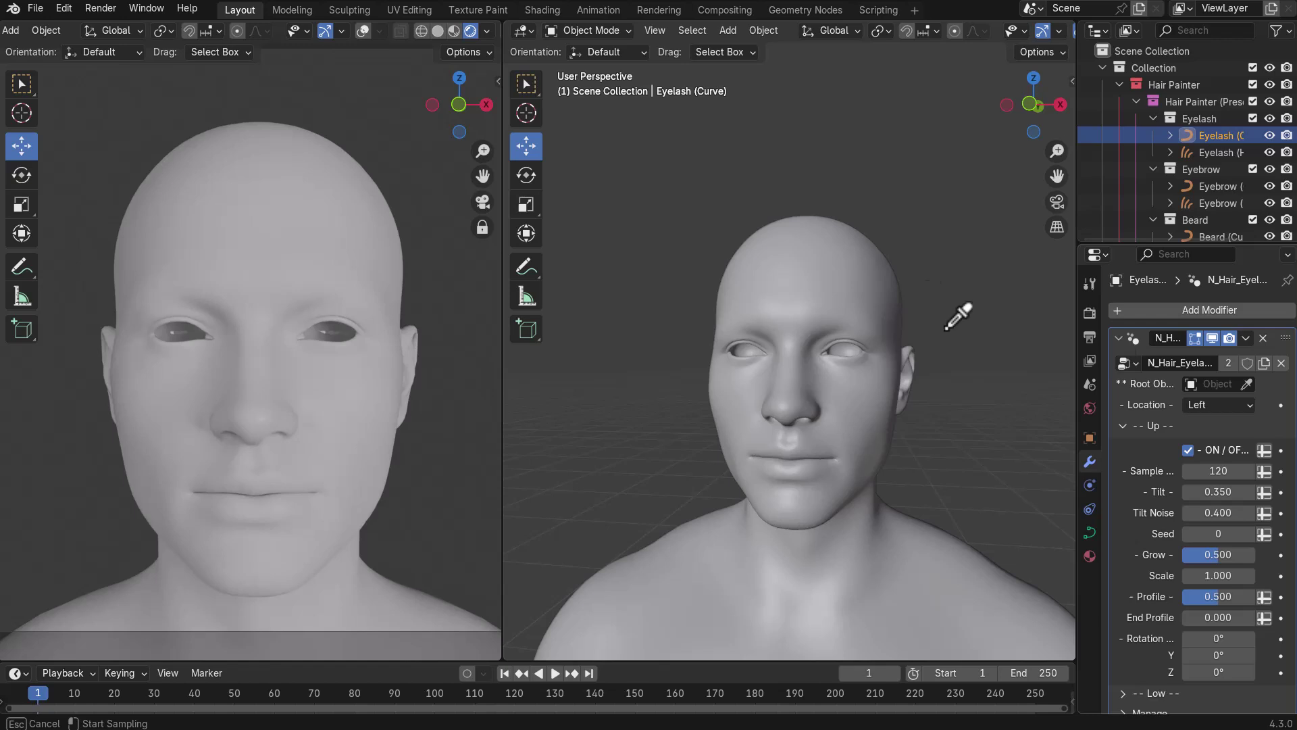
click(1209, 153)
click(1246, 426)
click(861, 293)
Draw Poly curves with Surface depth along the upper and lower eyelids of one eye in the Eyelash curve object.
scroll(860, 294, up, 3)
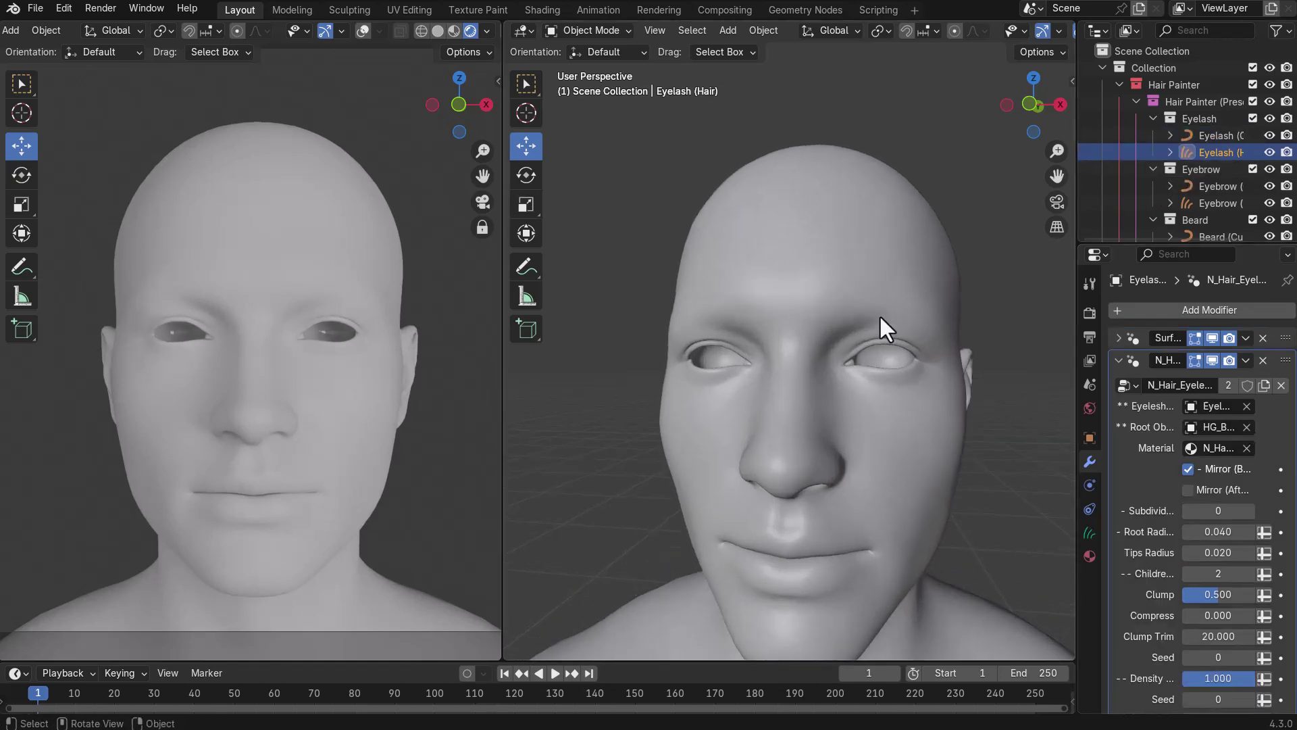
click(1215, 135)
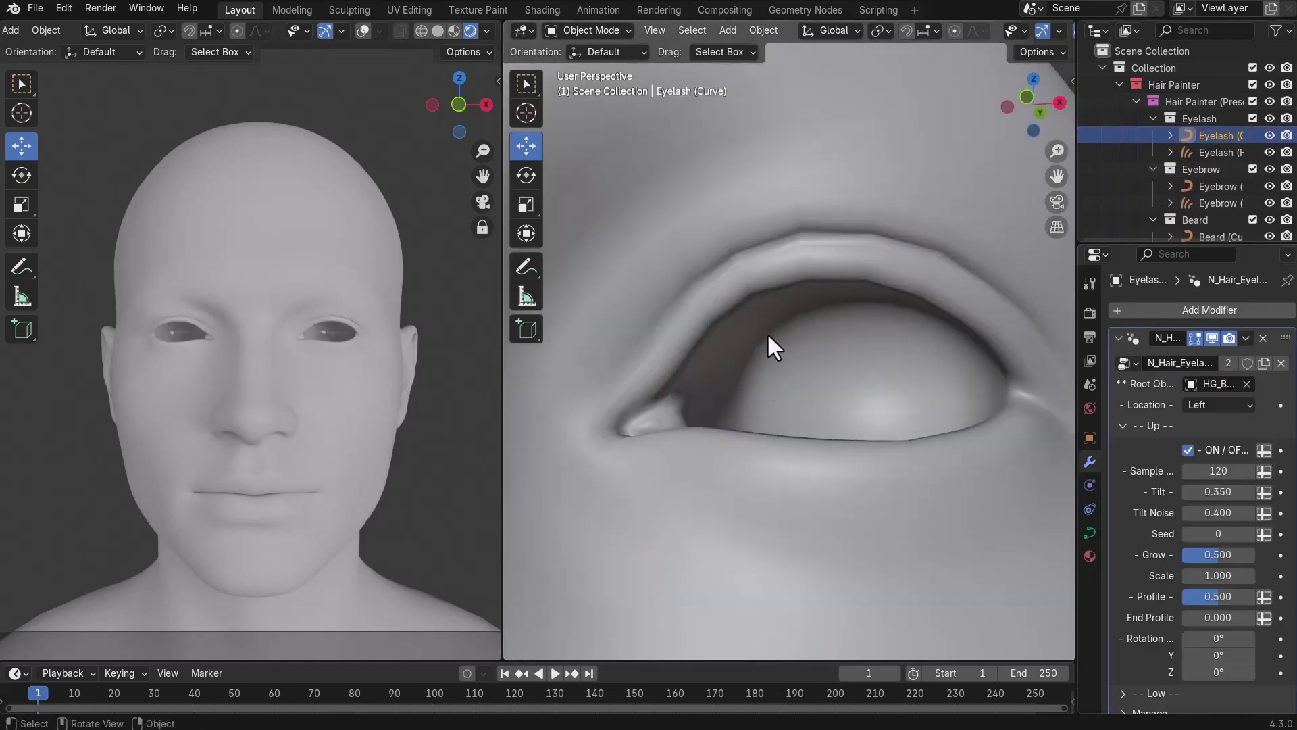
key(Tab)
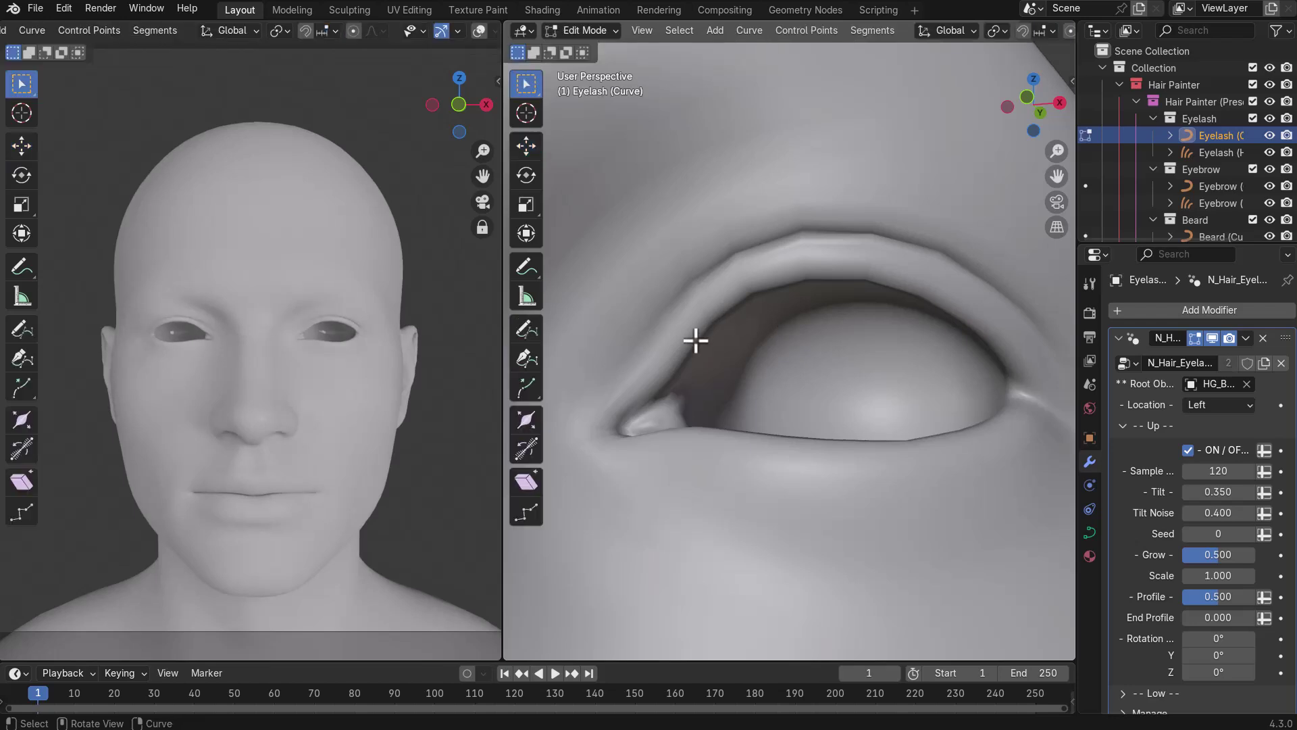
click(523, 330)
click(550, 51)
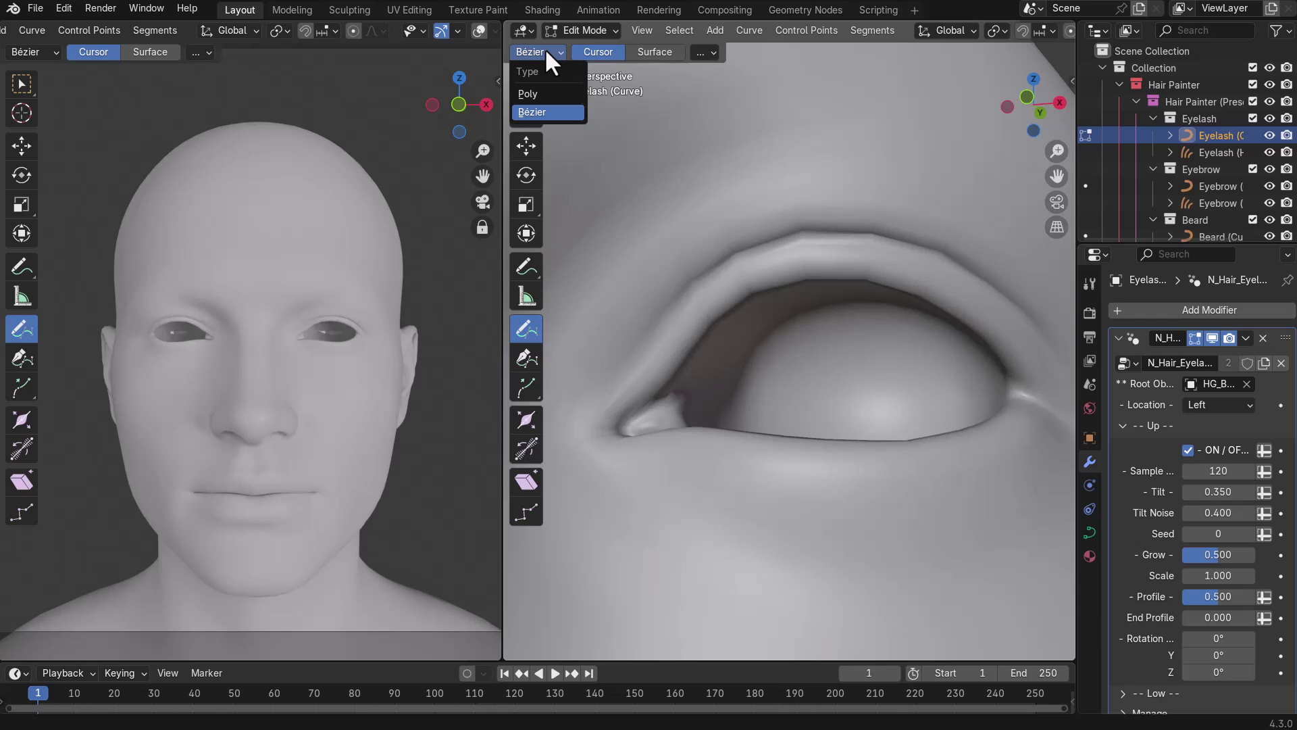
click(535, 96)
click(654, 52)
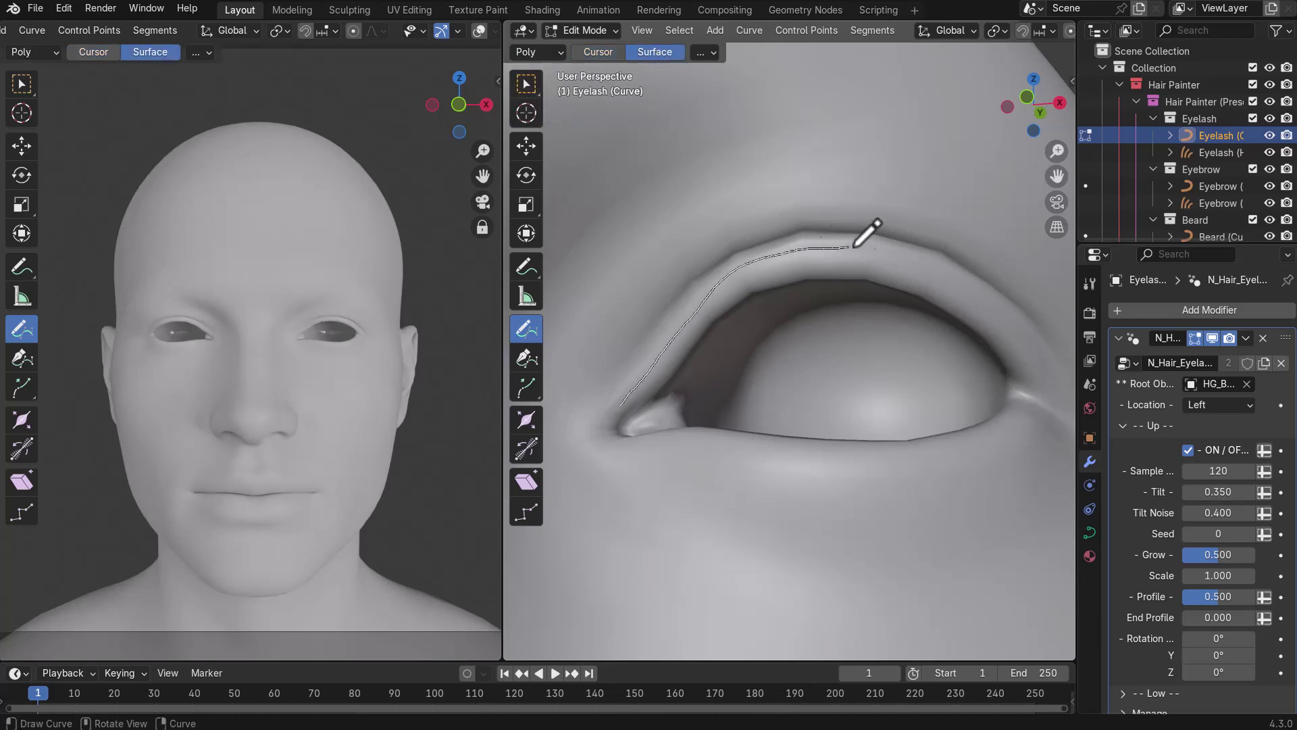
drag(816, 247, 979, 290)
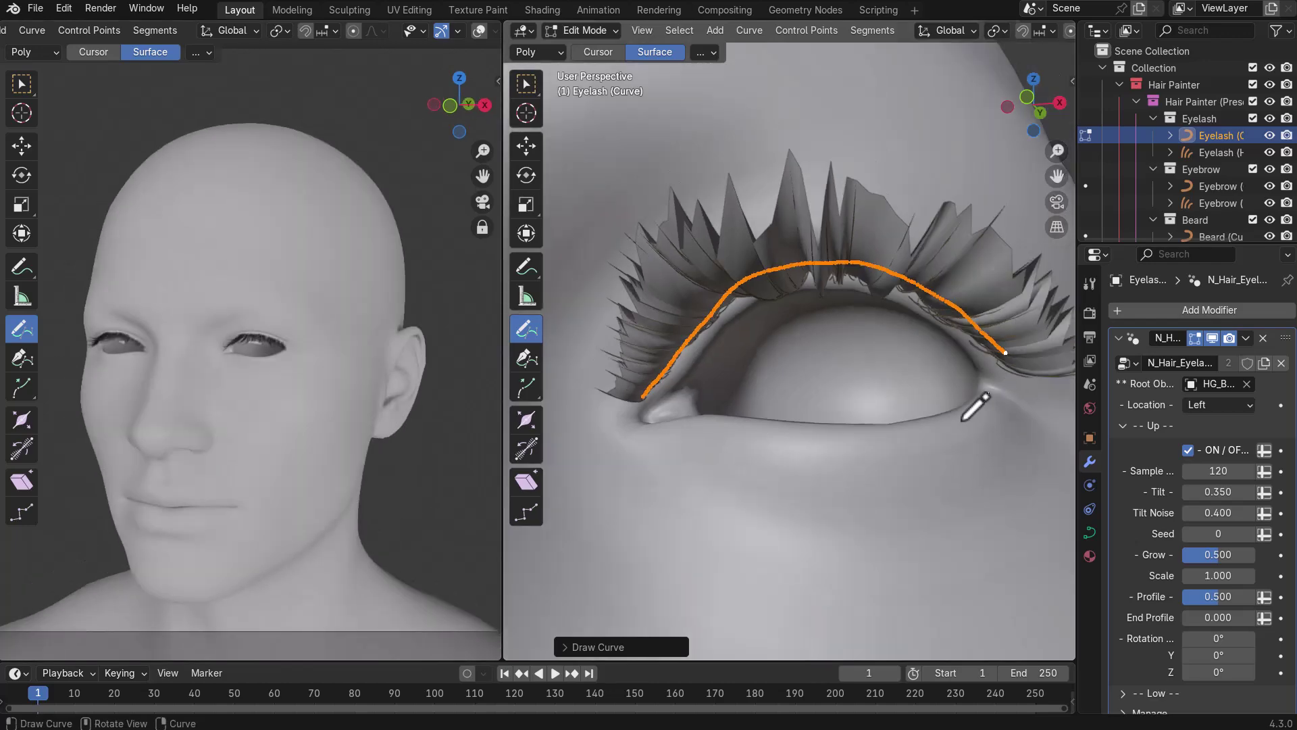
drag(975, 406, 698, 419)
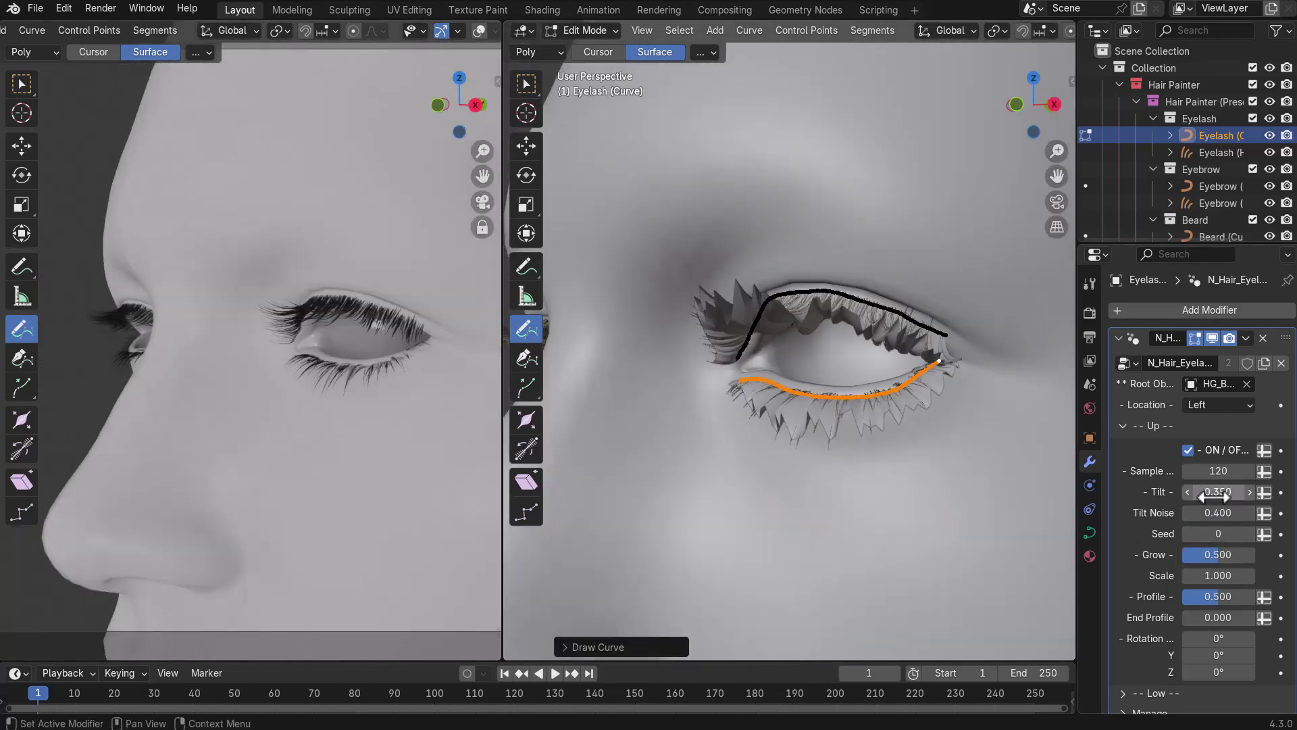
Adjust the upper lashes' Tilt and Scale and the lower-lash settings in the Eyelash curve's modifier.
click(1249, 492)
drag(1218, 491, 1230, 492)
scroll(1214, 547, down, 1)
drag(1214, 545, 1197, 541)
click(1123, 412)
click(1120, 443)
drag(1218, 498, 1236, 498)
scroll(810, 449, down, 8)
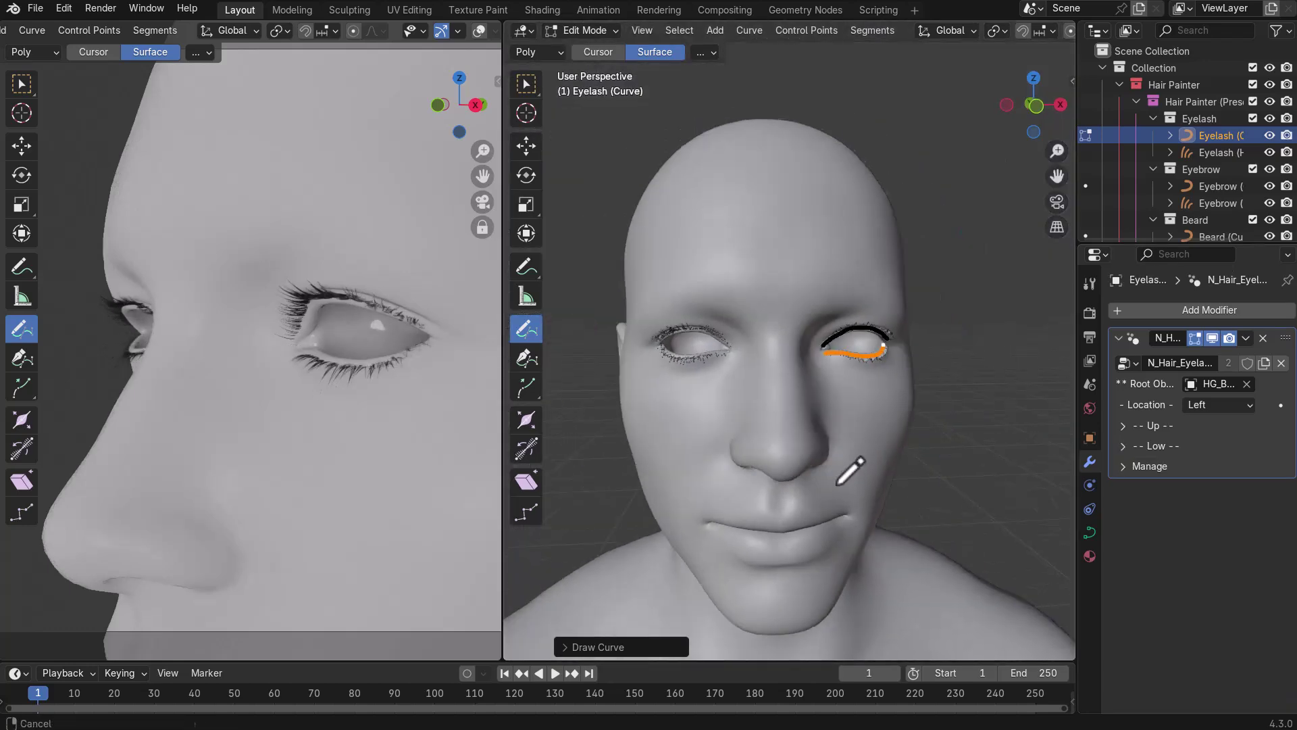
Leave curve editing, select the Eyelash hair, widen the properties area and set Subdivide to 1.
key(Tab)
click(1234, 153)
scroll(1138, 562, down, 3)
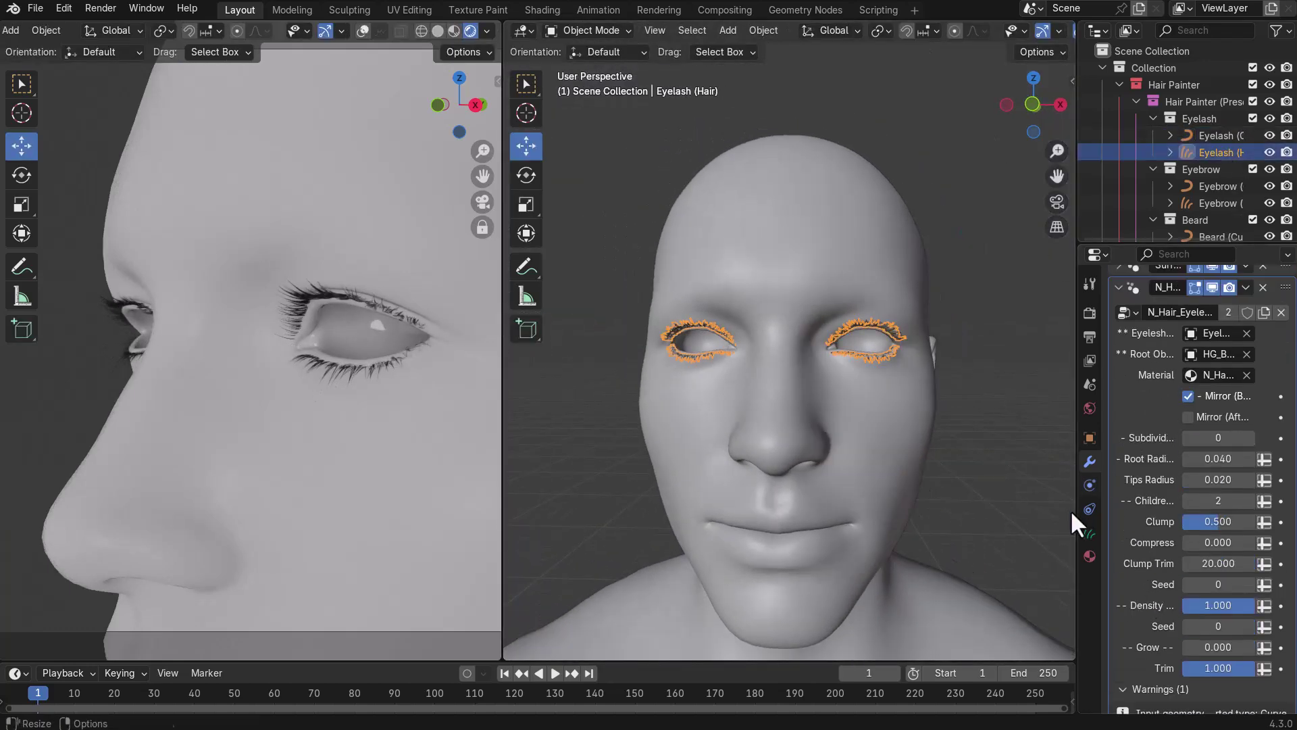
drag(1077, 506, 1019, 506)
middle_drag(533, 389, 757, 425)
scroll(757, 425, up, 4)
mouse_move(1200, 438)
mouse_down()
mouse_move(1220, 438)
mouse_move(1203, 437)
mouse_up()
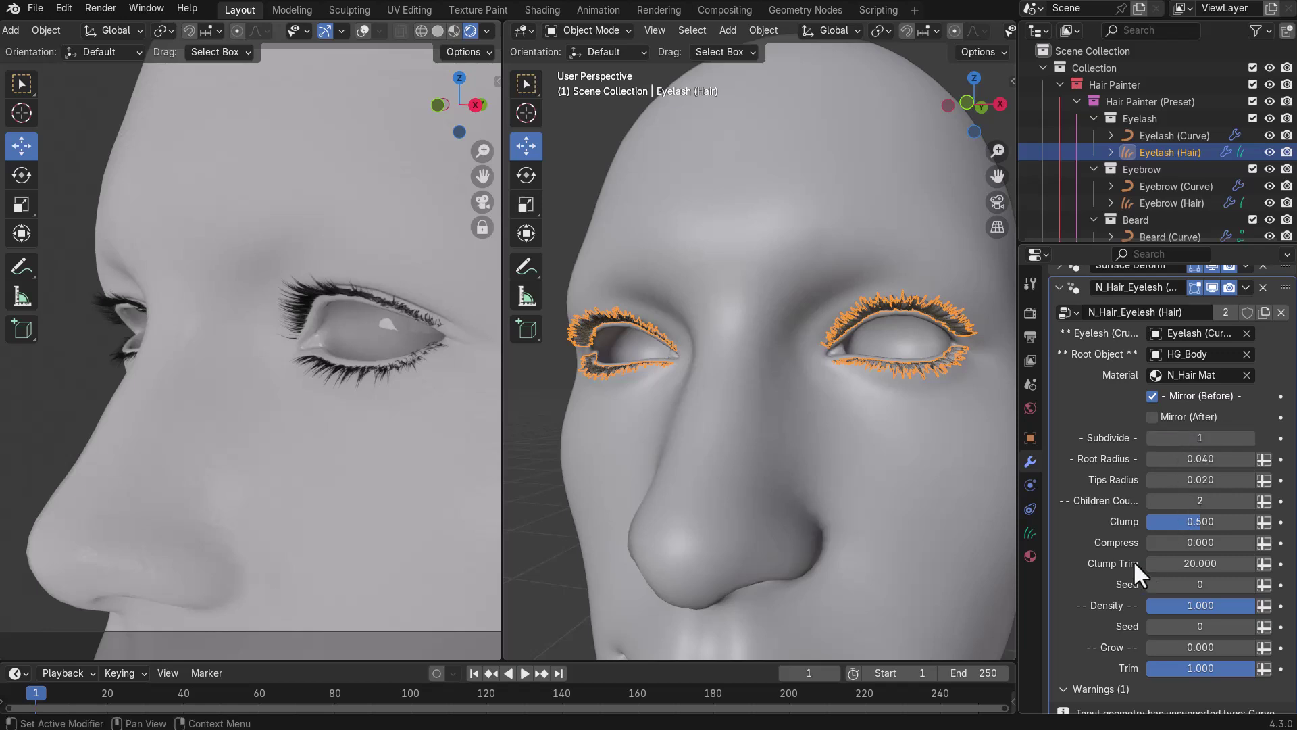
Set the Eyelash hair's Clump to 0.433, Clump Trim to 19.950 and clump Seed to 21.
scroll(1128, 557, down, 1)
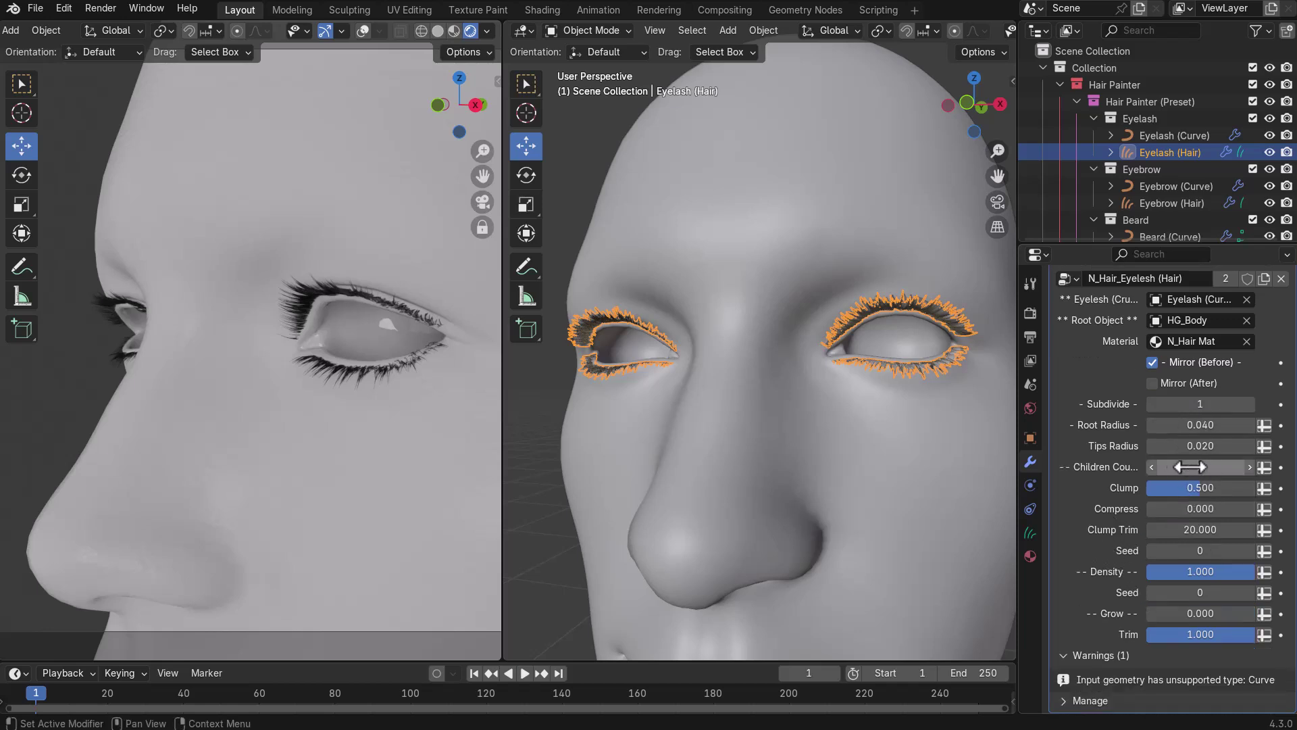
mouse_move(1192, 466)
mouse_down()
mouse_move(1213, 467)
mouse_move(1192, 467)
mouse_up()
drag(1237, 488, 1210, 488)
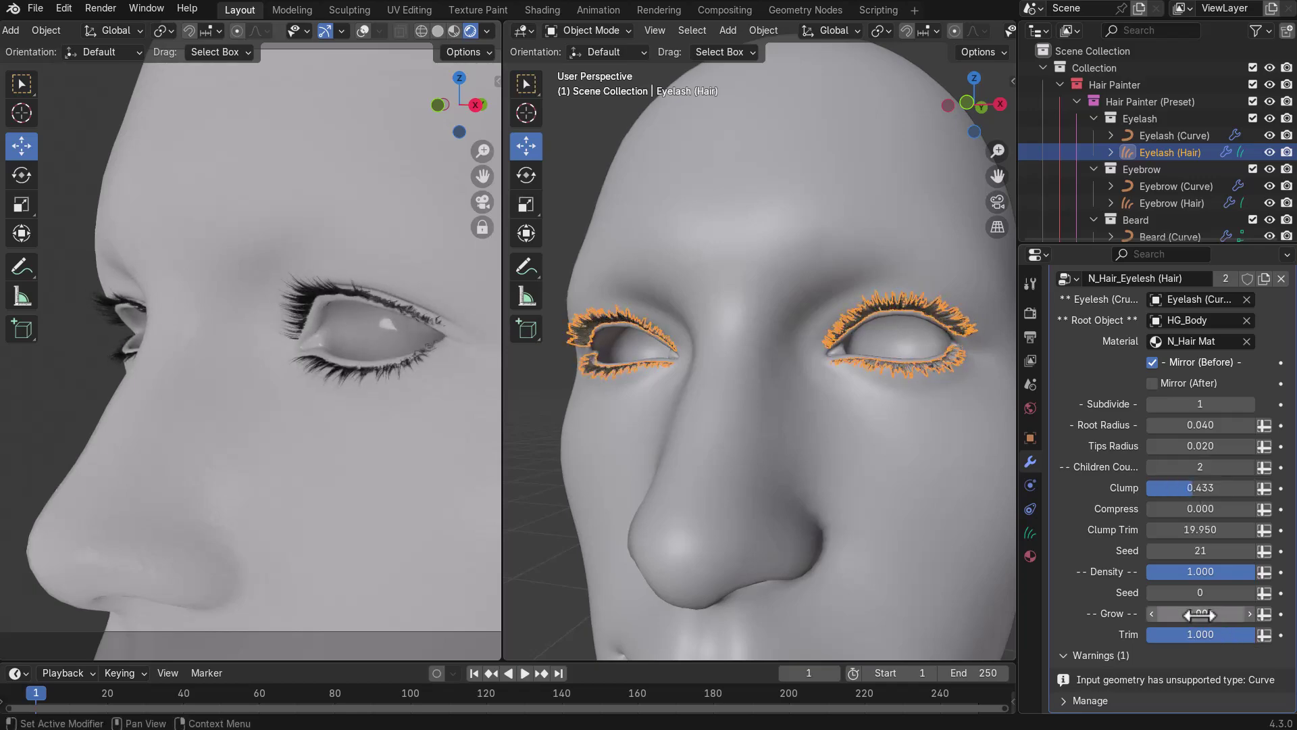
Set the Eyelash hair's Grow to 0.030 and change its density Seed.
mouse_move(1190, 614)
mouse_down()
mouse_move(1222, 613)
mouse_move(1203, 613)
mouse_up()
scroll(443, 501, down, 7)
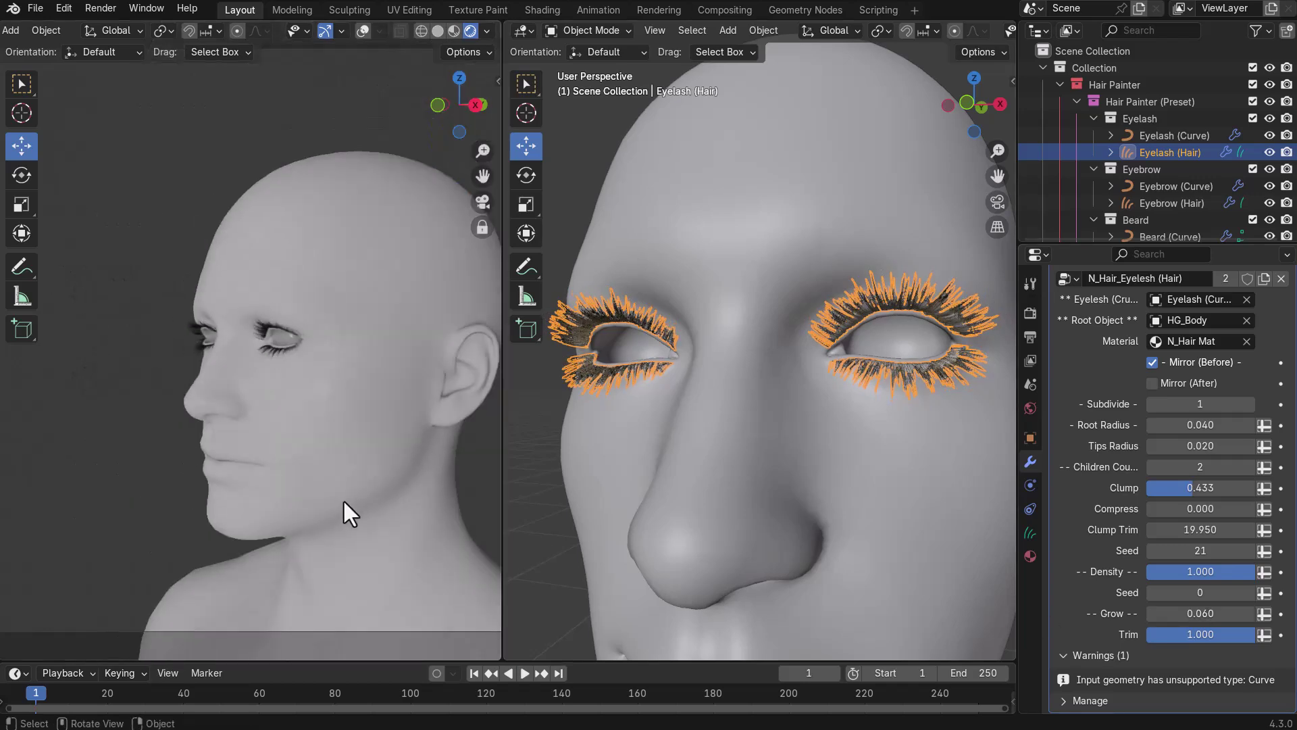
middle_drag(342, 501, 422, 497)
drag(1222, 613, 1198, 612)
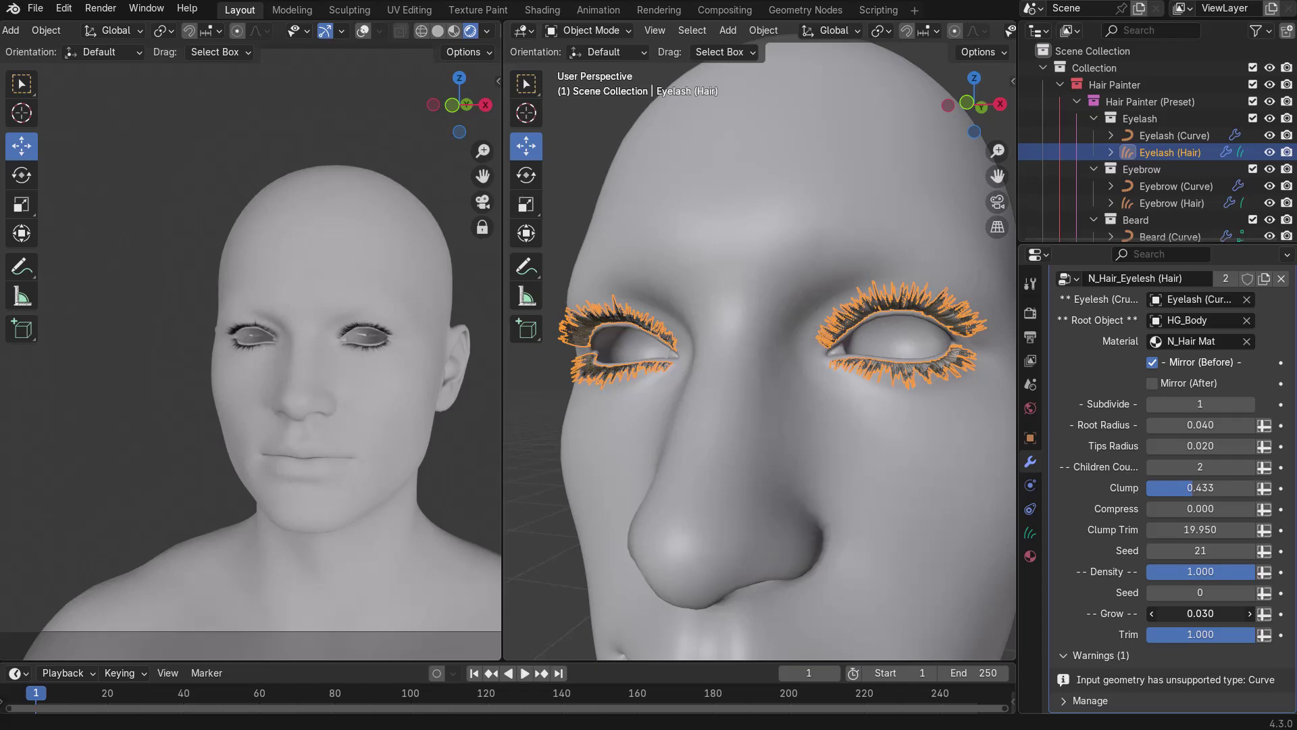
drag(1197, 592, 1219, 592)
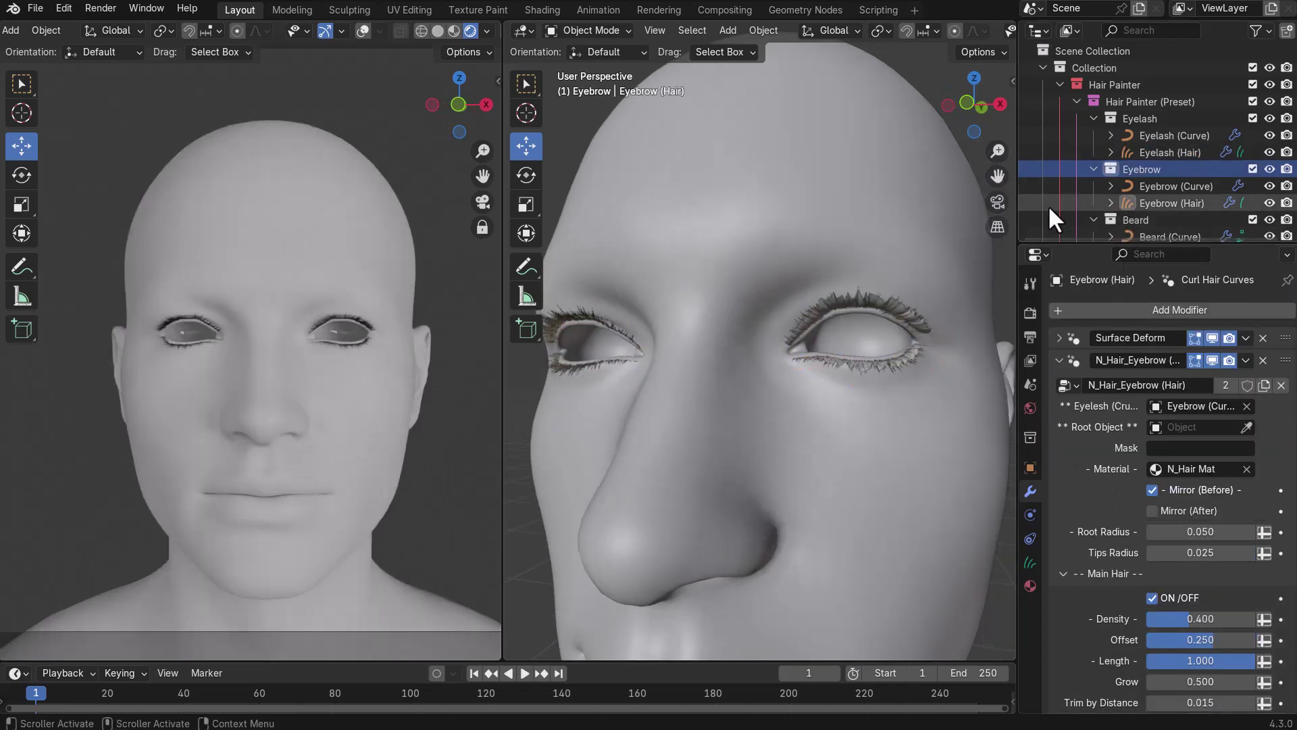
Make Eyebrow the active collection, select the Eyebrow curve and set its Root Object to HG_Body.
click(1057, 360)
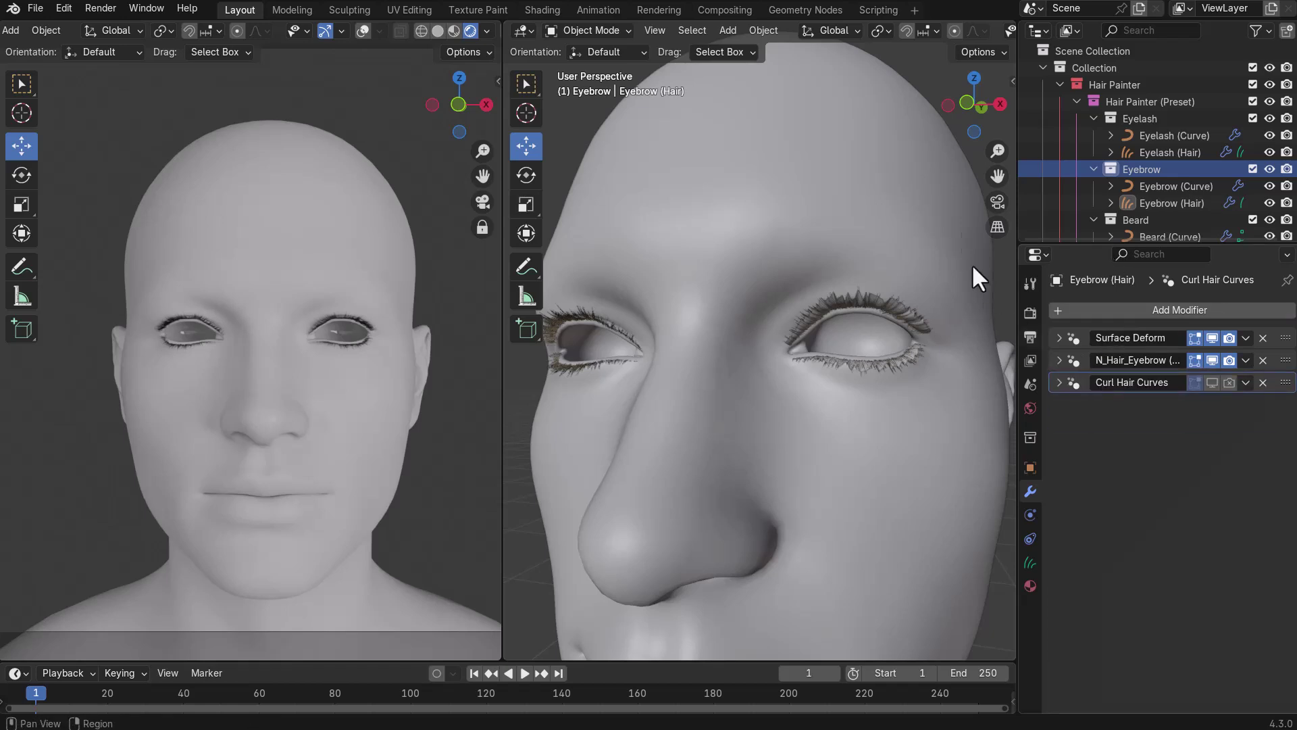
click(719, 206)
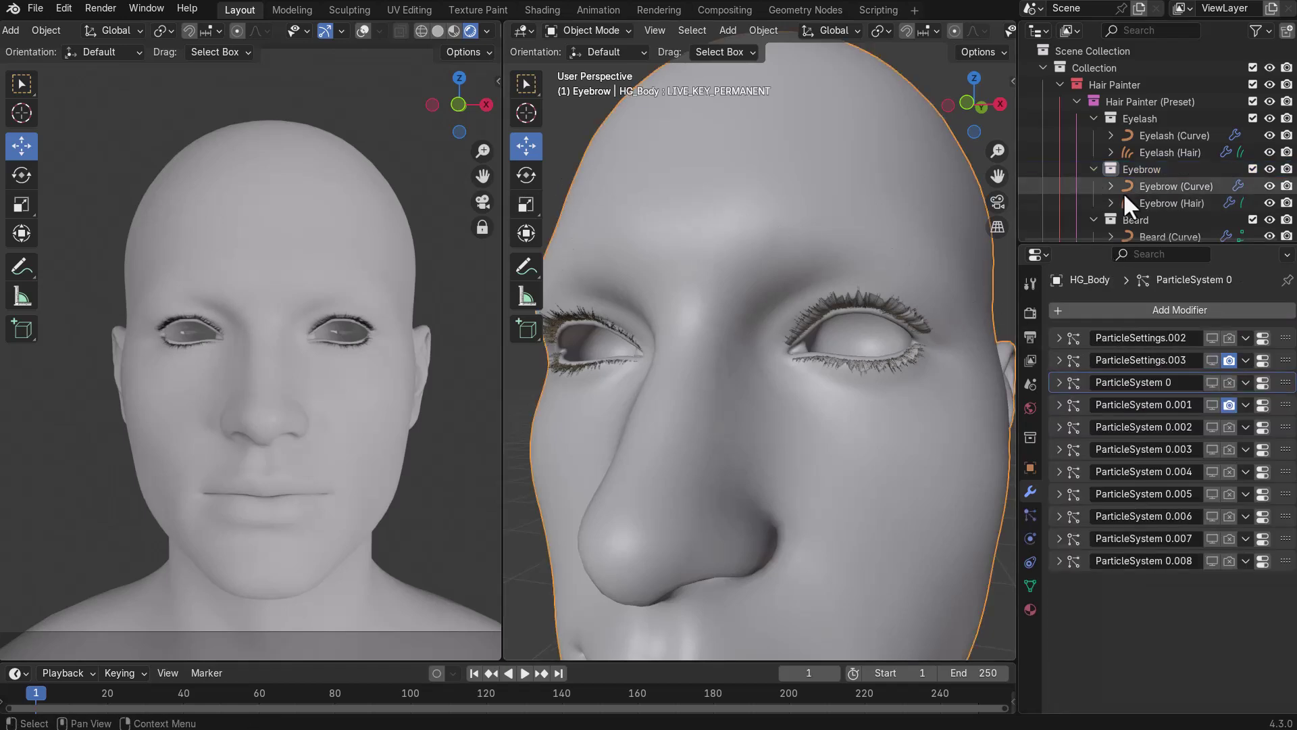
click(1145, 167)
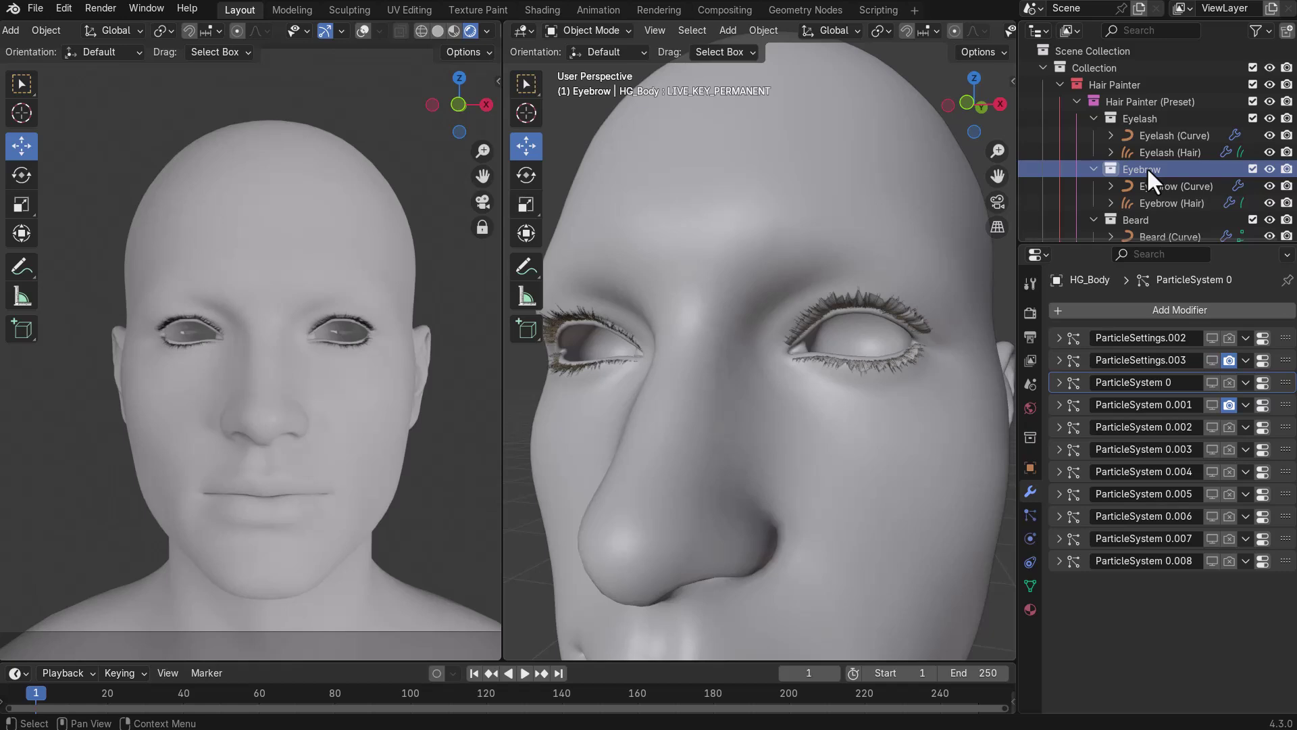
click(1148, 182)
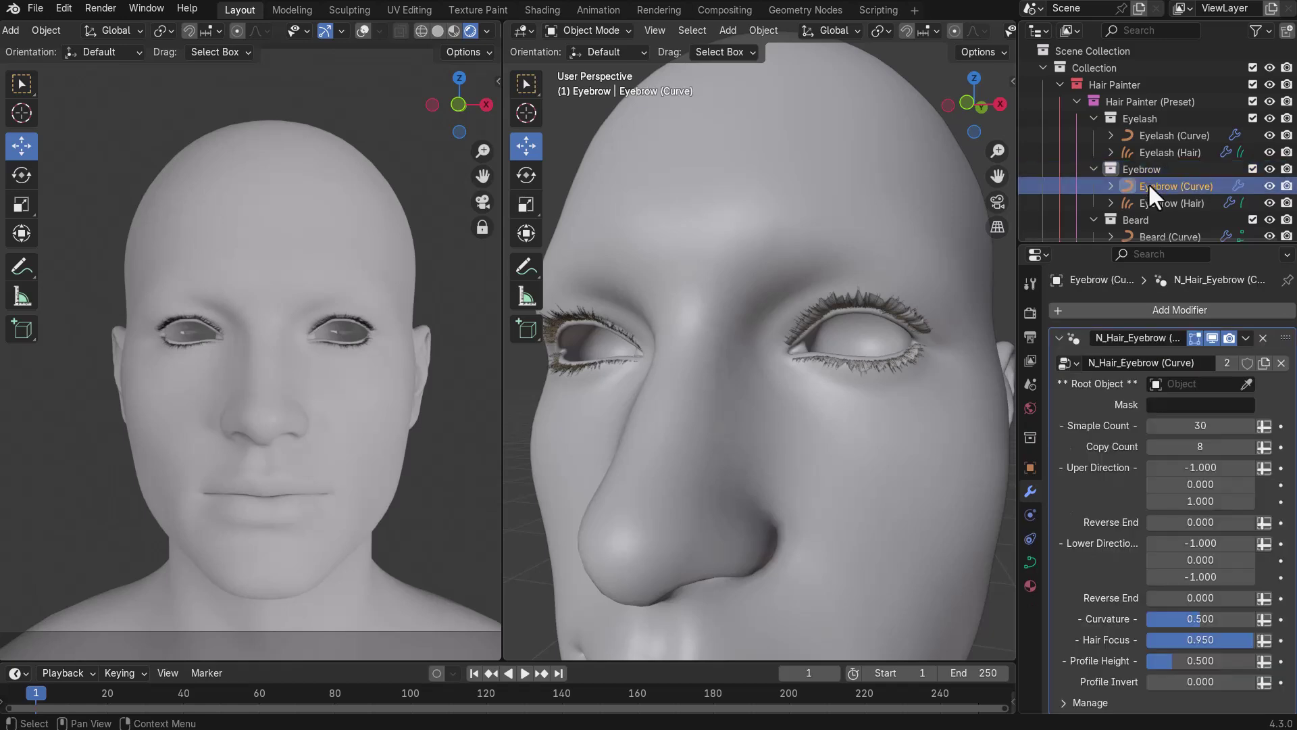
click(1247, 383)
click(873, 214)
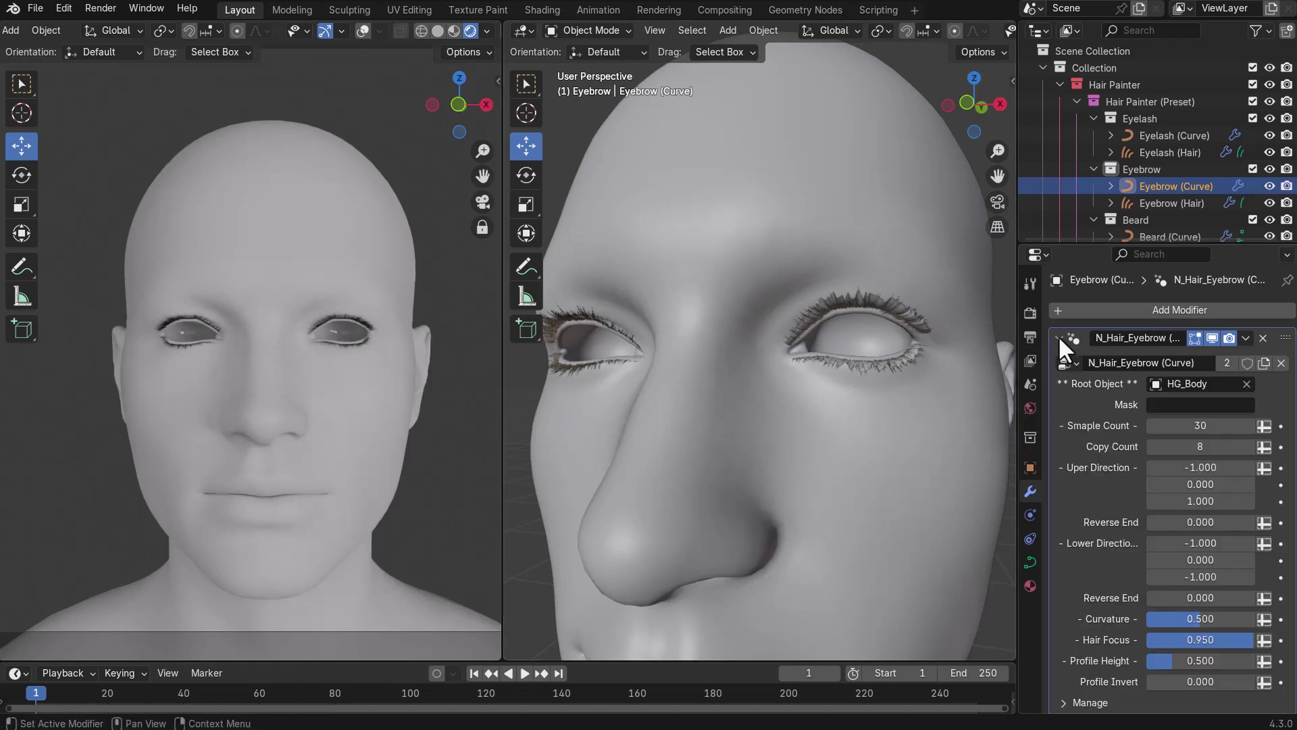
Select the Eyebrow hair and set its Root Object to HG_Body.
click(1153, 206)
click(1059, 359)
click(1058, 358)
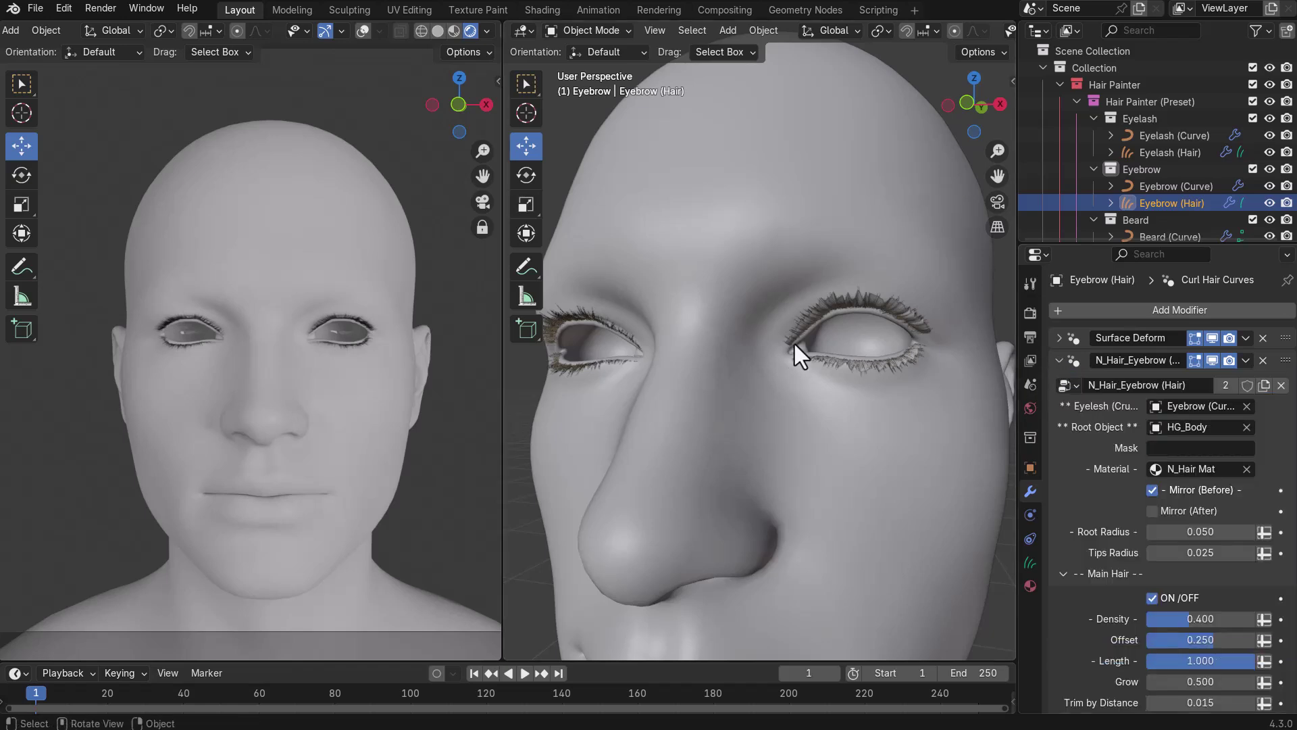
Enter edit mode on the Eyebrow curve and draw a closed eyebrow-shaped outline on the surface above the eye.
middle_drag(824, 356, 873, 404)
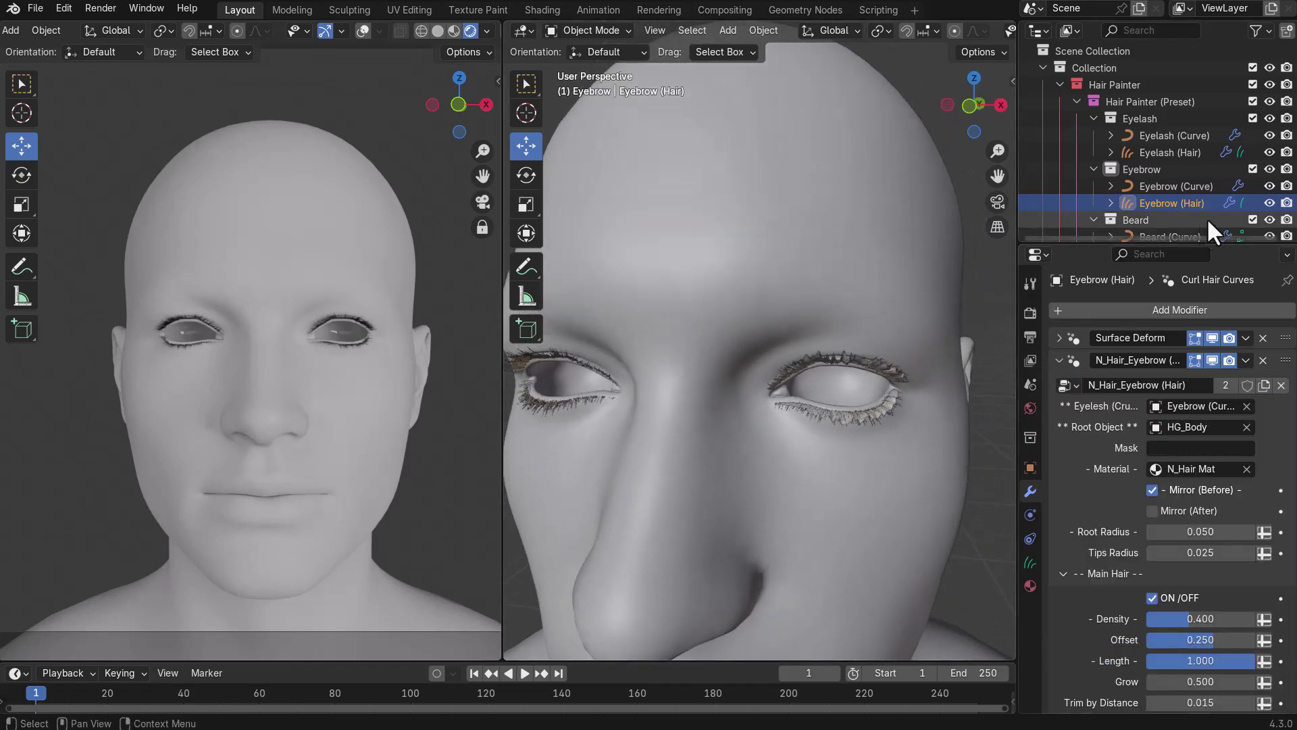
click(1174, 186)
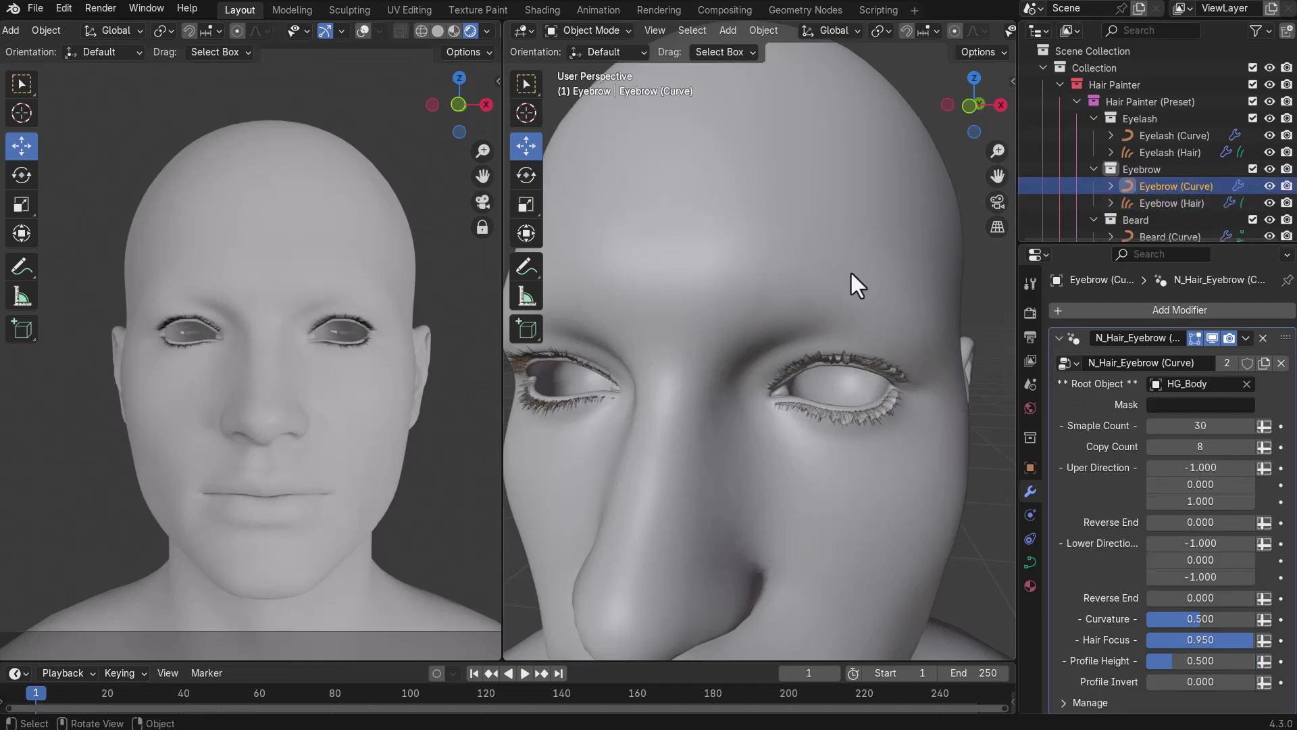
key(Tab)
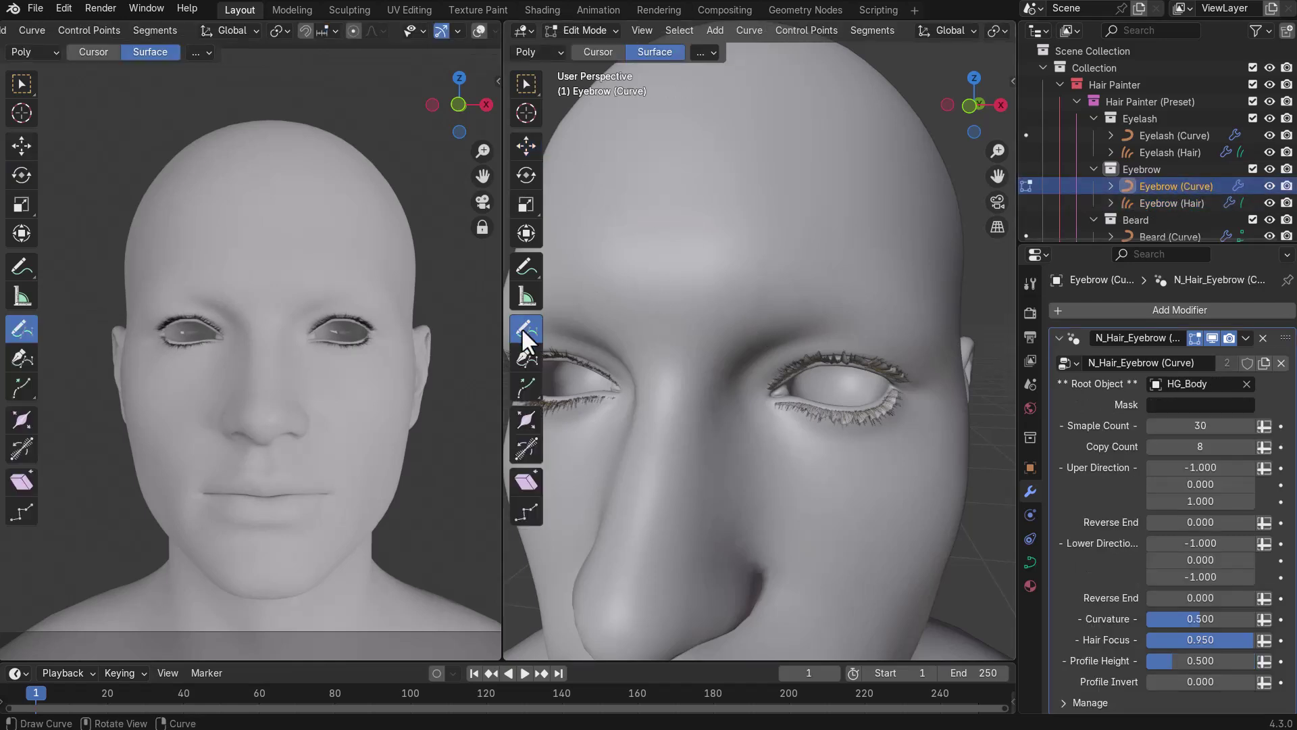
scroll(906, 336, up, 5)
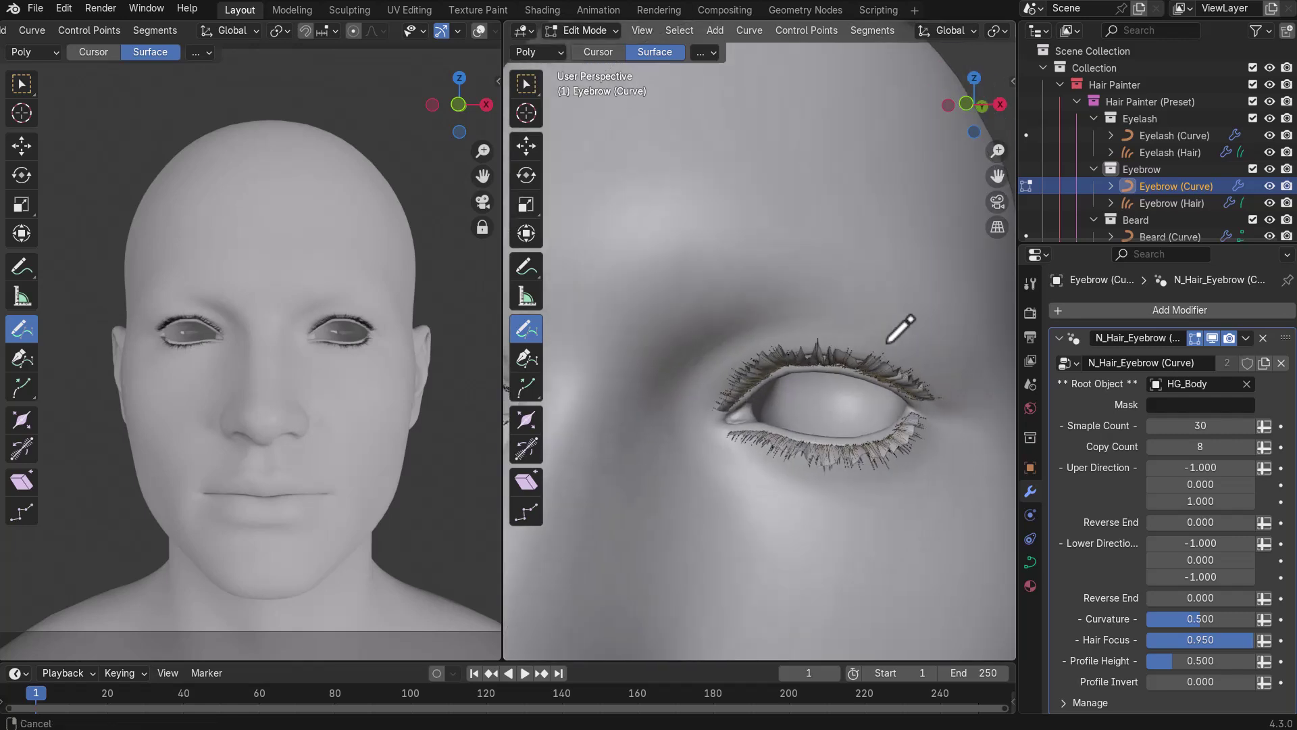
mouse_move(680, 278)
middle_down()
mouse_move(695, 317)
mouse_move(674, 297)
middle_up()
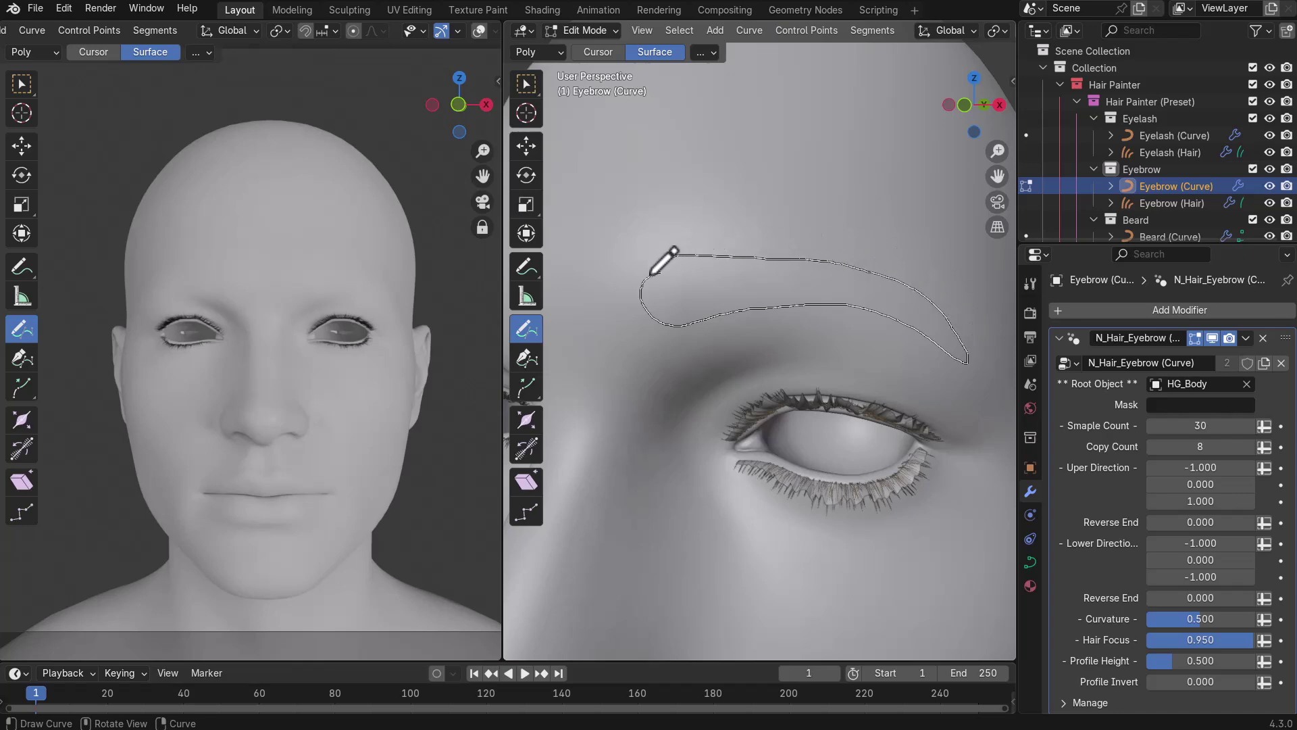
drag(651, 273, 650, 275)
mouse_move(666, 301)
middle_down()
mouse_move(770, 356)
mouse_move(652, 291)
middle_up()
Draw a guide curve through the middle of the eyebrow outline, from its inner end to the tail.
scroll(661, 307, down, 4)
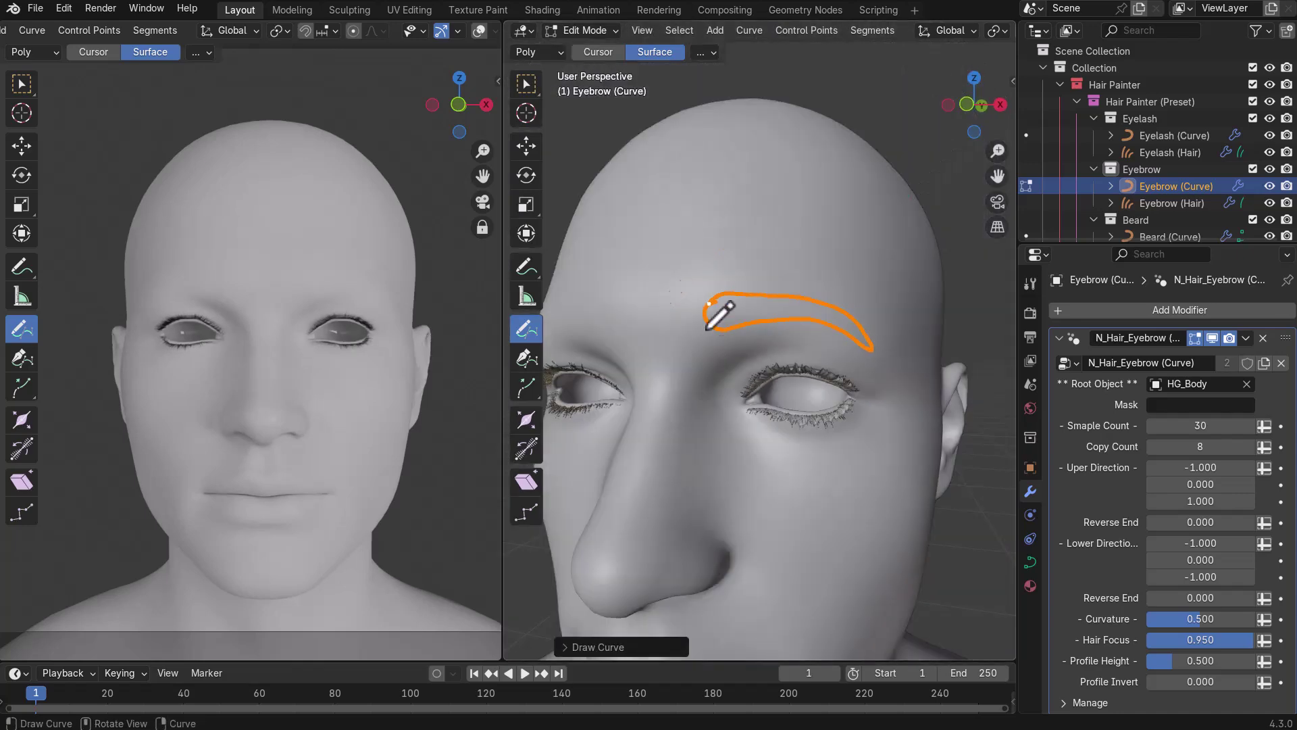
scroll(666, 294, up, 4)
drag(632, 290, 664, 276)
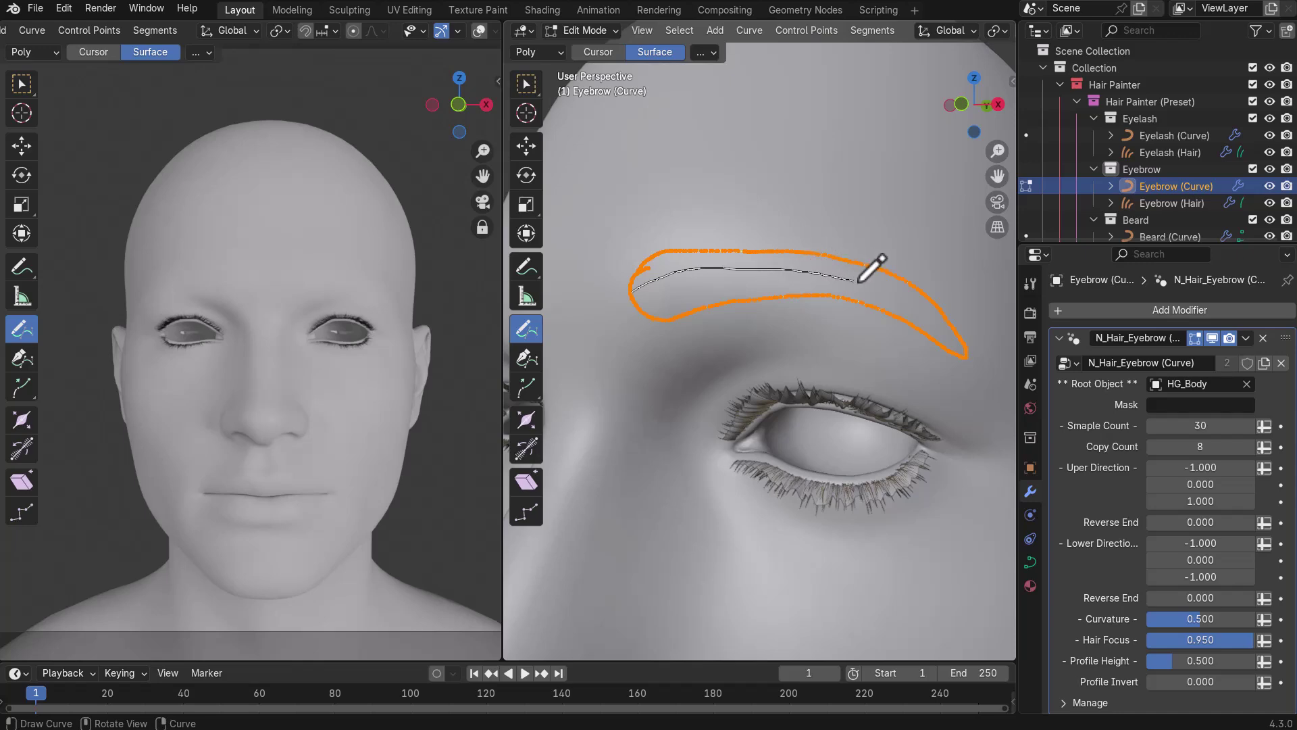
drag(961, 347, 962, 358)
scroll(962, 358, down, 3)
mouse_move(963, 358)
middle_down()
mouse_move(947, 371)
mouse_move(959, 379)
mouse_move(998, 358)
mouse_move(824, 282)
mouse_move(759, 275)
mouse_move(820, 266)
mouse_move(796, 255)
mouse_move(850, 282)
middle_up()
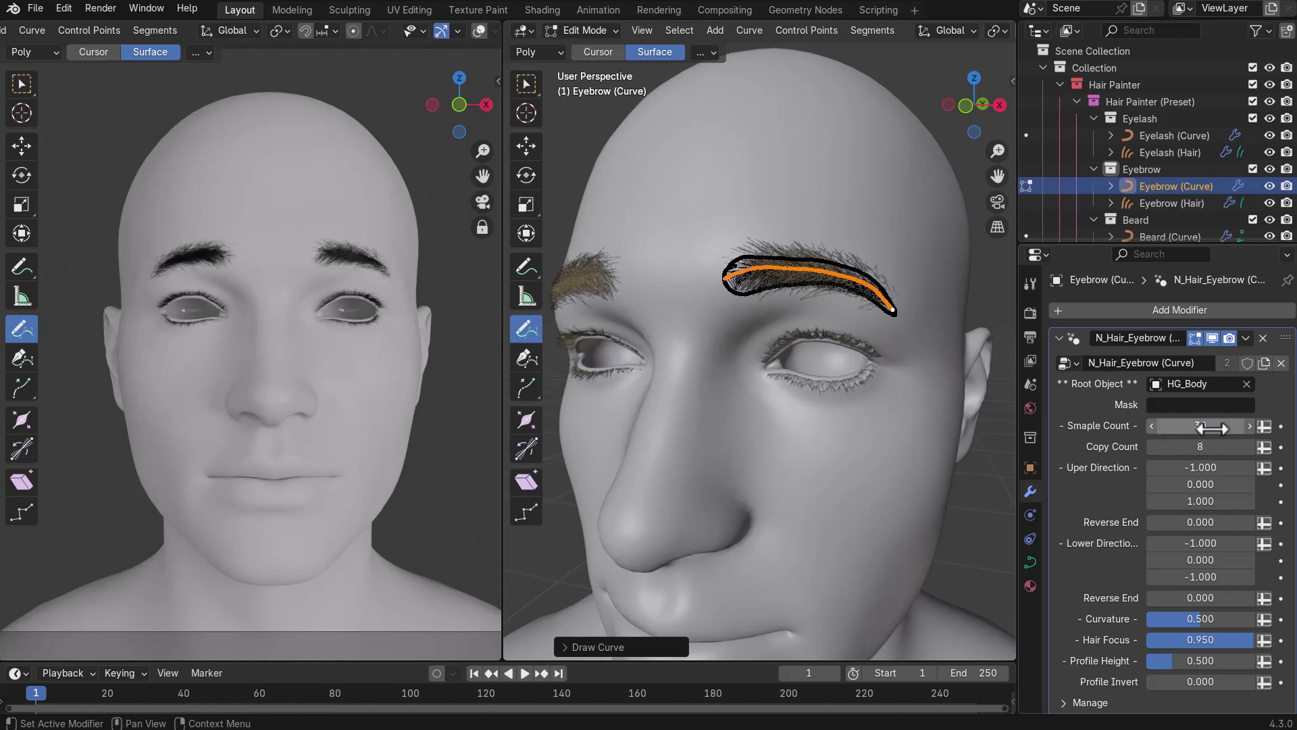
Set the Eyebrow curve's Smaple Count to 15.
mouse_move(1214, 426)
mouse_down()
mouse_move(1165, 426)
mouse_move(1199, 447)
mouse_up()
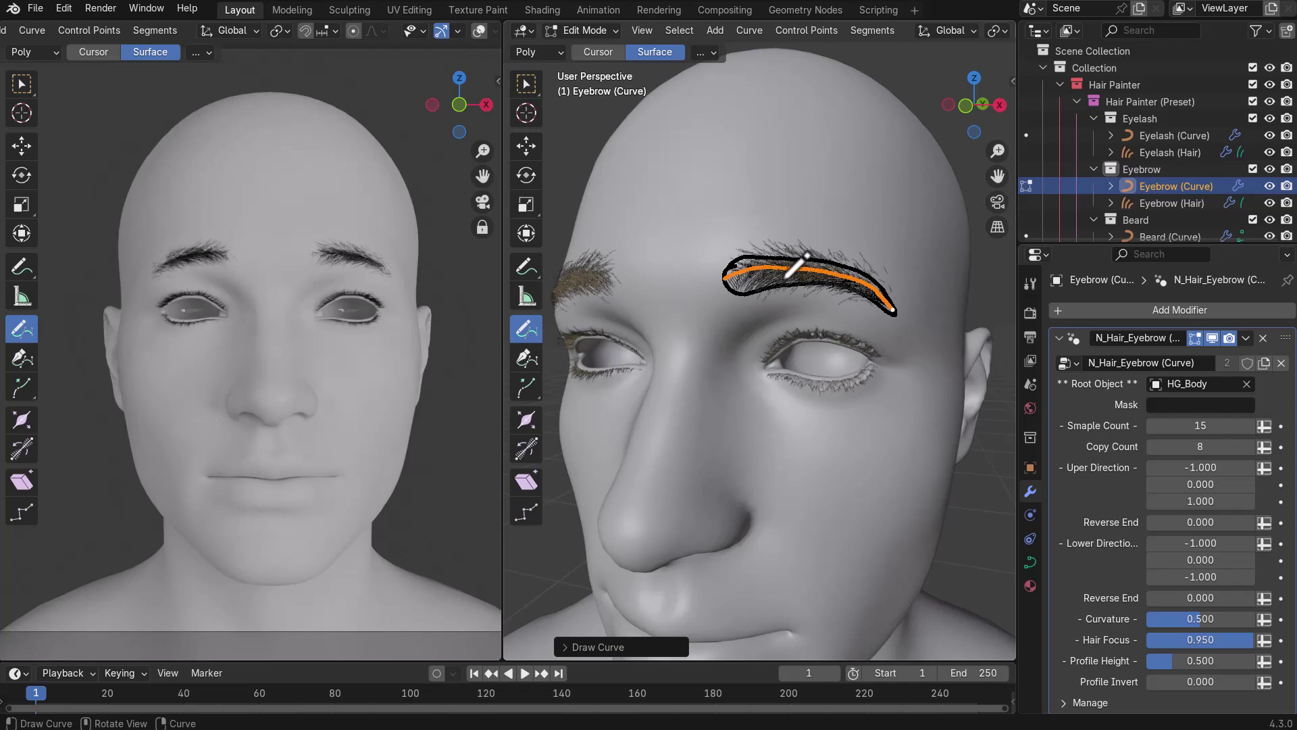
scroll(784, 279, up, 1)
middle_drag(789, 280, 799, 277)
Clear the curve selection, turn on proportional editing with Smooth falloff and move the eyebrow curves from a middle section.
key(w)
key(alt+a)
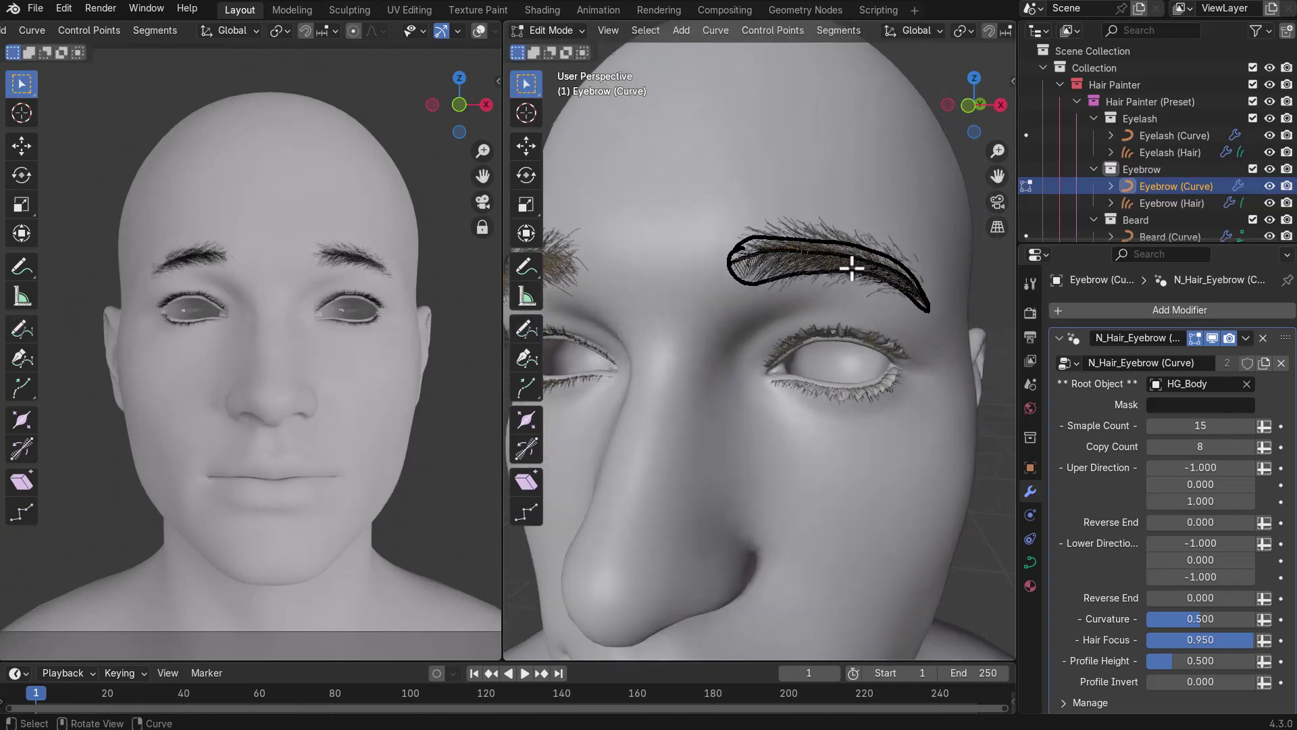
scroll(857, 32, down, 4)
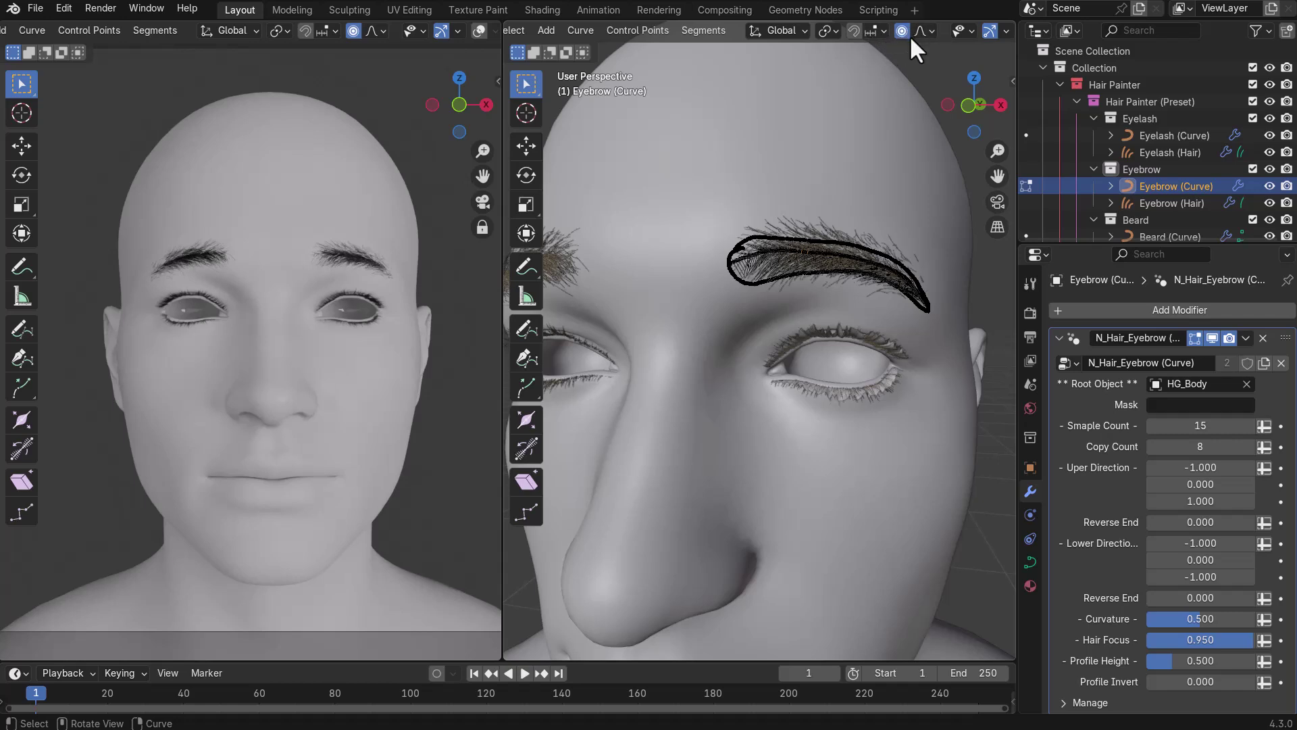
click(927, 28)
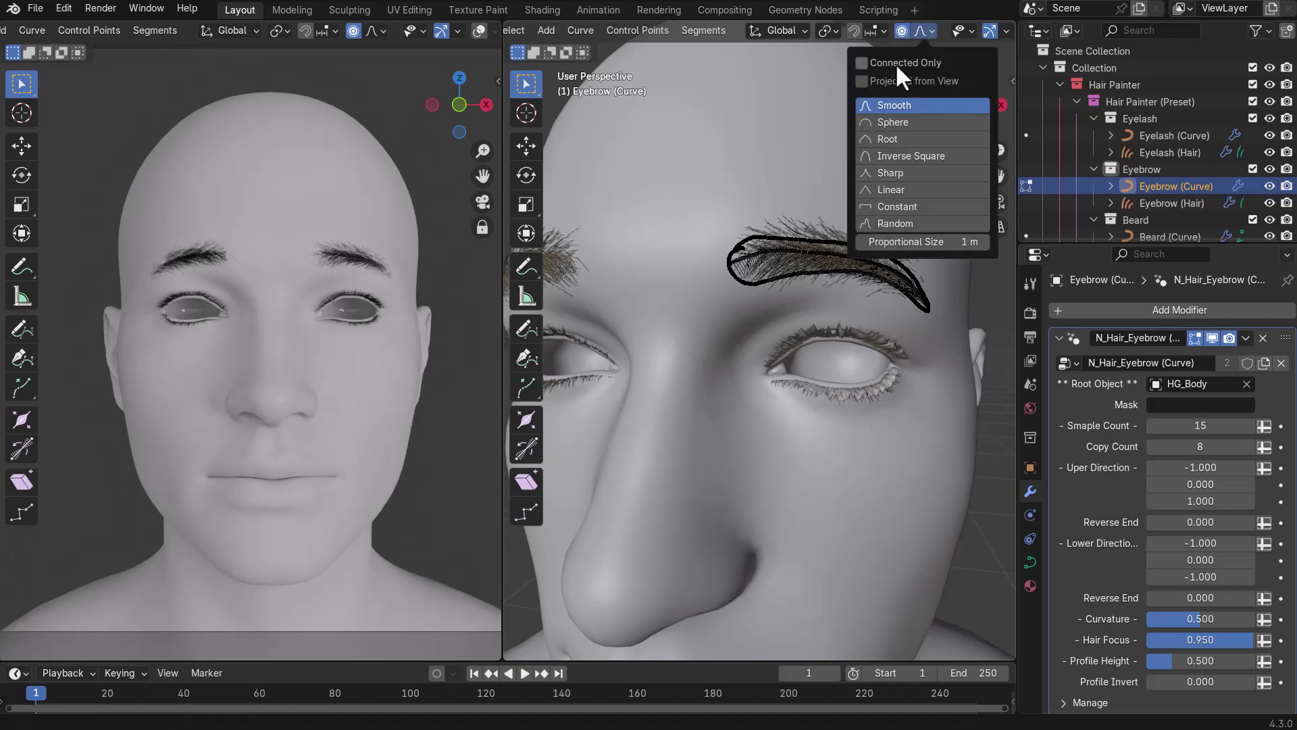
click(851, 257)
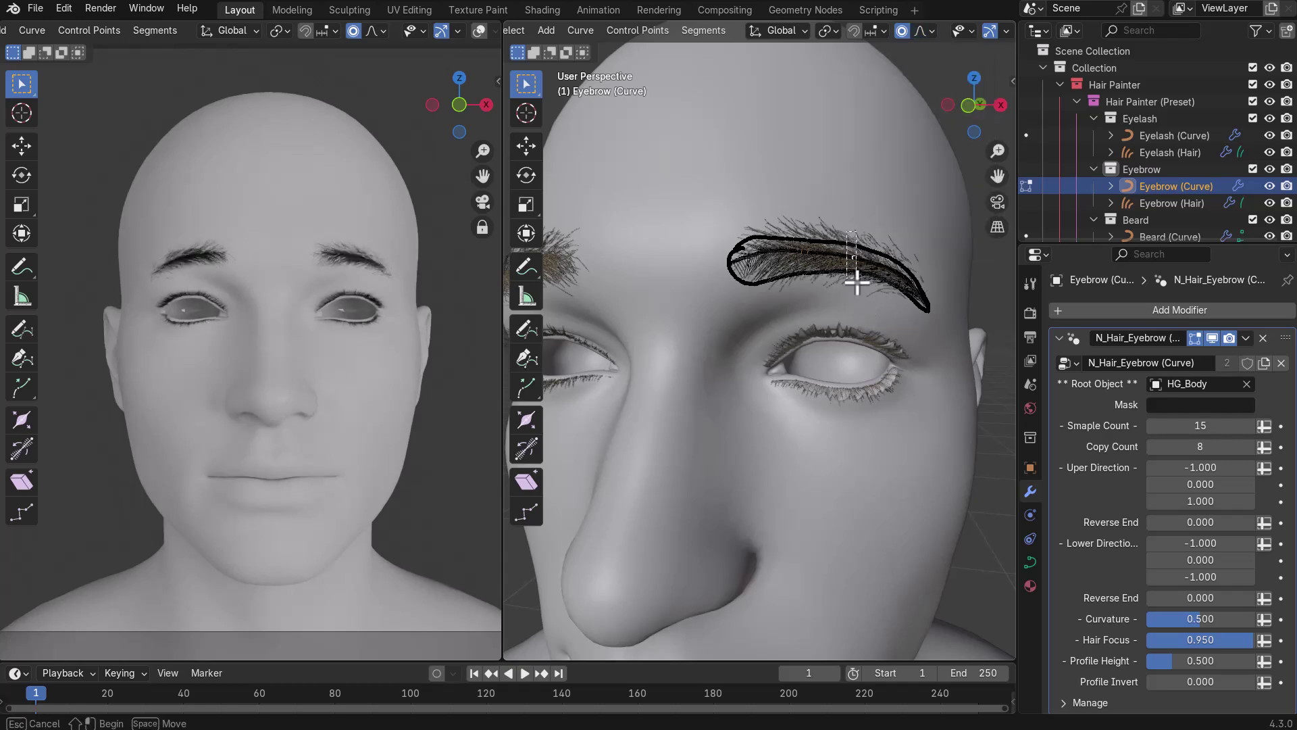
key(g)
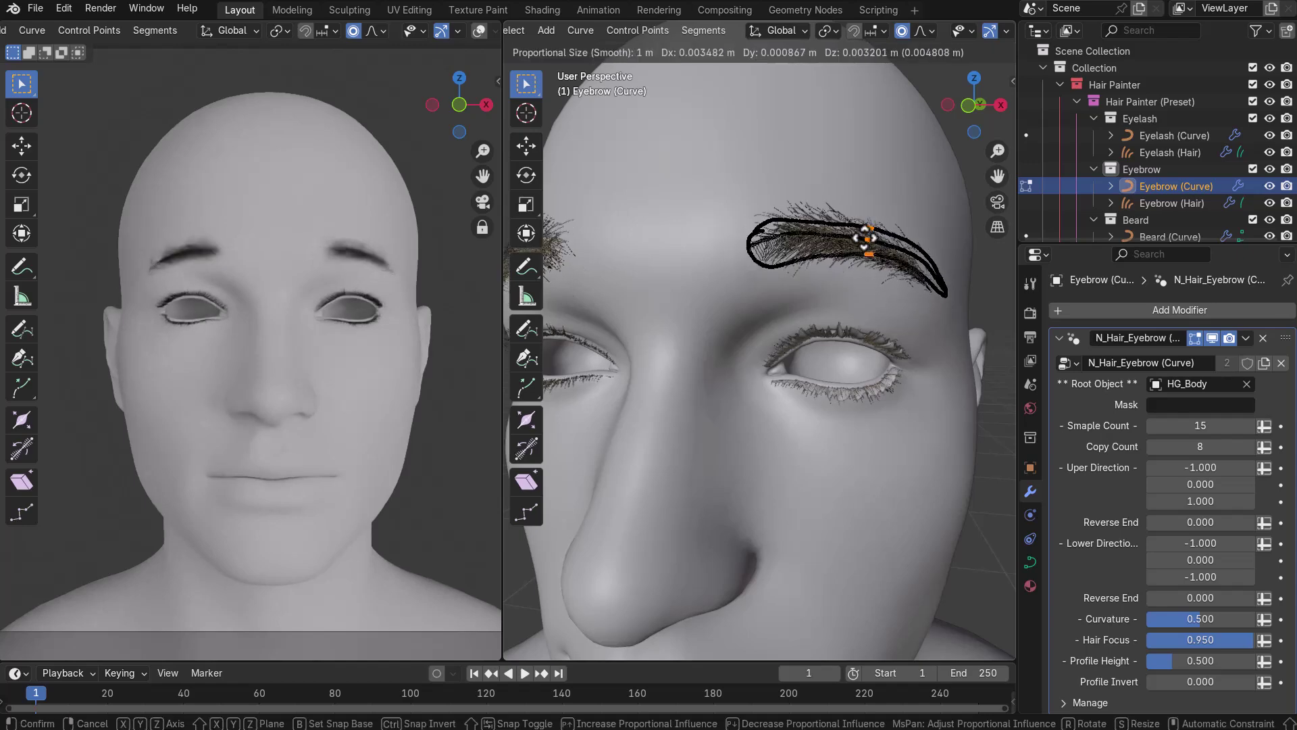
click(845, 263)
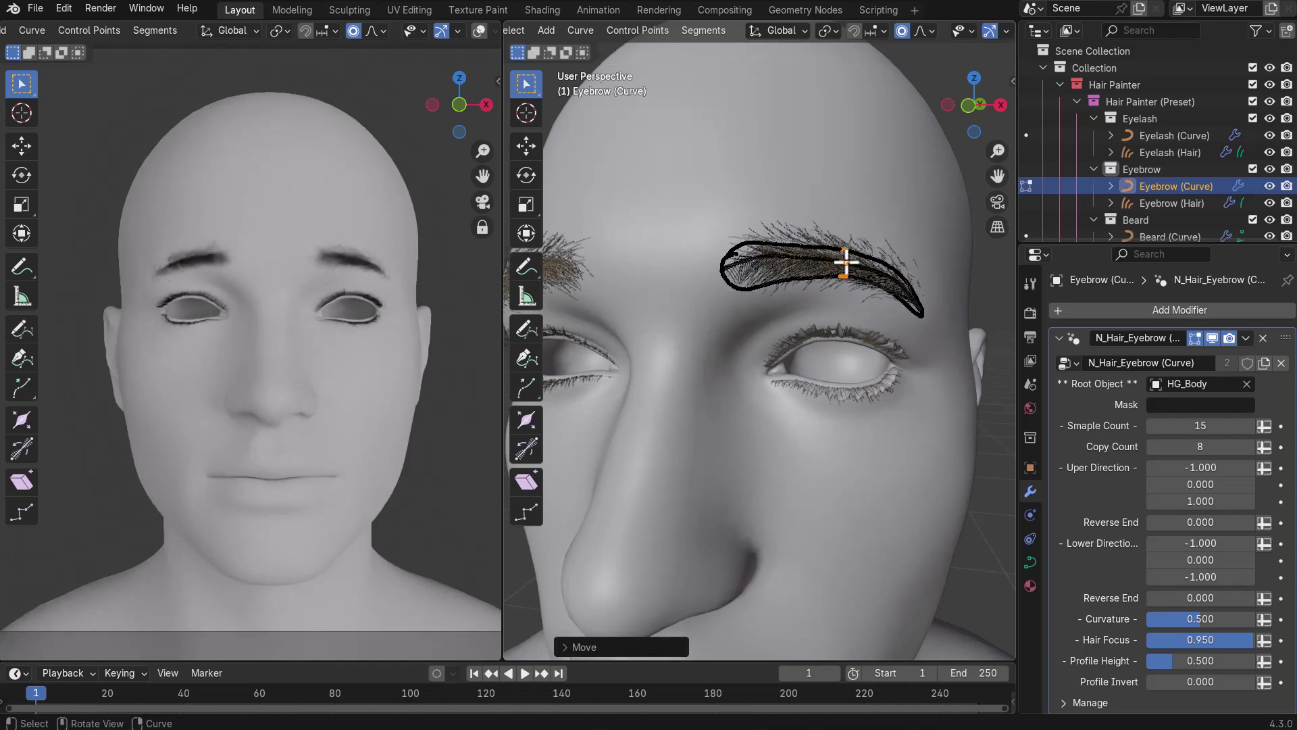
Select the inner end of the eyebrow curves and move it slightly toward the nose with proportional editing.
click(736, 267)
key(g)
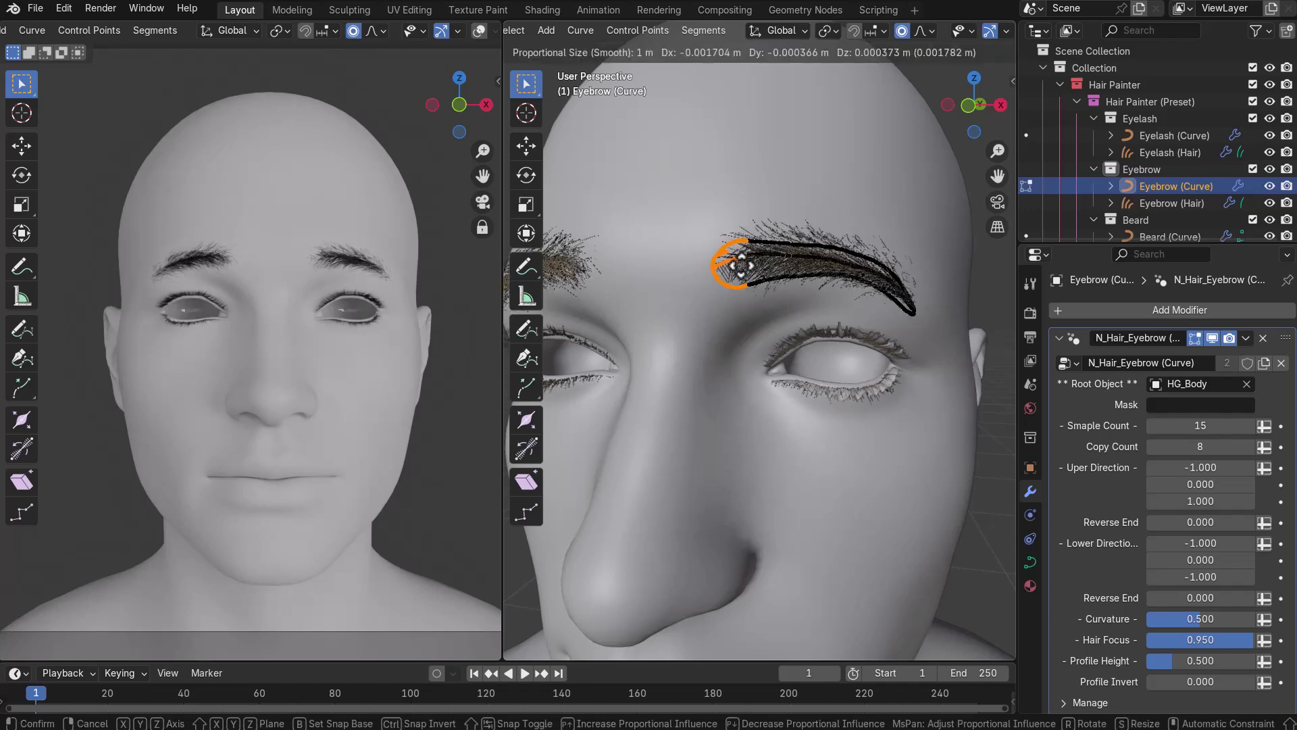
click(742, 260)
With proportional editing off, move the tail of the eyebrow curves outward and slightly down.
drag(871, 327, 872, 325)
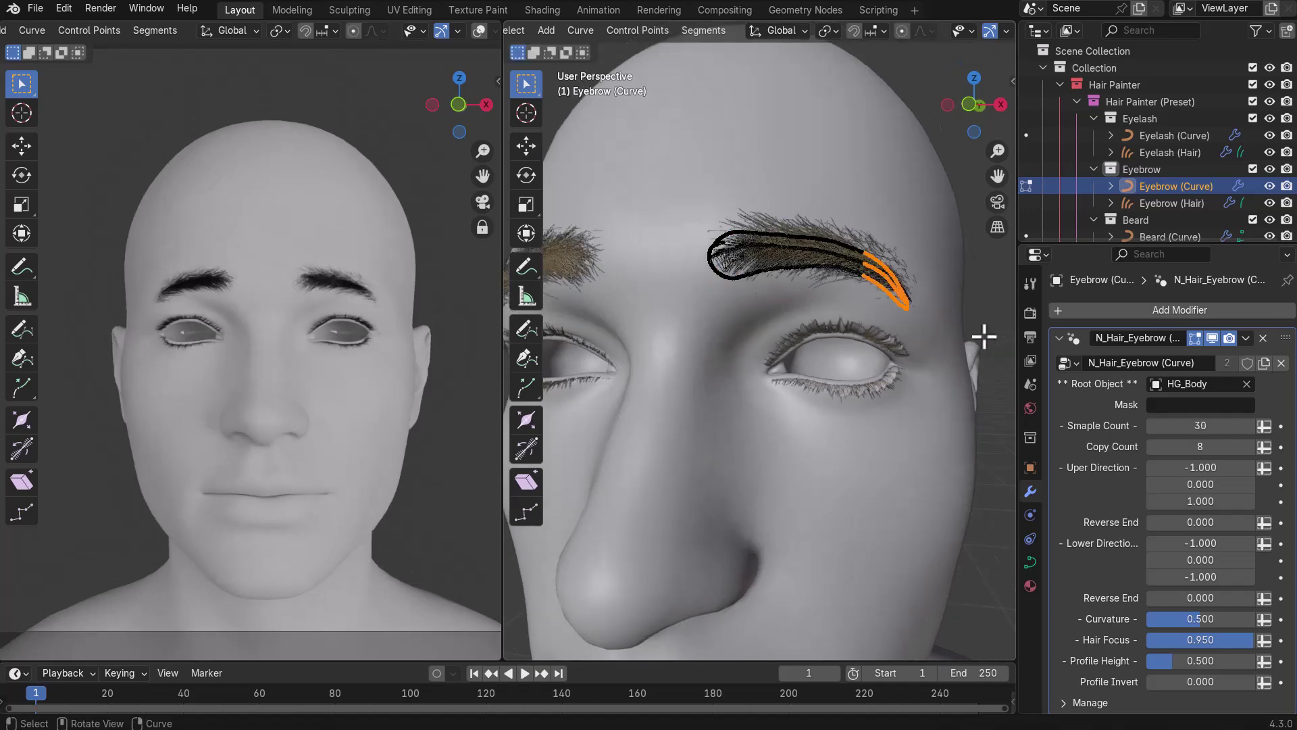
key(g)
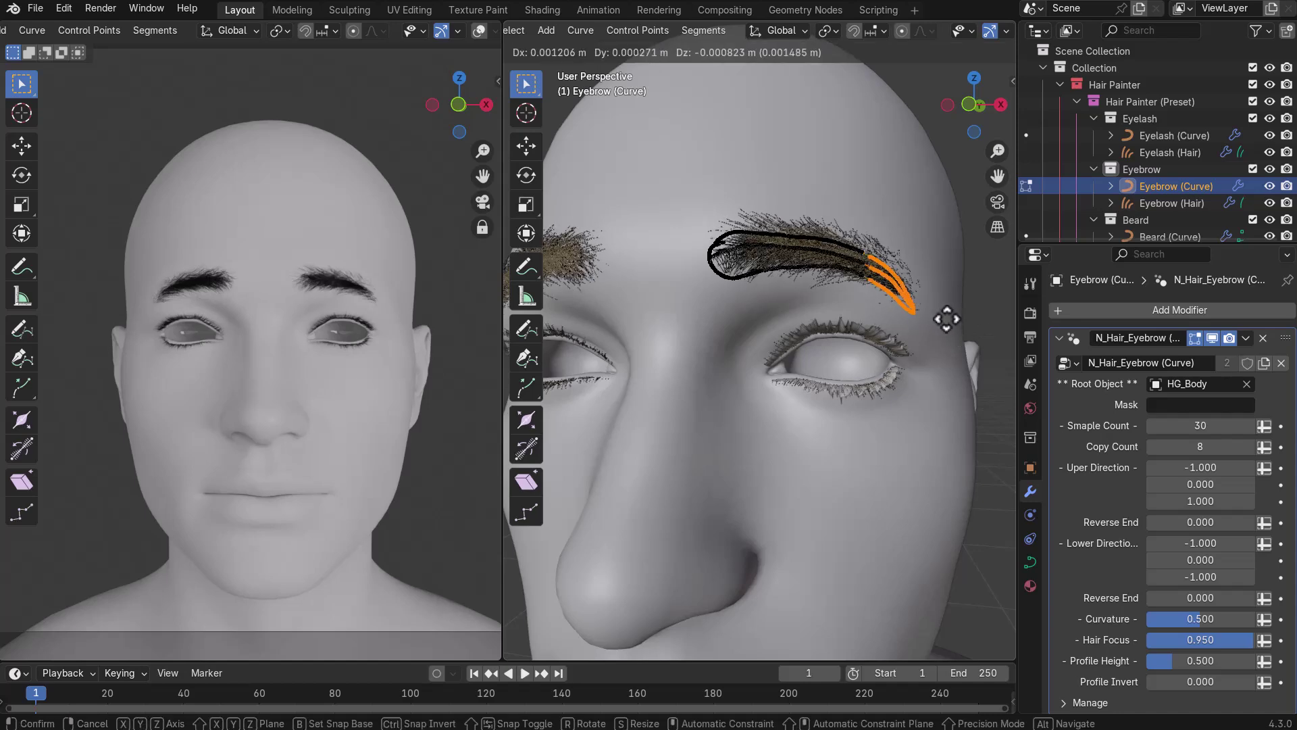
click(957, 323)
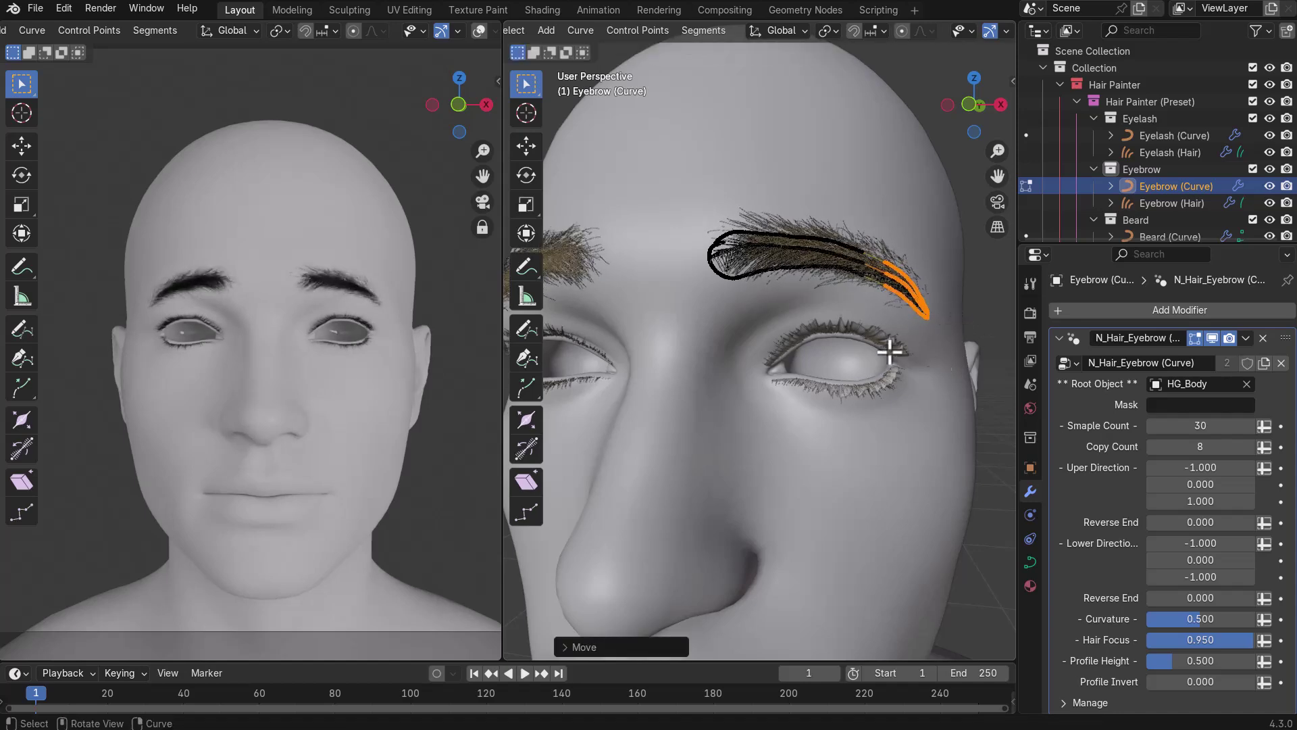
Move the inner end of the eyebrow curves toward the nose, and raise the arch section slightly.
drag(708, 221, 747, 296)
key(g)
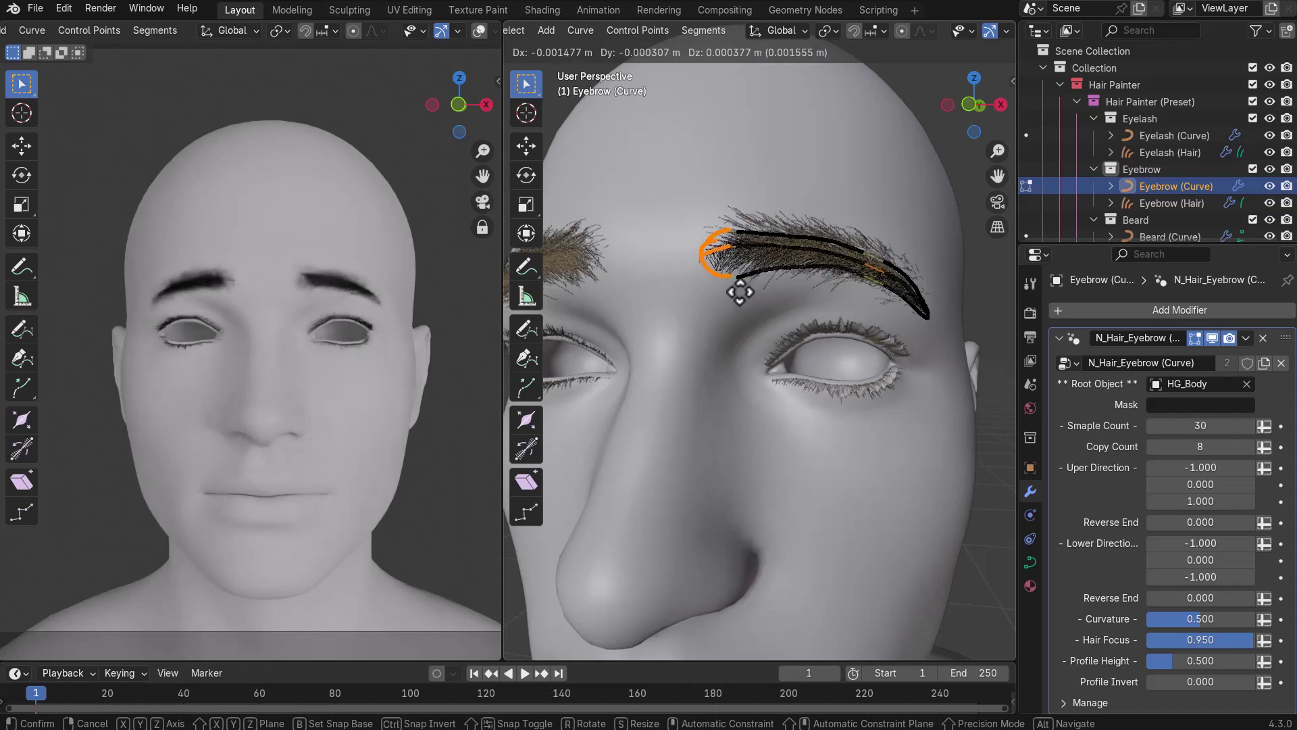
click(741, 292)
drag(821, 211, 870, 294)
key(g)
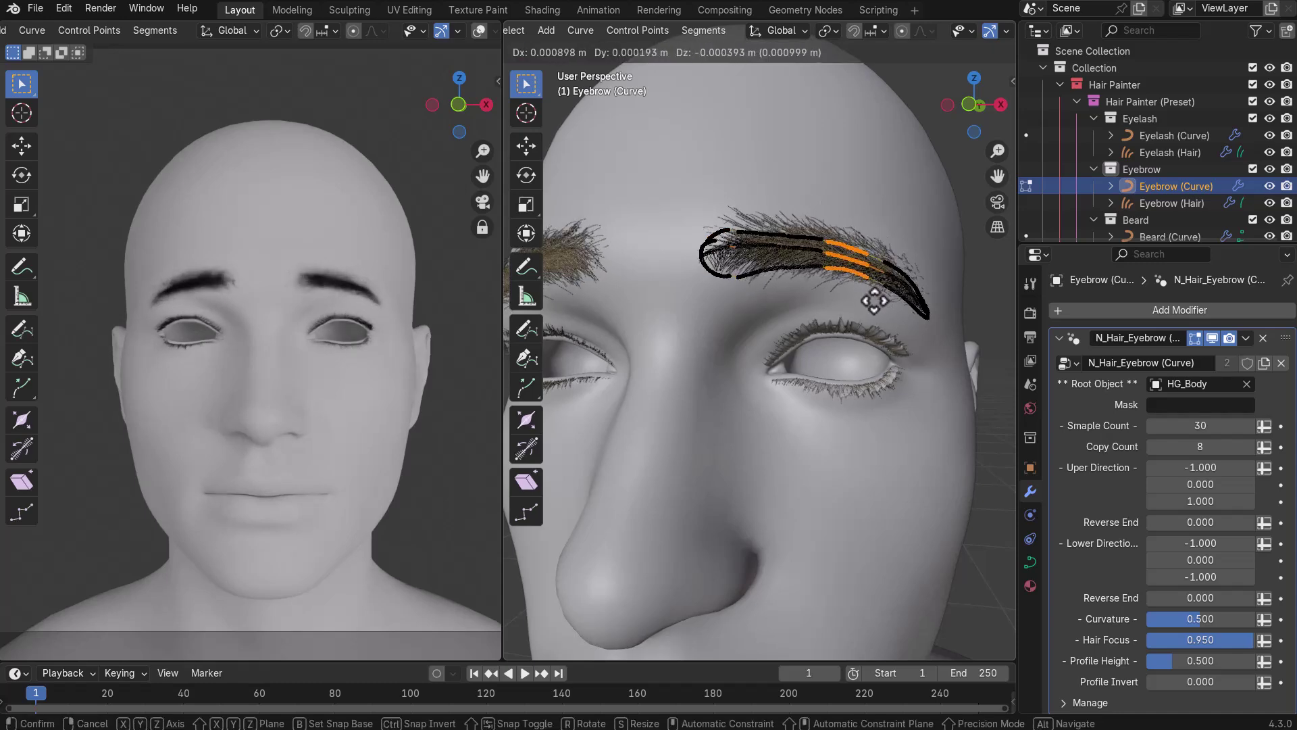
click(875, 290)
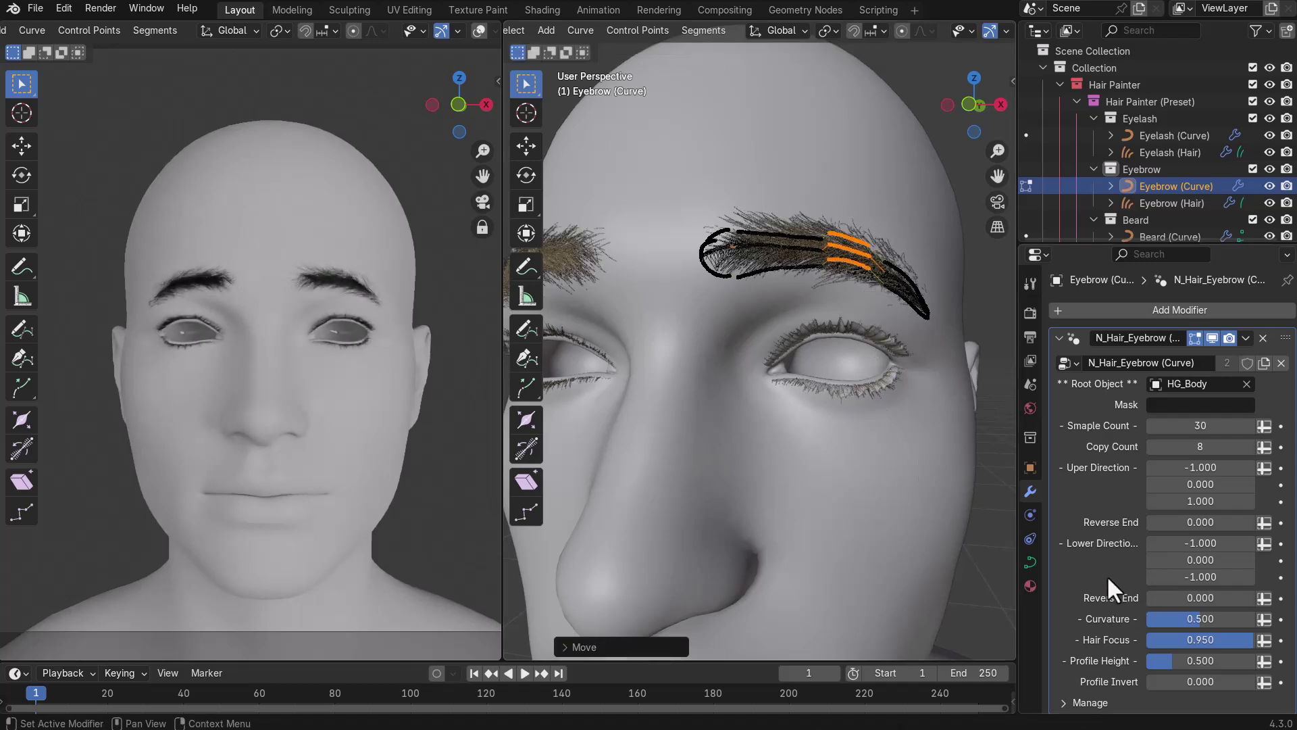
Leave curve editing, select the Eyebrow hair and set its Main Hair Density to 0.443.
key(Tab)
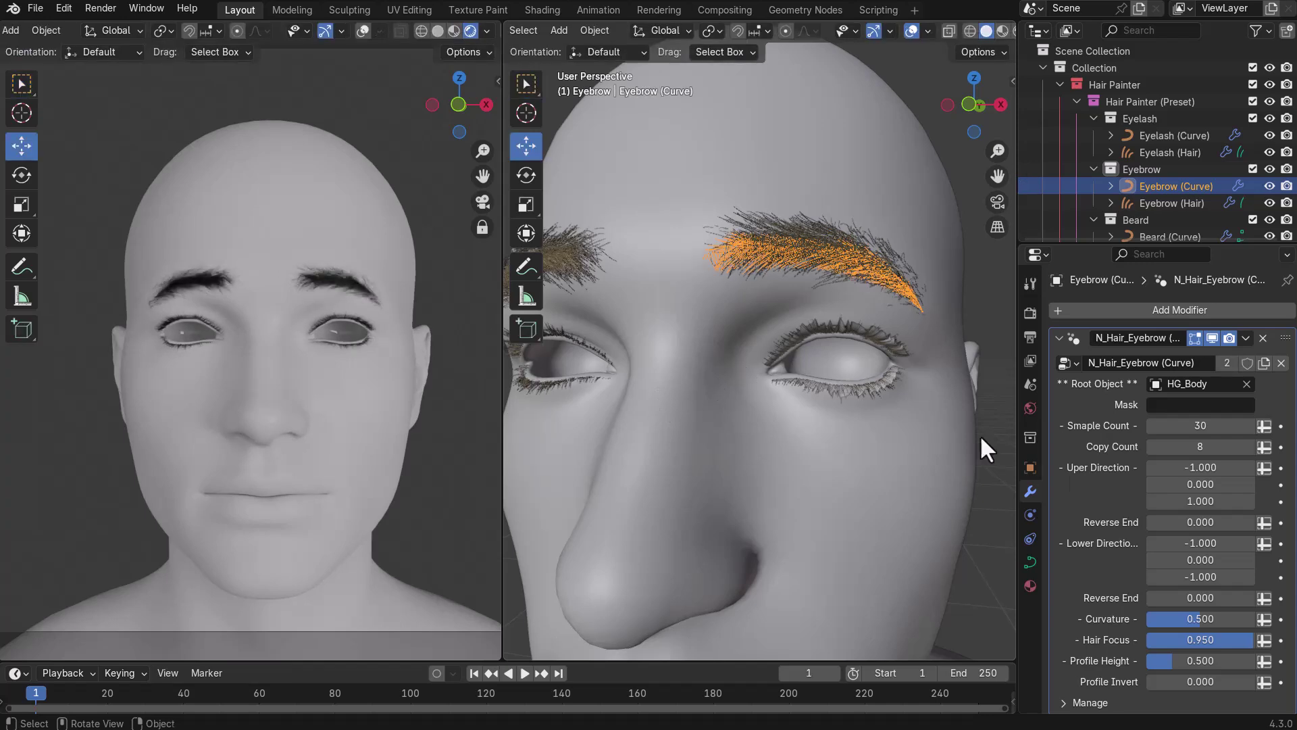
click(1170, 203)
click(1159, 188)
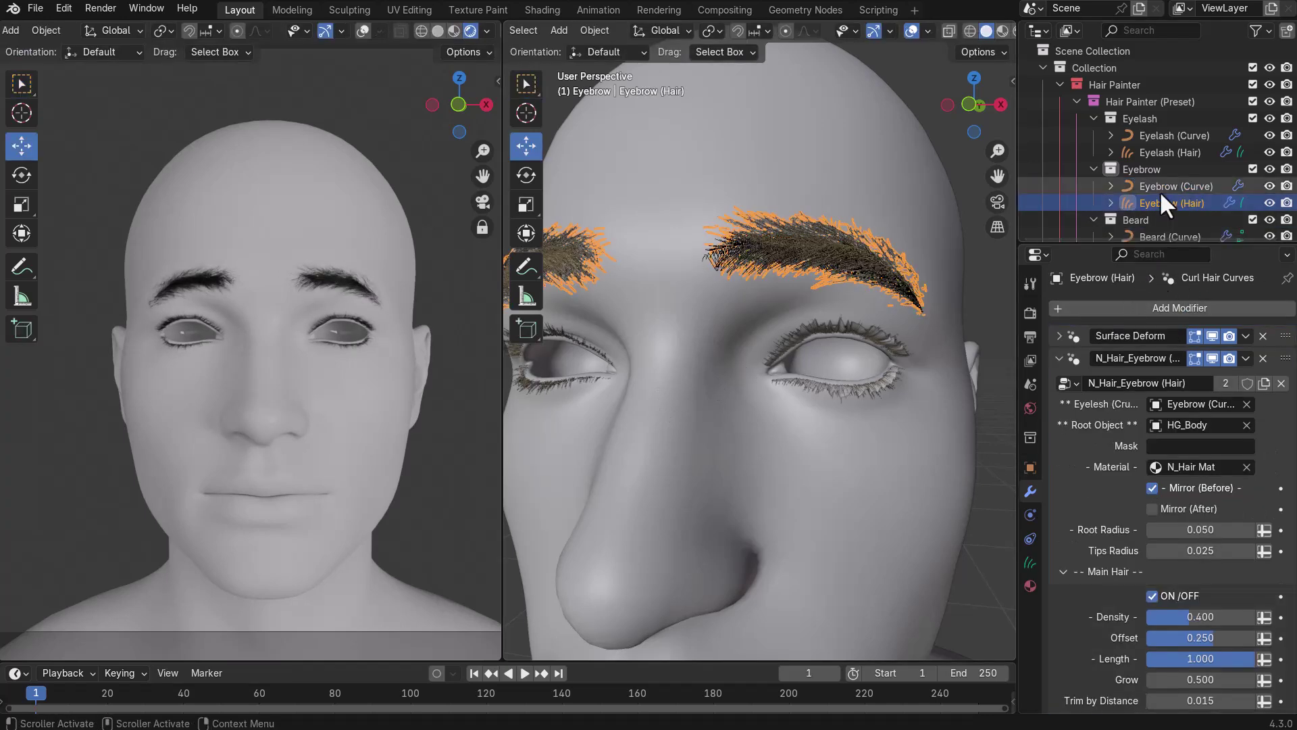
click(1165, 203)
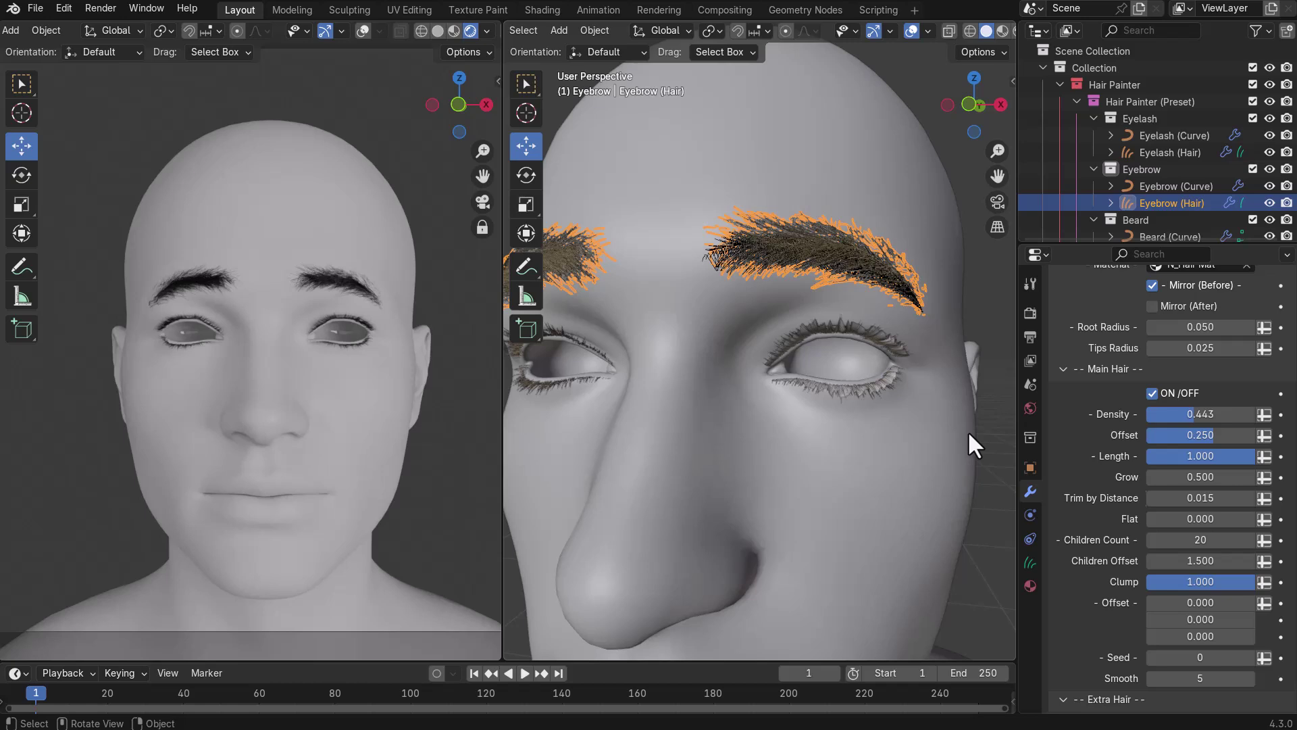
Switch off the eyebrow's Main Hair and Extra Hair to compare them, and switch only Main Hair back on.
click(1152, 390)
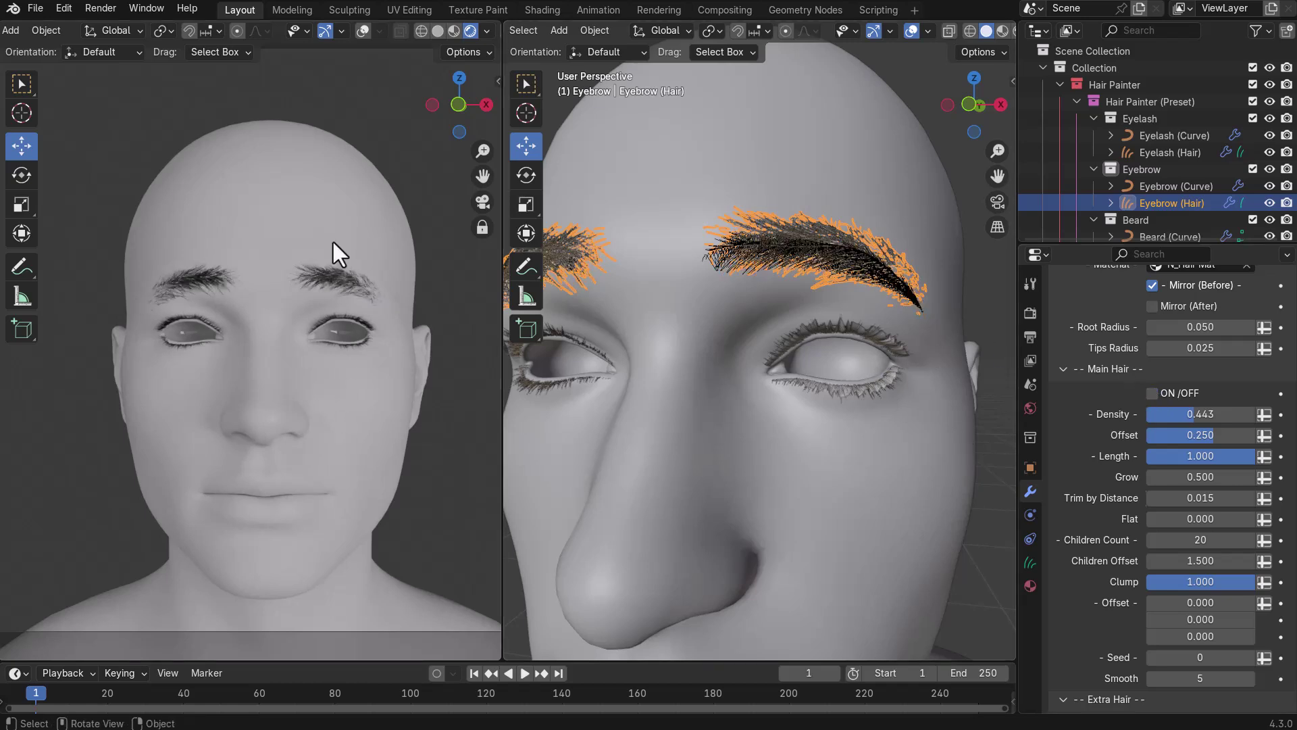
scroll(334, 242, up, 5)
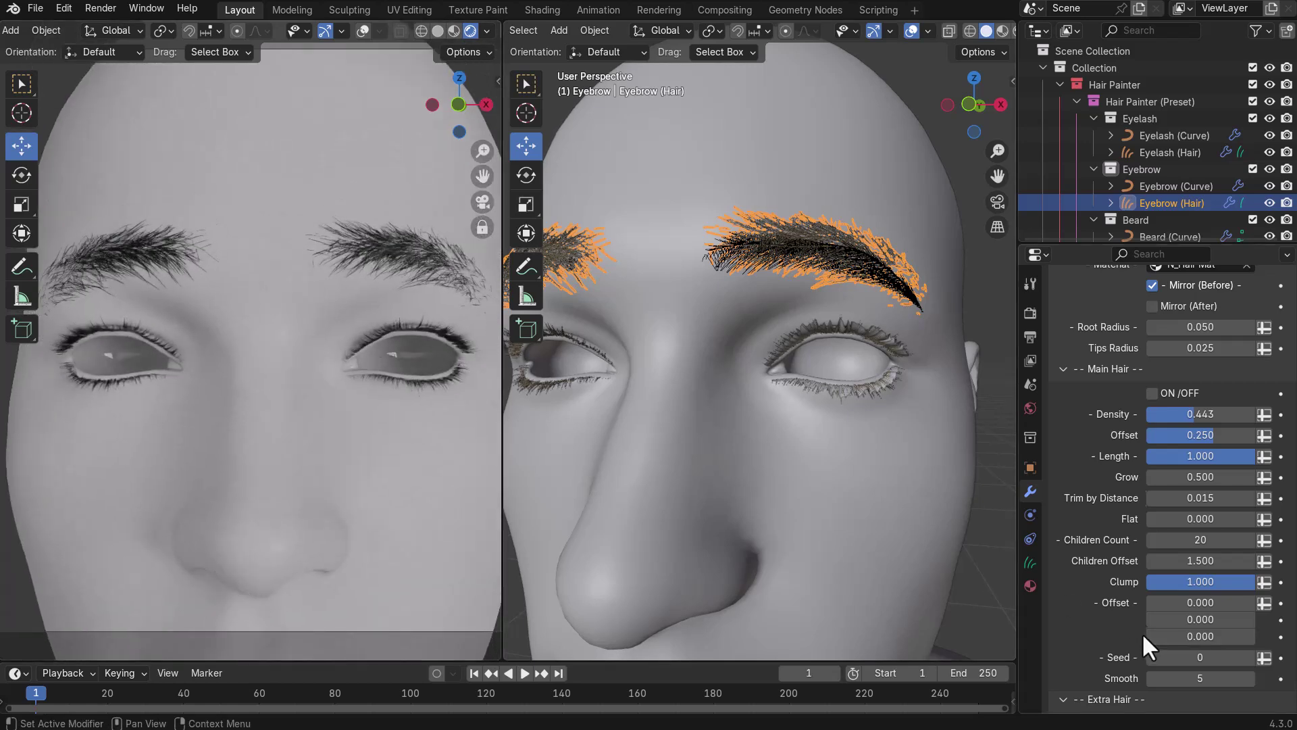
scroll(1145, 634, down, 5)
click(1152, 588)
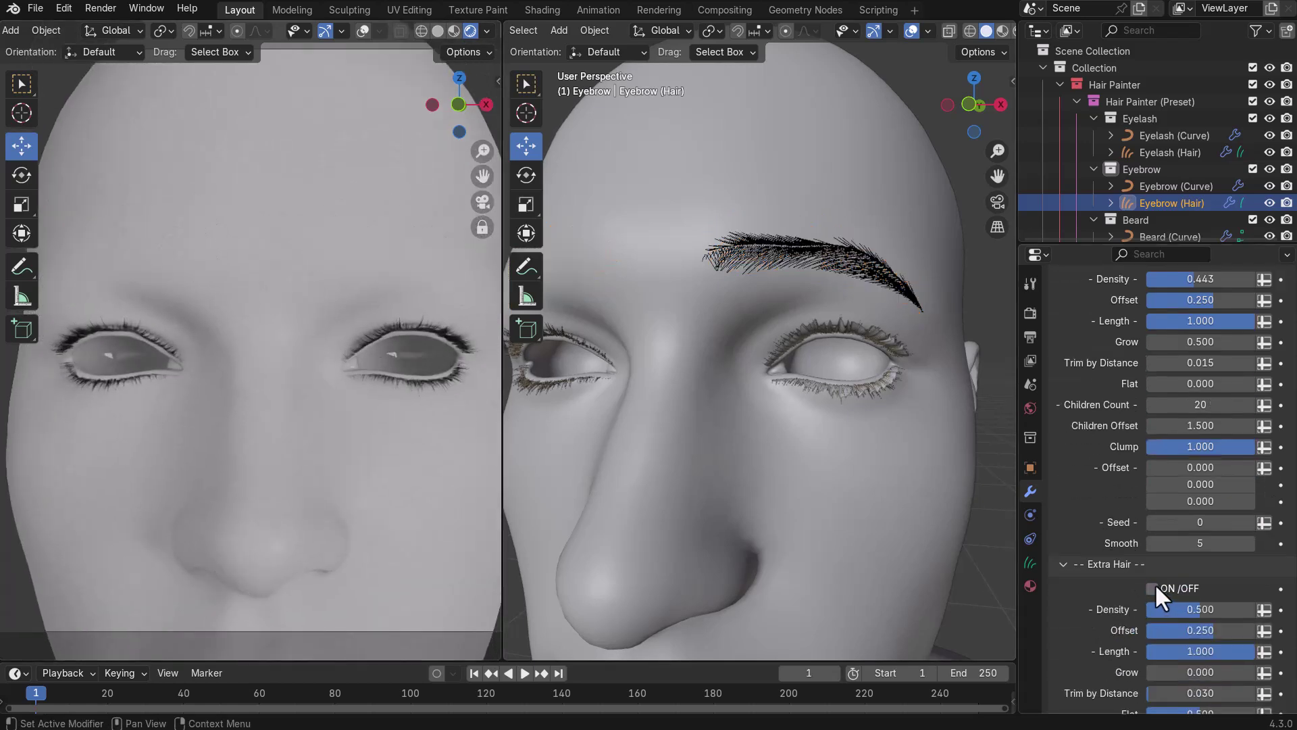
scroll(1149, 389, up, 5)
click(1150, 391)
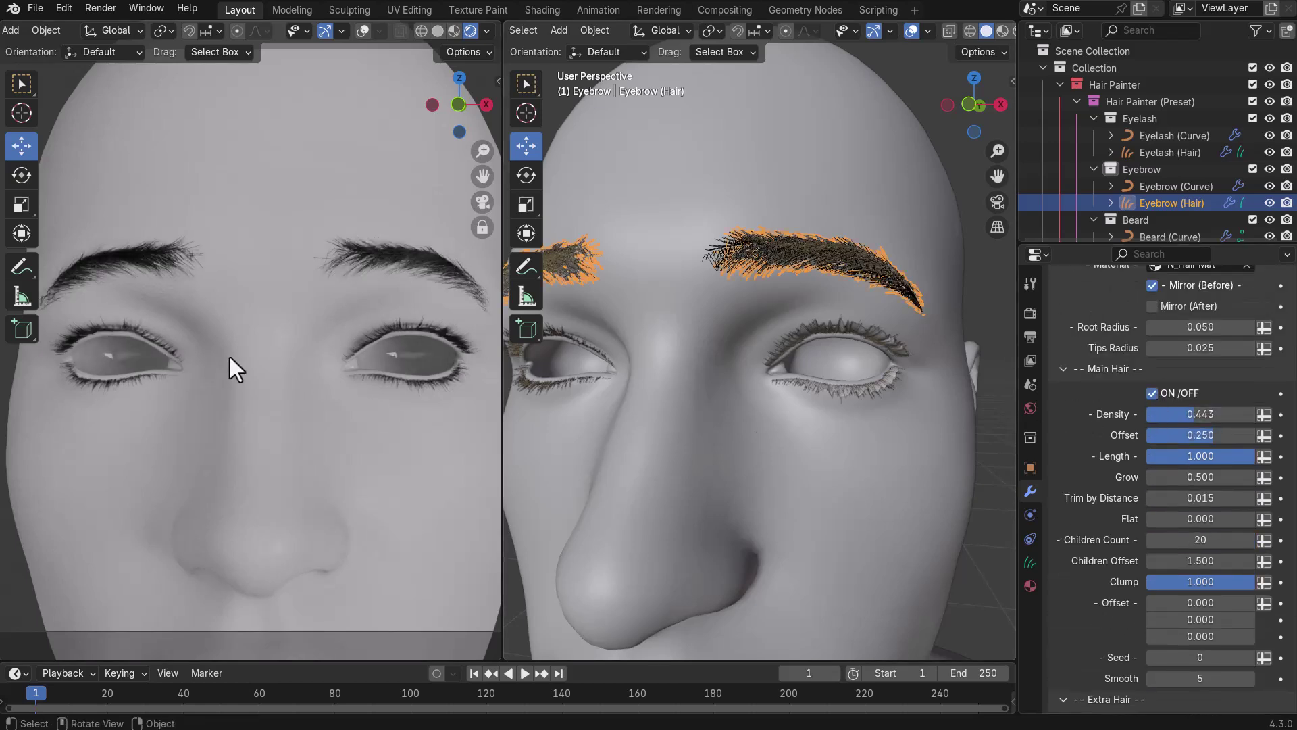
Enable the eyebrow's Extra Hair, set its Length to 0.399 and its Density to 0.310.
scroll(1215, 512, down, 6)
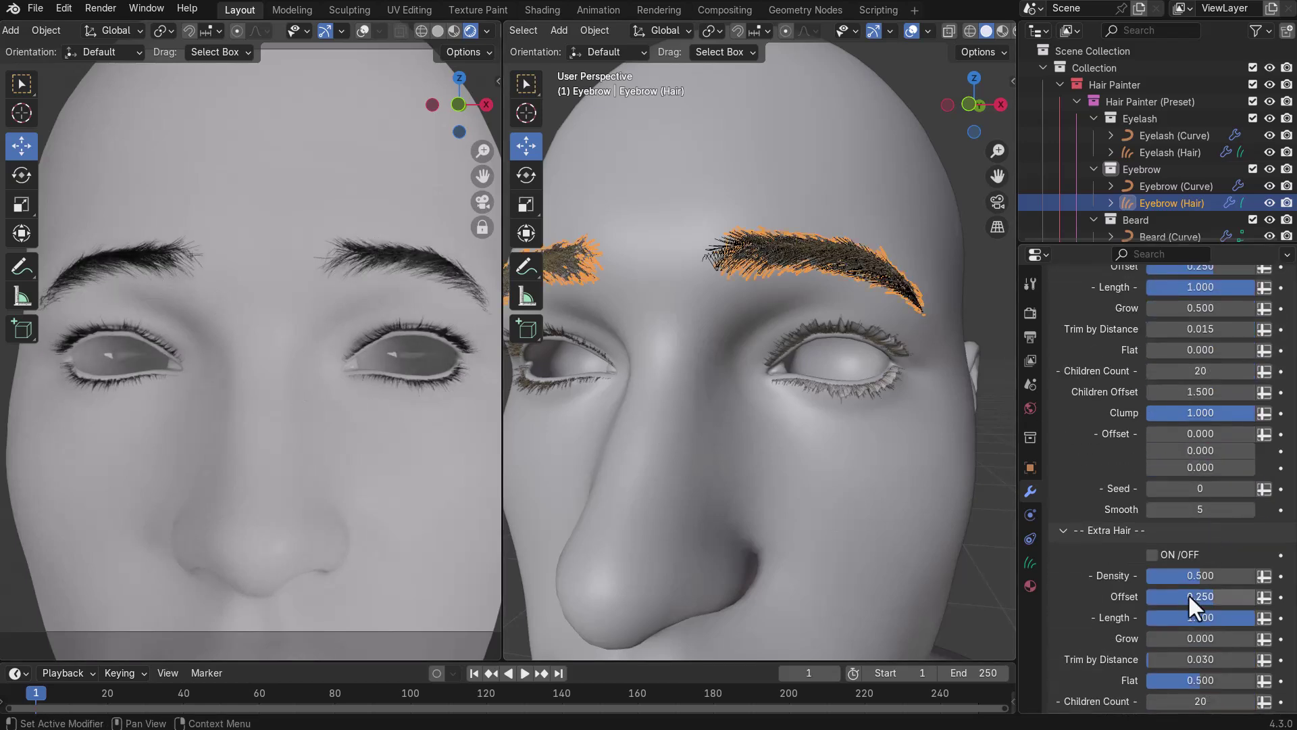
click(1153, 553)
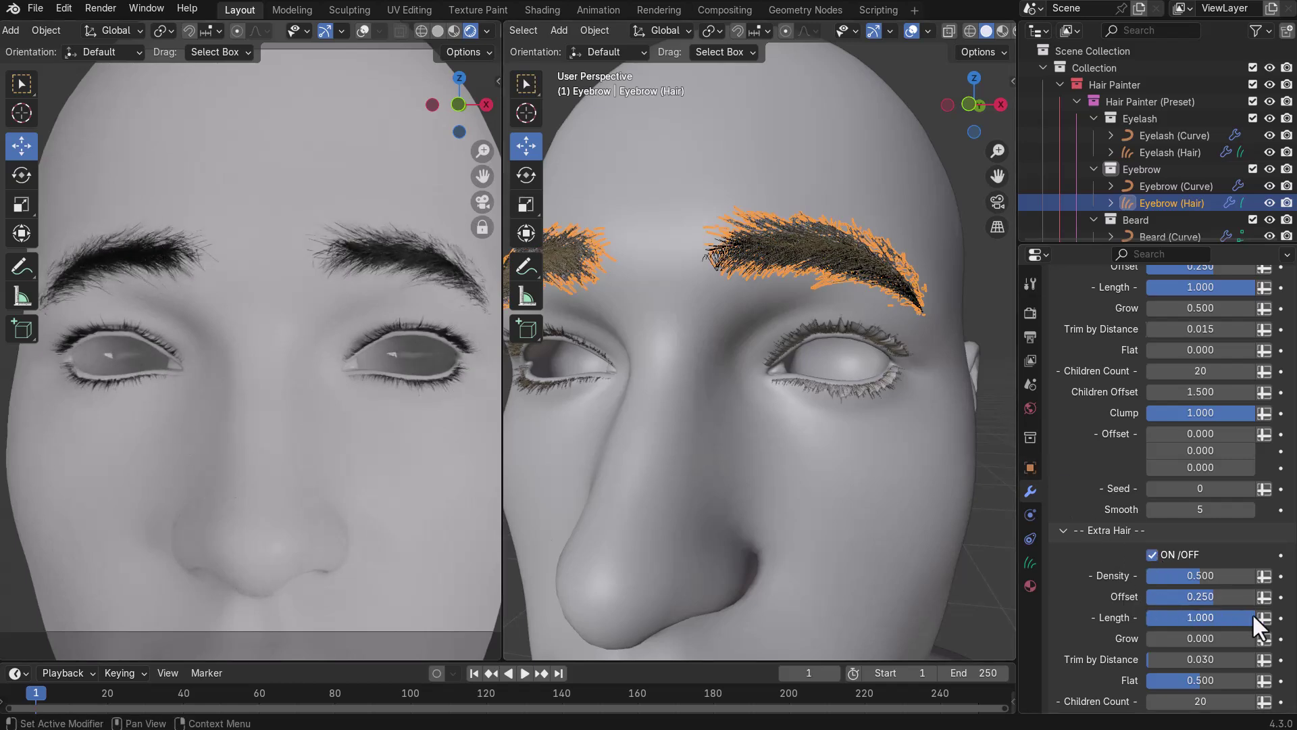
drag(1201, 617, 1172, 617)
drag(1190, 574, 1172, 575)
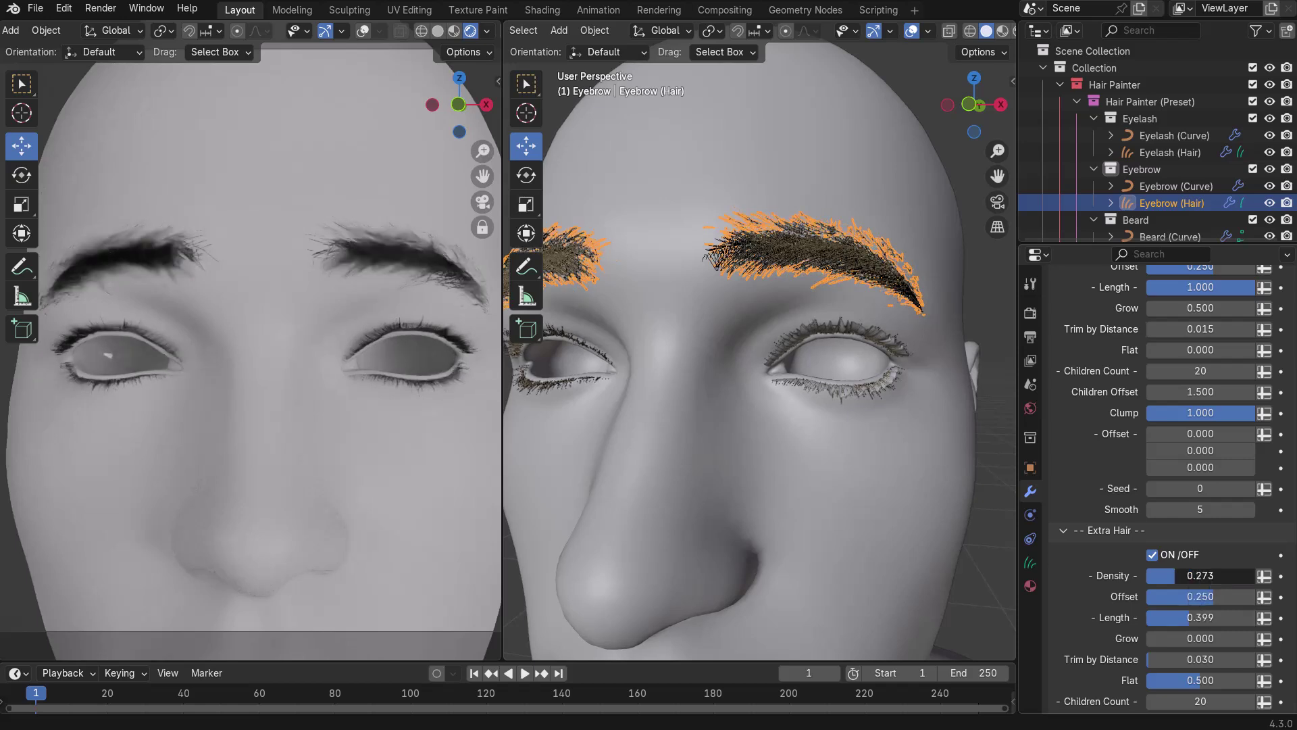
scroll(1172, 571, up, 7)
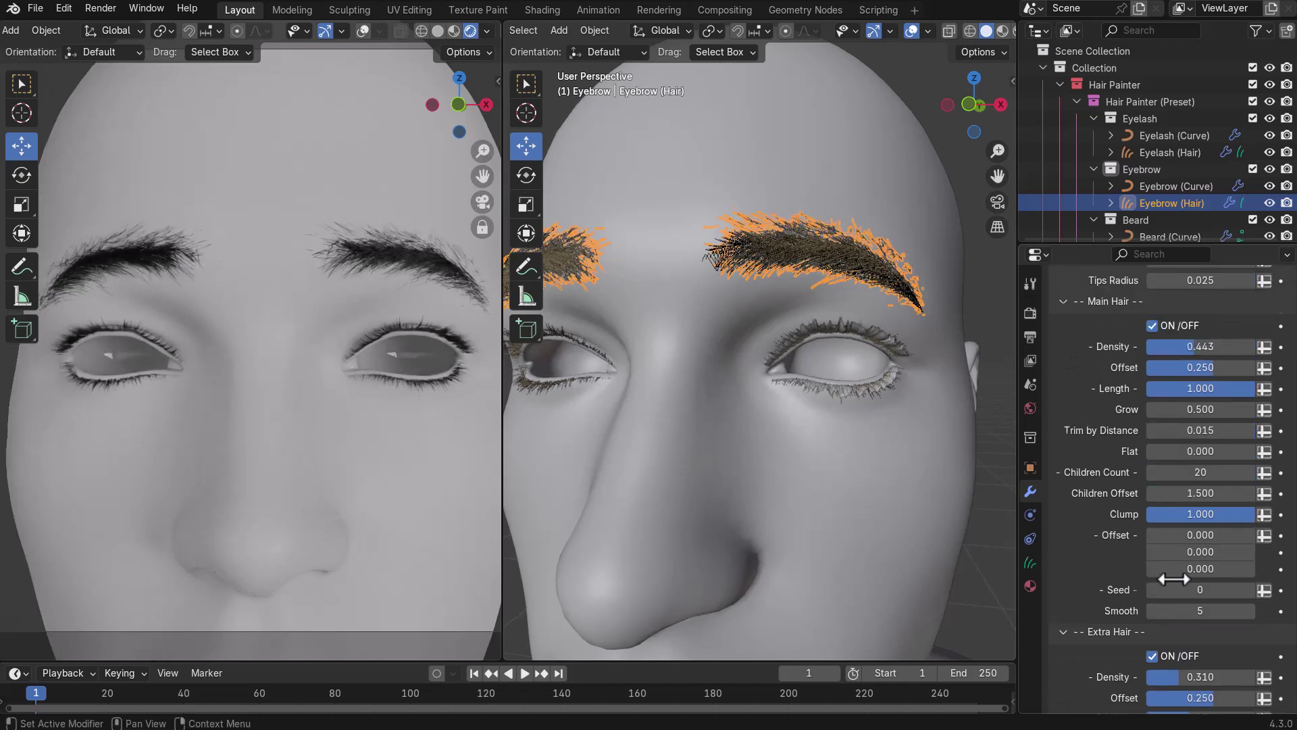
scroll(1178, 479, down, 10)
scroll(1178, 478, up, 8)
scroll(1186, 459, down, 10)
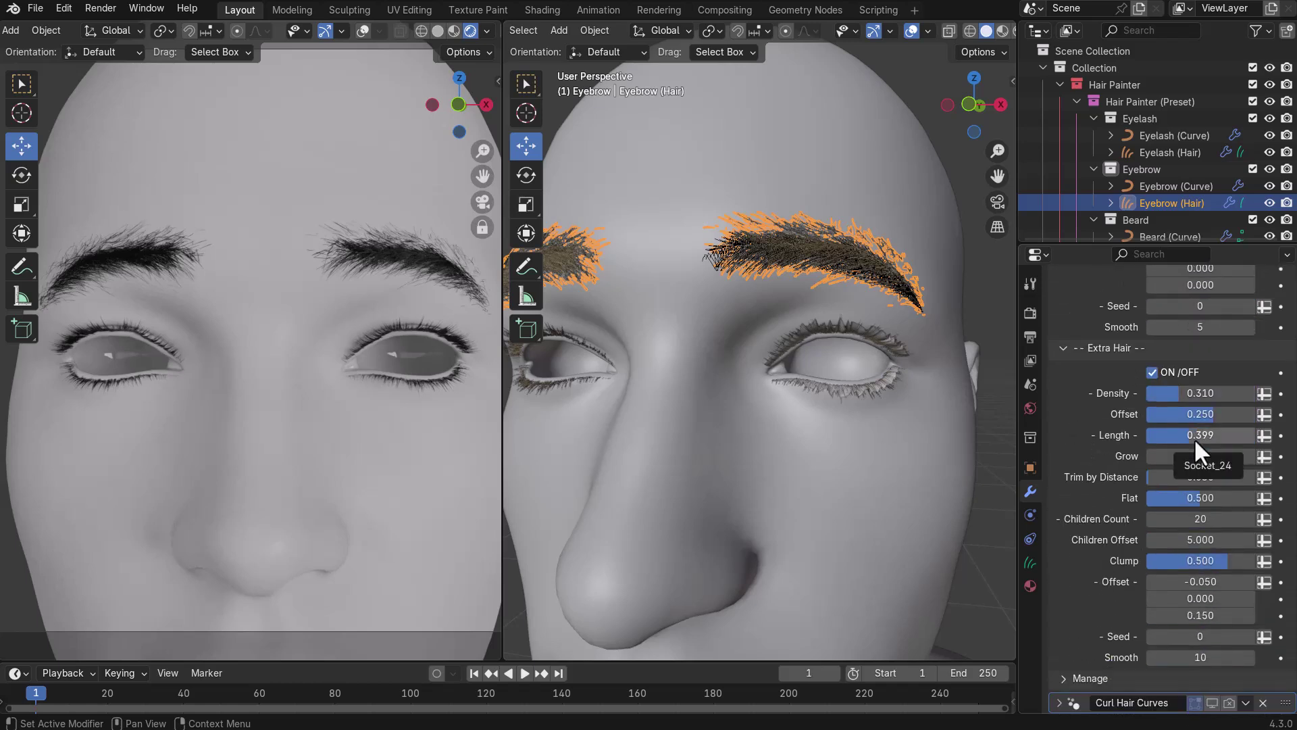
Select the Beard hair object and expand the settings of its N_Hair_Beard (Detail) modifier.
scroll(1094, 459, down, 10)
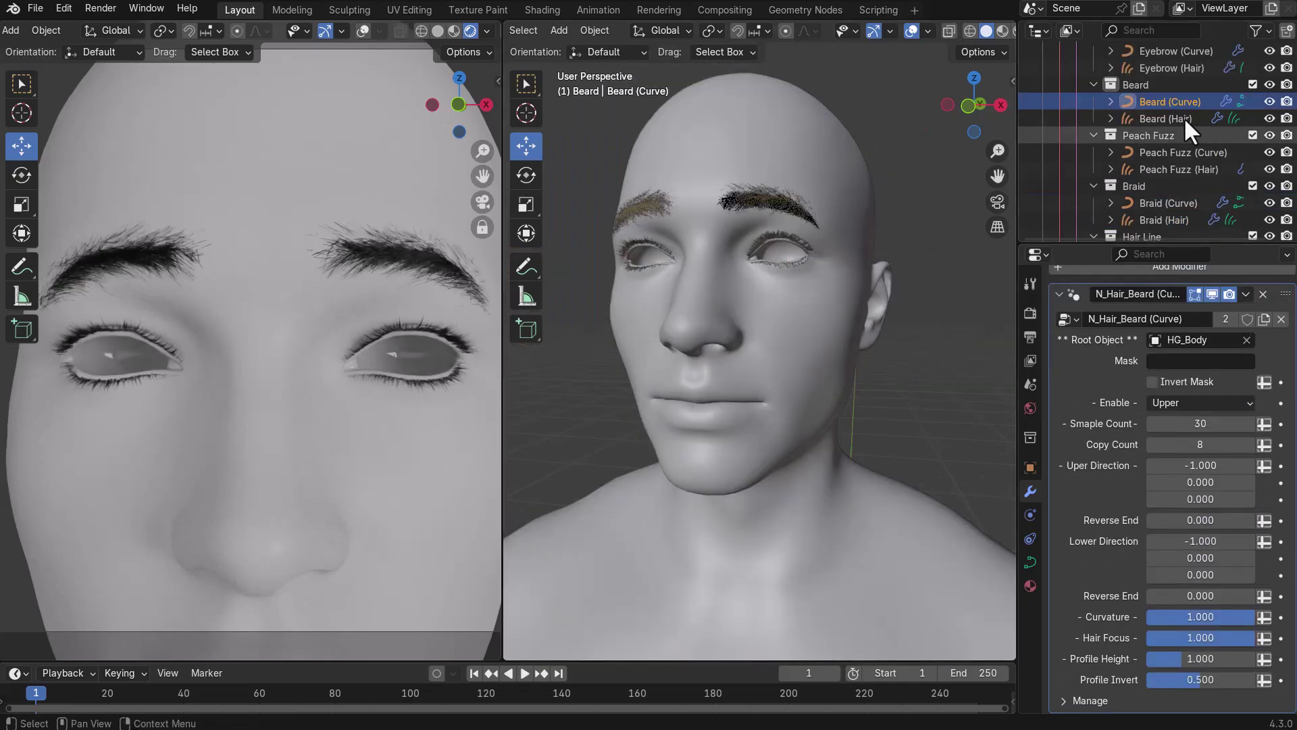
click(1182, 120)
click(1188, 383)
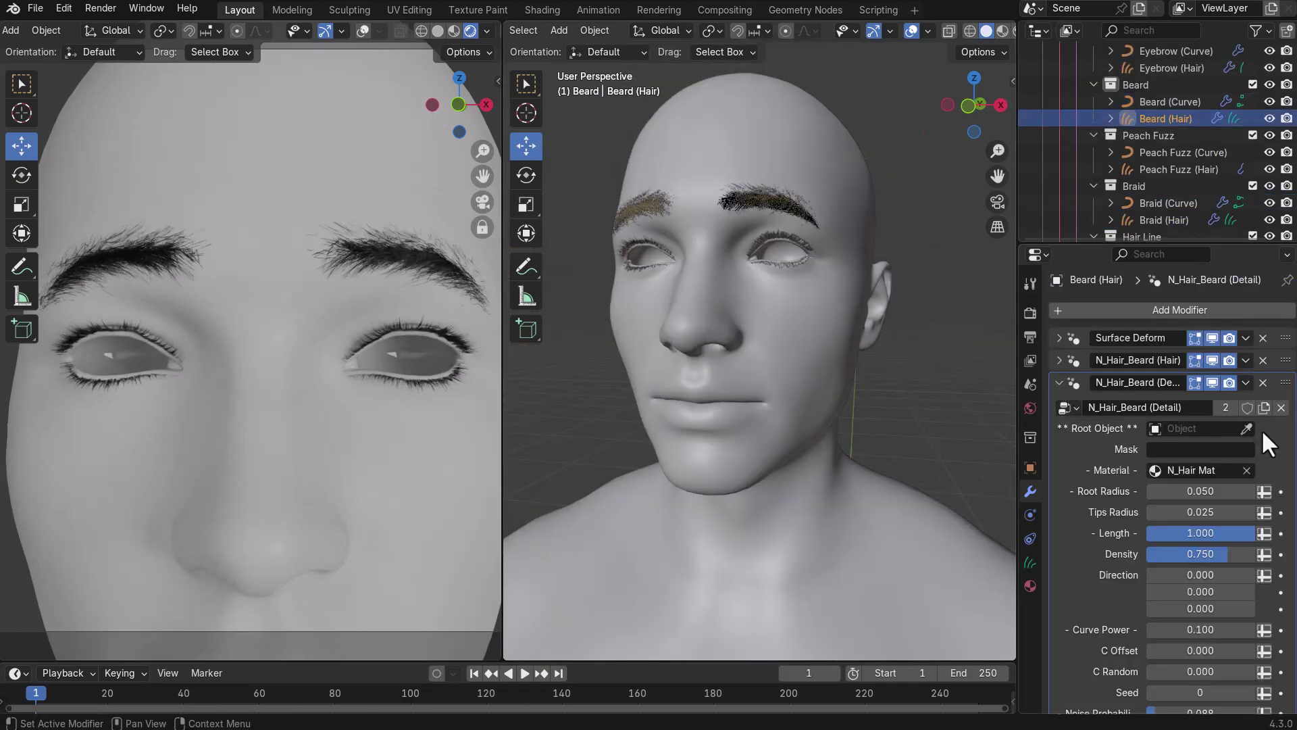
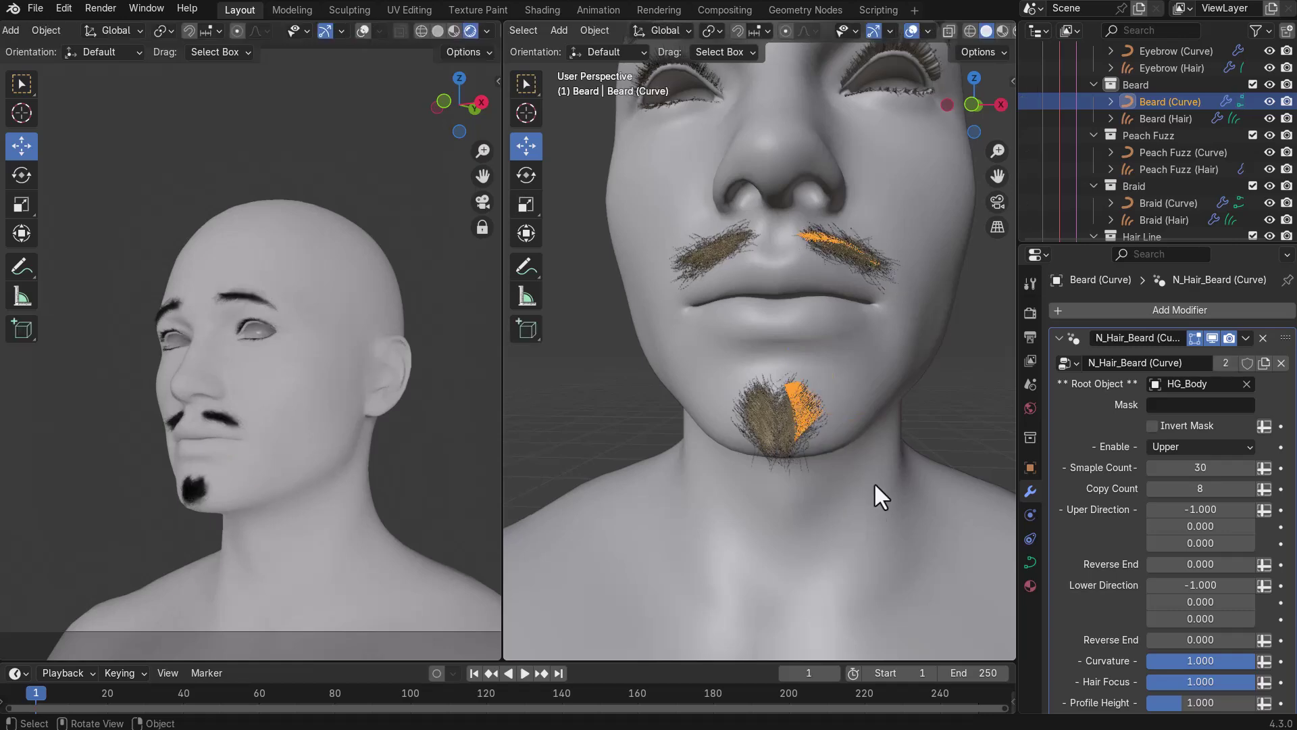
Select the beard hair on the chin and duplicate the whole Beard collection.
click(962, 385)
middle_drag(845, 437, 884, 410)
scroll(884, 410, up, 4)
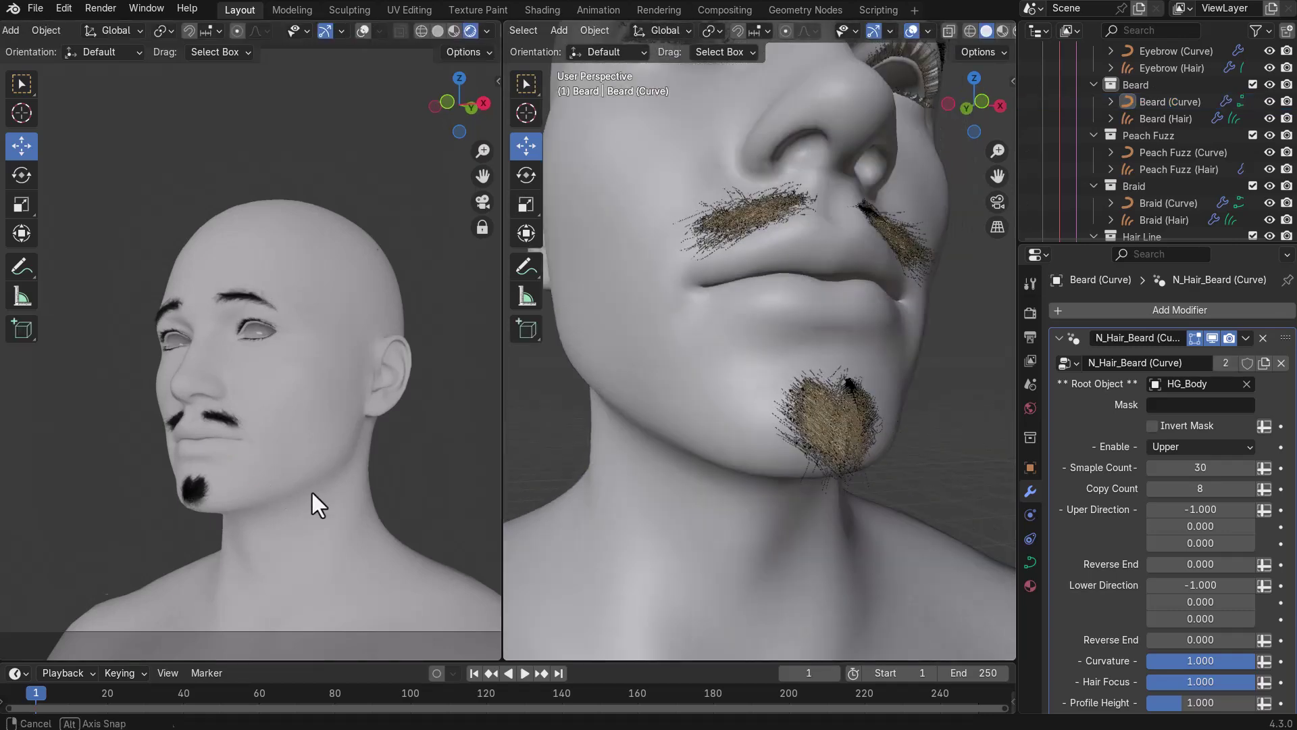
middle_drag(294, 488, 274, 489)
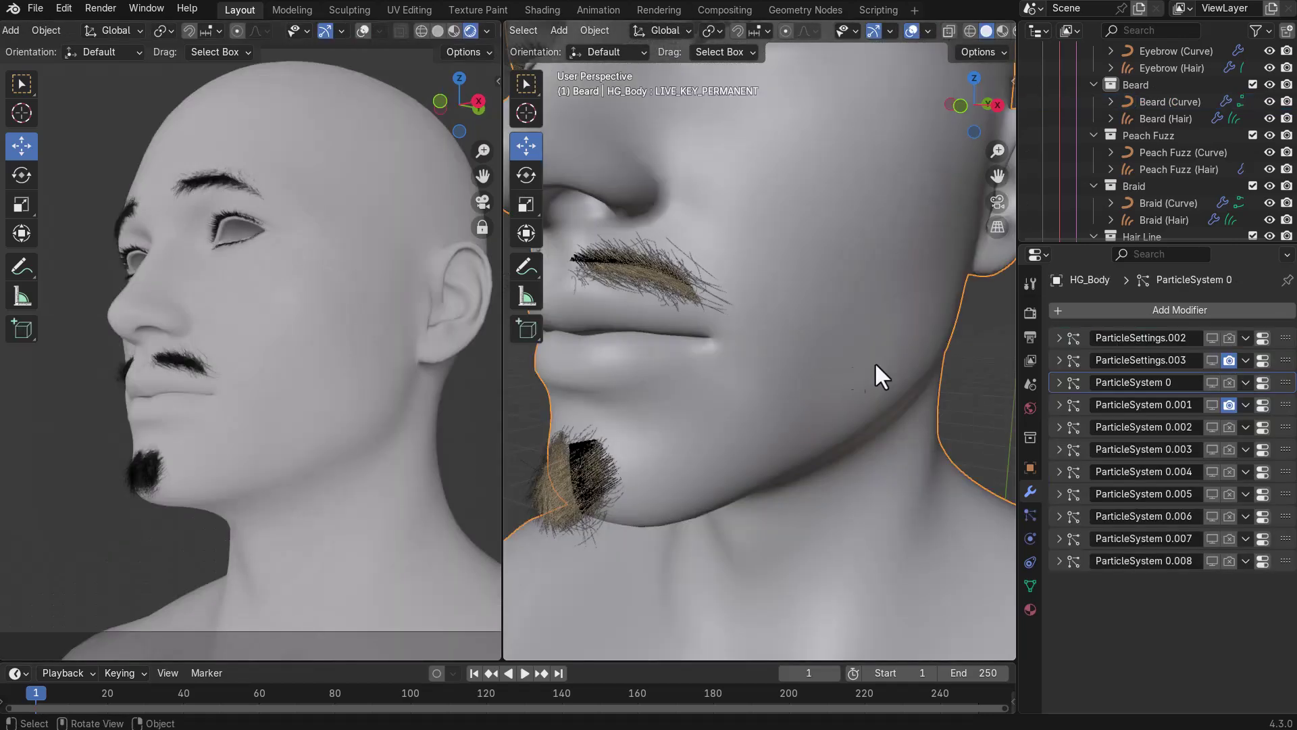
scroll(772, 402, down, 2)
middle_drag(771, 402, 849, 406)
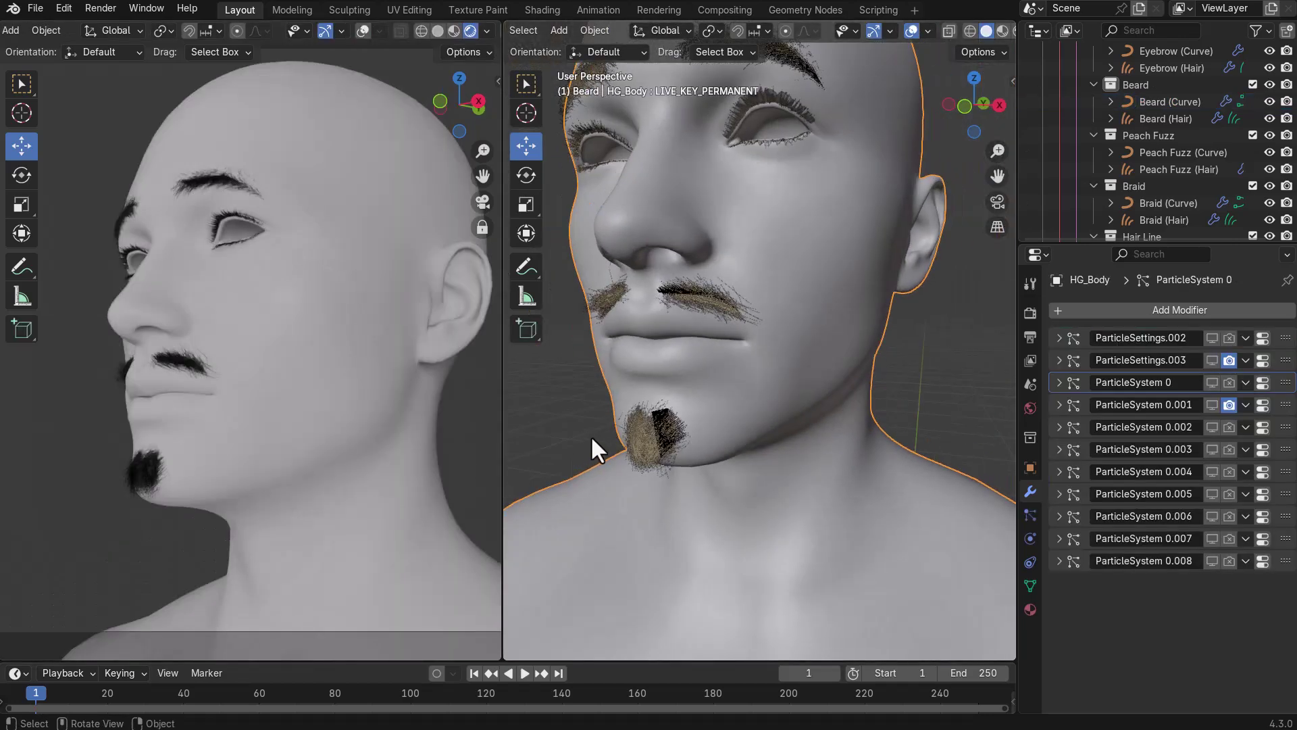
click(637, 426)
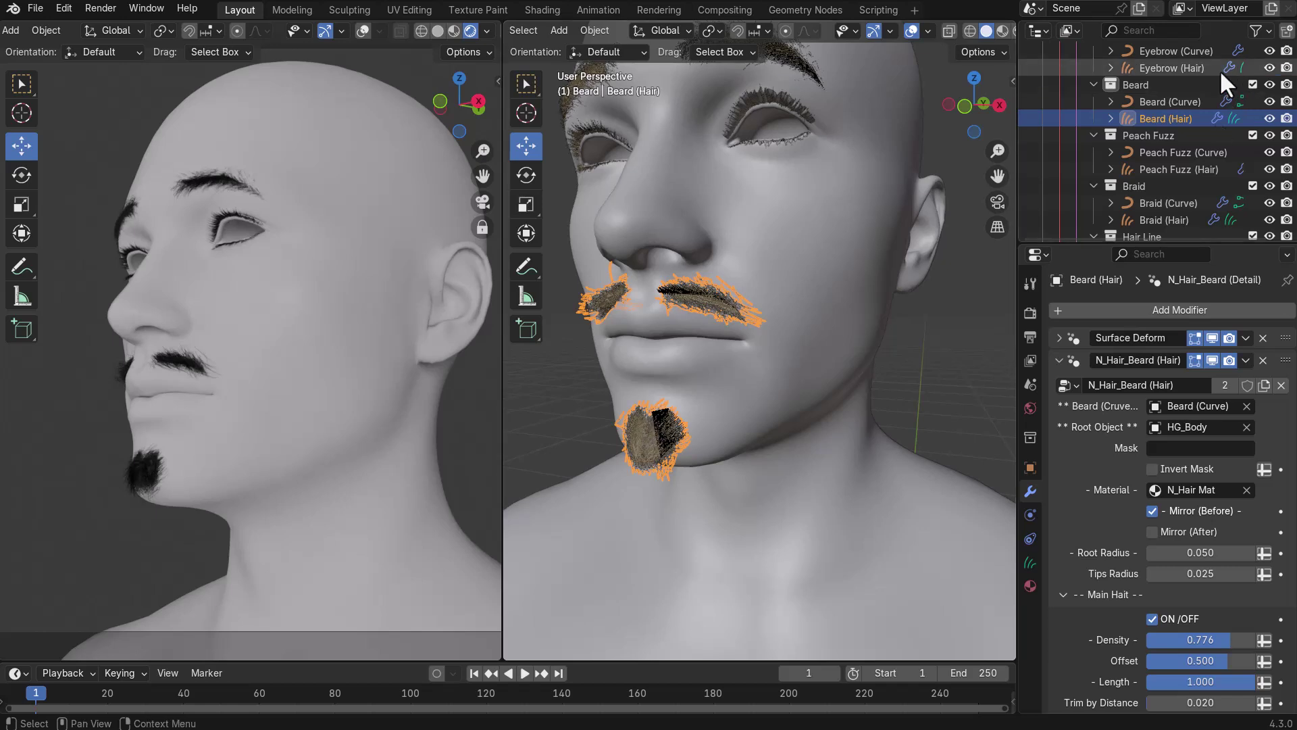
click(1092, 84)
click(1125, 83)
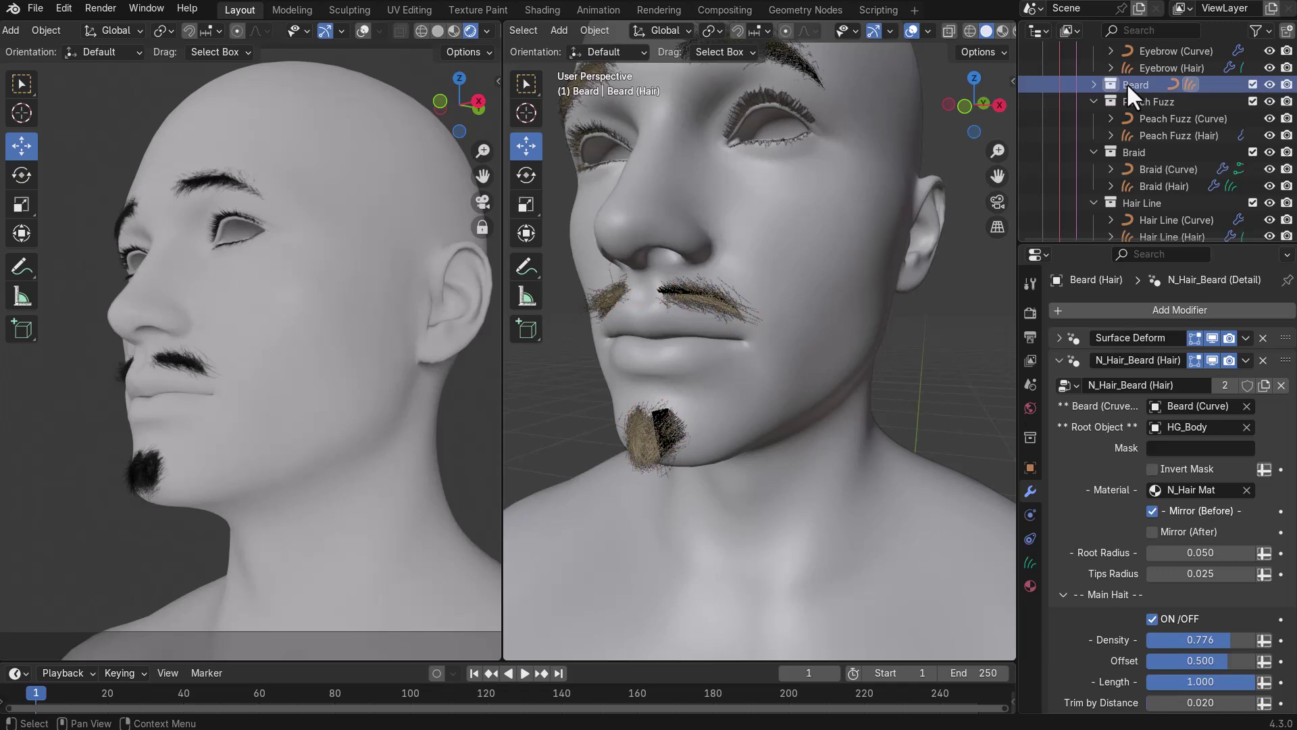
right_click(1125, 82)
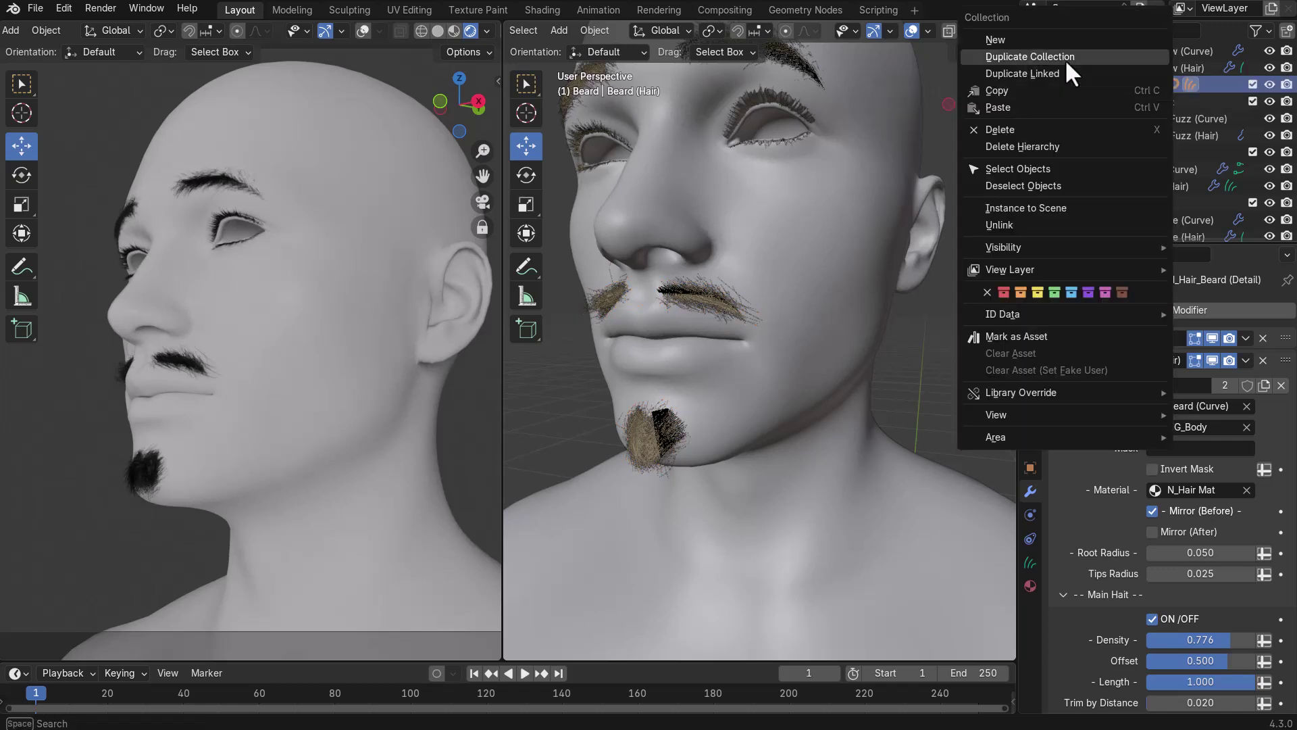
click(1065, 58)
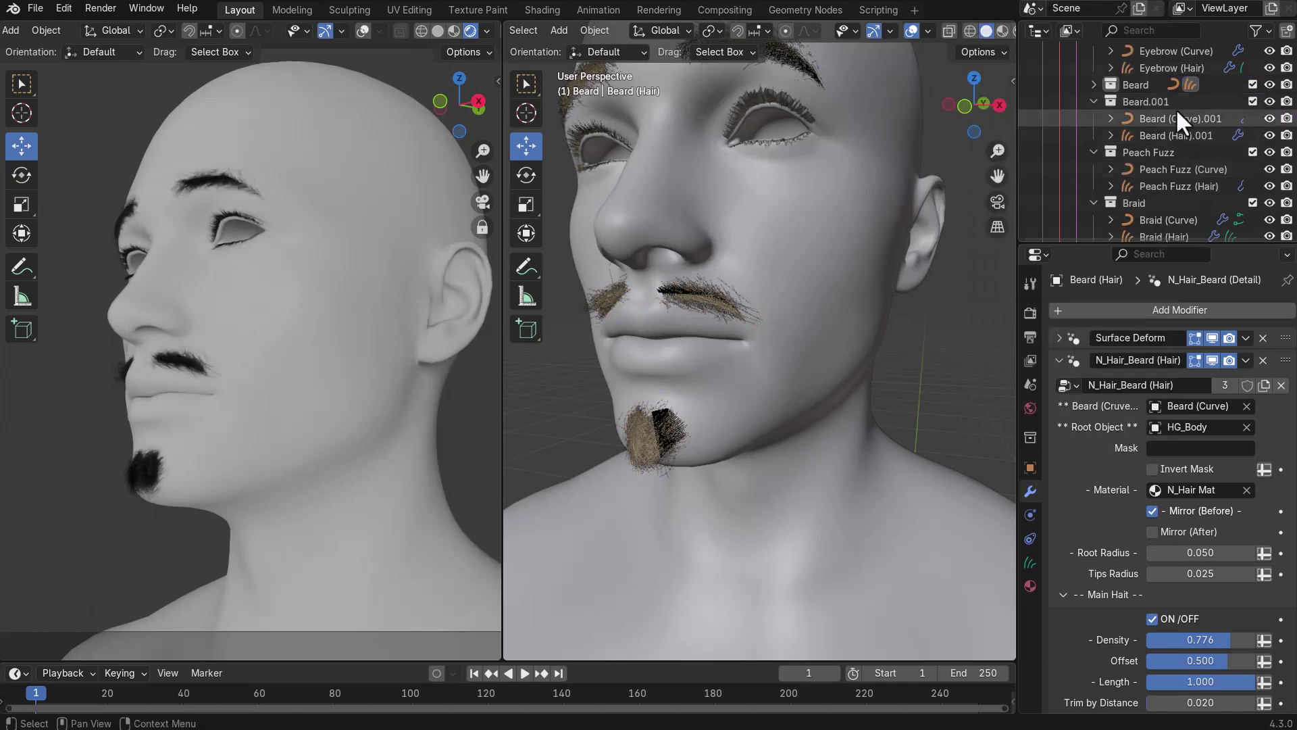
Enter curve editing on Beard (Curve).001, delete its existing mustache and goatee curves, and hide the original Beard collection.
click(1135, 111)
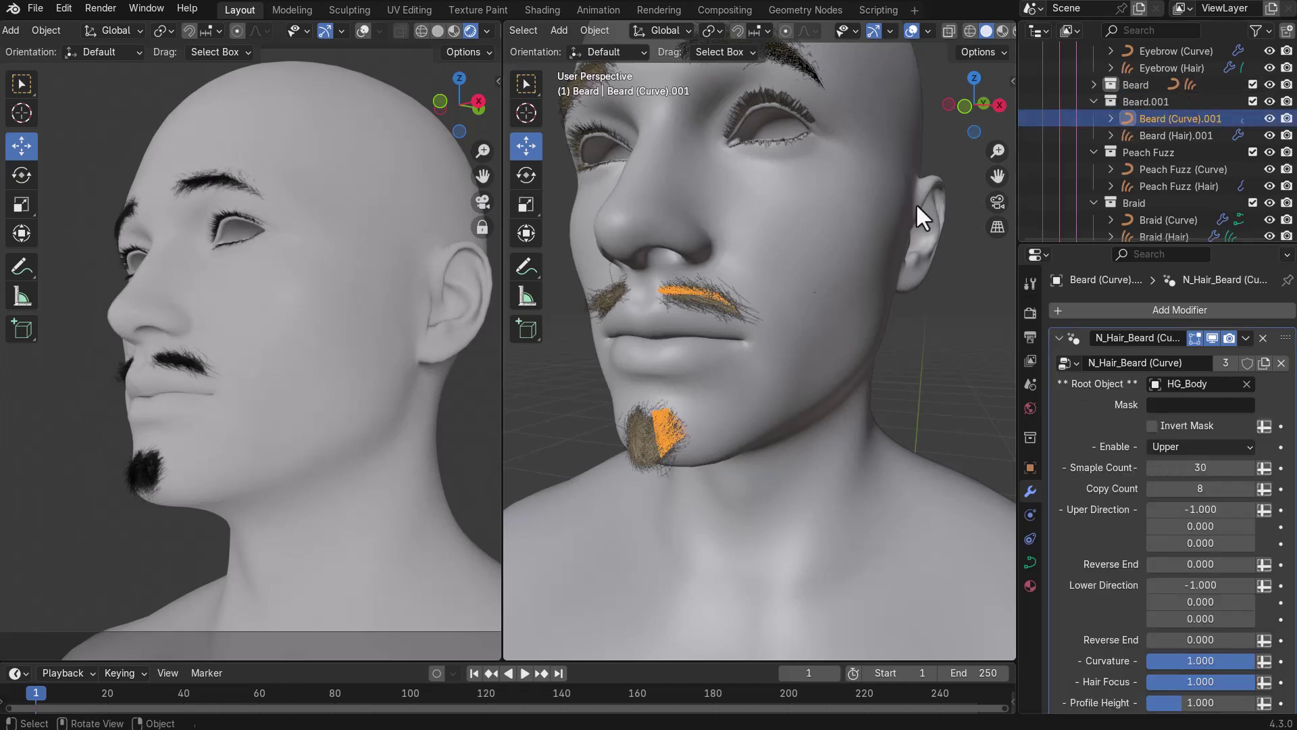
key(Tab)
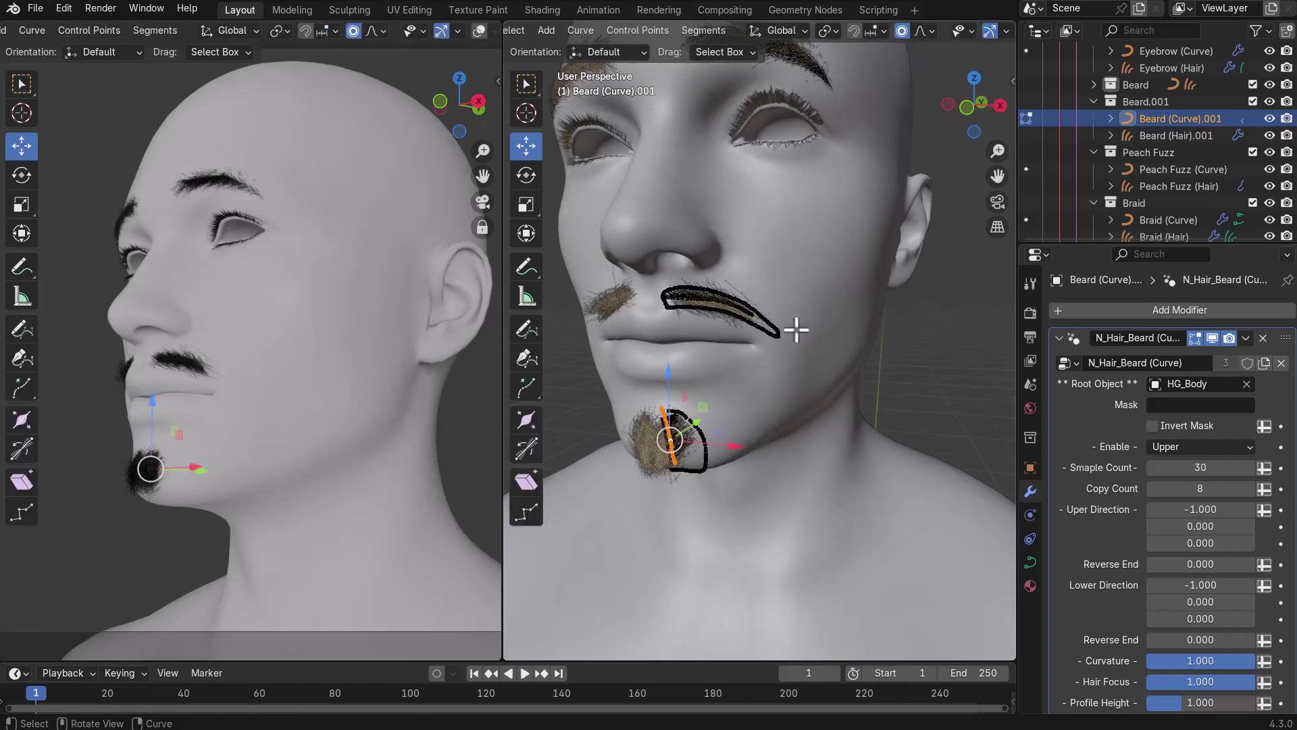
key(x)
click(611, 218)
click(1269, 84)
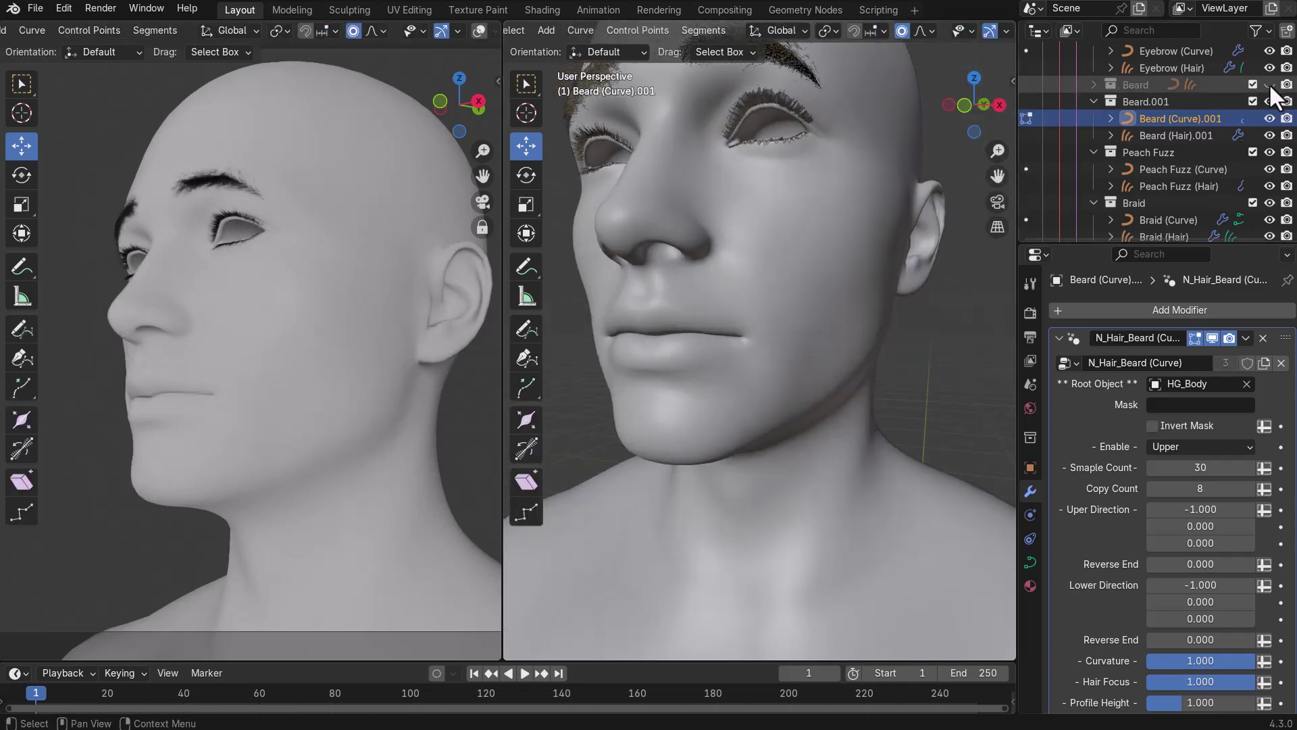
With the Draw tool on the face surface, draw a jaw beard outline from chin to cheek and a curve through its middle.
scroll(760, 411, up, 2)
middle_drag(760, 411, 697, 408)
click(526, 329)
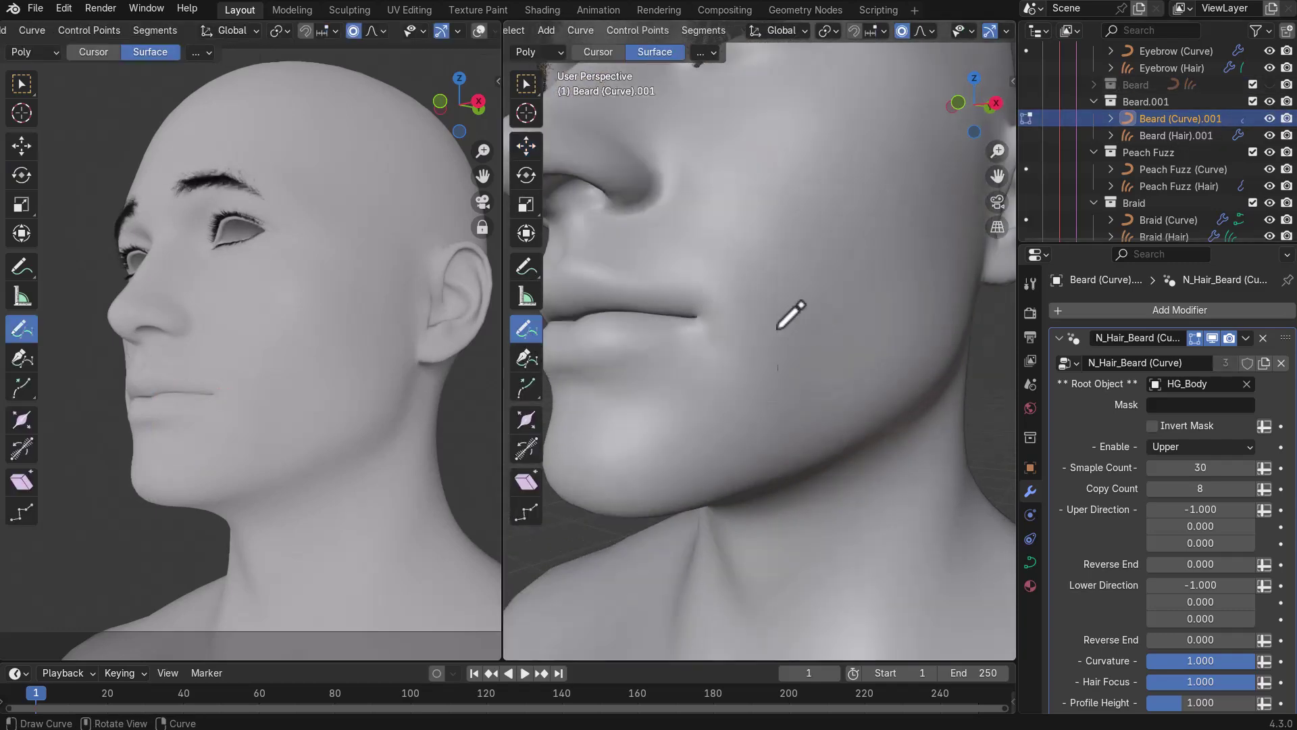
mouse_move(843, 247)
mouse_down()
mouse_move(636, 485)
mouse_move(748, 309)
mouse_up()
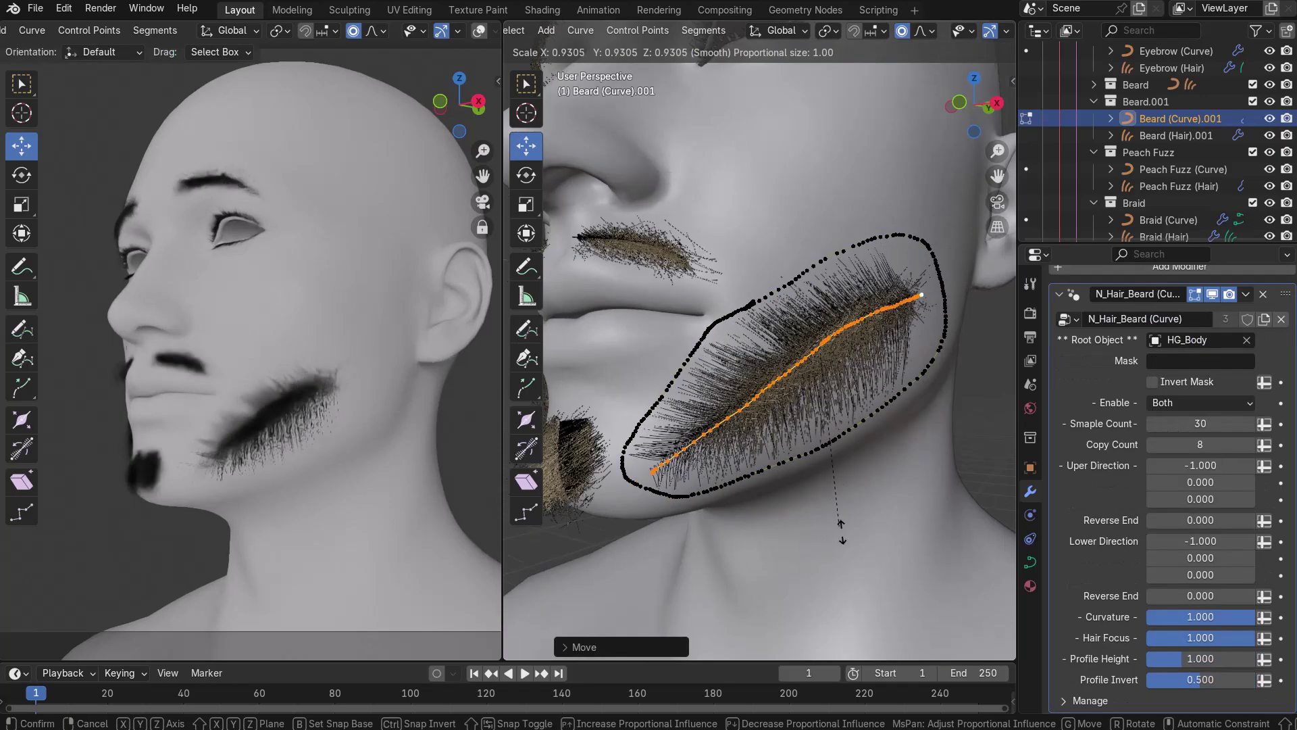
Scale the jaw beard's middle curve to about 0.93, and adjust the size of the outline around it.
click(841, 532)
mouse_move(973, 524)
middle_down()
mouse_move(921, 525)
mouse_move(966, 526)
middle_up()
scroll(920, 525, down, 2)
middle_drag(270, 540, 274, 574)
middle_drag(750, 466, 709, 430)
key(s)
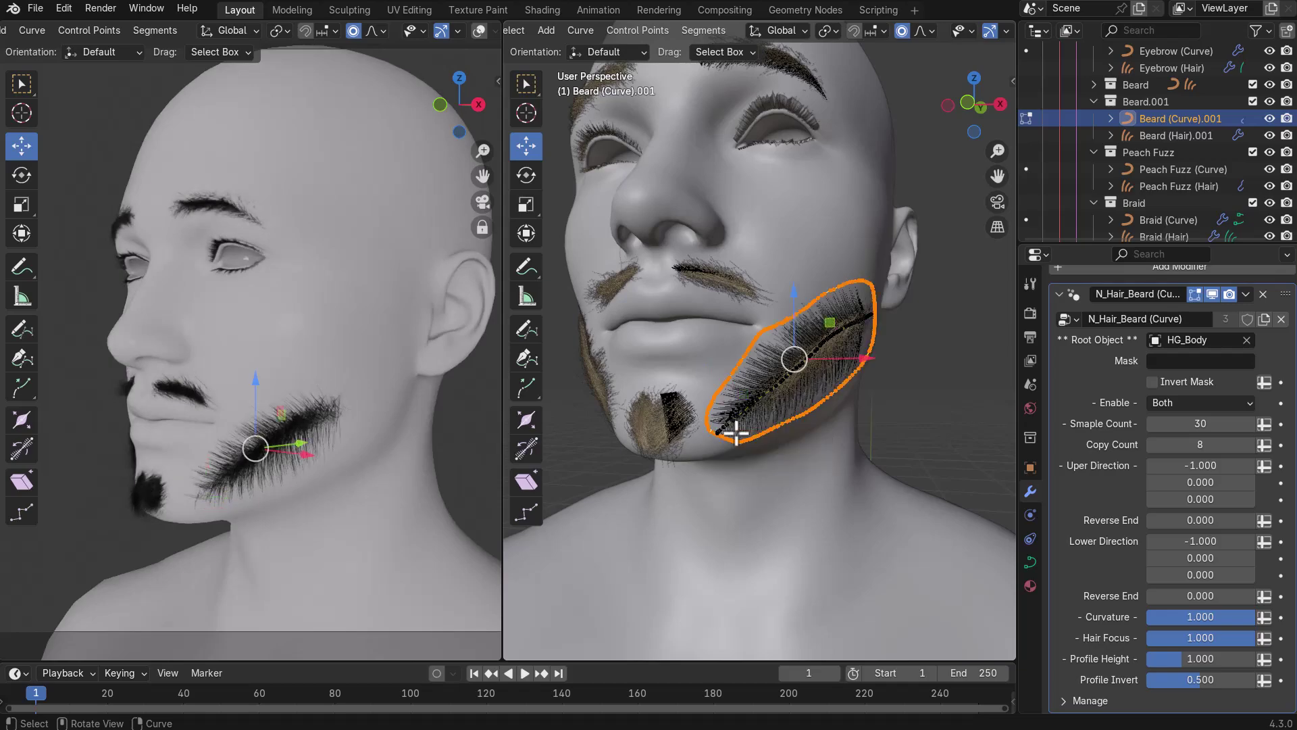
click(782, 472)
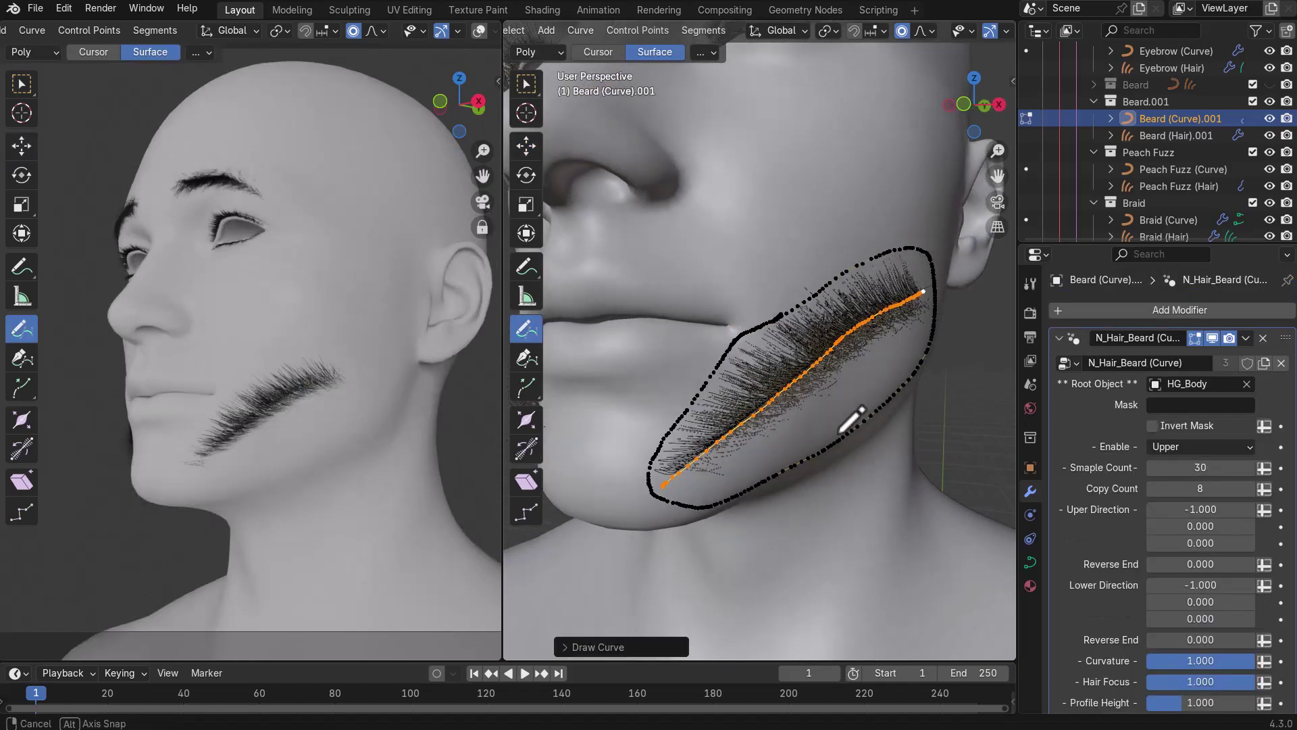
Set the duplicated beard curve's Enable option to Both and scale its middle curve.
mouse_move(849, 420)
middle_down()
mouse_move(791, 429)
mouse_move(917, 434)
mouse_move(932, 420)
mouse_move(834, 414)
middle_up()
scroll(835, 417, down, 5)
scroll(1108, 532, down, 2)
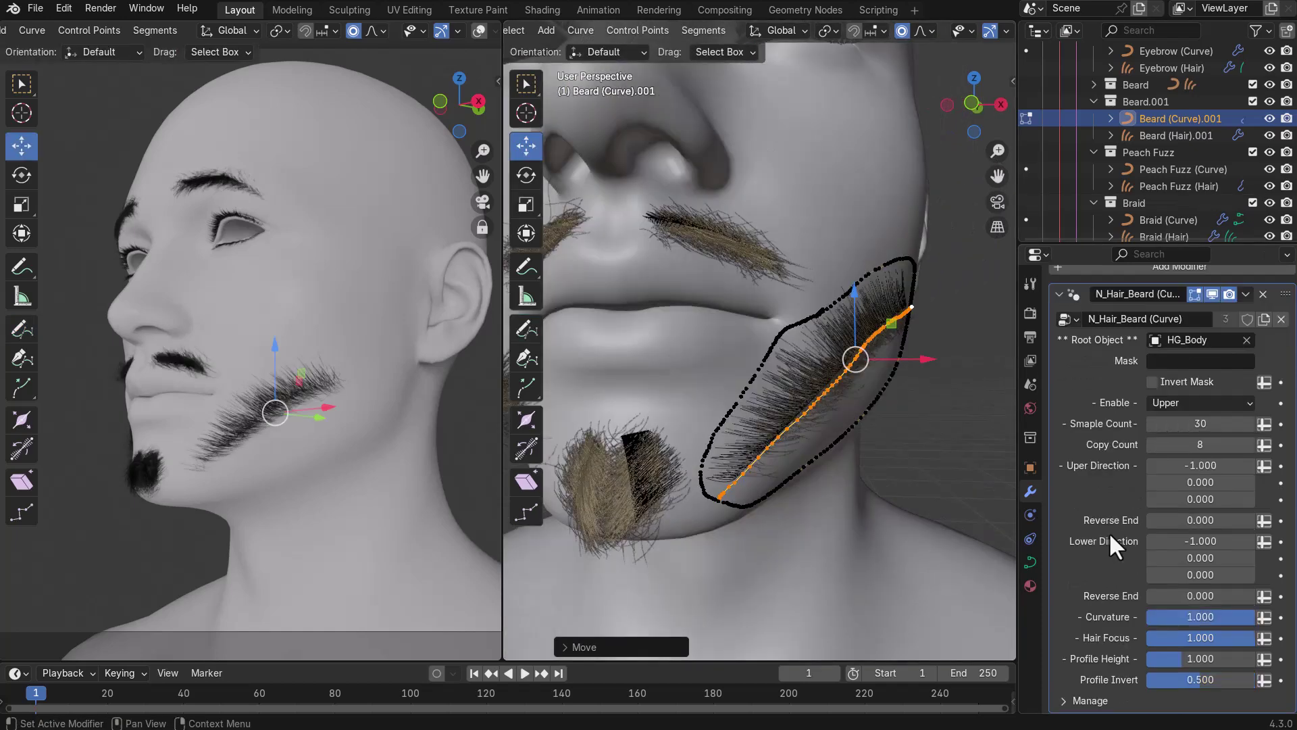
click(1218, 399)
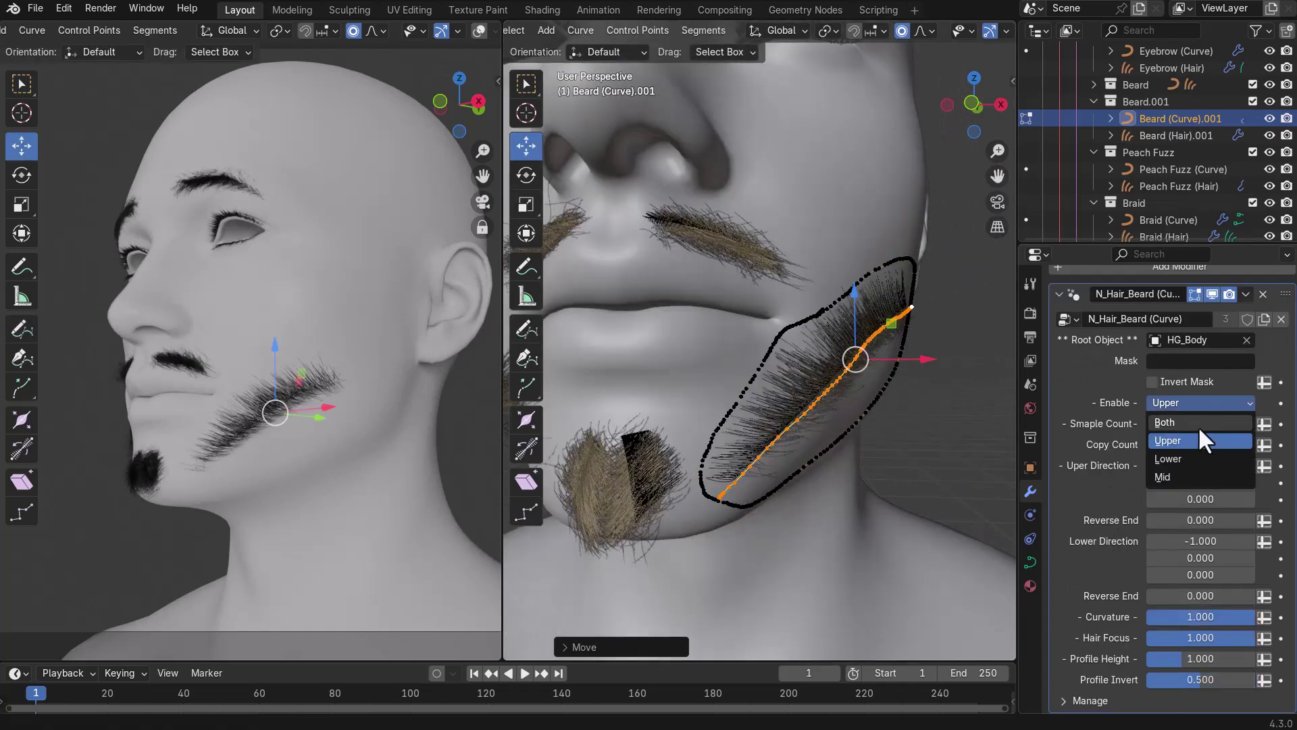
click(1198, 423)
middle_drag(819, 533, 761, 527)
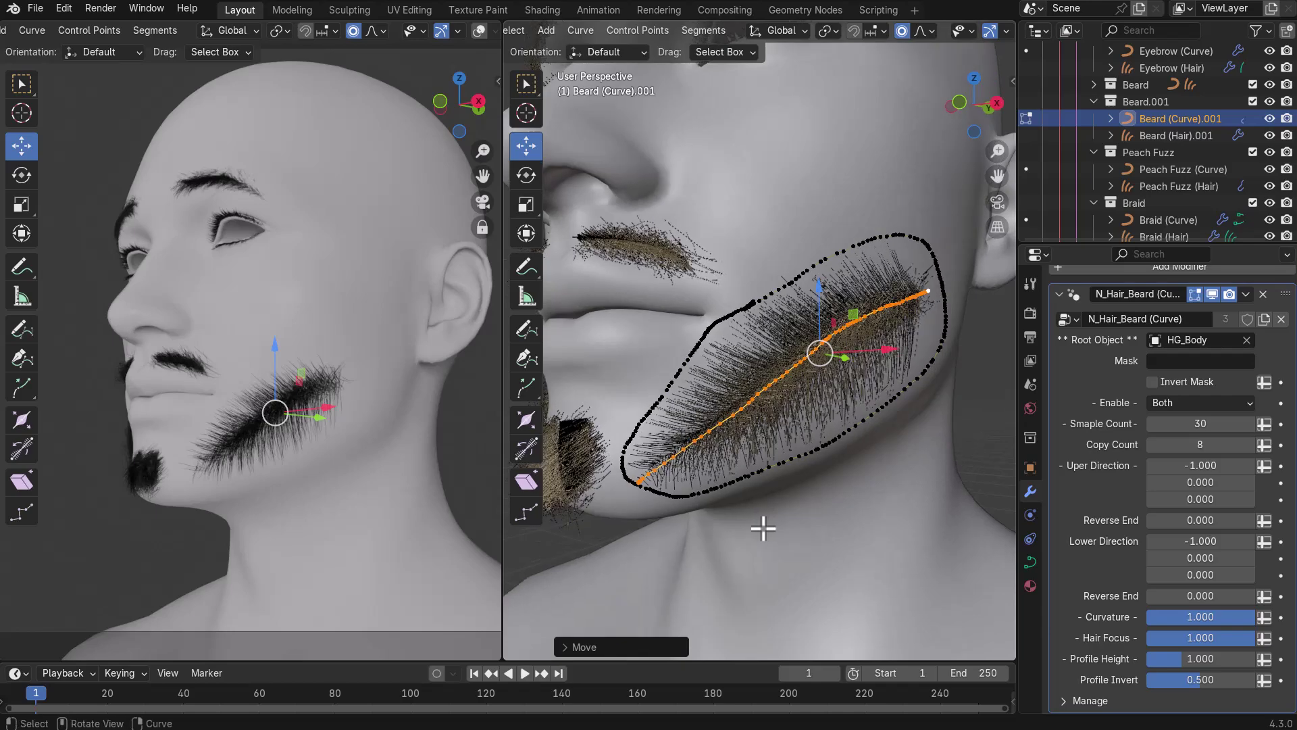
key(s)
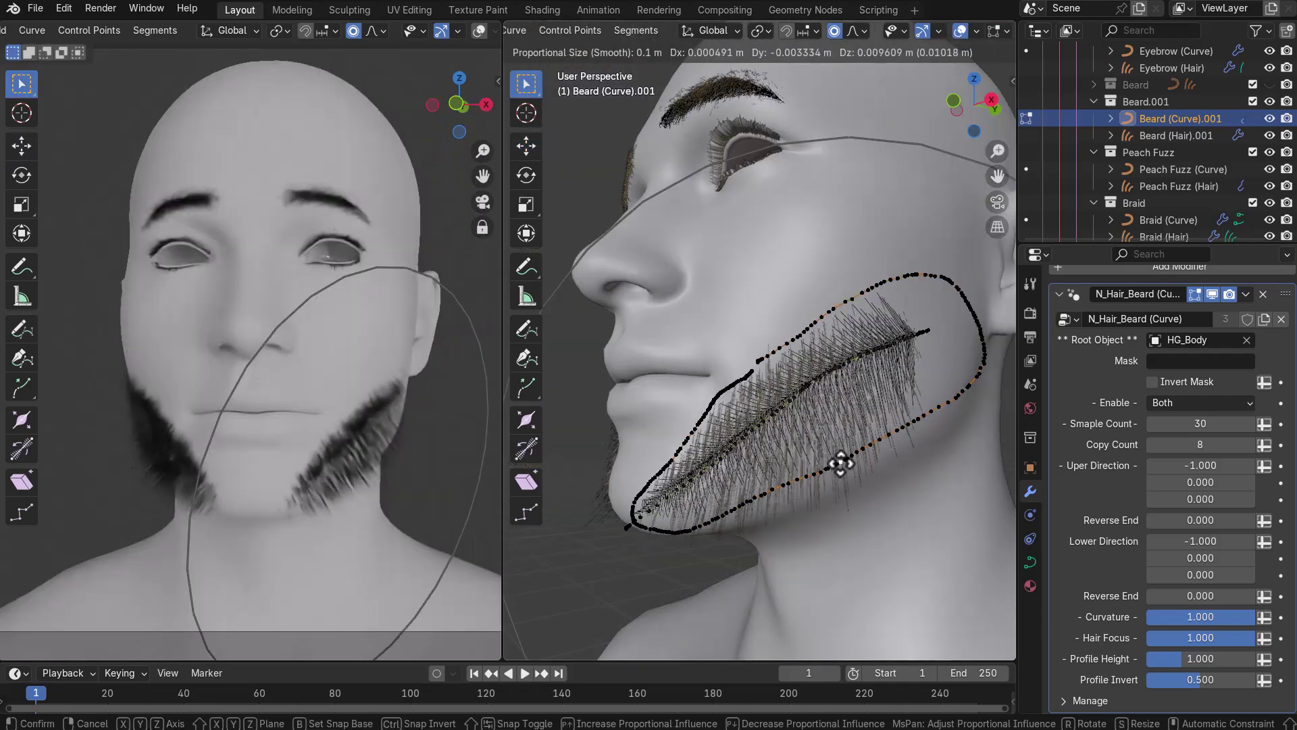
Move points of the jaw beard outline with proportional editing to fit it along the cheek and jawline.
click(843, 452)
middle_drag(865, 406, 796, 443)
key(g)
click(895, 376)
key(g)
click(940, 407)
key(g)
click(831, 475)
scroll(796, 443, down, 3)
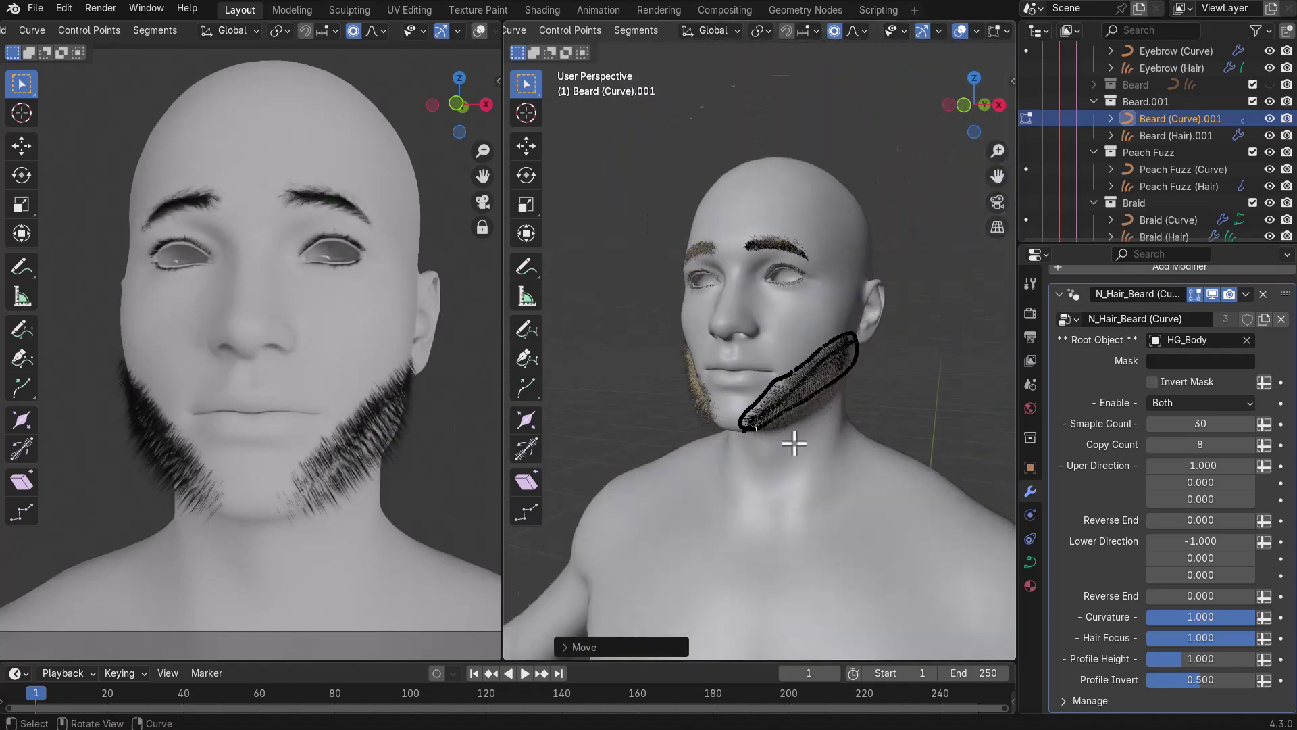
Leave curve editing and adjust Beard (Hair).001's detail settings to Root Radius 0.100, Length 0.110 and Density 1.000.
scroll(796, 443, up, 2)
key(Tab)
click(875, 463)
scroll(1113, 473, down, 10)
mouse_move(1189, 596)
mouse_down()
mouse_move(1230, 595)
mouse_move(1211, 596)
mouse_up()
drag(1189, 616, 1254, 636)
drag(1179, 657, 1242, 658)
drag(1178, 679, 1214, 679)
middle_drag(879, 494, 812, 495)
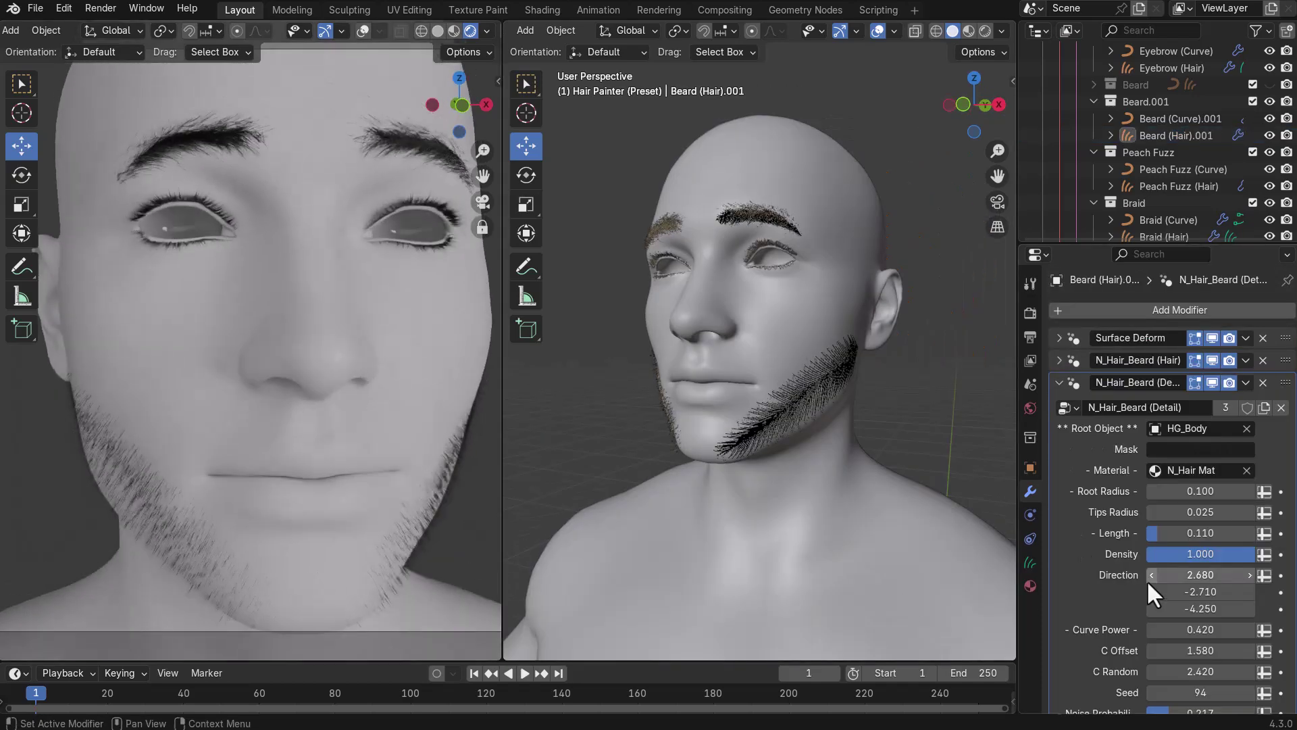
scroll(1146, 579, down, 2)
scroll(802, 586, down, 2)
mouse_move(378, 513)
middle_down()
mouse_move(322, 504)
mouse_move(339, 501)
middle_up()
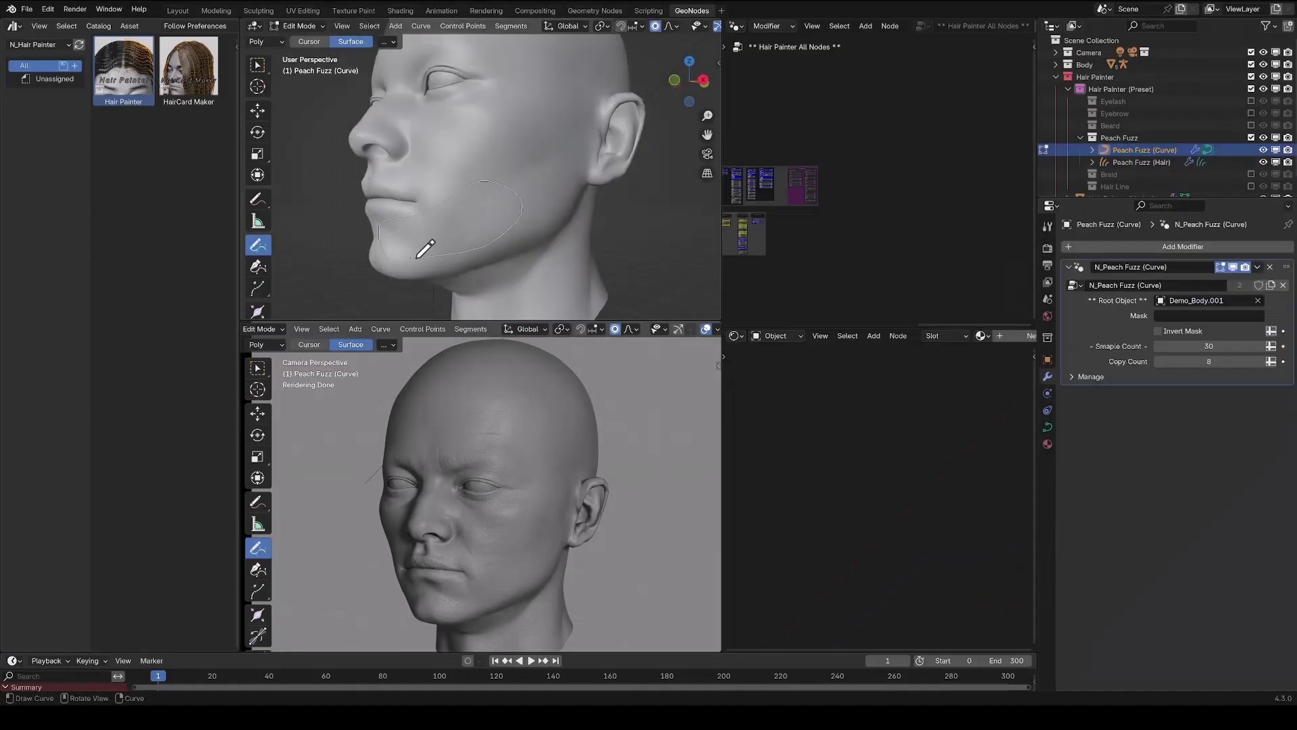
Draw Peach Fuzz outlines with middle curves on the head's lower face beside the mouth and on the cheek before the ear.
drag(519, 195, 522, 191)
middle_drag(558, 193, 518, 191)
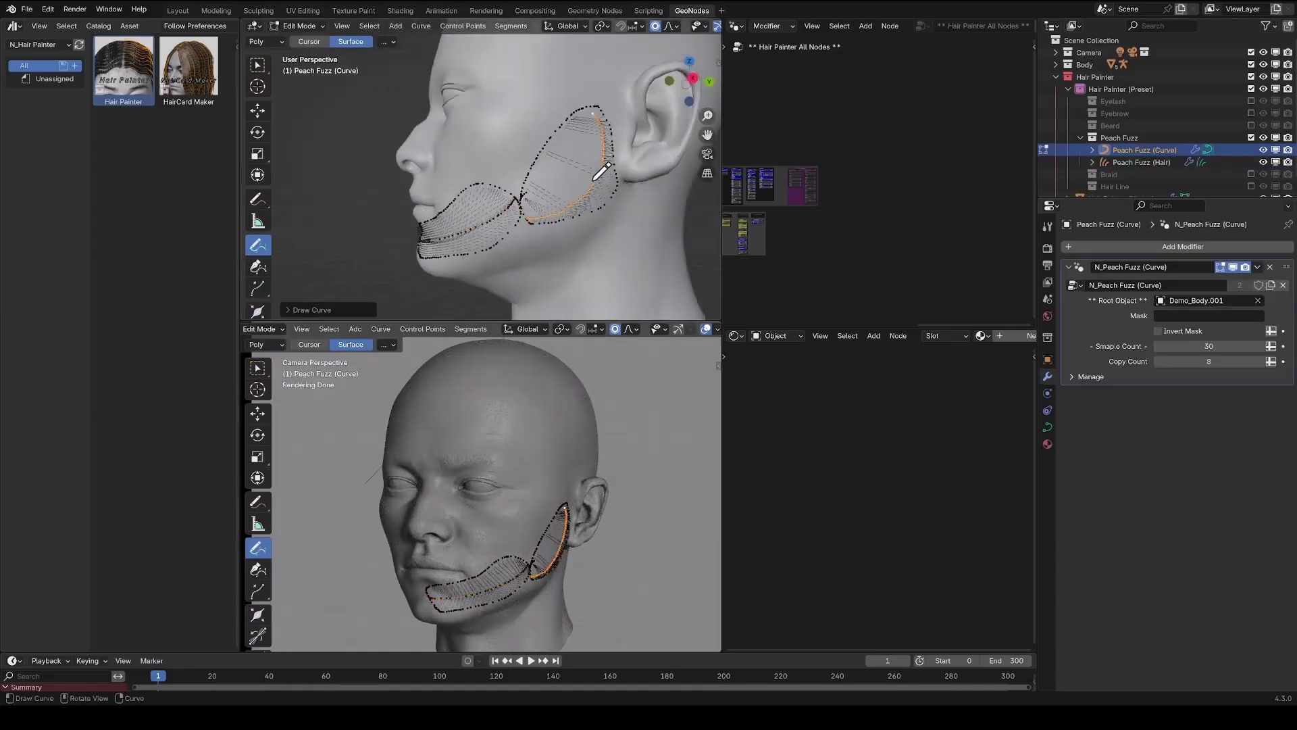
scroll(589, 171, up, 4)
scroll(600, 161, down, 4)
middle_drag(600, 160, 559, 139)
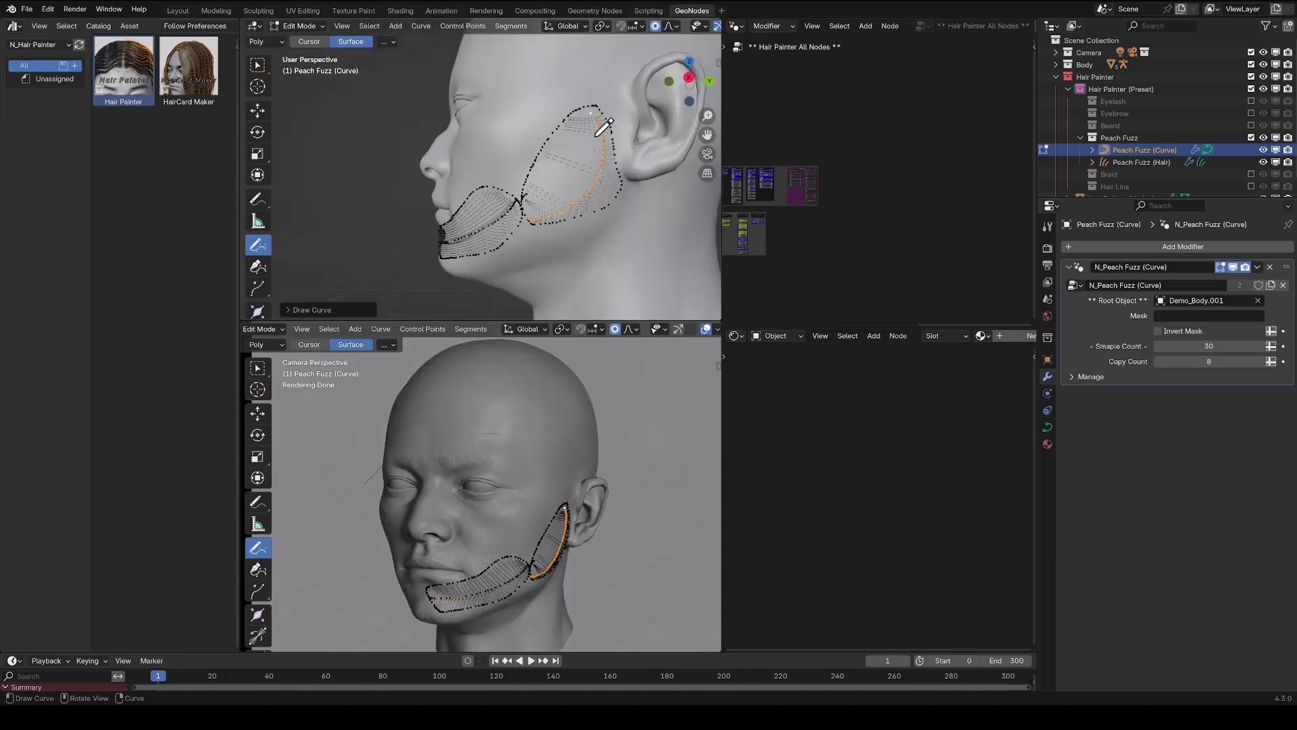
Select the end points of the cheek's middle Peach Fuzz curve and move them to meet the outline.
key(w)
drag(590, 113, 591, 109)
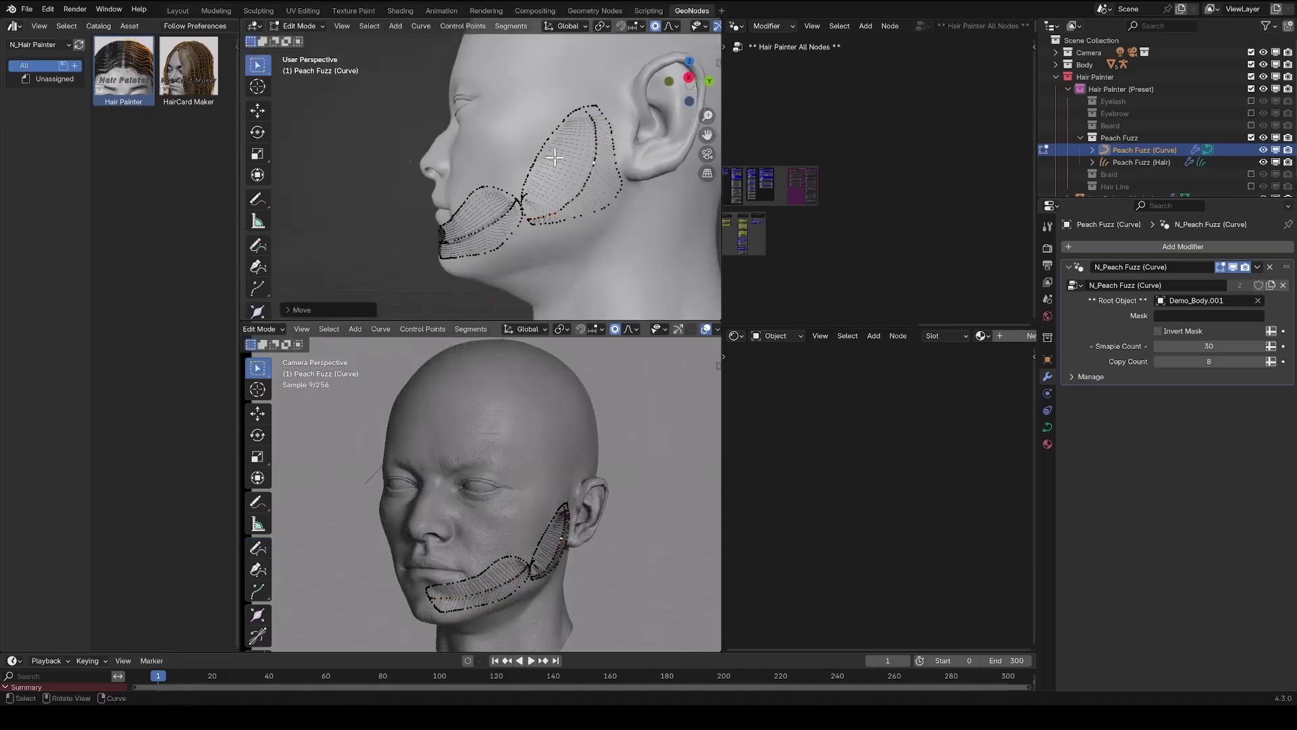
middle_drag(560, 155, 587, 156)
drag(529, 219, 531, 223)
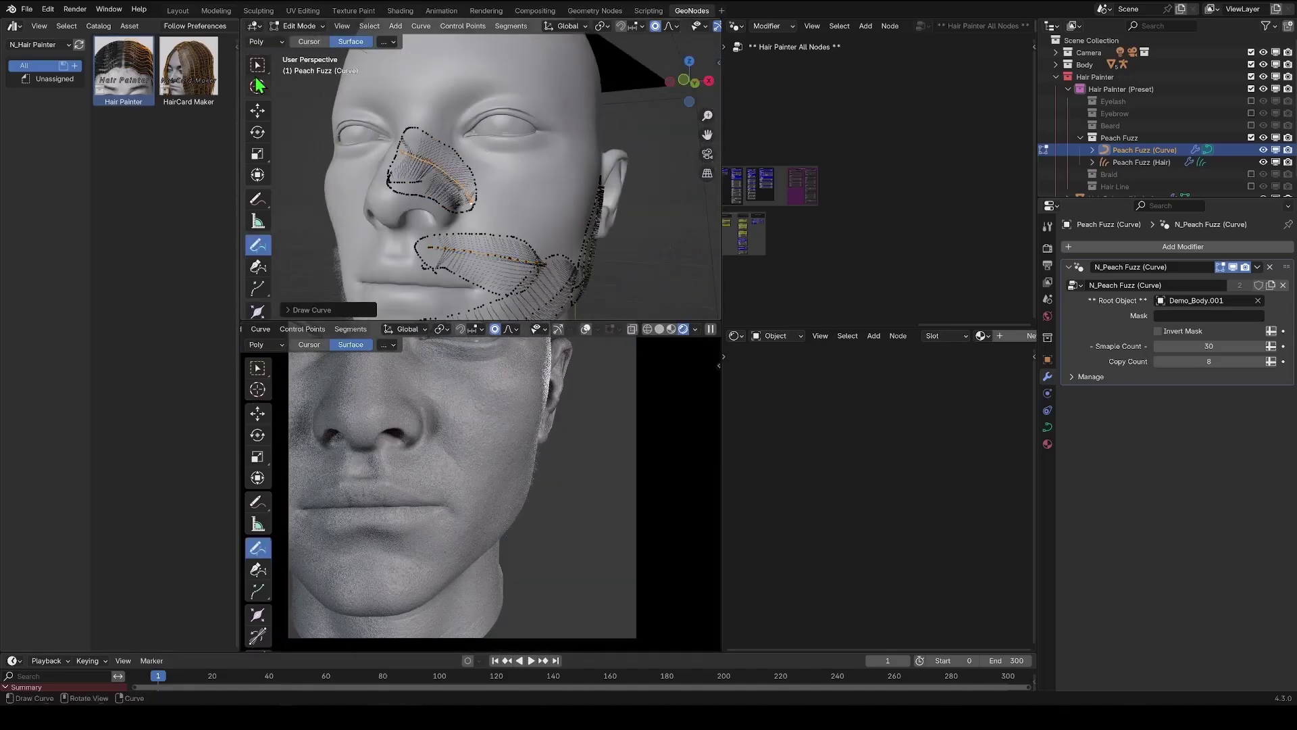
Switch to the selection tool and move Peach Fuzz curve points along the cheek and jaw with proportional editing.
click(258, 65)
drag(406, 196, 414, 189)
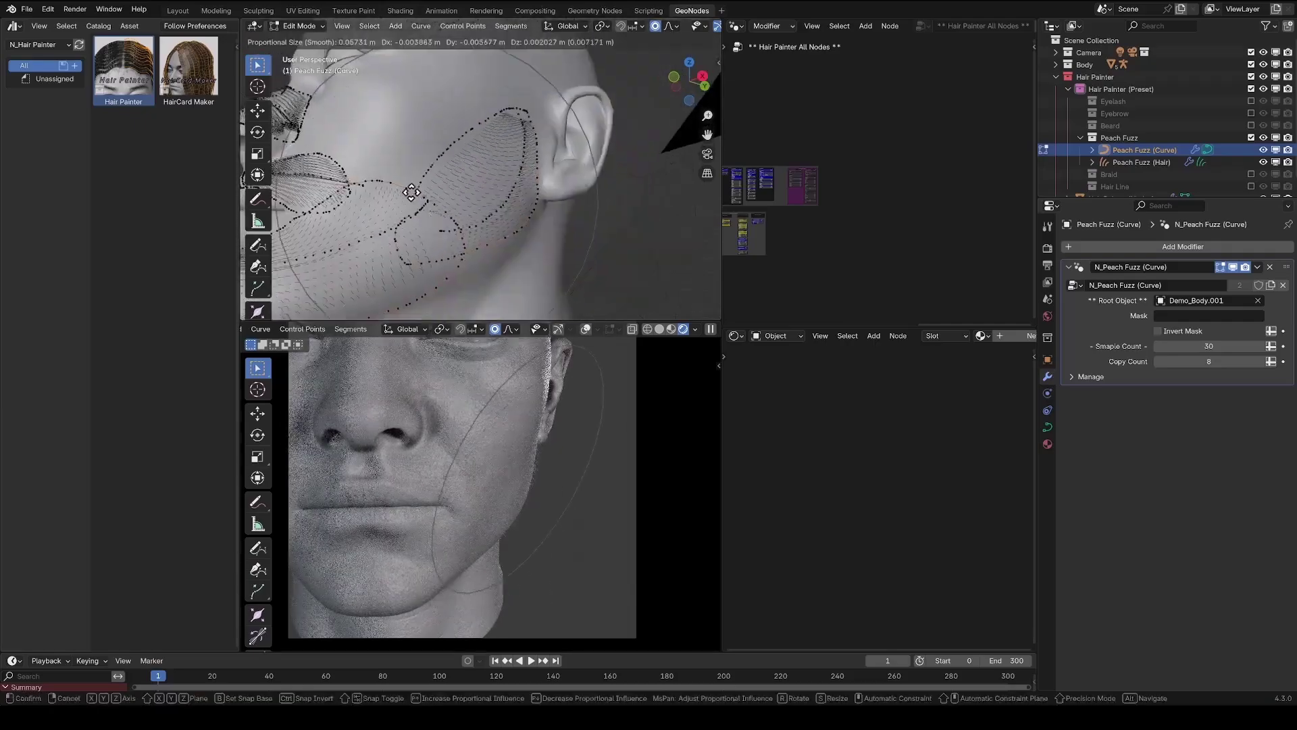
scroll(556, 509, up, 4)
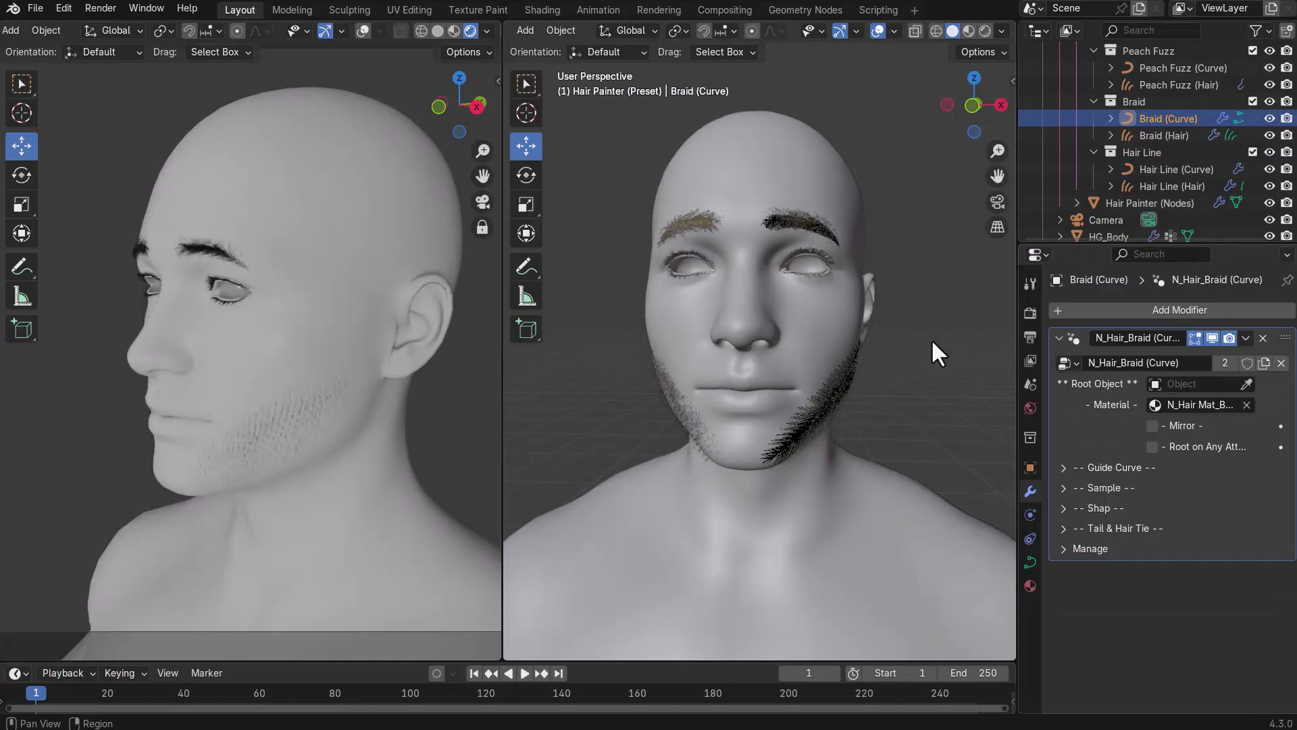
Assign HG_Body as the Root Object of both the Braid (Curve) and Braid (Hair) modifiers.
key(KP_6)
key(KP_6)
click(1164, 135)
click(1247, 448)
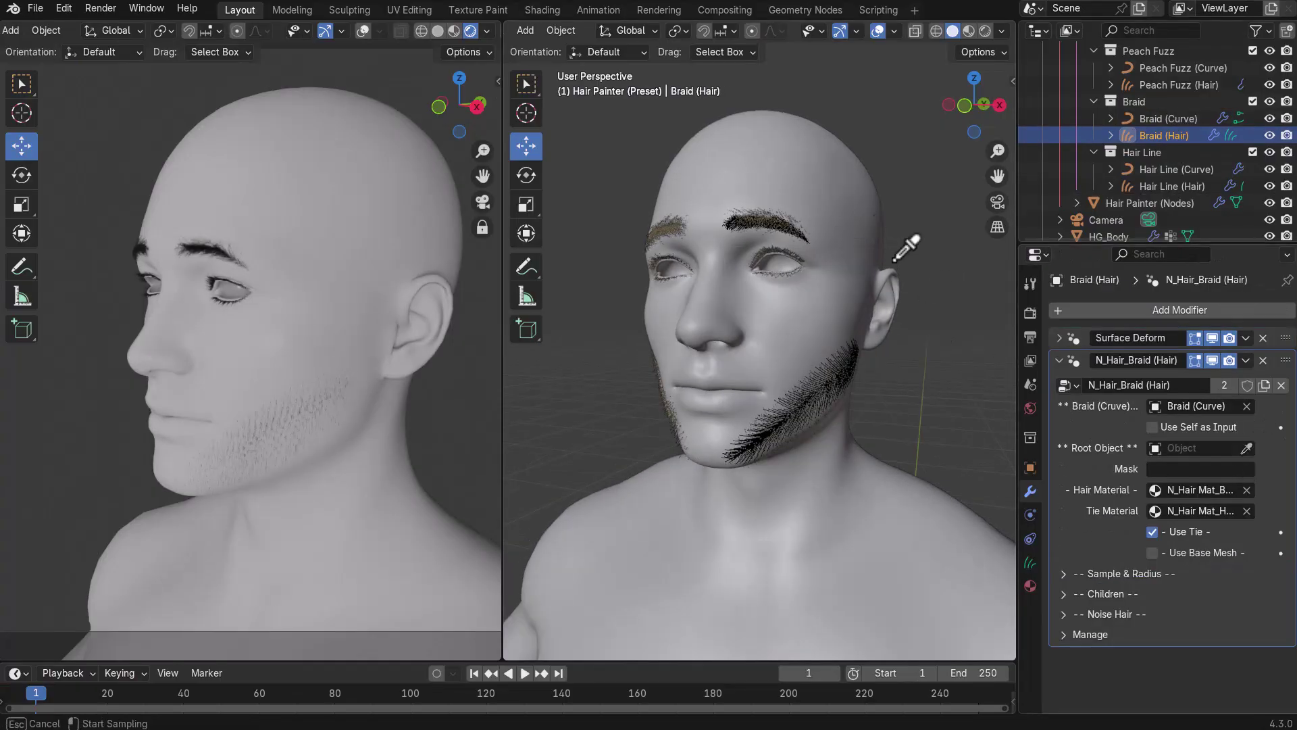
click(870, 355)
click(1142, 120)
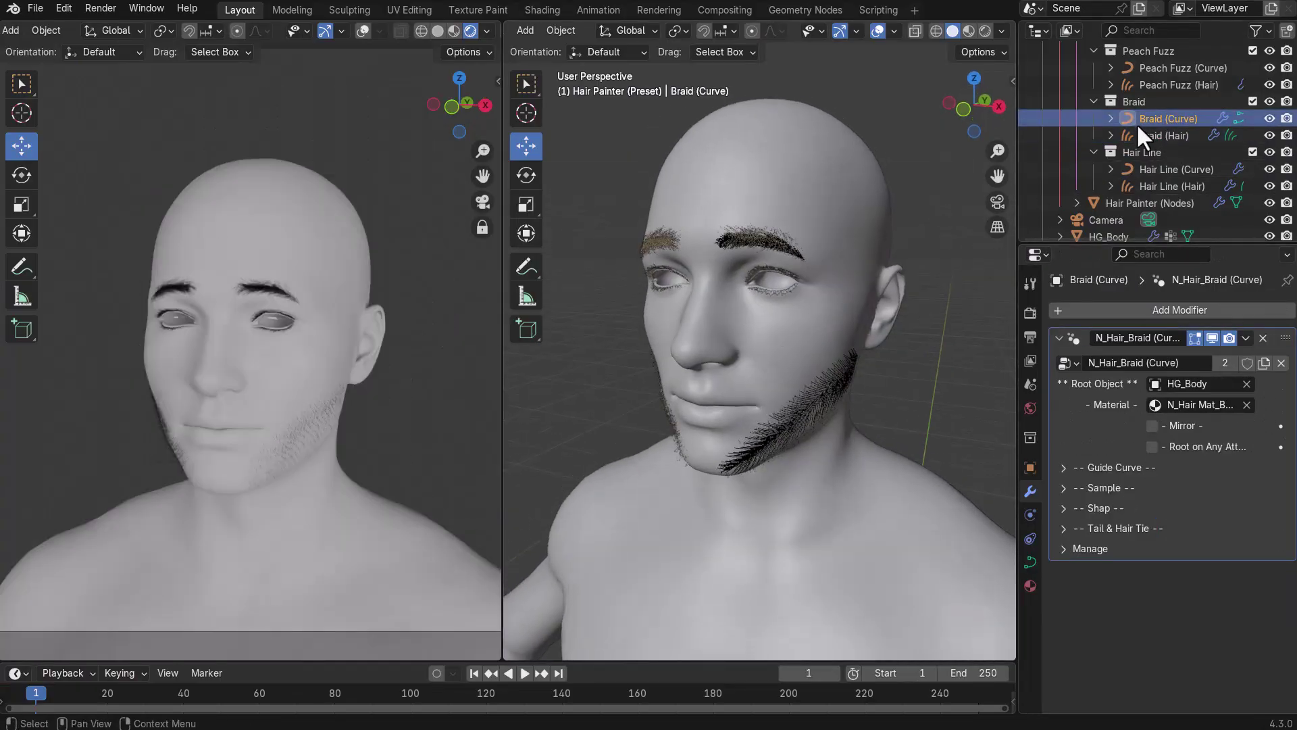
Enter edit mode on Braid (Curve) and set the Draw tool's surface depth to Only First.
middle_drag(711, 503, 687, 503)
key(Tab)
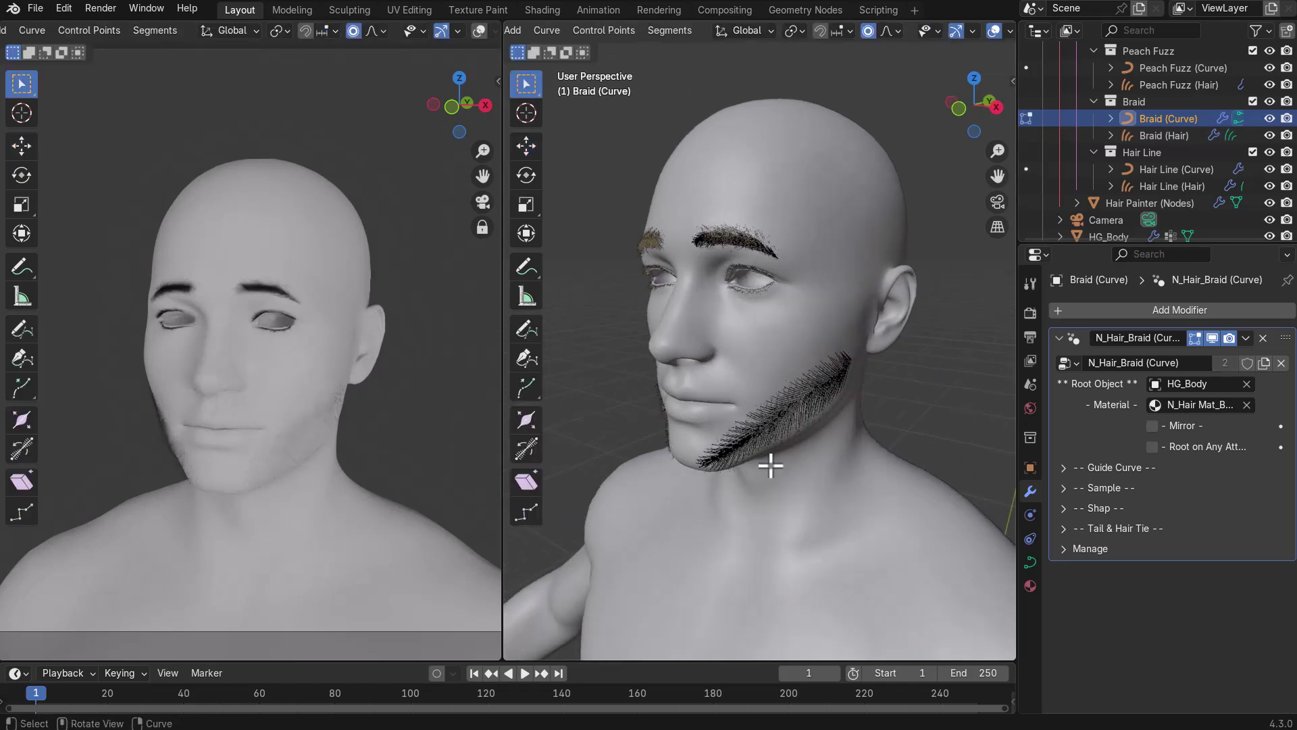
click(527, 329)
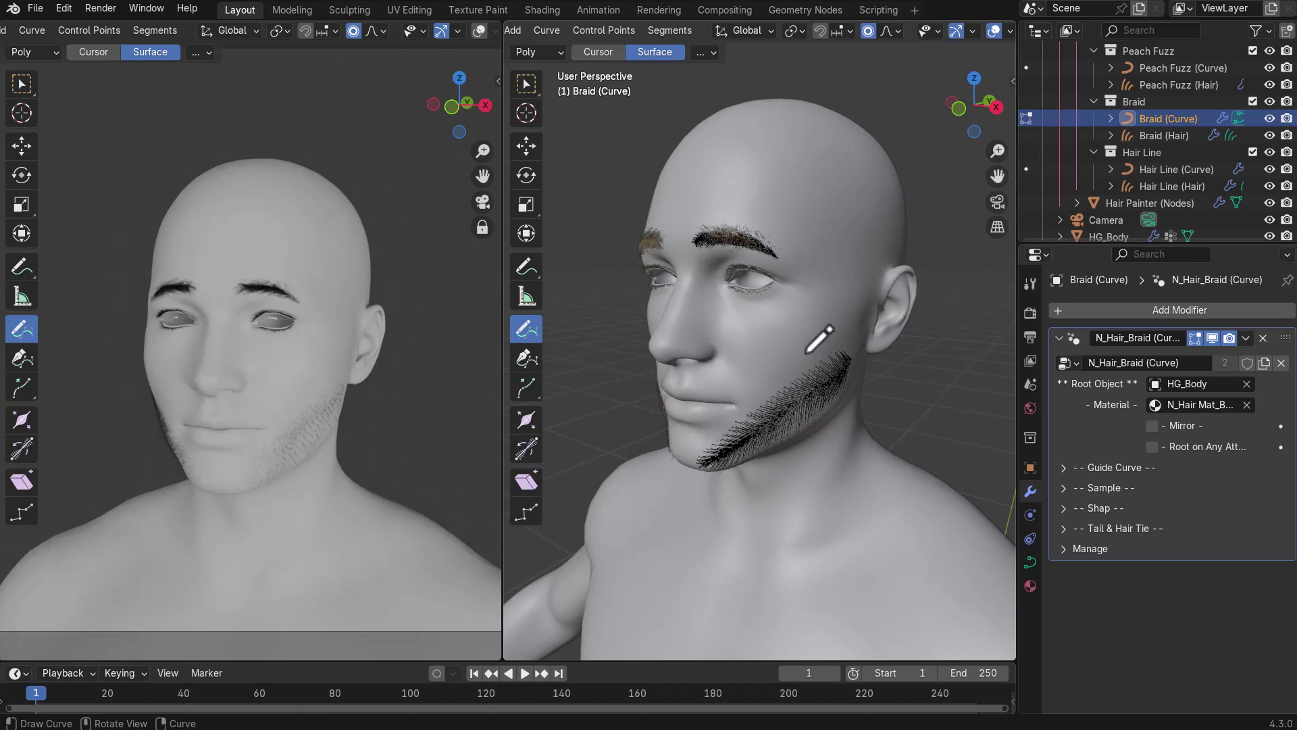
click(1028, 282)
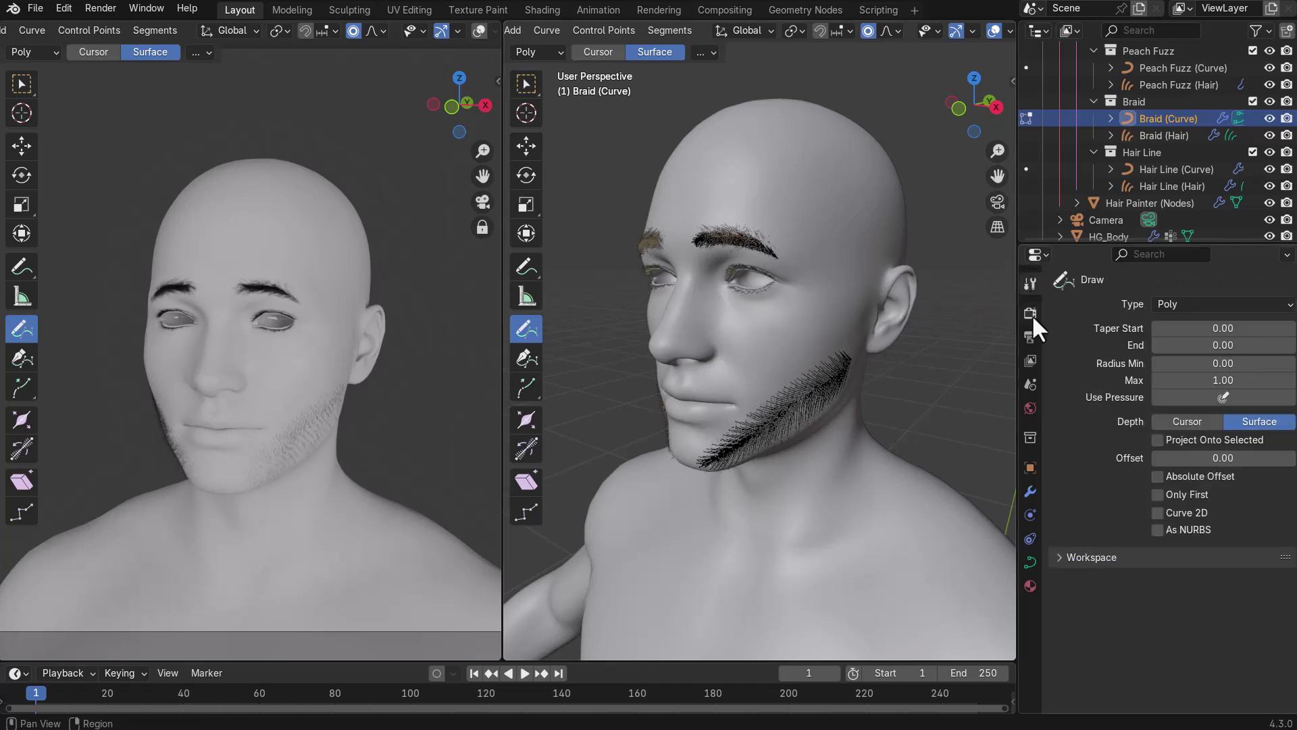
click(1158, 493)
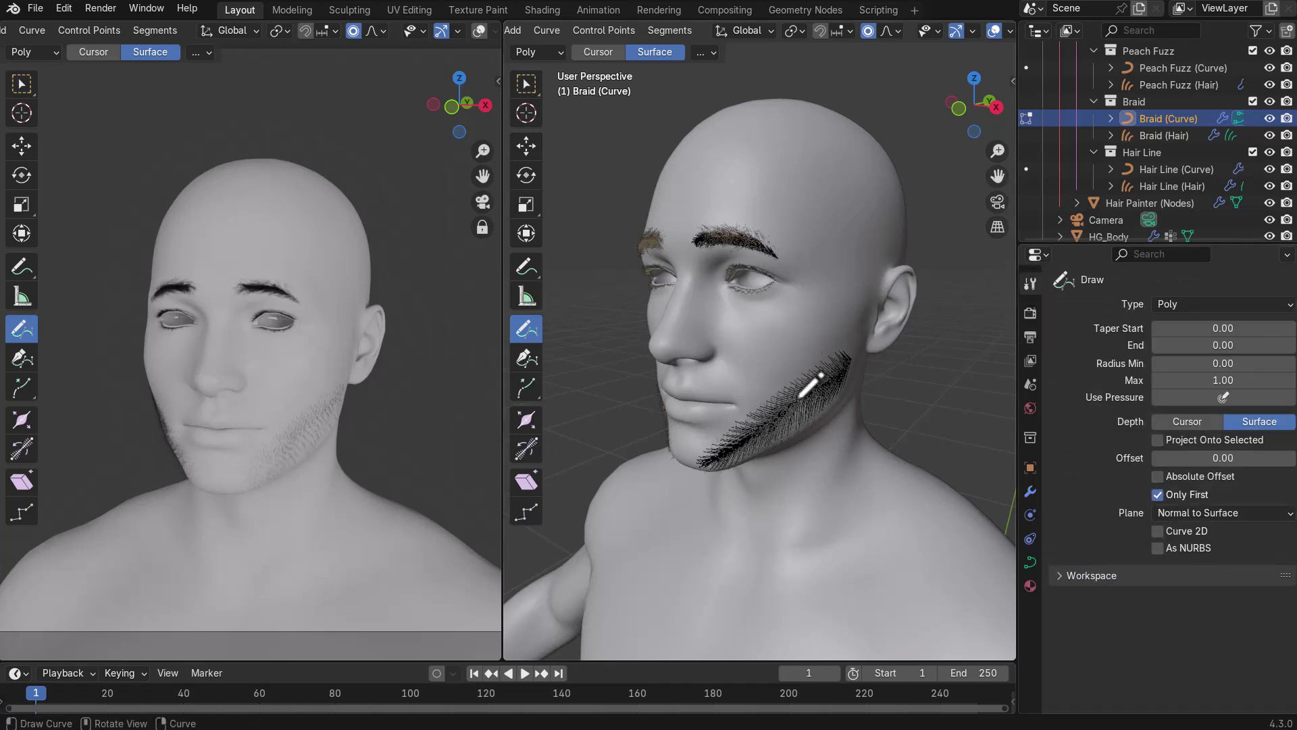
Draw a braid curve that starts on the upper front scalp, arches outward and hangs beside the head.
middle_drag(819, 414, 771, 225)
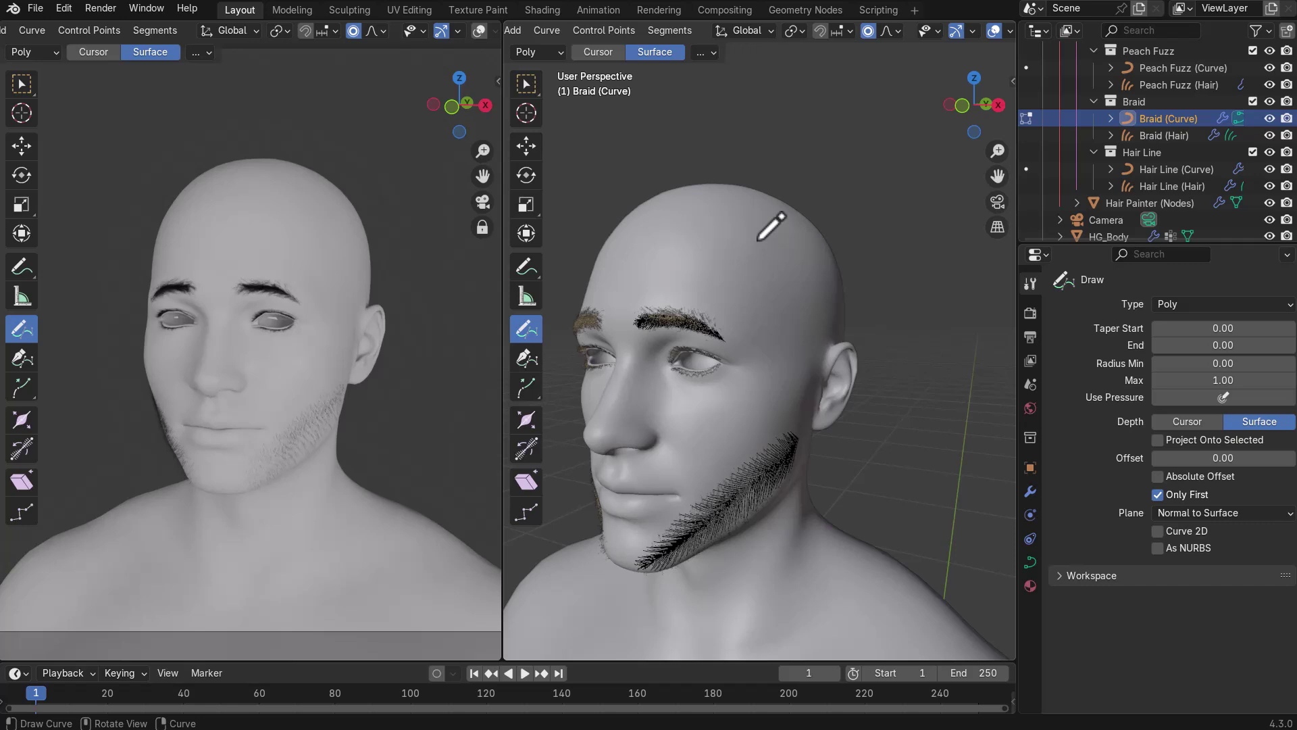
middle_drag(758, 238, 792, 262)
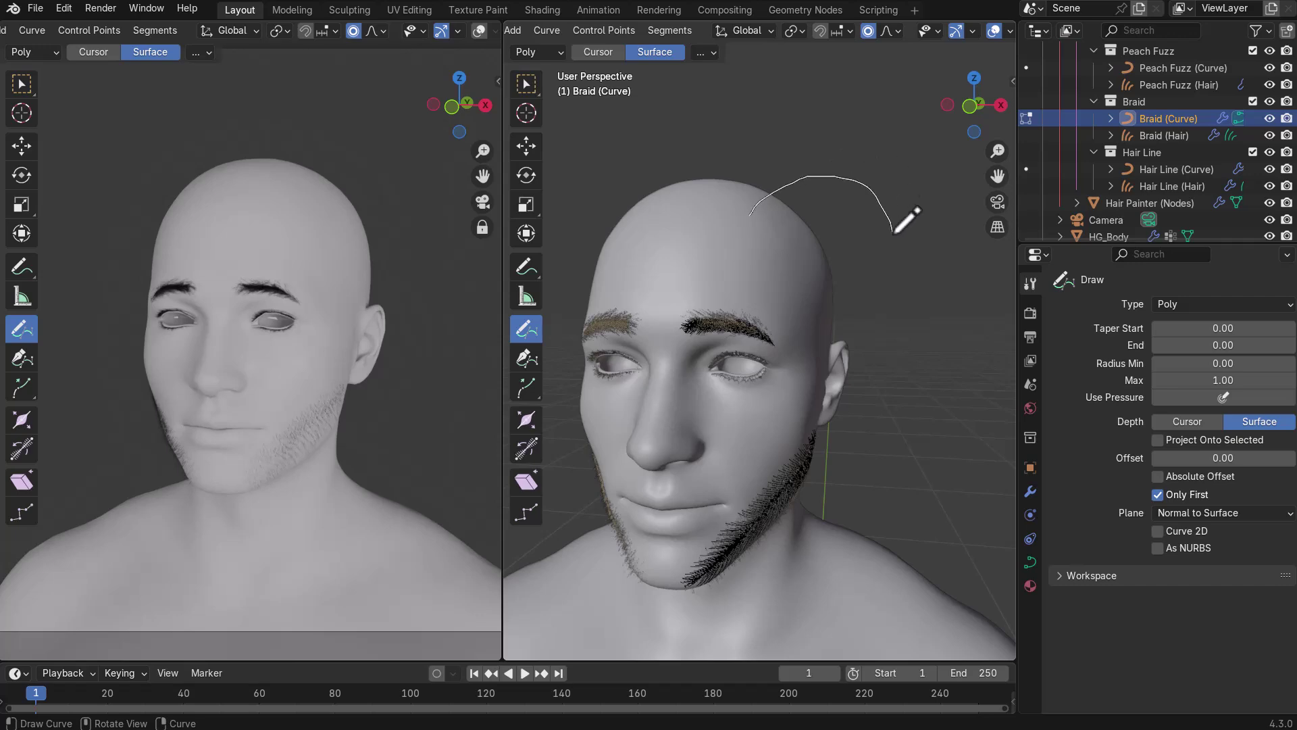
drag(924, 455, 963, 459)
mouse_move(961, 486)
middle_down()
mouse_move(776, 463)
mouse_move(863, 463)
mouse_move(958, 488)
middle_up()
middle_drag(854, 466, 679, 334)
Try drawing two more free-hanging braid curves beside the first one, and undo both.
middle_drag(718, 284, 794, 248)
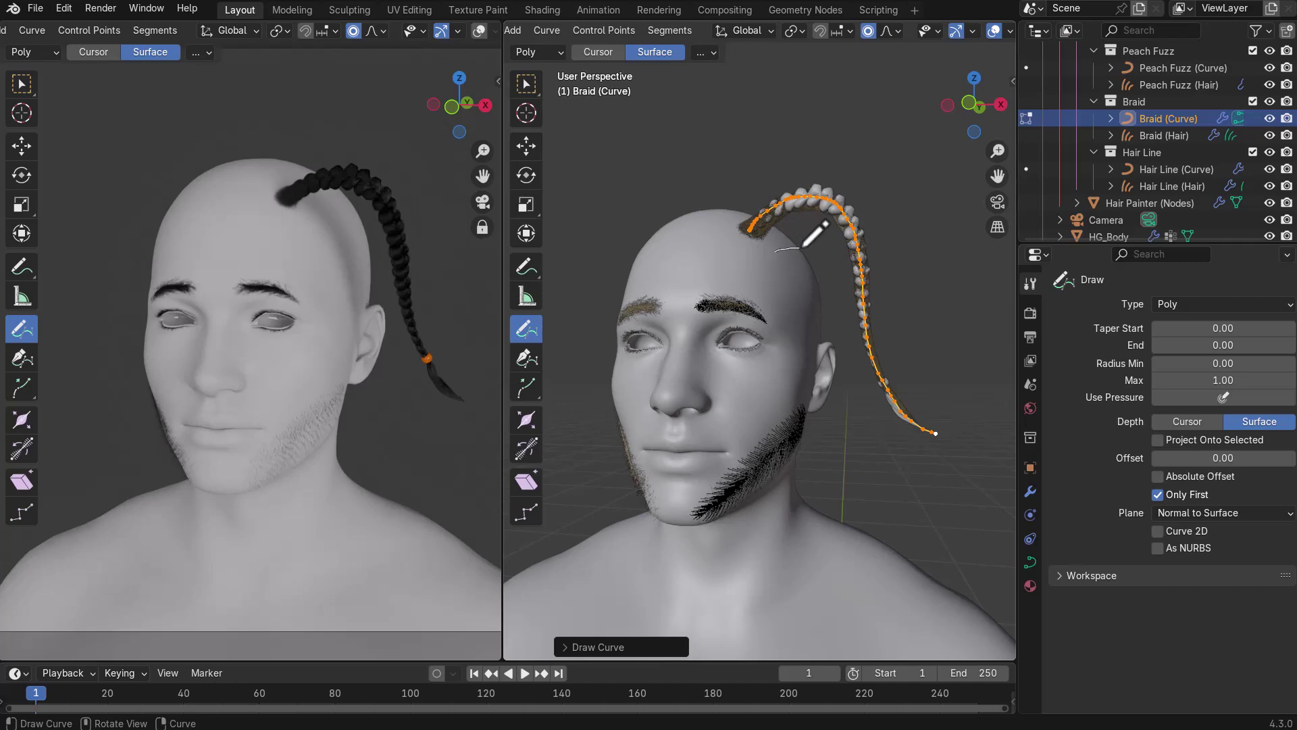
mouse_move(893, 381)
middle_down()
mouse_move(776, 376)
mouse_move(723, 391)
mouse_move(732, 376)
mouse_move(871, 397)
mouse_move(903, 385)
middle_up()
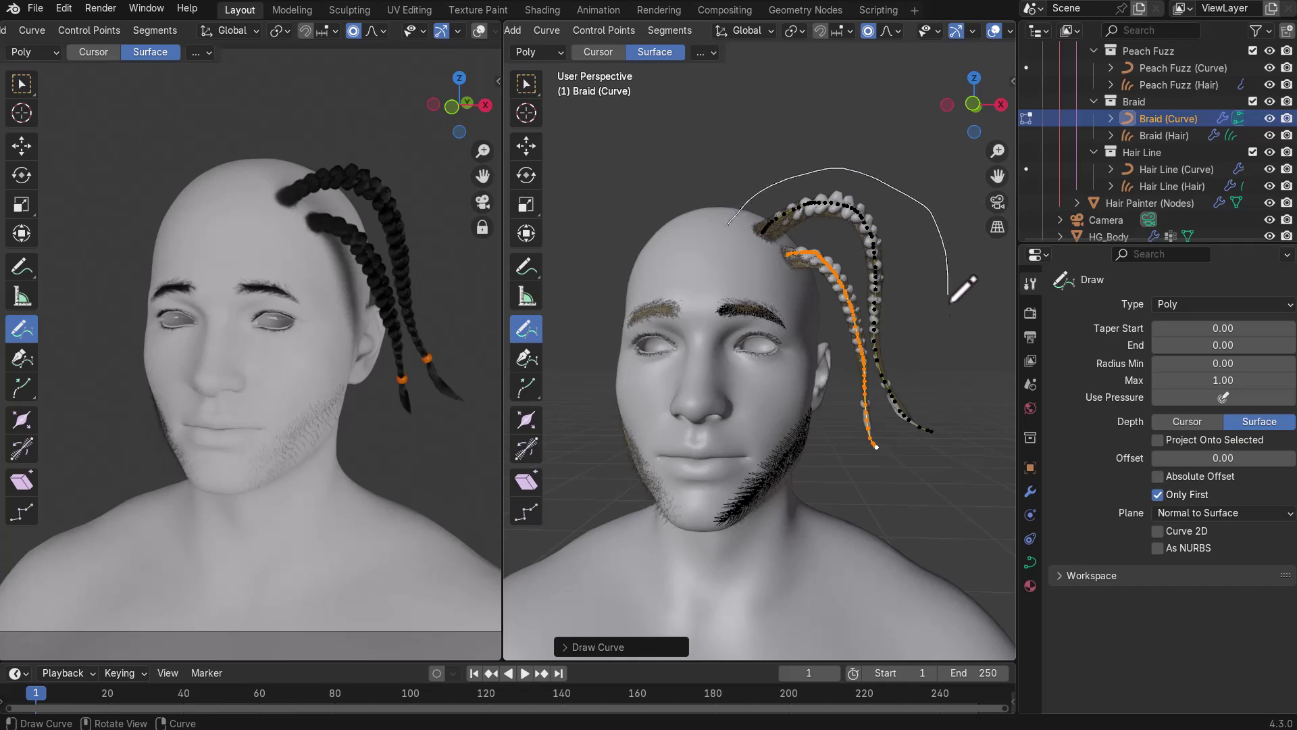
mouse_move(824, 483)
middle_down()
mouse_move(774, 495)
mouse_move(808, 524)
mouse_move(956, 418)
mouse_move(966, 477)
mouse_move(893, 475)
middle_up()
key(ctrl+z)
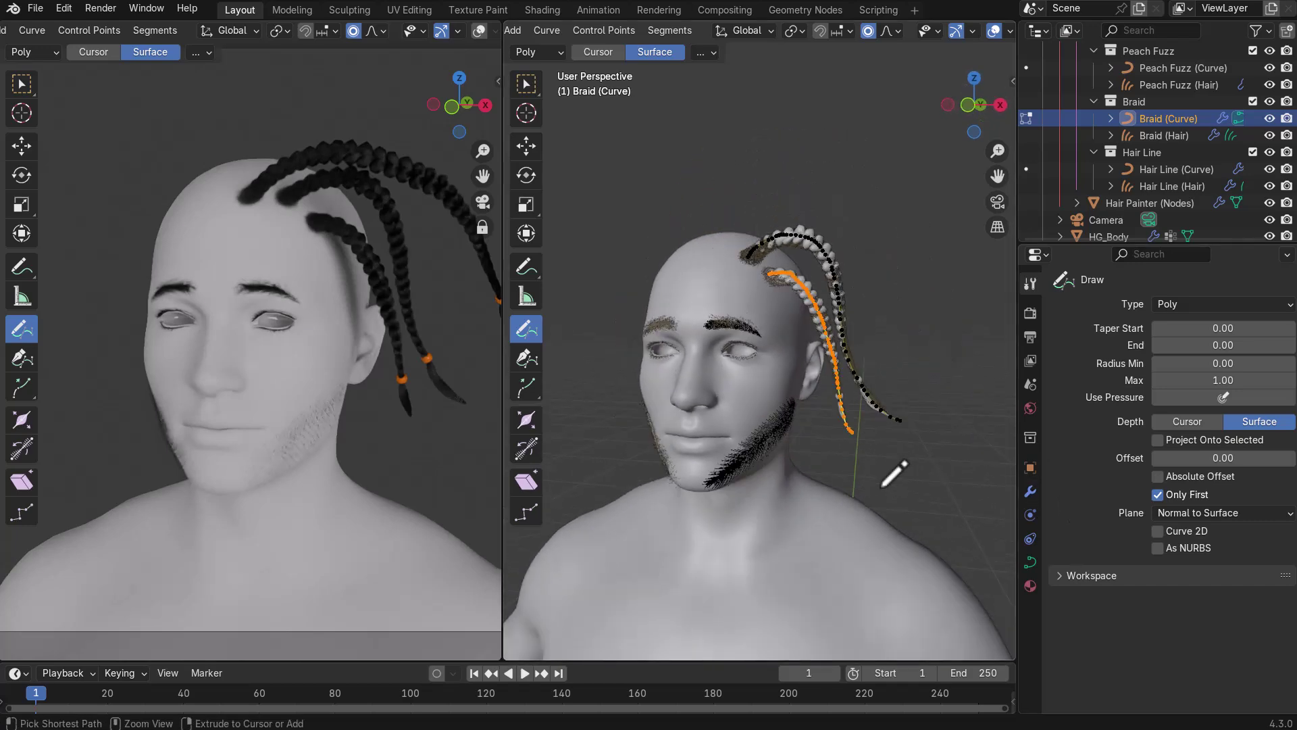
key(ctrl+z)
key(ctrl+z)
Turn off Only First and draw six braid curves along the side of the scalp, running from the front toward the nape.
middle_drag(889, 507, 841, 527)
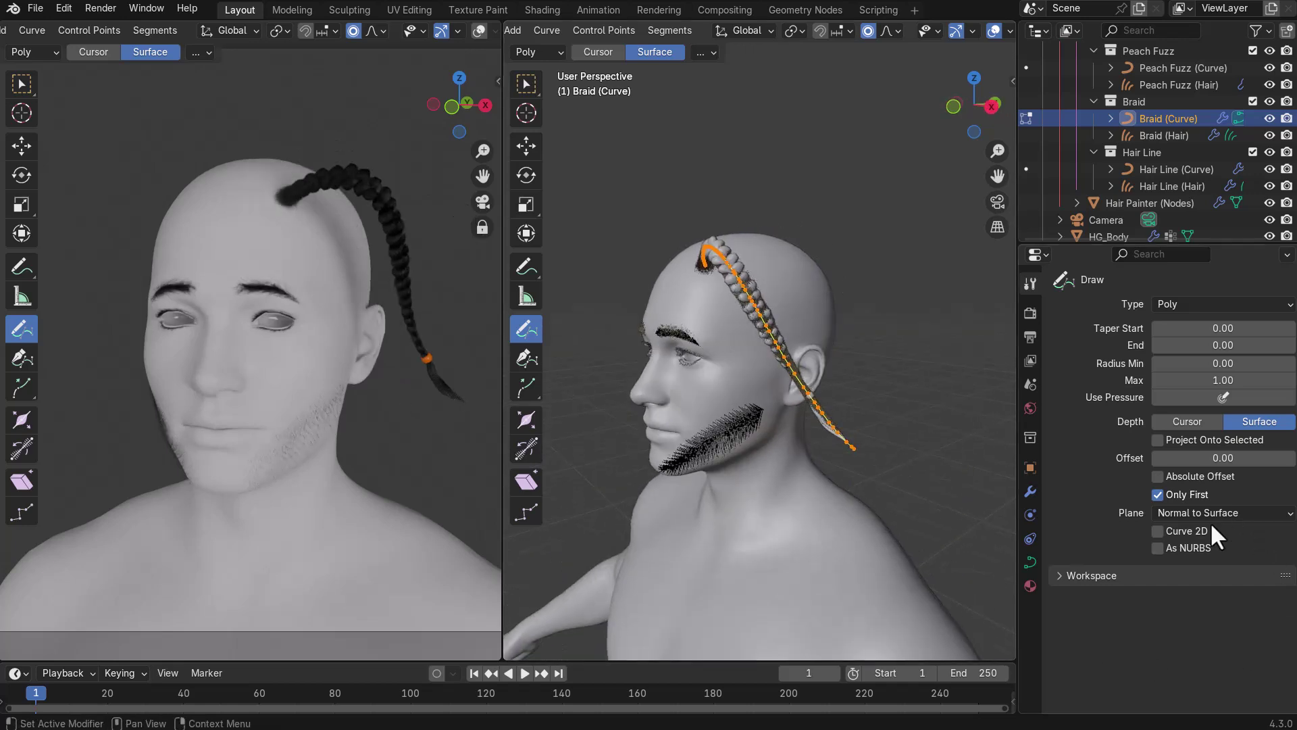
click(1159, 494)
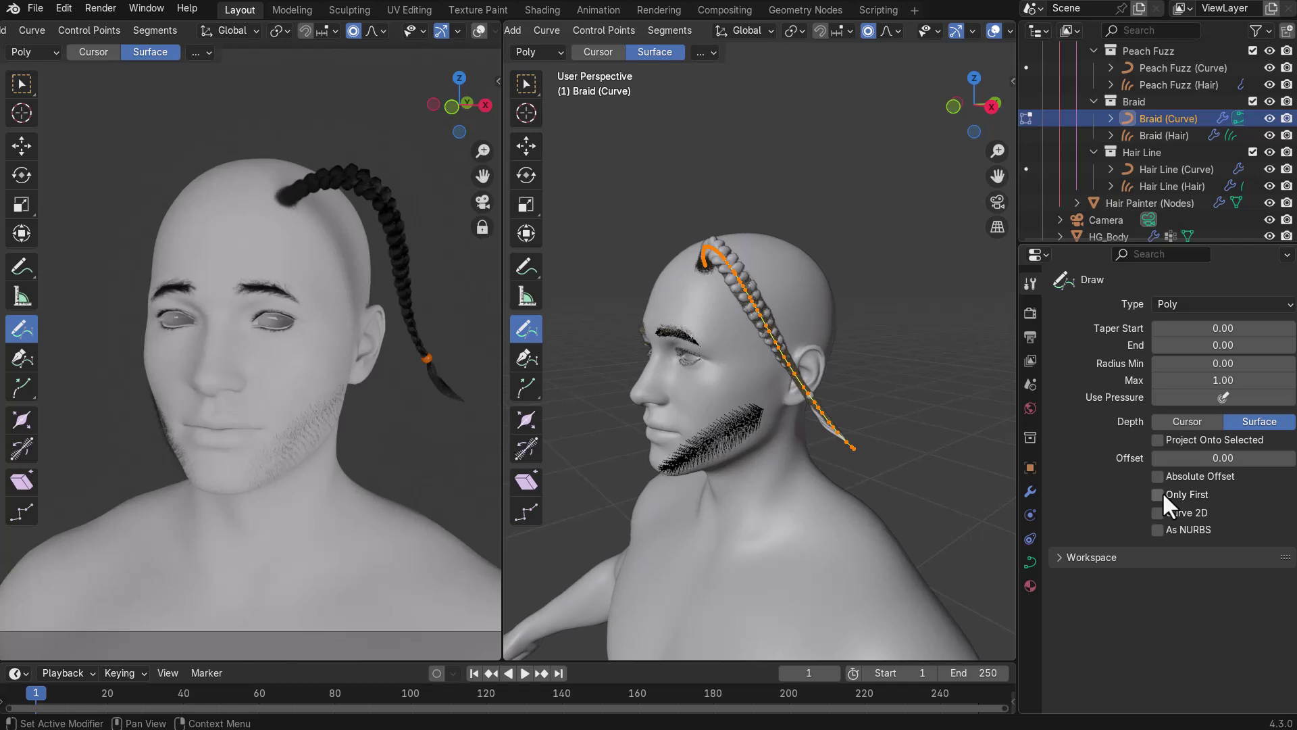
middle_drag(747, 421, 679, 425)
scroll(768, 336, up, 3)
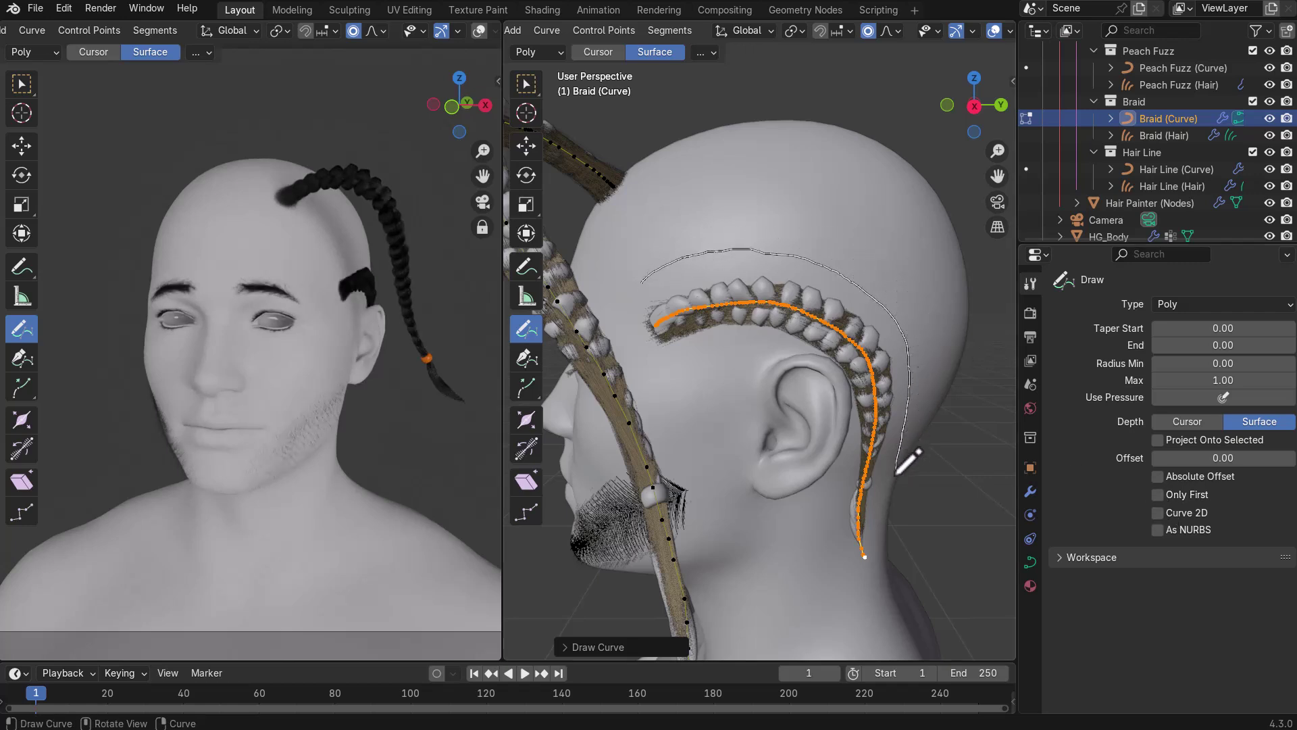
middle_drag(715, 252, 696, 284)
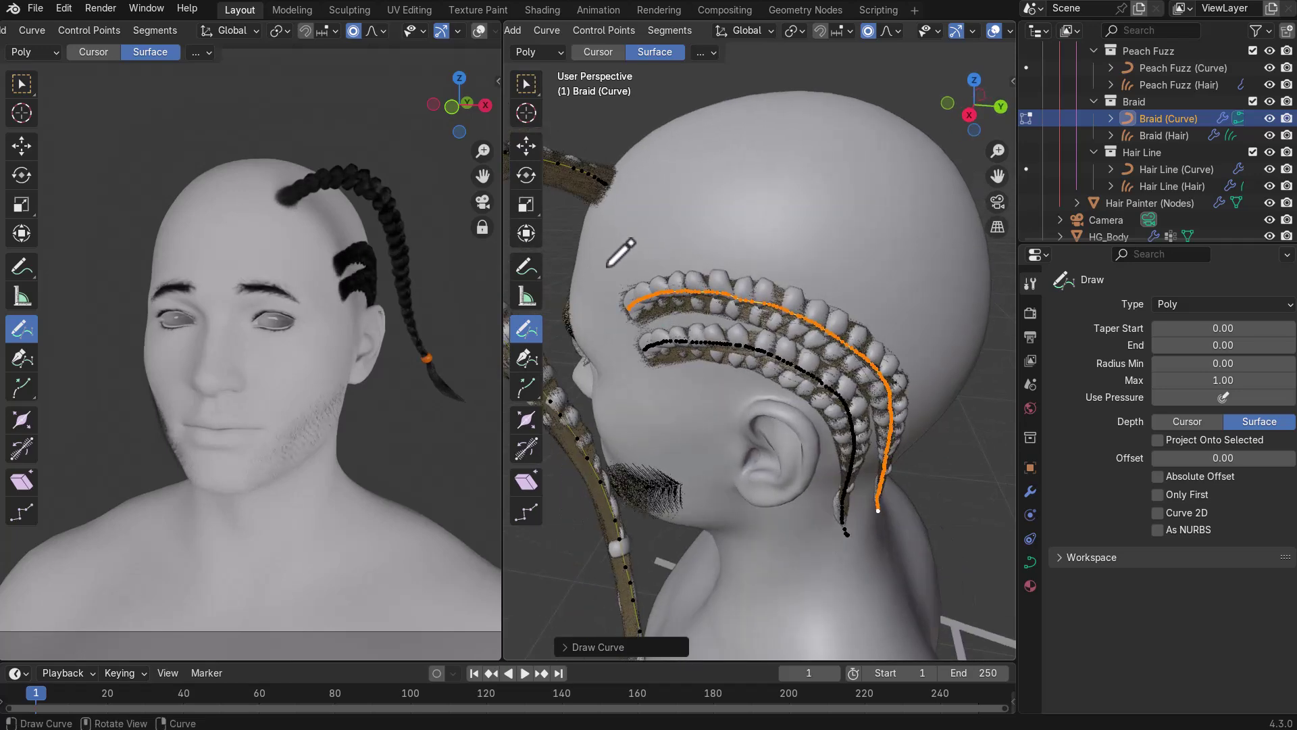
drag(684, 241, 811, 237)
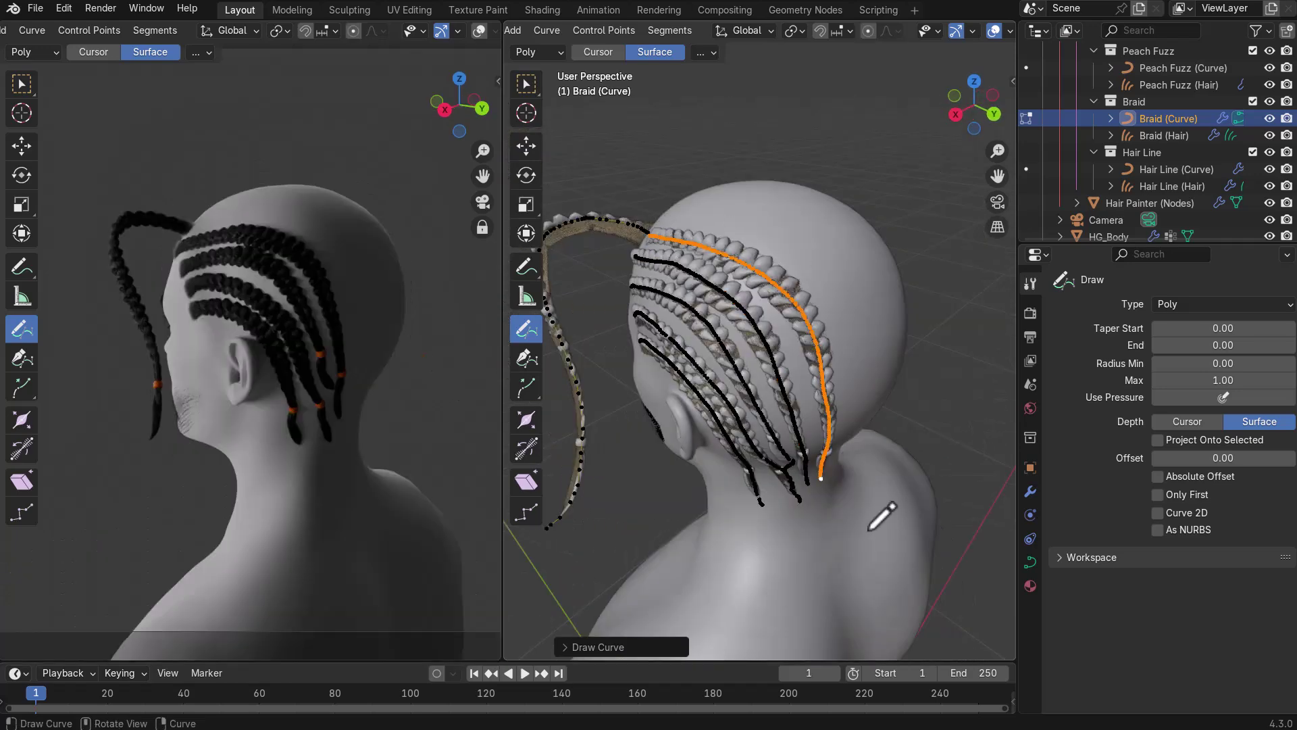
middle_drag(715, 182, 676, 223)
drag(757, 214, 883, 386)
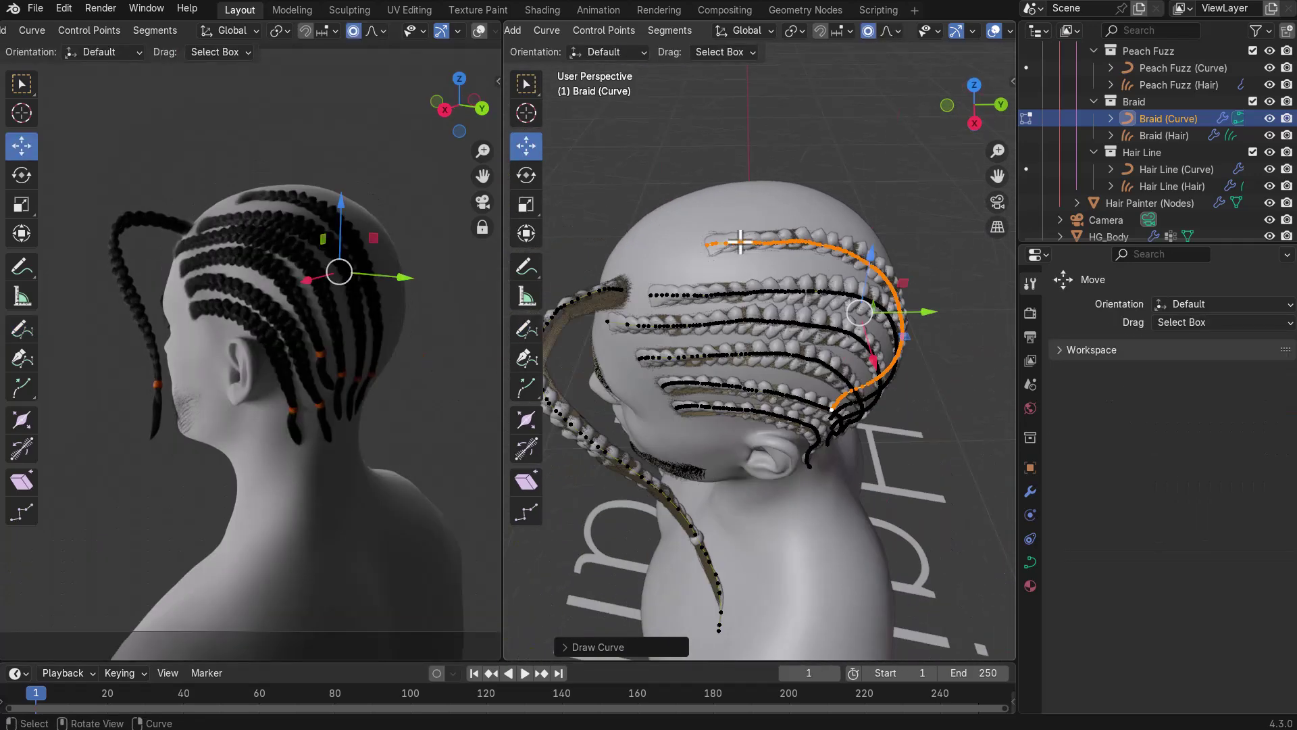
Extend the uppermost scalp braid toward the forehead by moving its front points with proportional editing.
click(732, 241)
click(890, 31)
middle_drag(733, 230, 703, 252)
key(w)
key(g)
click(696, 245)
key(g)
click(719, 251)
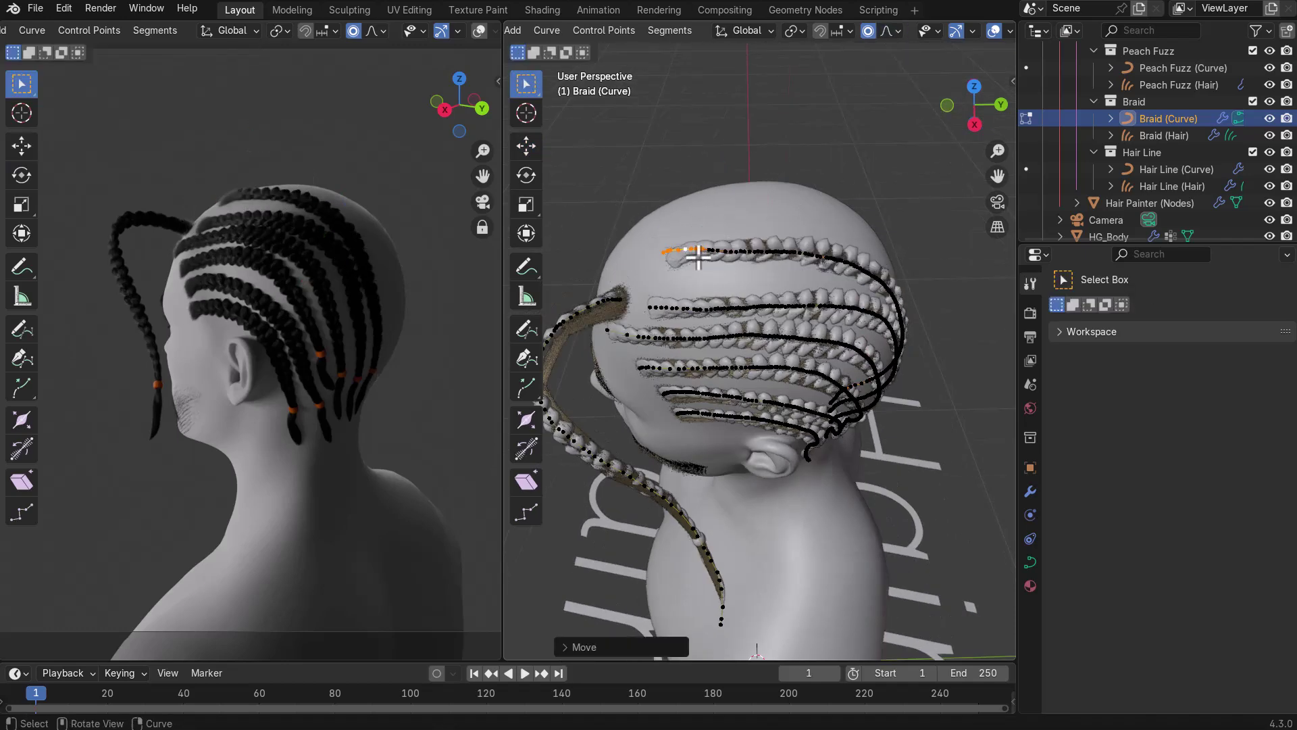
Try moving the uppermost braid's front points farther forward without proportional editing, and undo the move.
scroll(739, 207, down, 1)
shift+middle_drag(738, 207, 750, 286)
scroll(750, 286, up, 1)
key(o)
key(g)
click(612, 296)
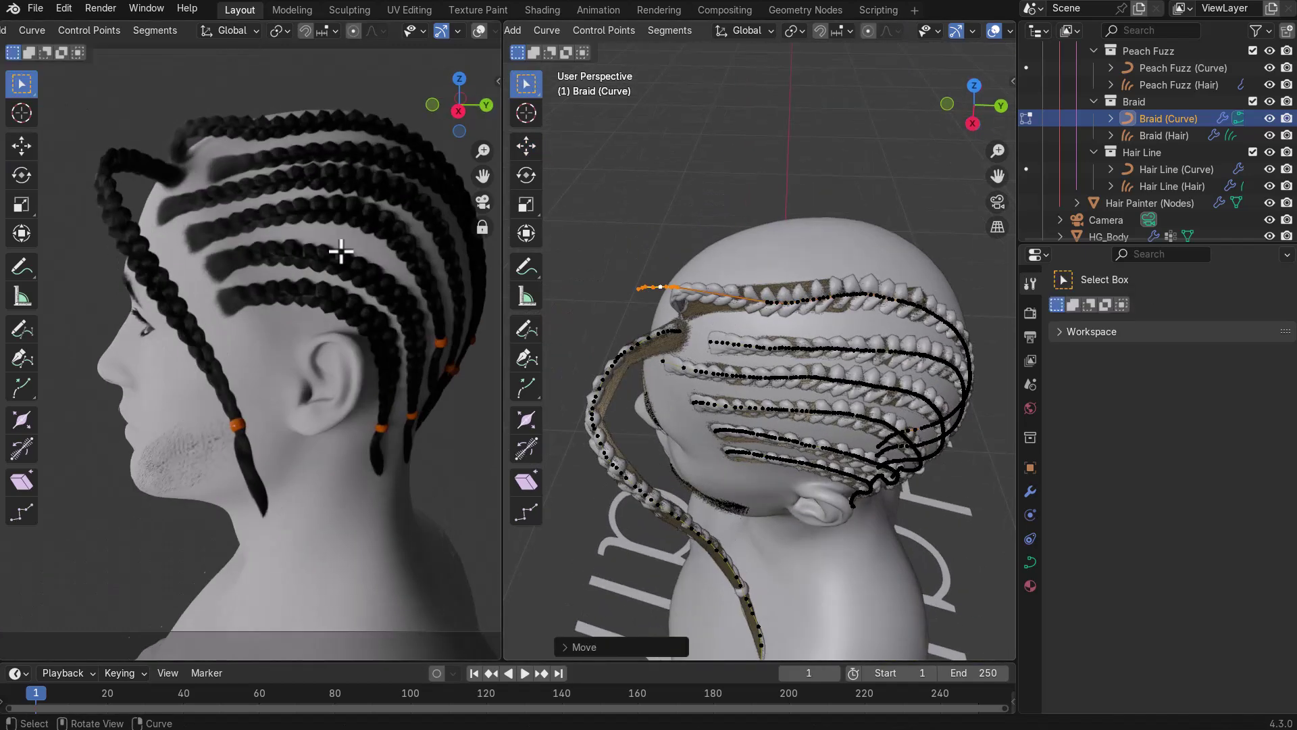
key(ctrl+z)
Reposition the front points of the uppermost scalp braid so its start sits on the scalp near the hanging braid's root.
middle_drag(744, 317, 743, 284)
scroll(676, 297, up, 2)
key(g)
click(718, 358)
drag(731, 379, 806, 410)
key(g)
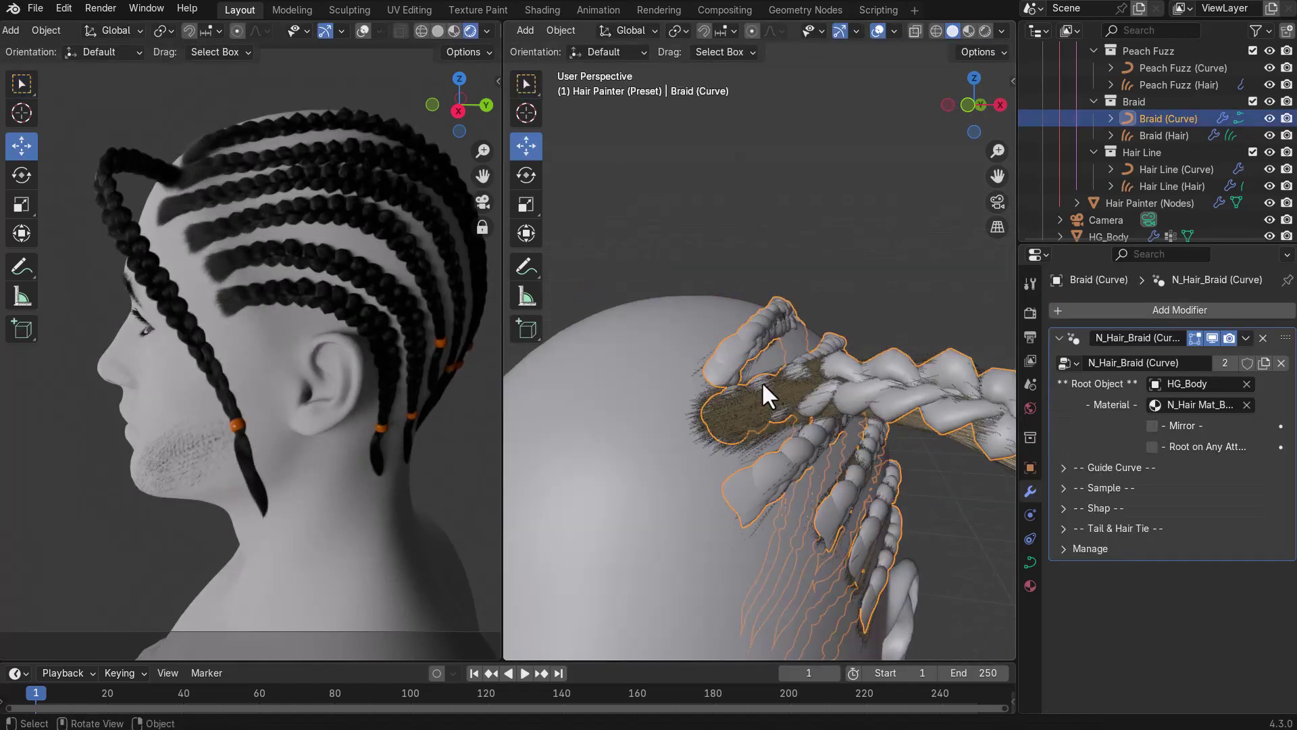
Enable Mirror on Braid (Curve), select Braid (Hair) and examine the braids up close.
middle_drag(466, 466, 307, 413)
scroll(348, 433, up, 4)
click(1170, 425)
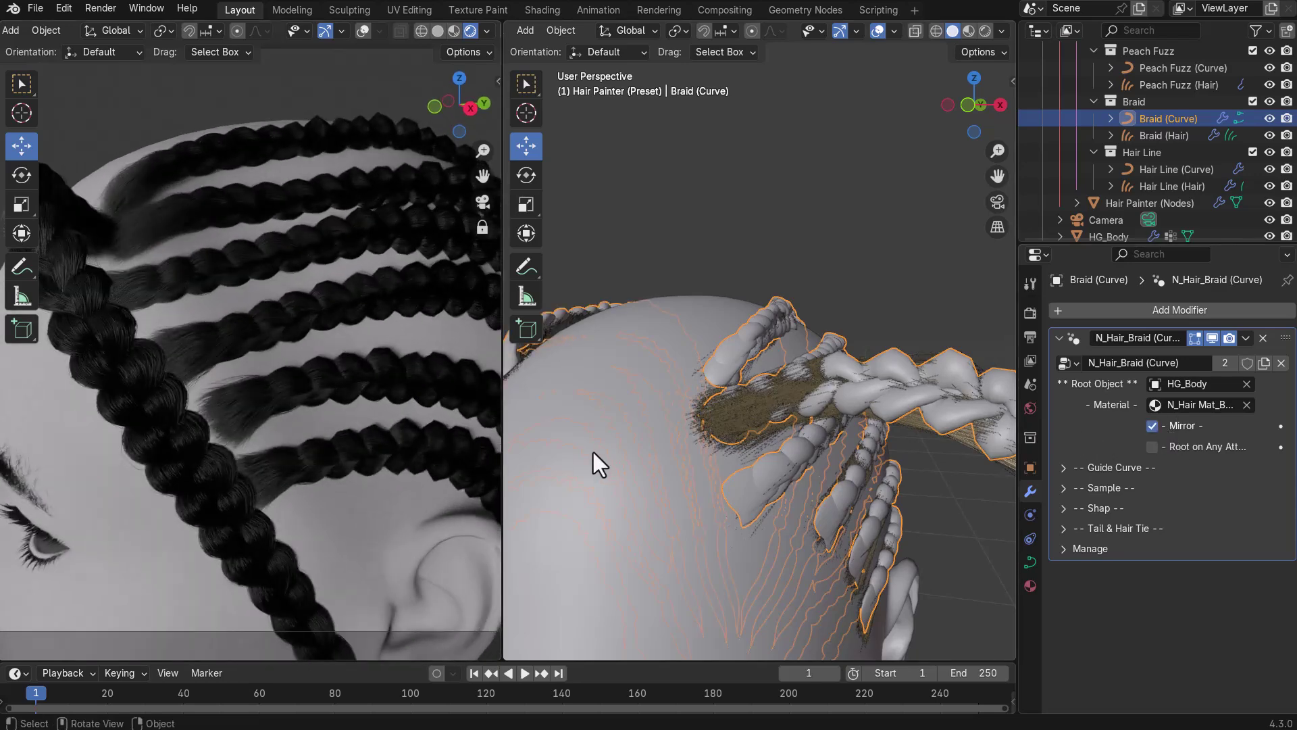
click(226, 436)
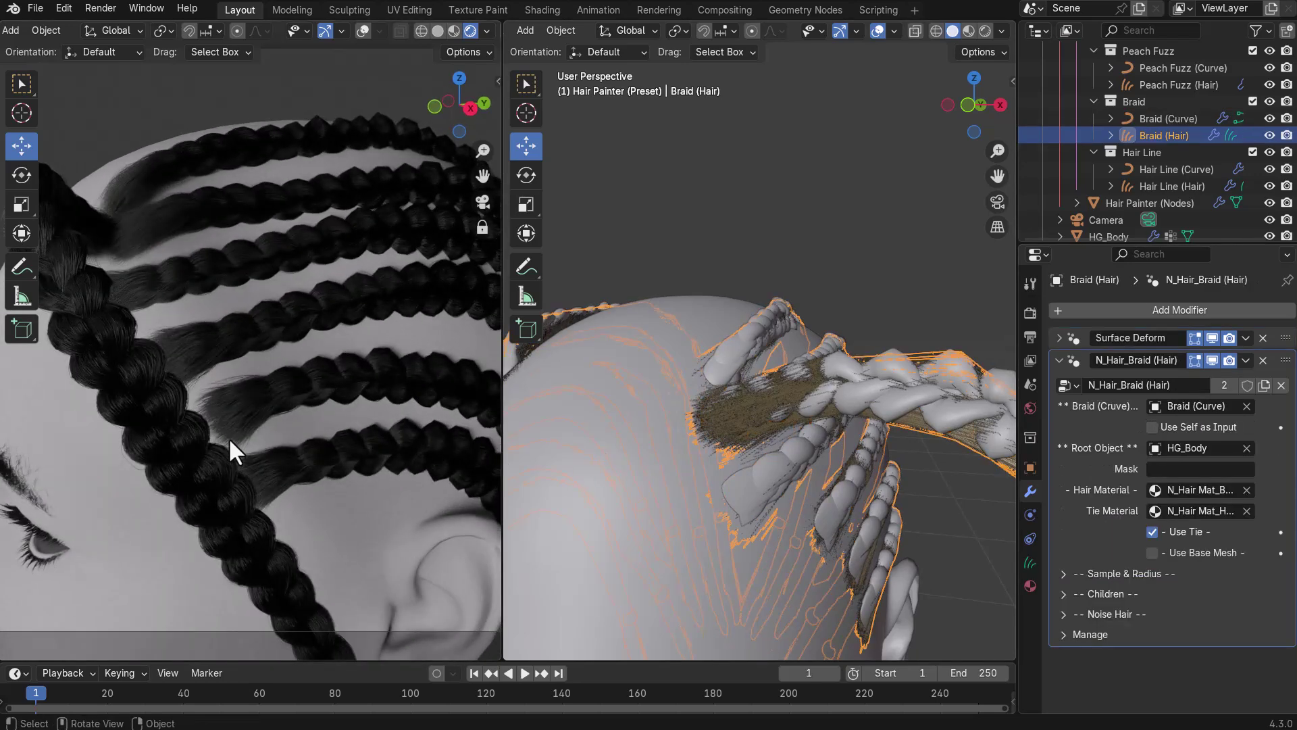
scroll(229, 437, down, 5)
middle_drag(228, 436, 264, 477)
scroll(270, 477, up, 3)
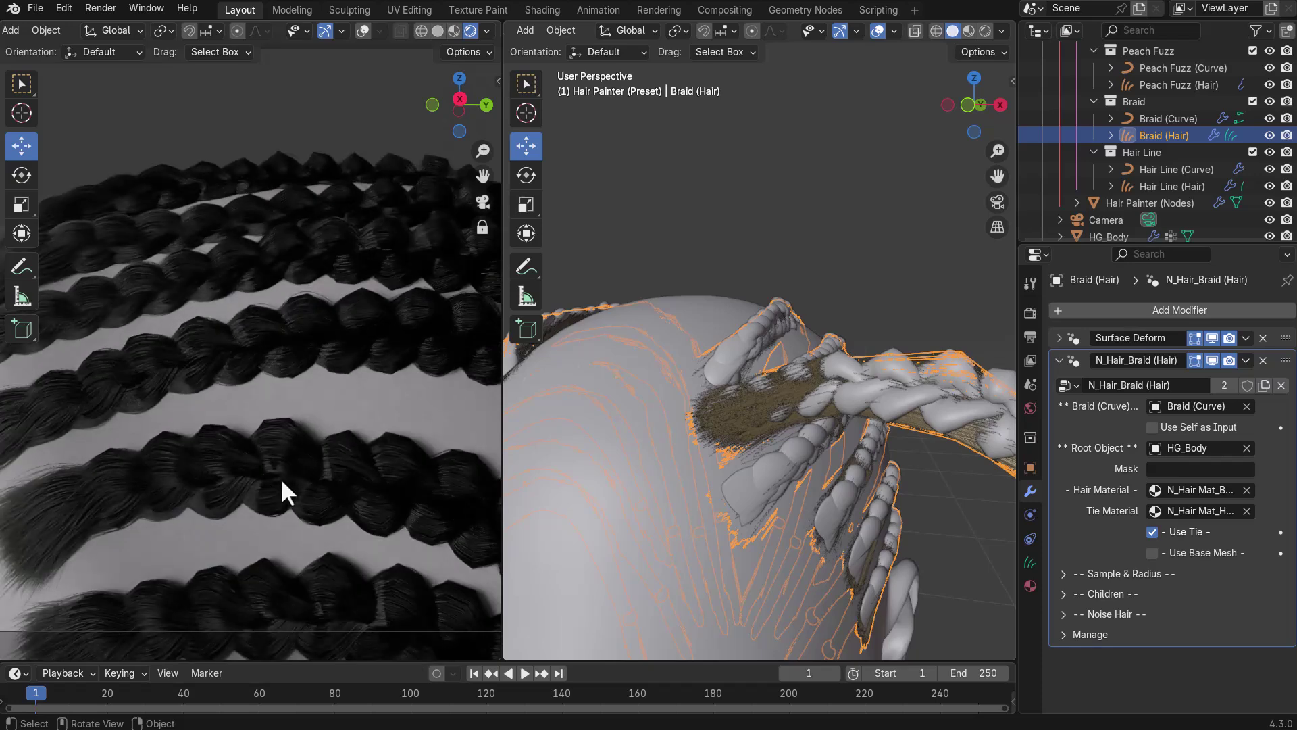
Select Braid (Curve), widen its properties area and enable Root on Any Attach.
click(883, 286)
click(902, 375)
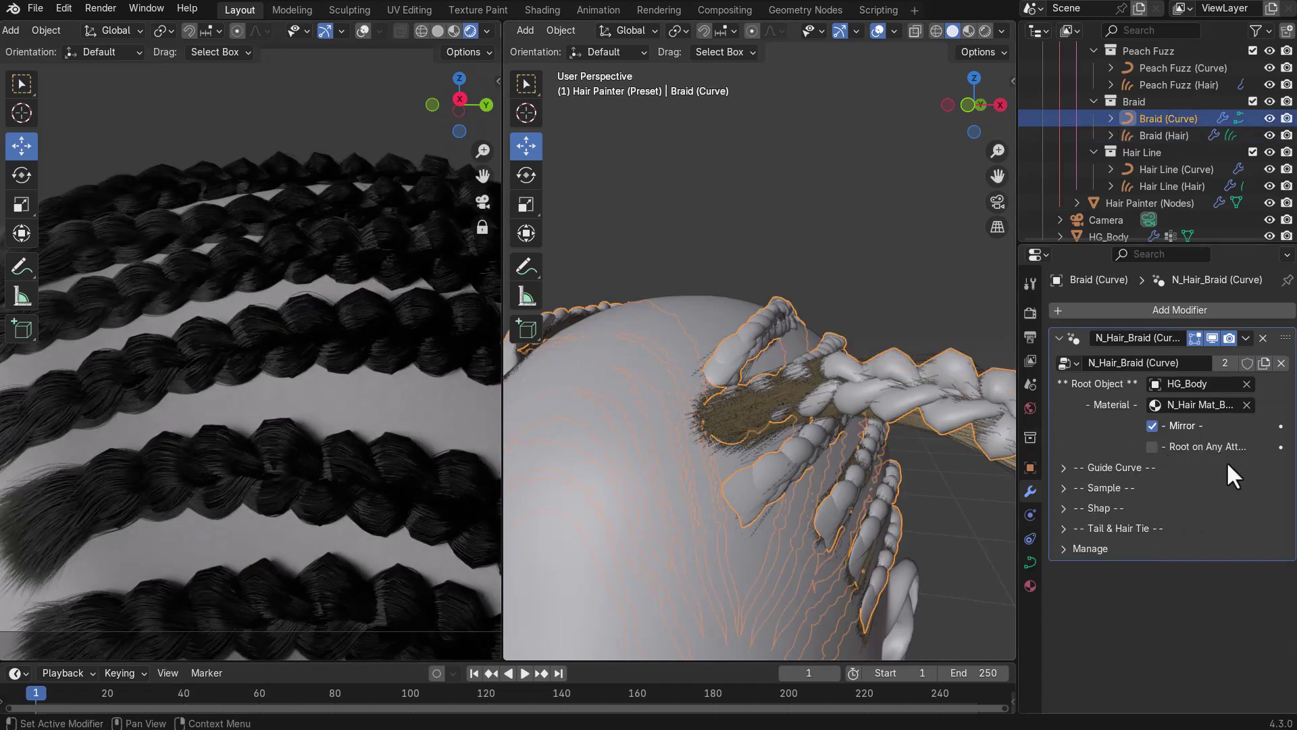
drag(1017, 463, 905, 460)
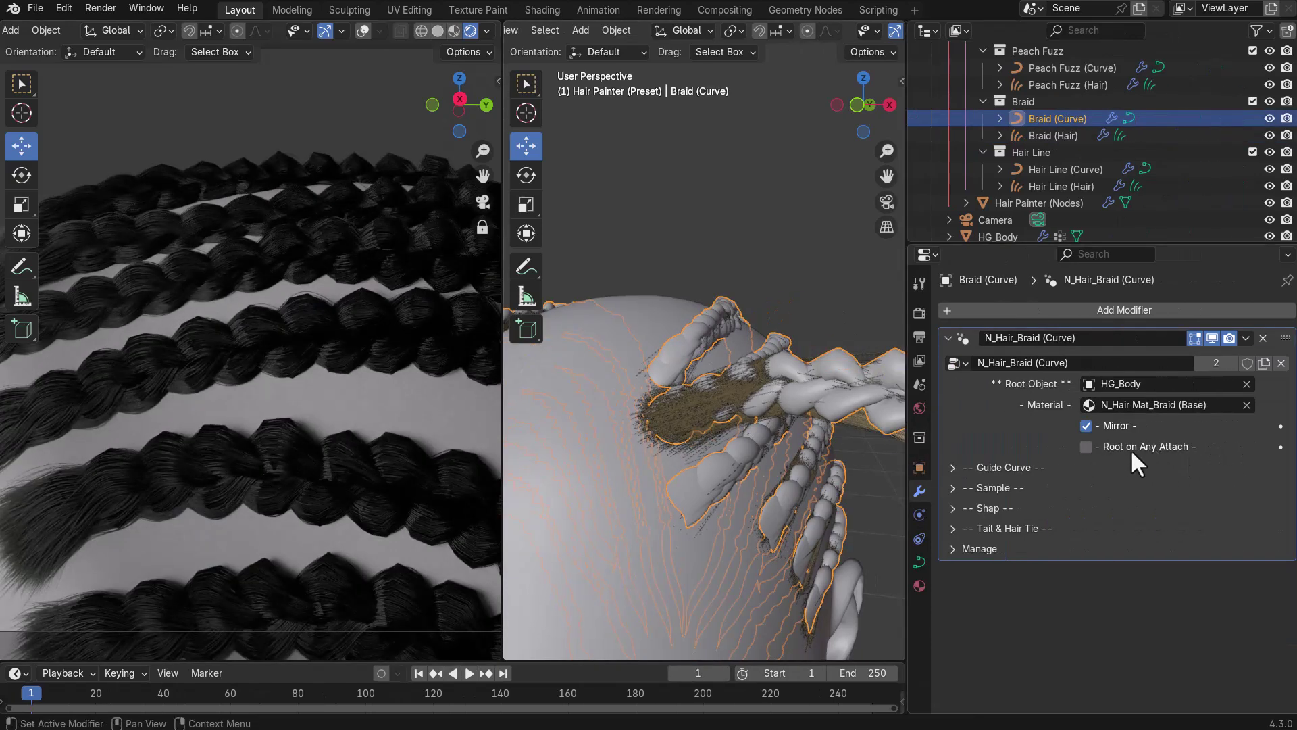
click(1086, 446)
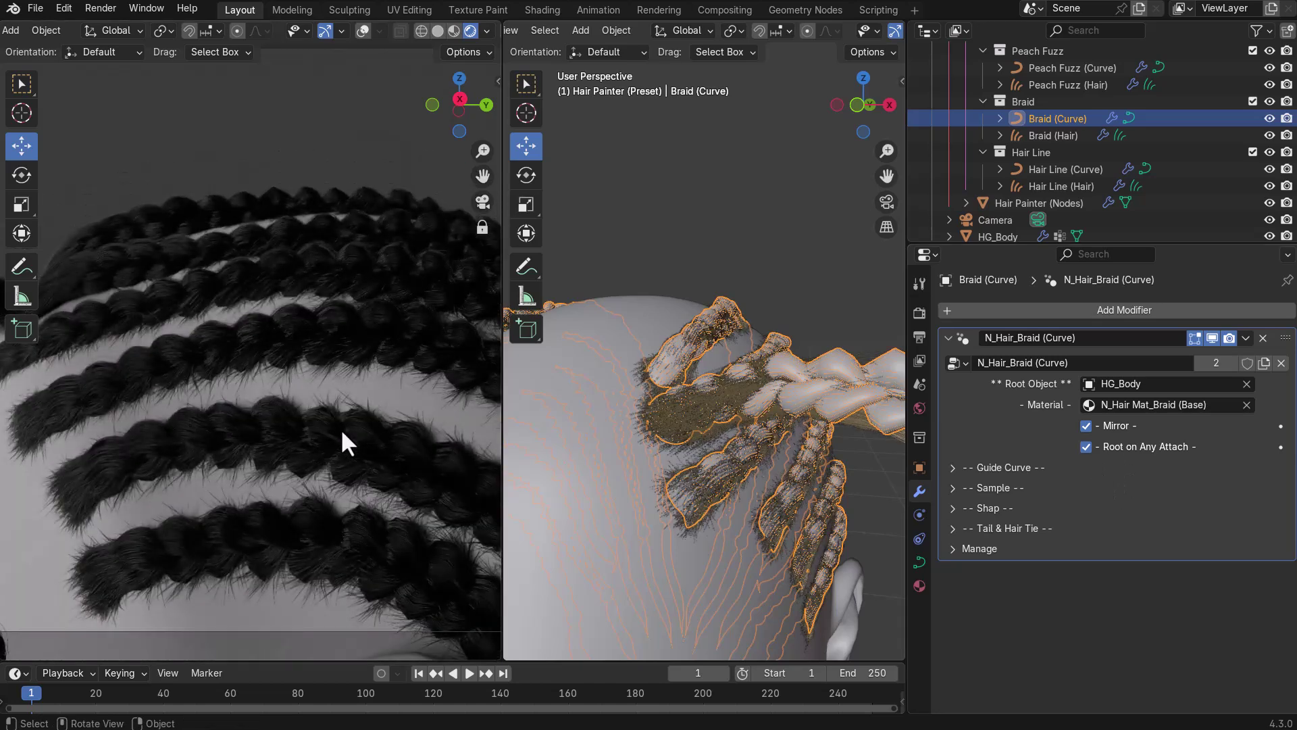
scroll(313, 423, down, 3)
middle_drag(313, 423, 27, 407)
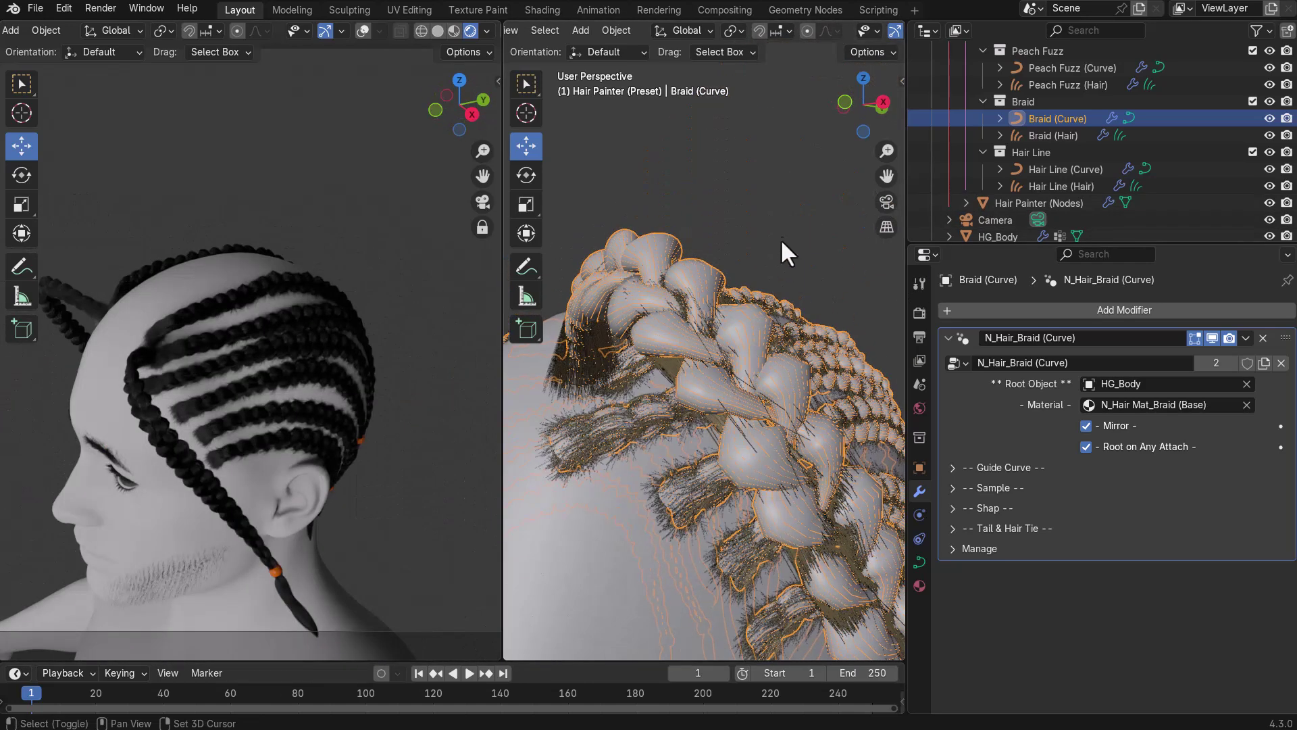
Show the Disable in Viewports toggles in the outliner and disable Braid (Curve) in the viewports.
click(778, 253)
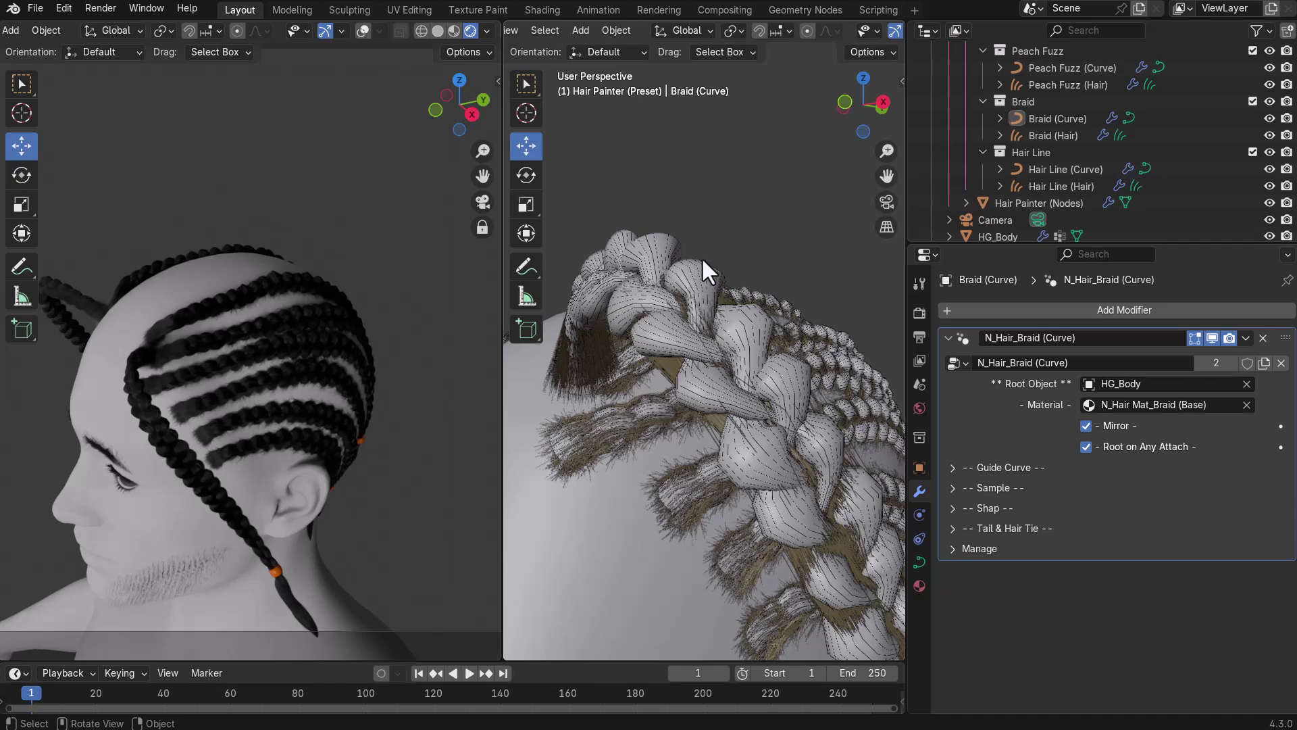
click(1258, 31)
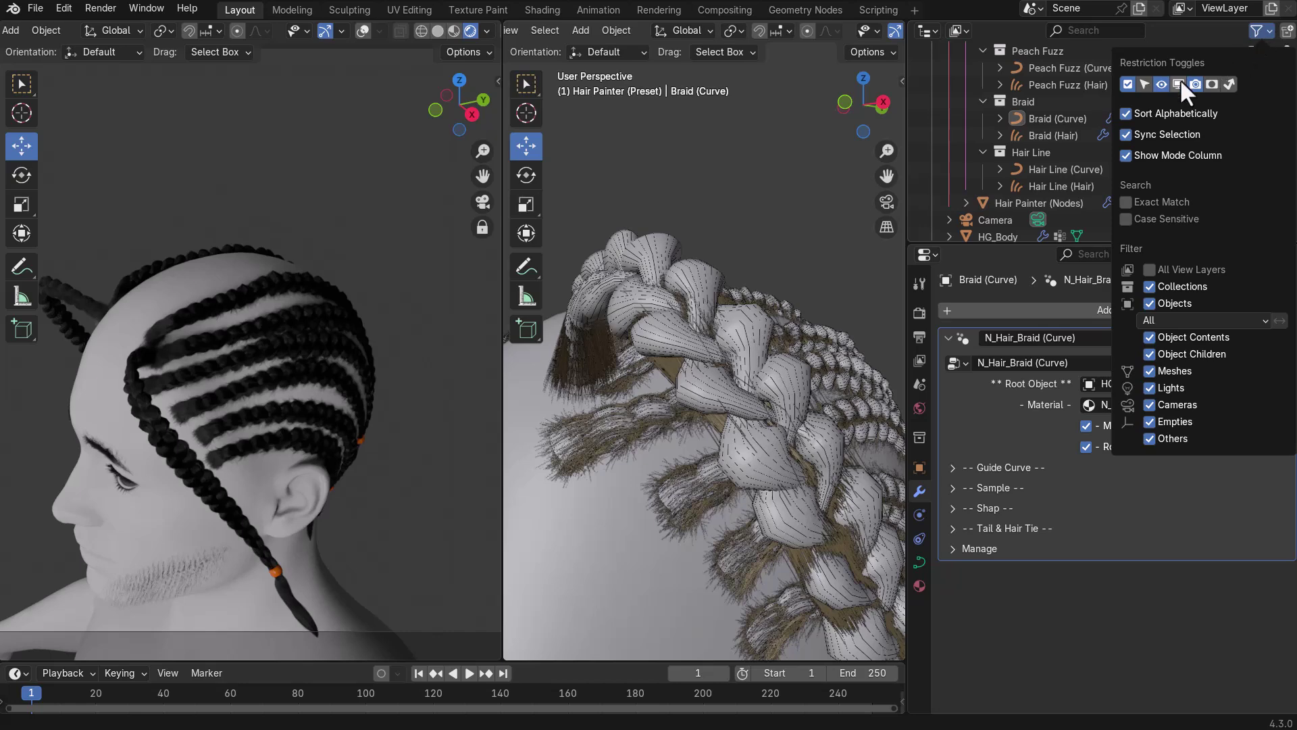
click(1264, 29)
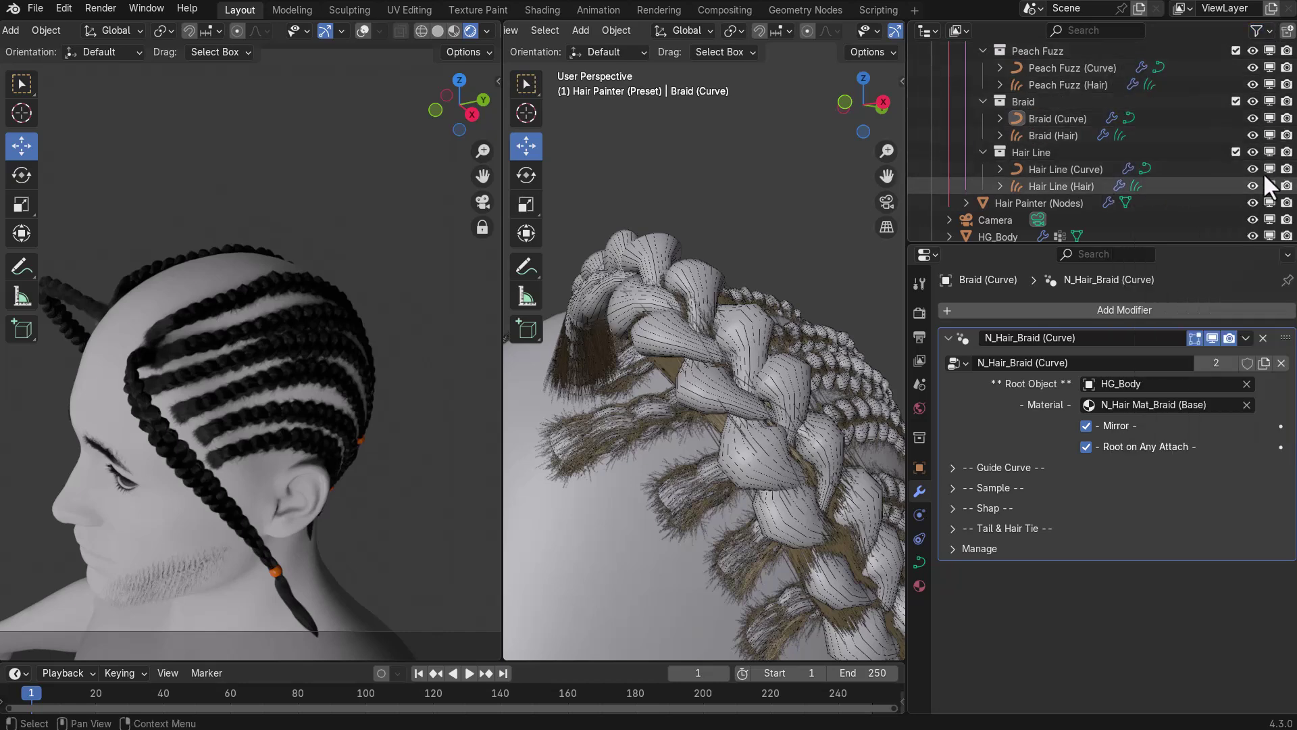
click(1269, 135)
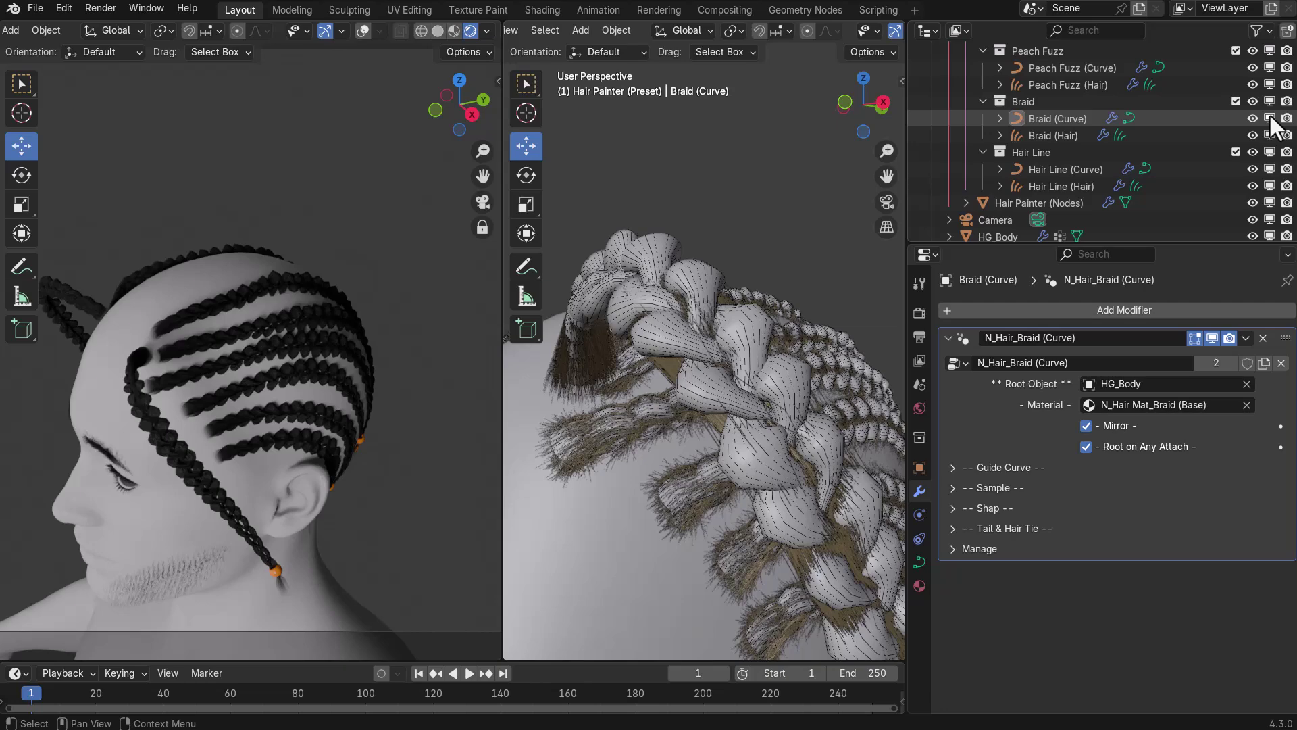
click(1270, 118)
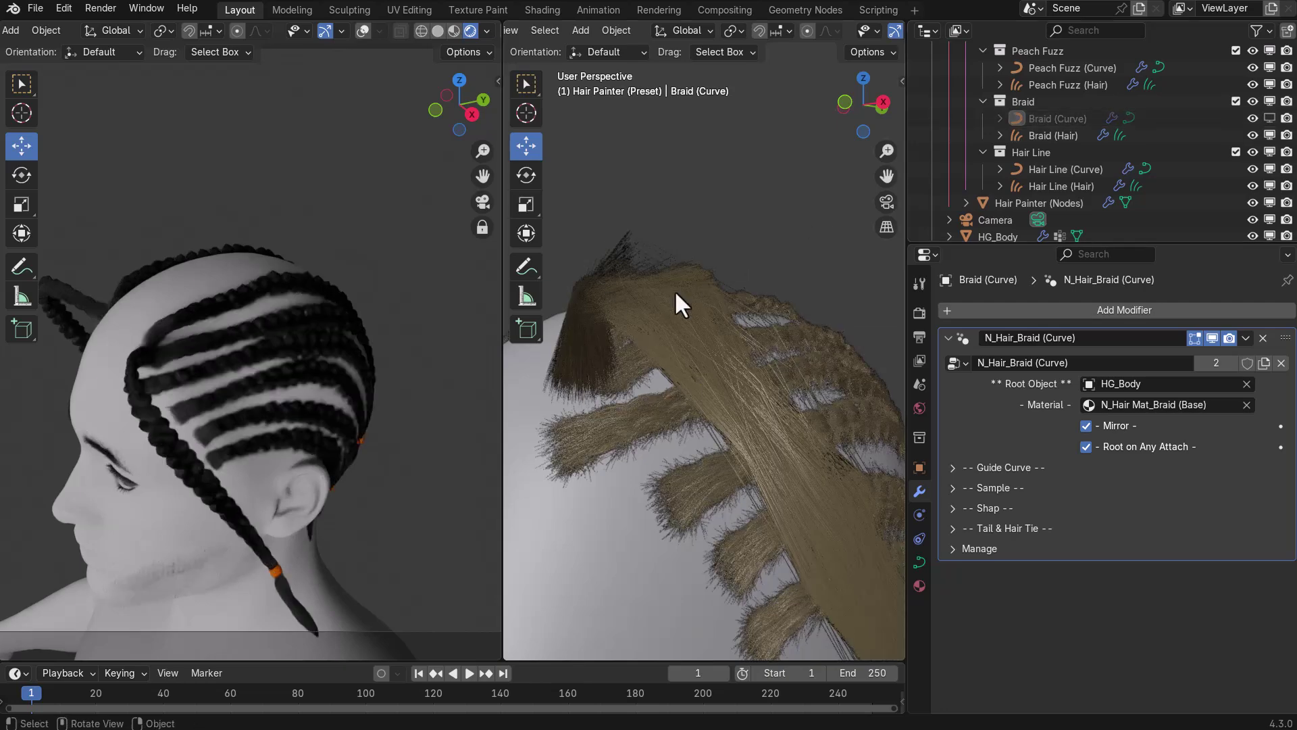
middle_drag(773, 333, 709, 363)
Set the Tail Scale of Braid (Curve) to 0.5 in its Tail & Hair Tie settings and examine the braid tail.
click(1043, 118)
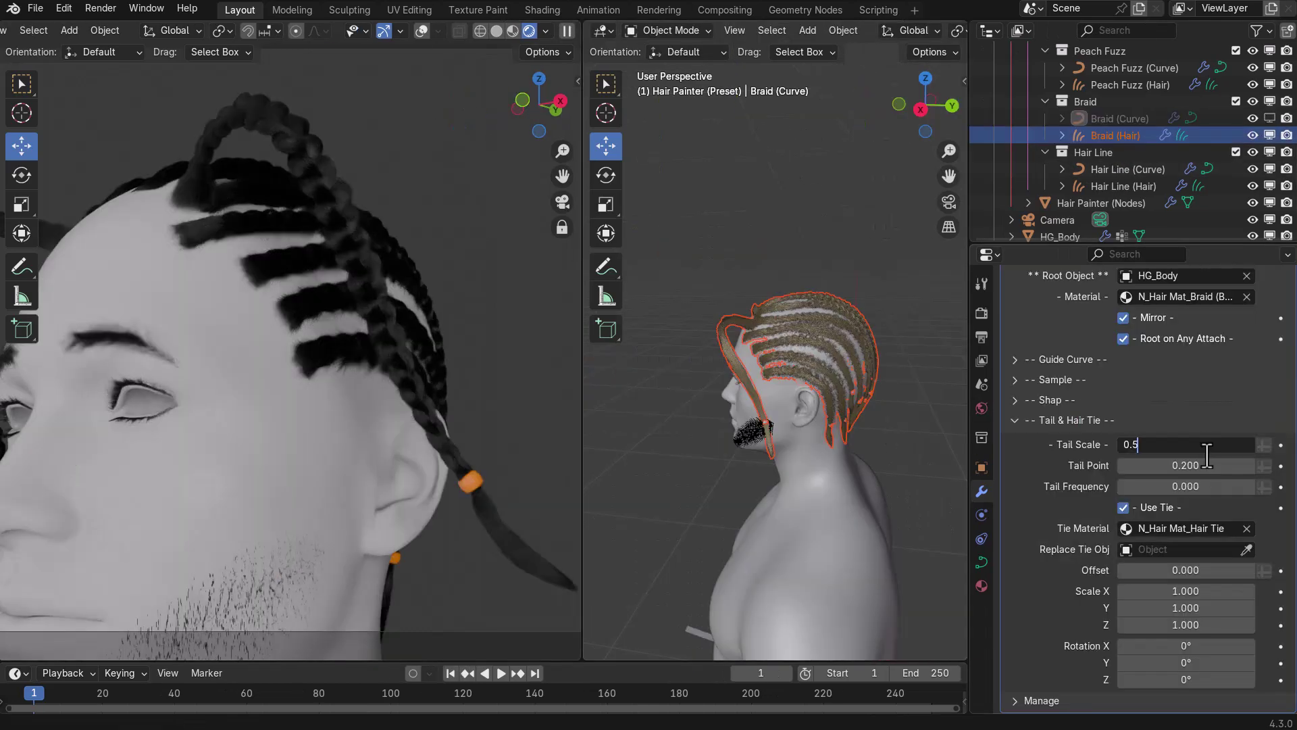
key(Return)
click(675, 488)
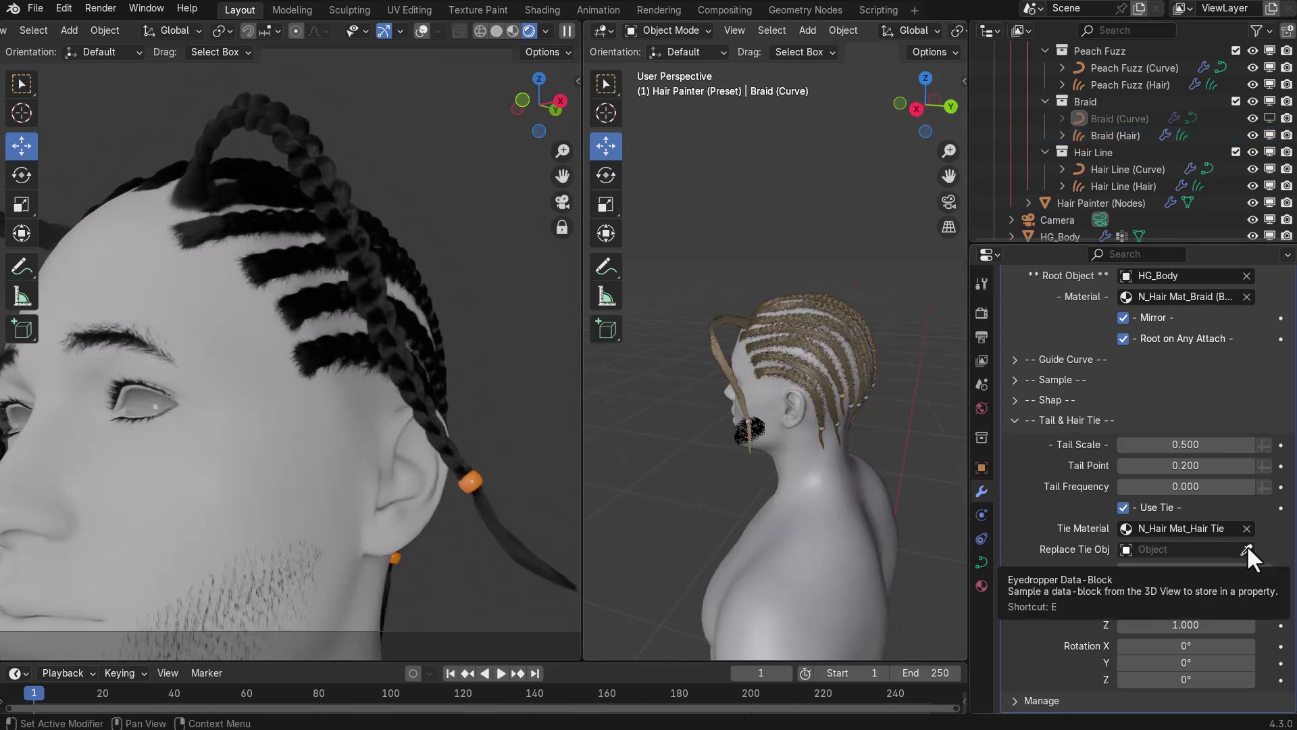
mouse_move(797, 476)
middle_down()
mouse_move(708, 476)
mouse_move(810, 466)
middle_up()
scroll(810, 466, up, 4)
mouse_move(399, 432)
middle_down()
mouse_move(386, 432)
mouse_move(412, 439)
middle_up()
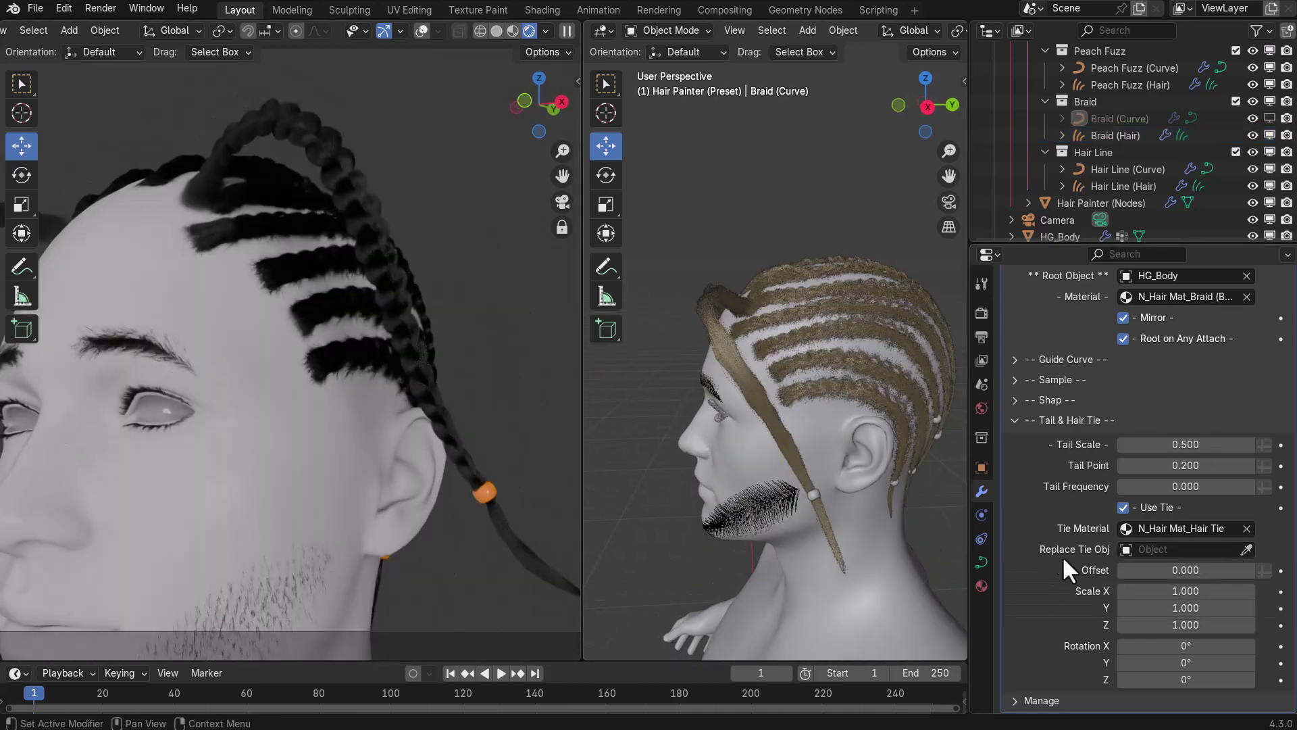
In the Shap settings of Braid (Curve), set the Scale to 1 and the Thickness to 1.
click(1015, 419)
click(1013, 507)
click(1209, 532)
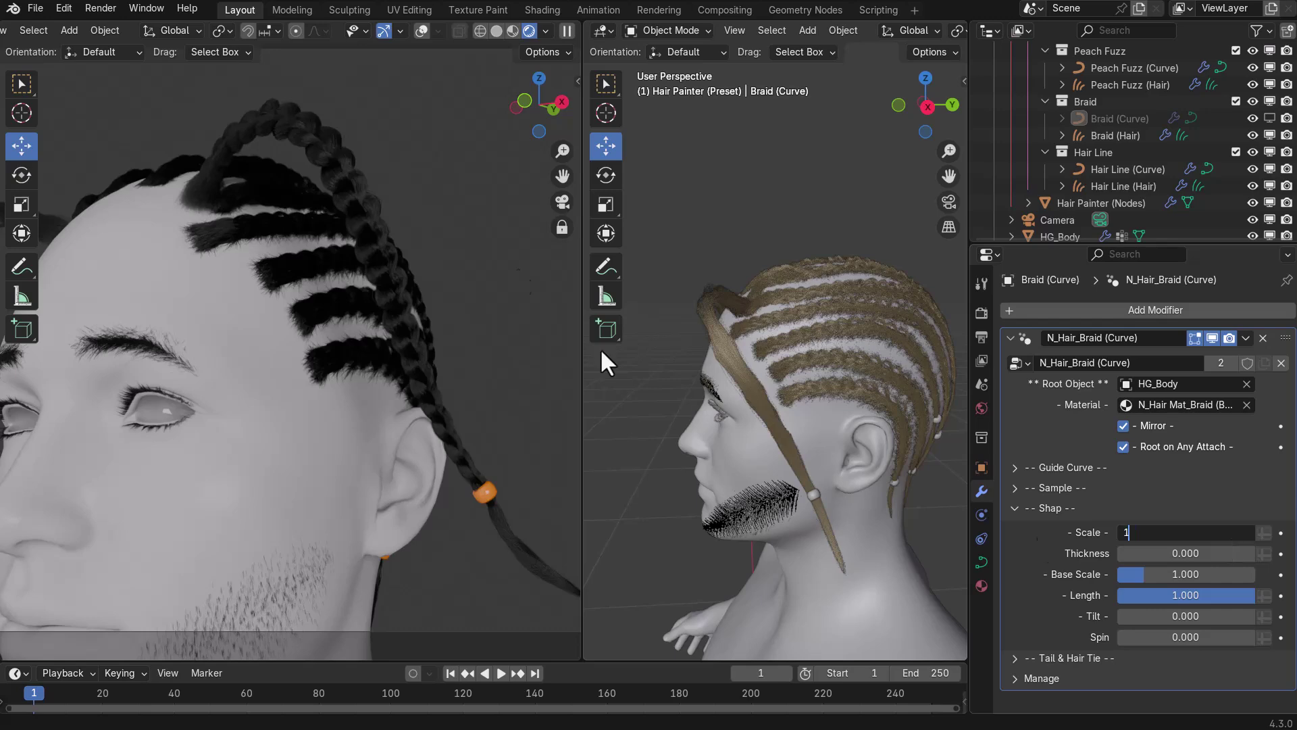
key(Return)
middle_drag(323, 362, 222, 378)
click(1186, 532)
click(1194, 548)
text(1)
key(Return)
Try a shorter braid Length while viewing the head from the front, and restore Length to 1.
middle_drag(314, 301, 346, 449)
drag(1243, 597, 1173, 598)
middle_drag(372, 462, 737, 505)
click(1219, 596)
text(1)
key(Return)
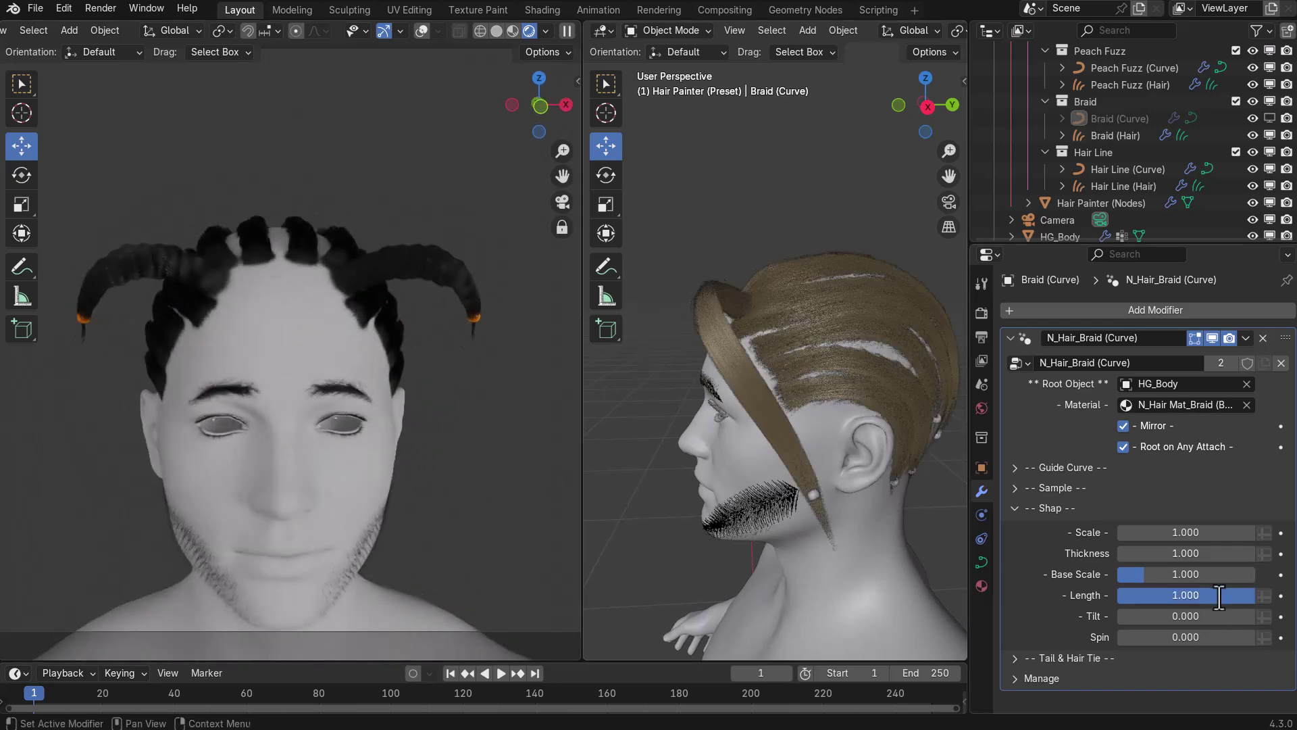
Set the Scale of the braids to 2 and their Thickness to 0.500.
click(1193, 571)
click(1196, 533)
text(2)
key(Return)
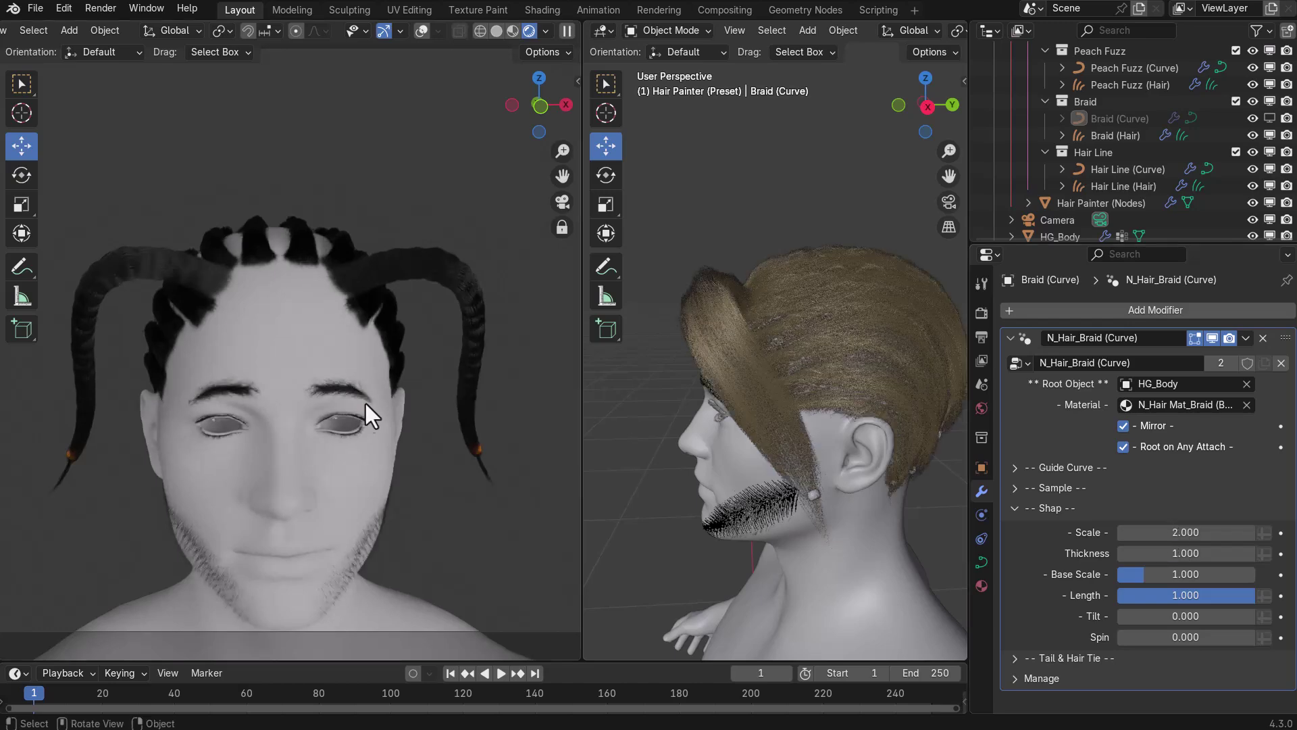
middle_drag(423, 470, 370, 466)
click(1185, 553)
text(0.500)
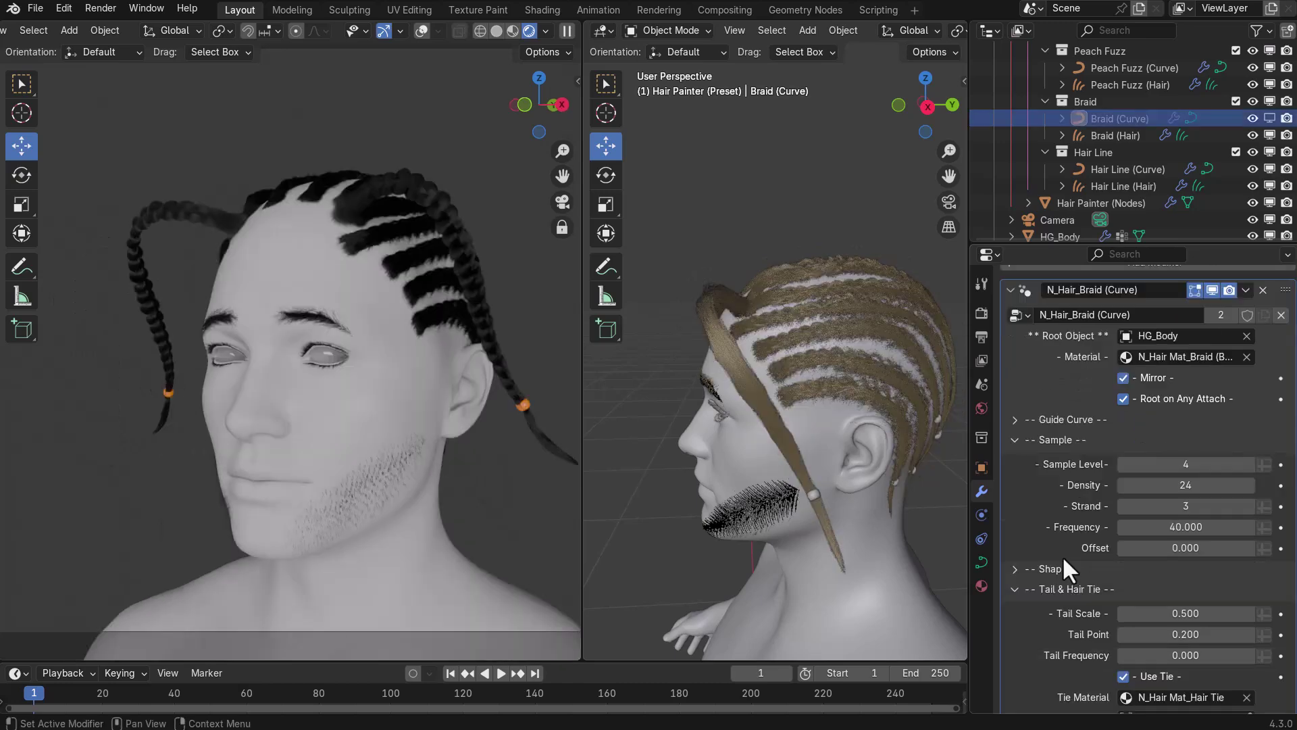
Try Braid (Curve) without its hair ties by disabling Use Tie.
scroll(1062, 556, down, 1)
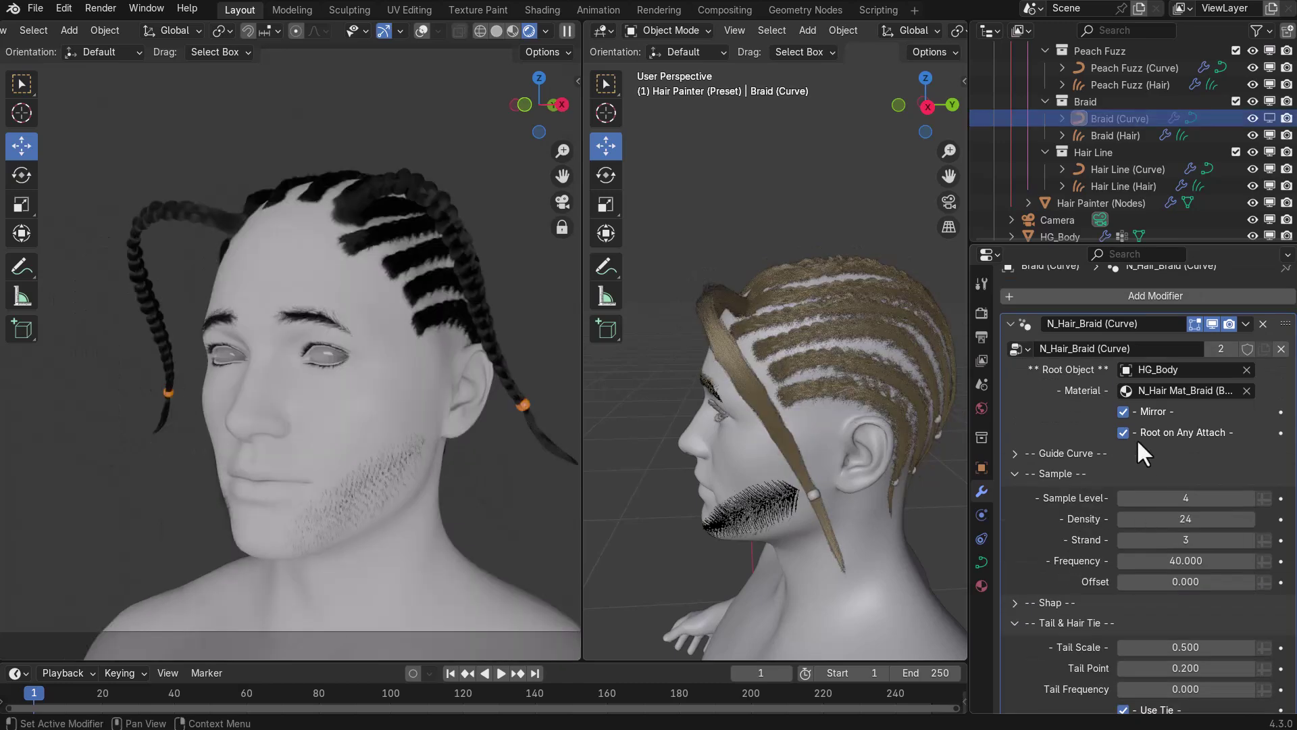
scroll(1137, 442, down, 5)
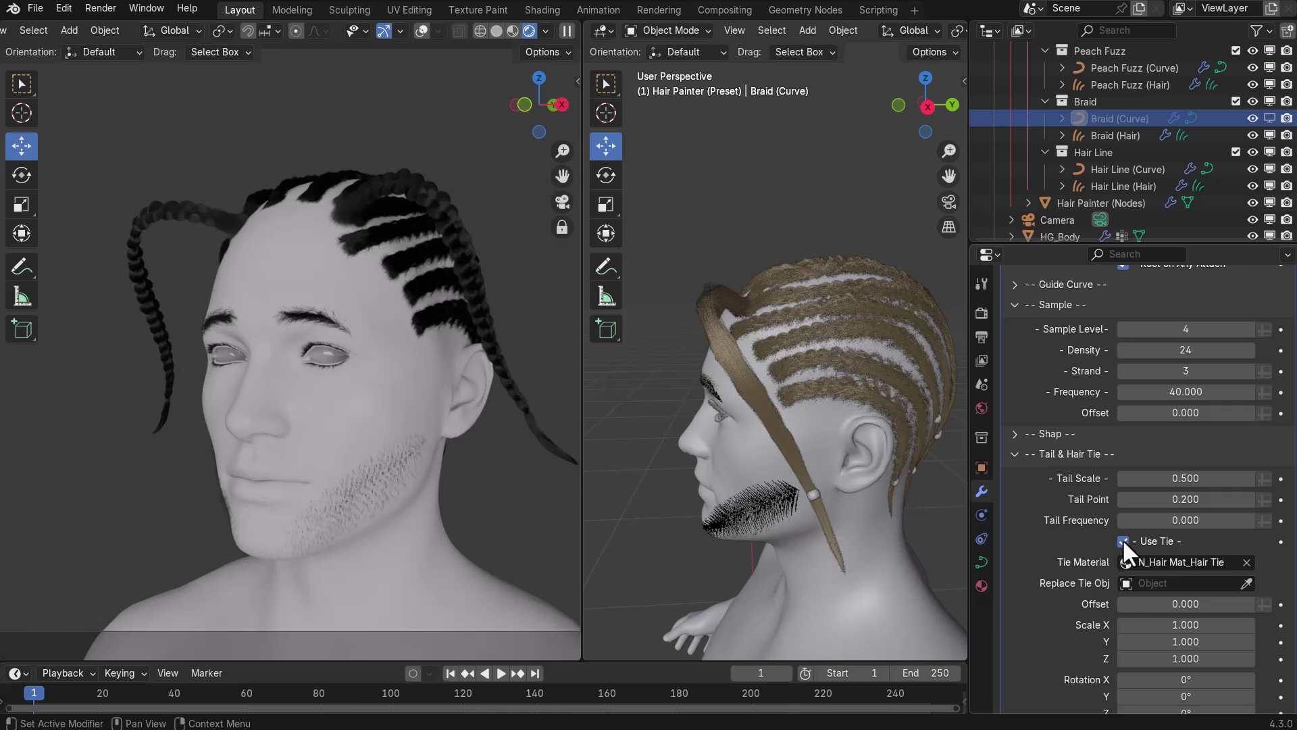
click(1123, 540)
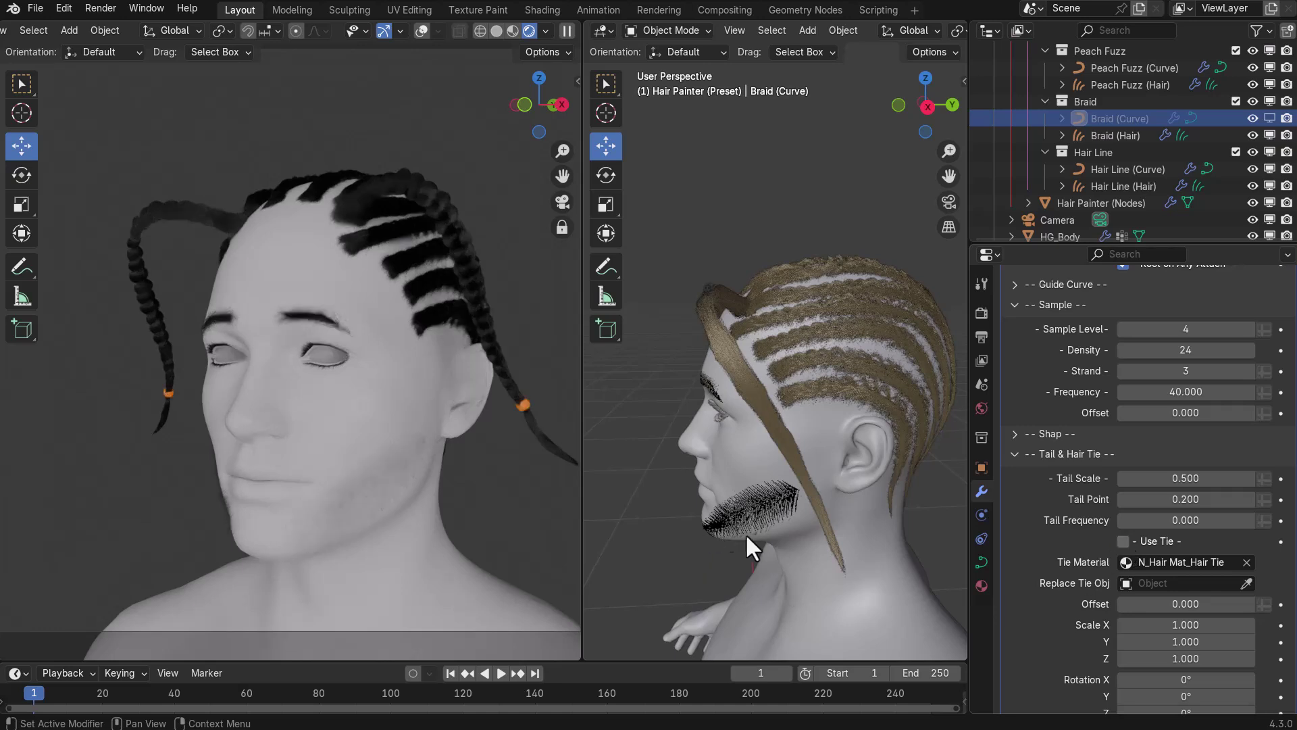
Change the Base Color of the N_Hair Mat_Hair Tie material to blue and return to the braid's modifier settings.
click(977, 584)
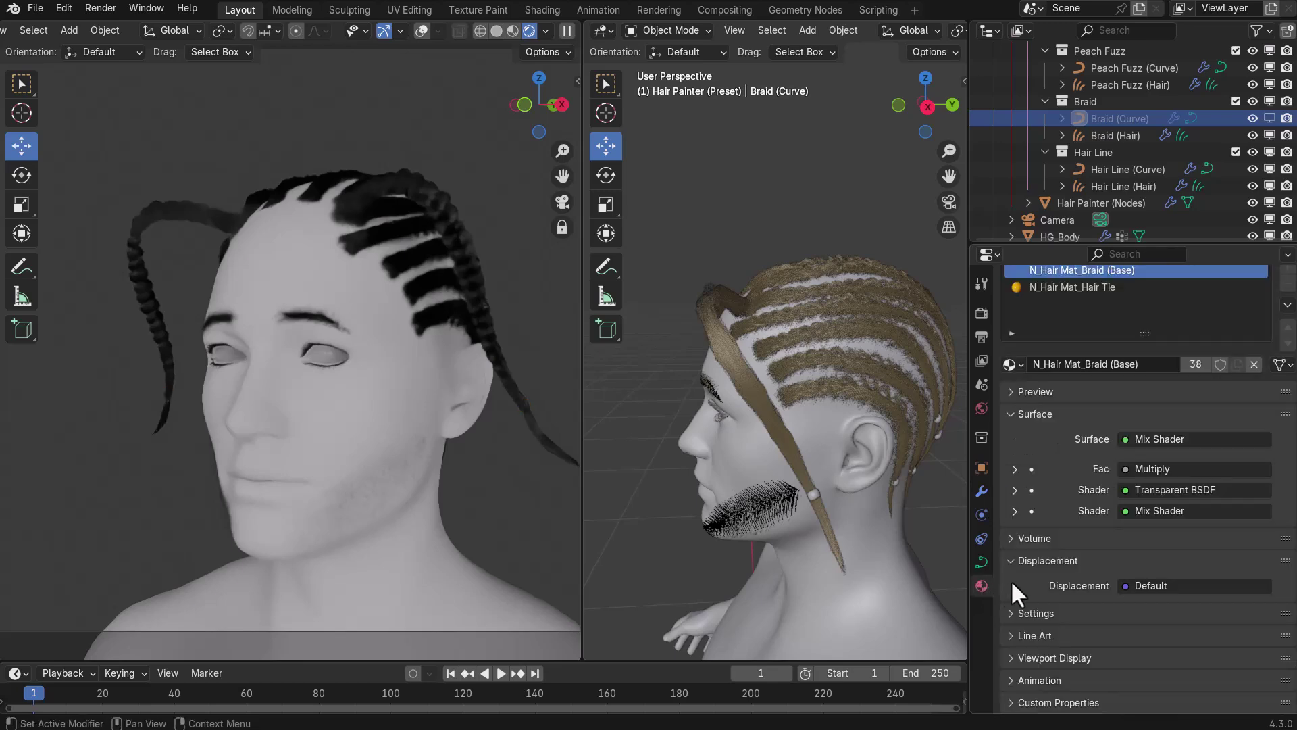
click(1067, 286)
click(1187, 473)
click(1181, 296)
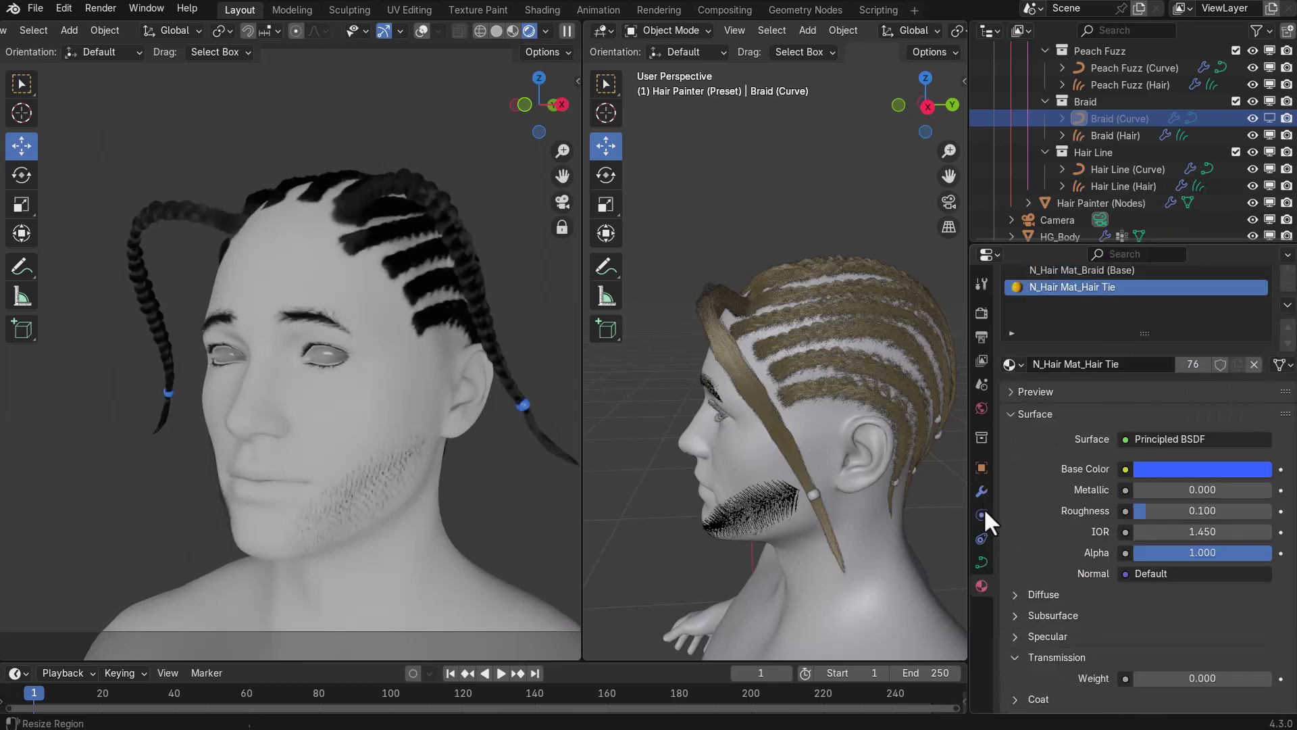
click(987, 489)
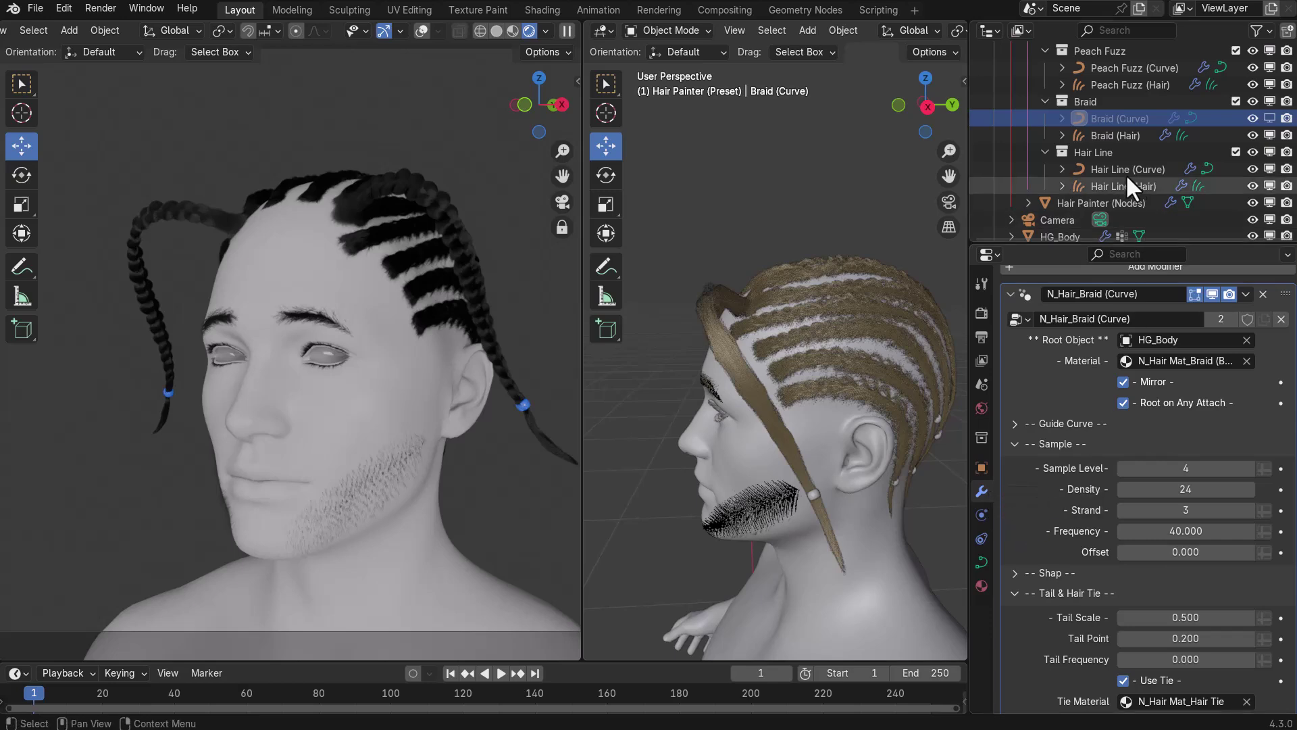
Select Braid (Hair), raise its Noise Hair Amount to 0.298 and examine the braids up close.
click(1116, 134)
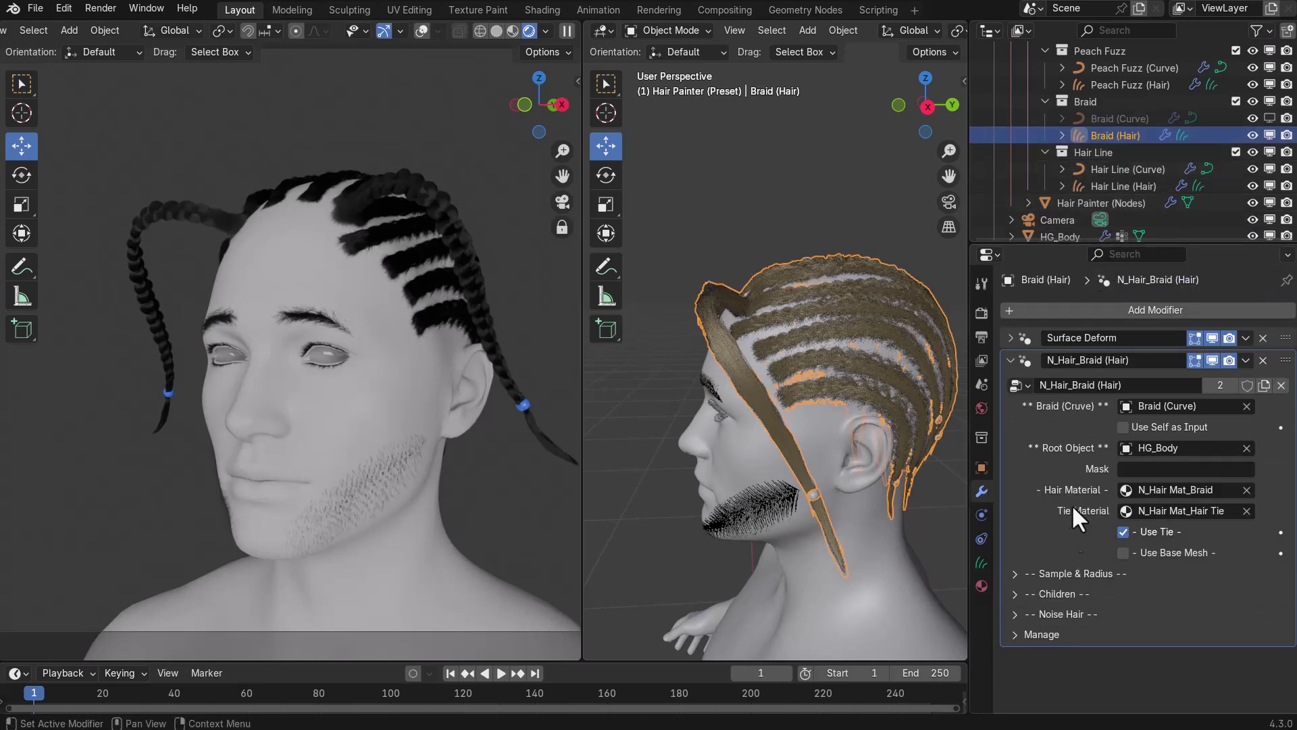
click(1013, 613)
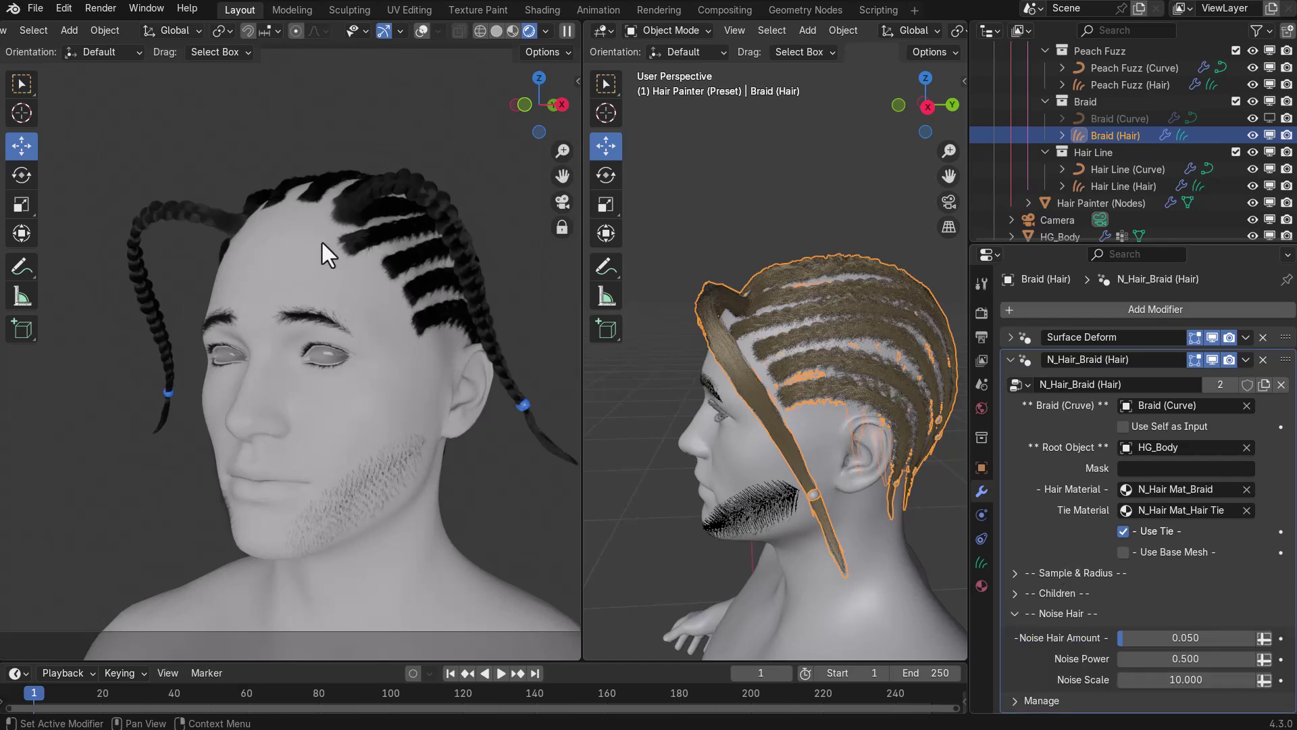
drag(1126, 638, 1158, 638)
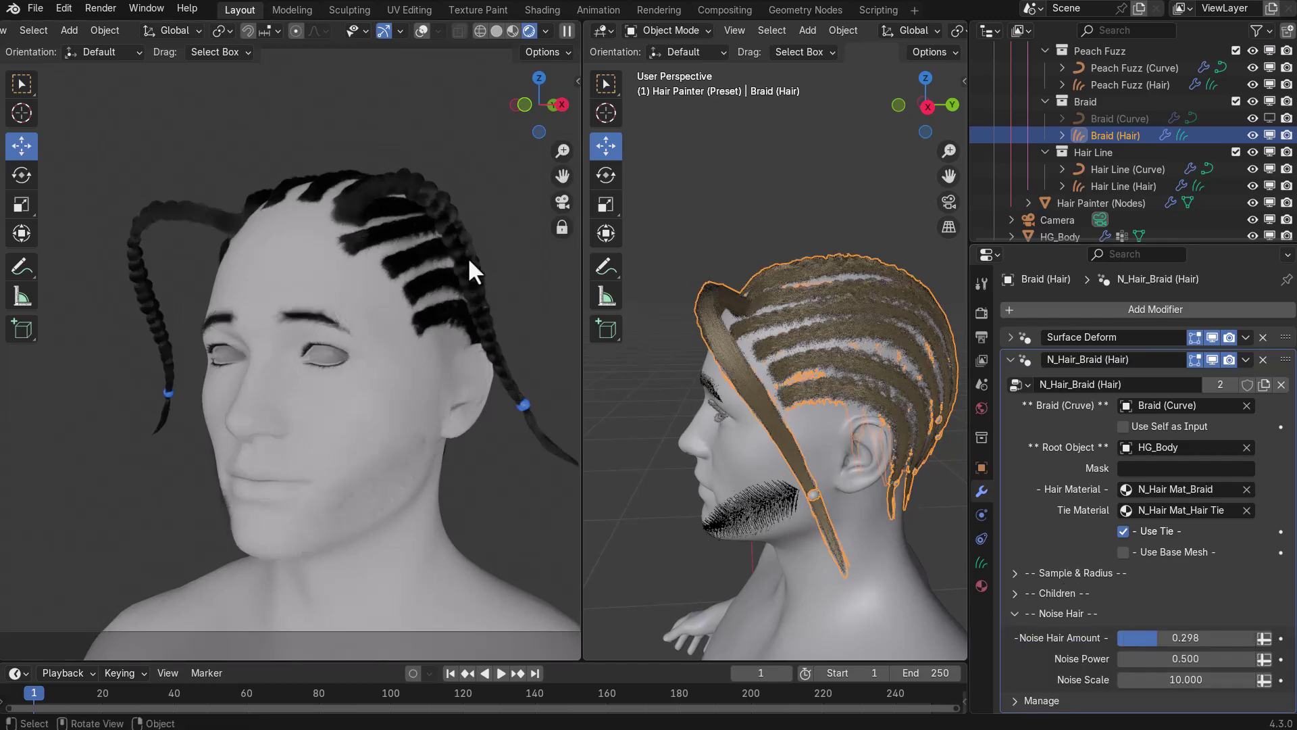
middle_drag(444, 258, 559, 391)
scroll(448, 248, up, 2)
Try a Children Count of 10 on Braid (Hair), restore it to 30 and expand the Sample & Radius settings.
click(1028, 594)
click(1162, 616)
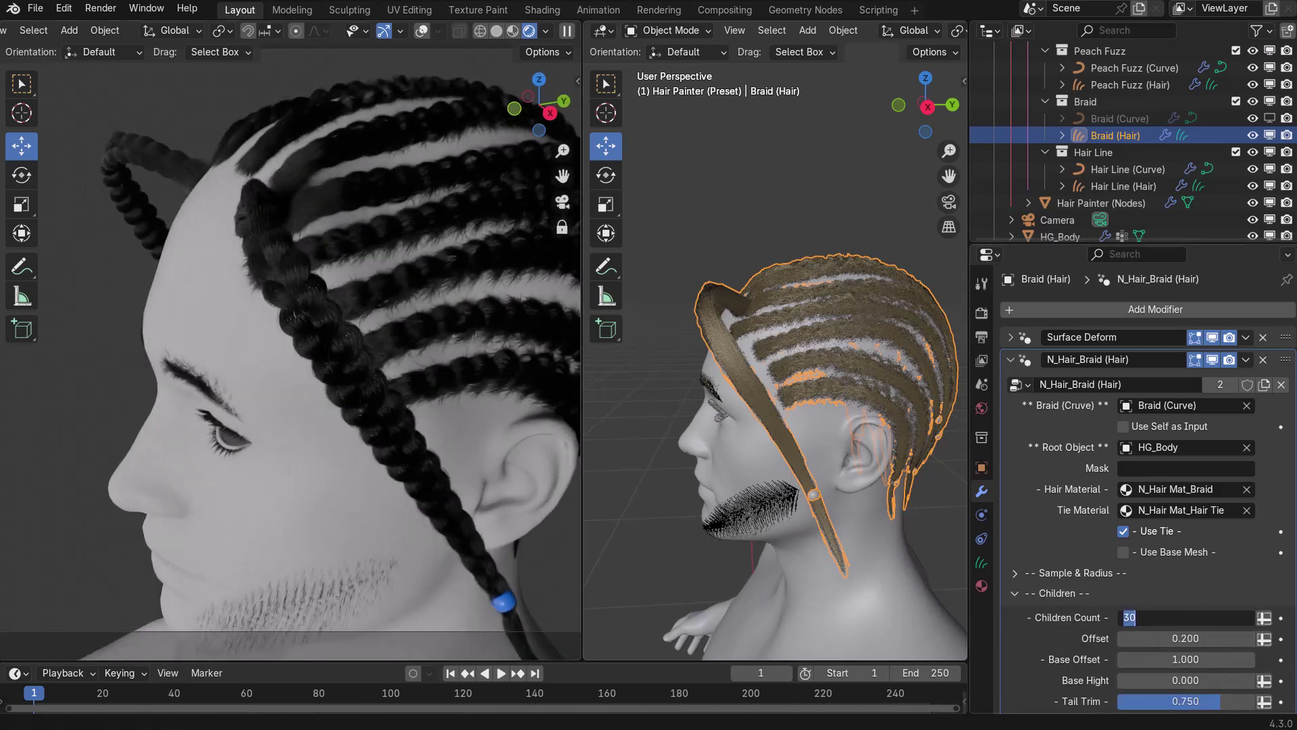
text(10)
key(Return)
click(1200, 619)
text(30)
click(1016, 572)
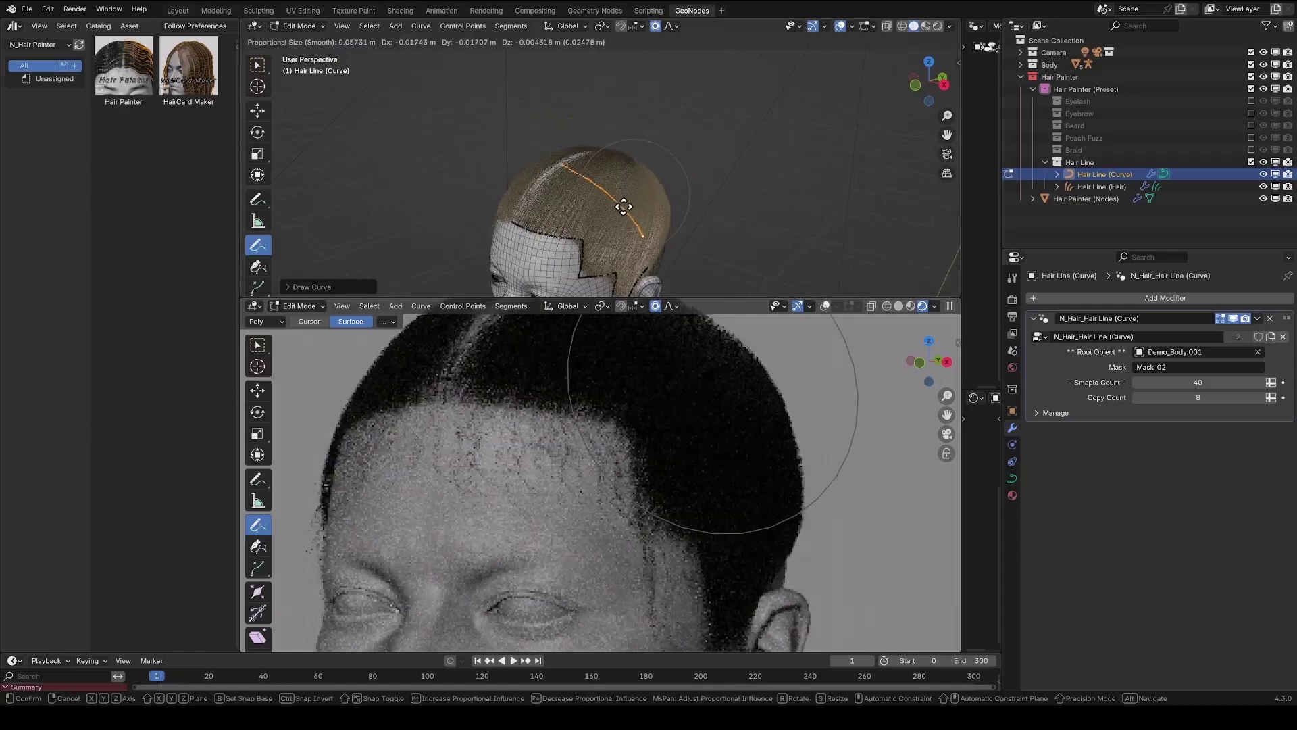
Adjust the Radius of Hair Line (Curve) control points and reposition a guide curve on the head with proportional editing.
key(n)
mouse_move(648, 139)
middle_down()
mouse_move(688, 134)
mouse_move(641, 152)
middle_up()
drag(879, 166, 850, 166)
shift+middle_drag(576, 291, 593, 223)
drag(669, 110, 707, 133)
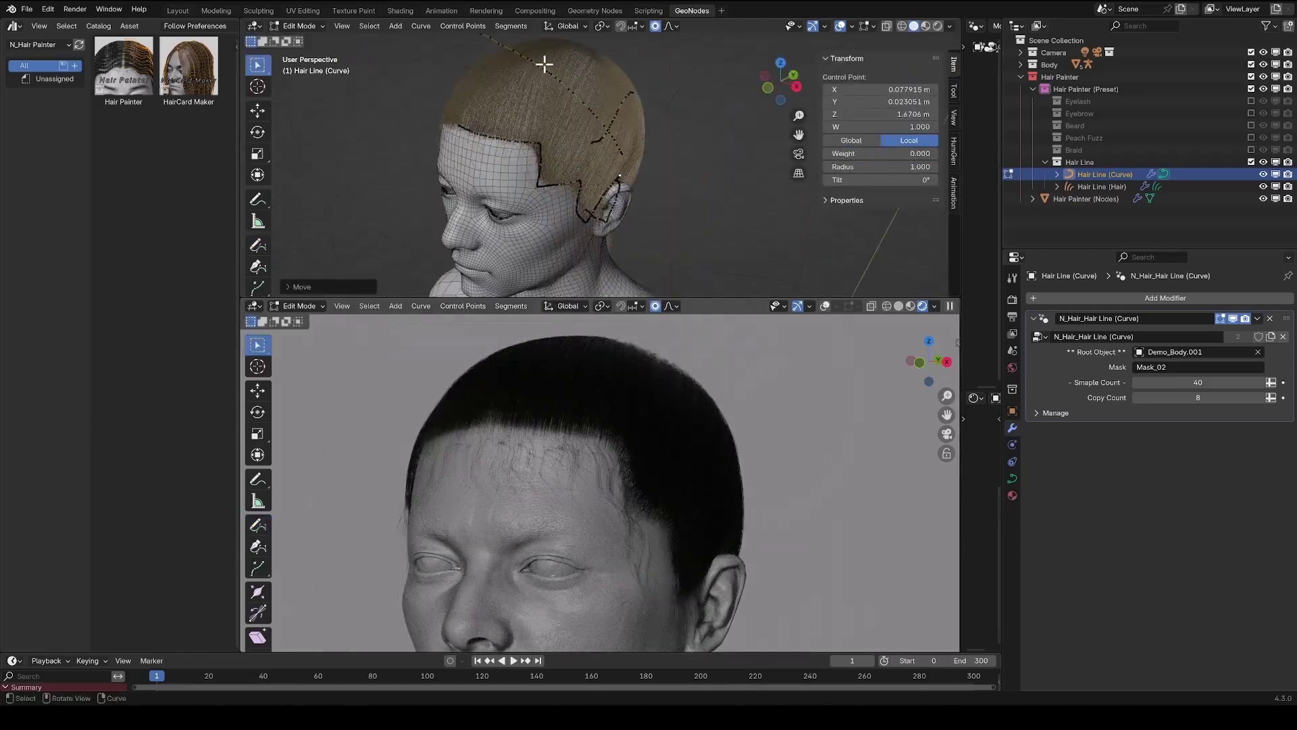
middle_drag(545, 63, 633, 152)
click(574, 95)
middle_drag(573, 95, 549, 152)
key(a)
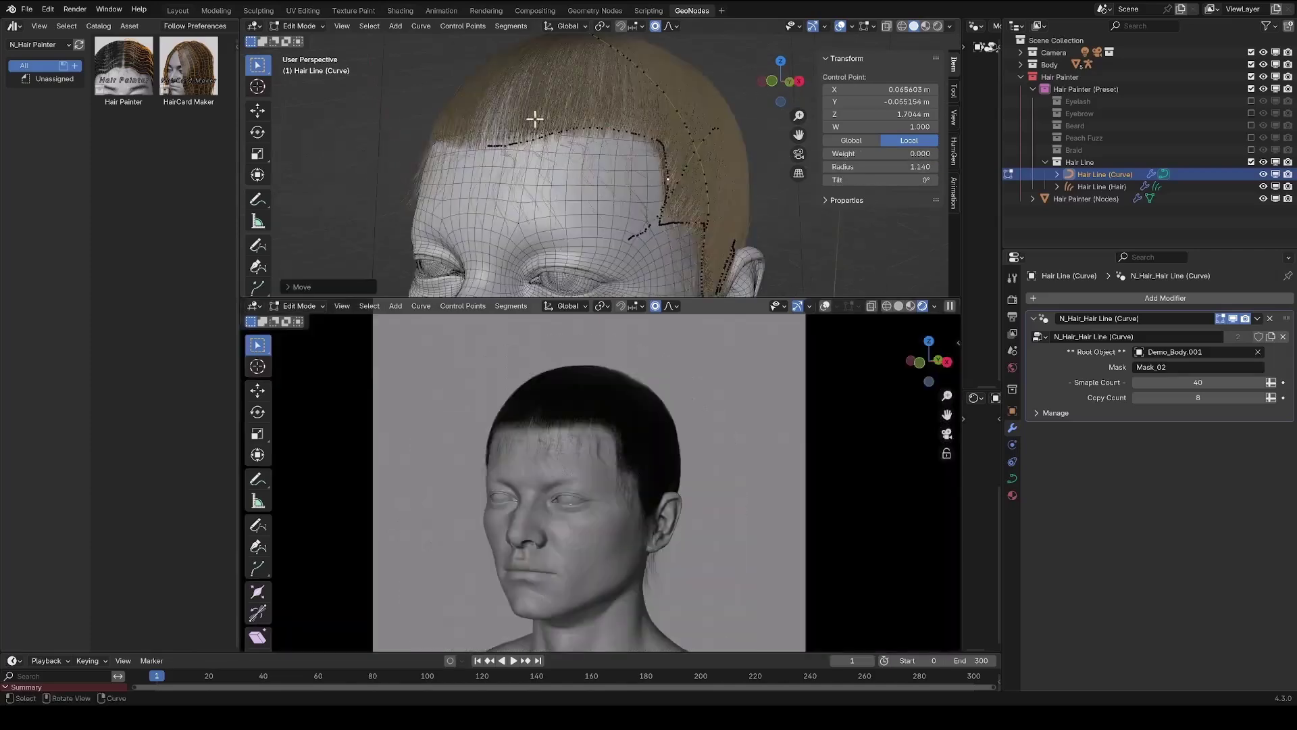
scroll(525, 362, up, 2)
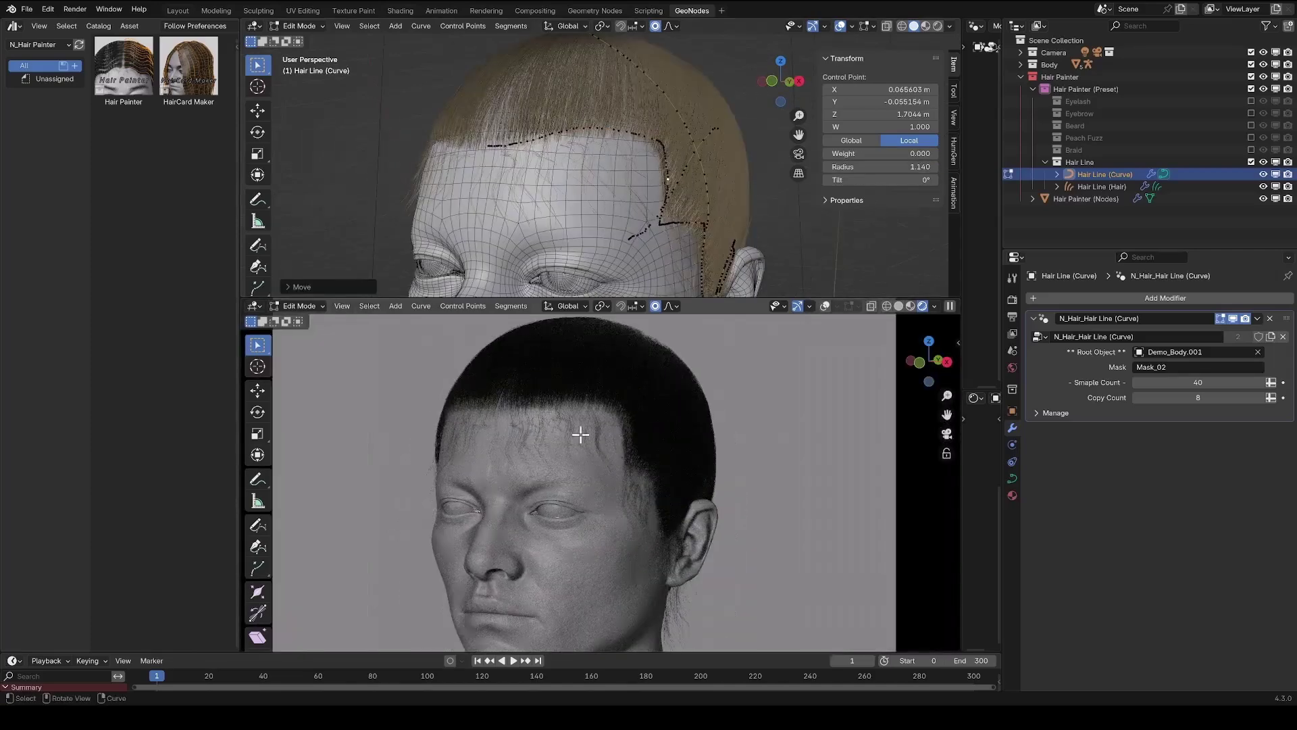
Select Hair Line (Hair) and toggle its hair options to isolate the baby hair along the forehead.
click(1102, 186)
click(1080, 519)
scroll(1108, 513, down, 1)
click(1137, 499)
click(1137, 499)
click(1044, 666)
scroll(1081, 649, down, 4)
click(1138, 623)
click(1139, 623)
click(1139, 346)
Set the Main baby hair's Length to 2.120 and Flat to 1.000, and adjust its Offset Z.
scroll(1138, 405, down, 5)
scroll(1175, 445, up, 1)
mouse_move(1198, 449)
mouse_down()
mouse_move(1169, 449)
mouse_move(1264, 449)
mouse_move(1197, 448)
mouse_up()
drag(1197, 464, 1206, 535)
scroll(1198, 473, down, 1)
scroll(1197, 483, down, 1)
key(Escape)
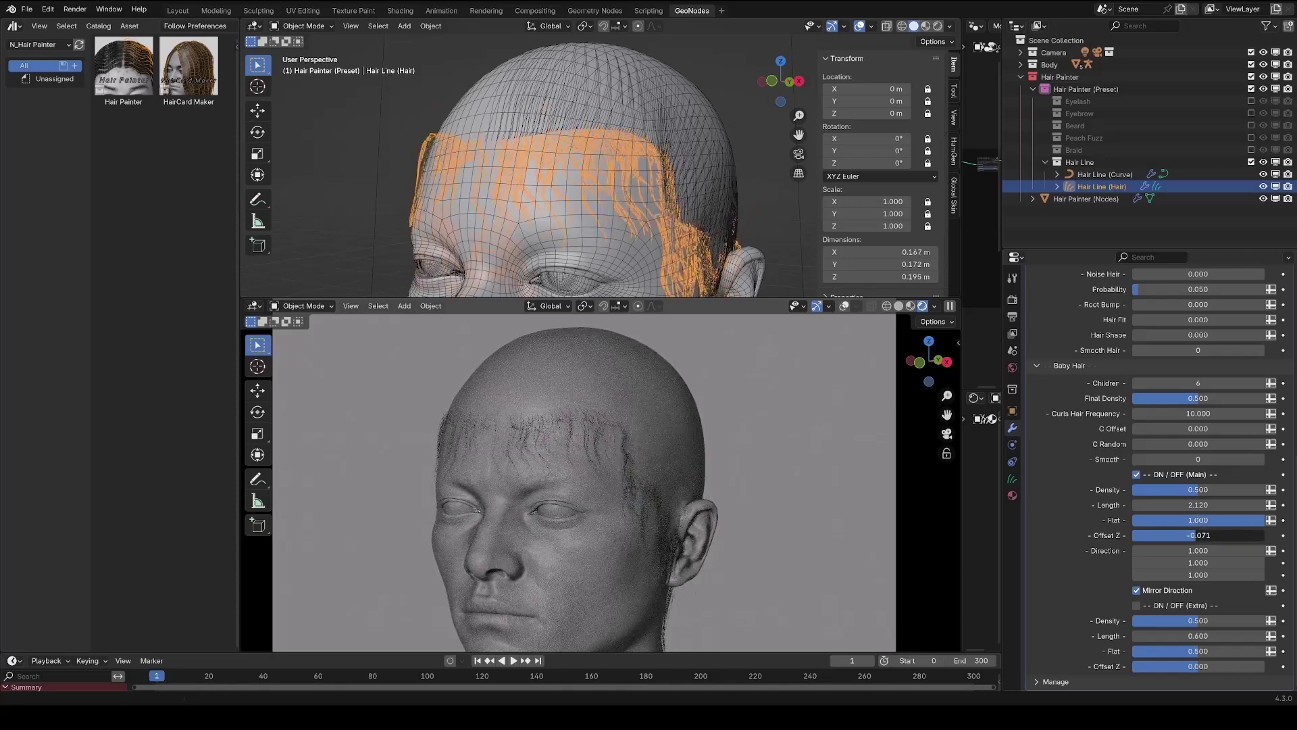
scroll(1197, 406, up, 5)
click(1138, 451)
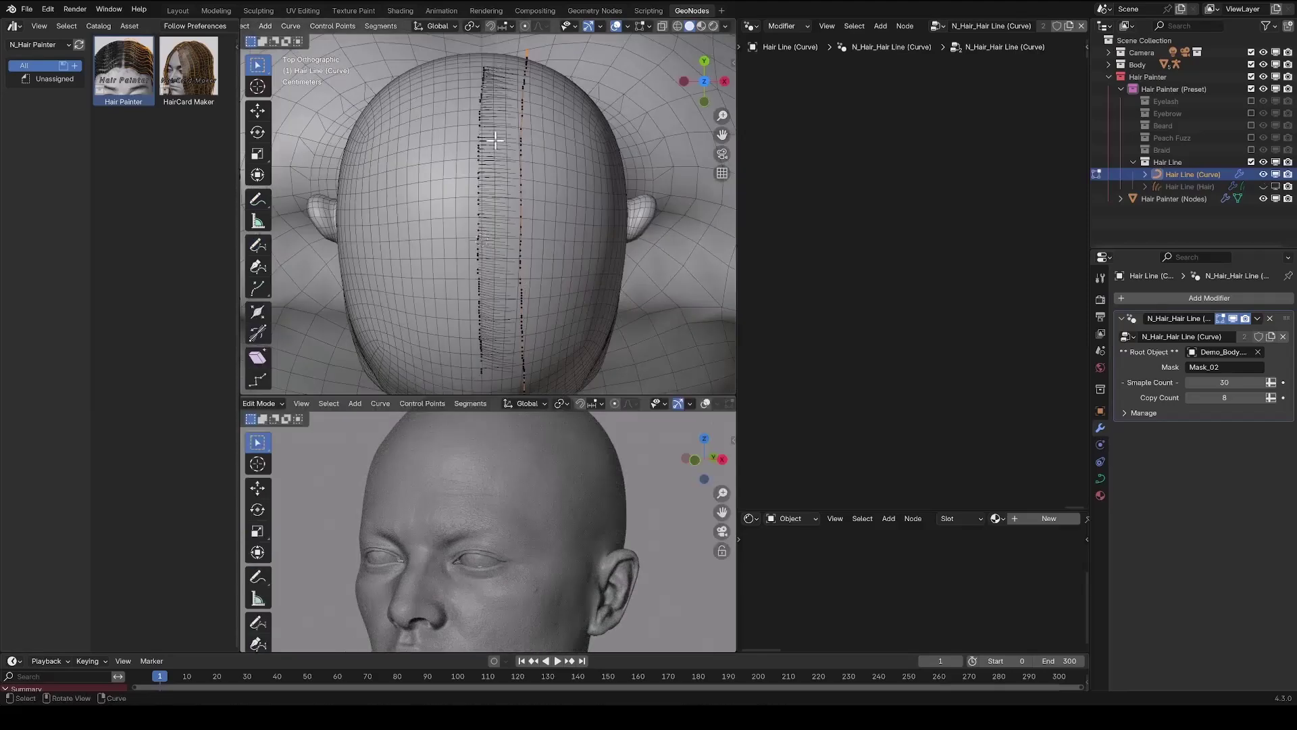
Select all Hair Line (Curve) points along the head's centre parting and move guide points with proportional editing.
key(a)
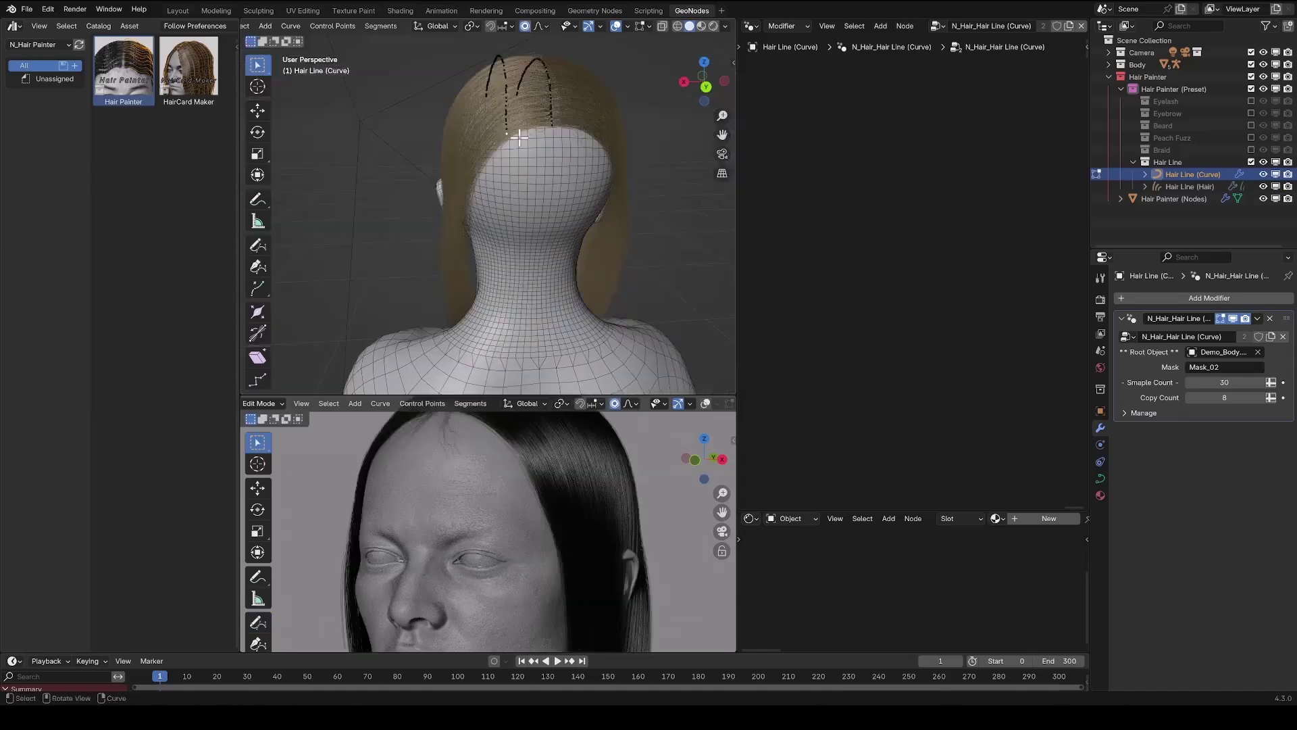
key(g)
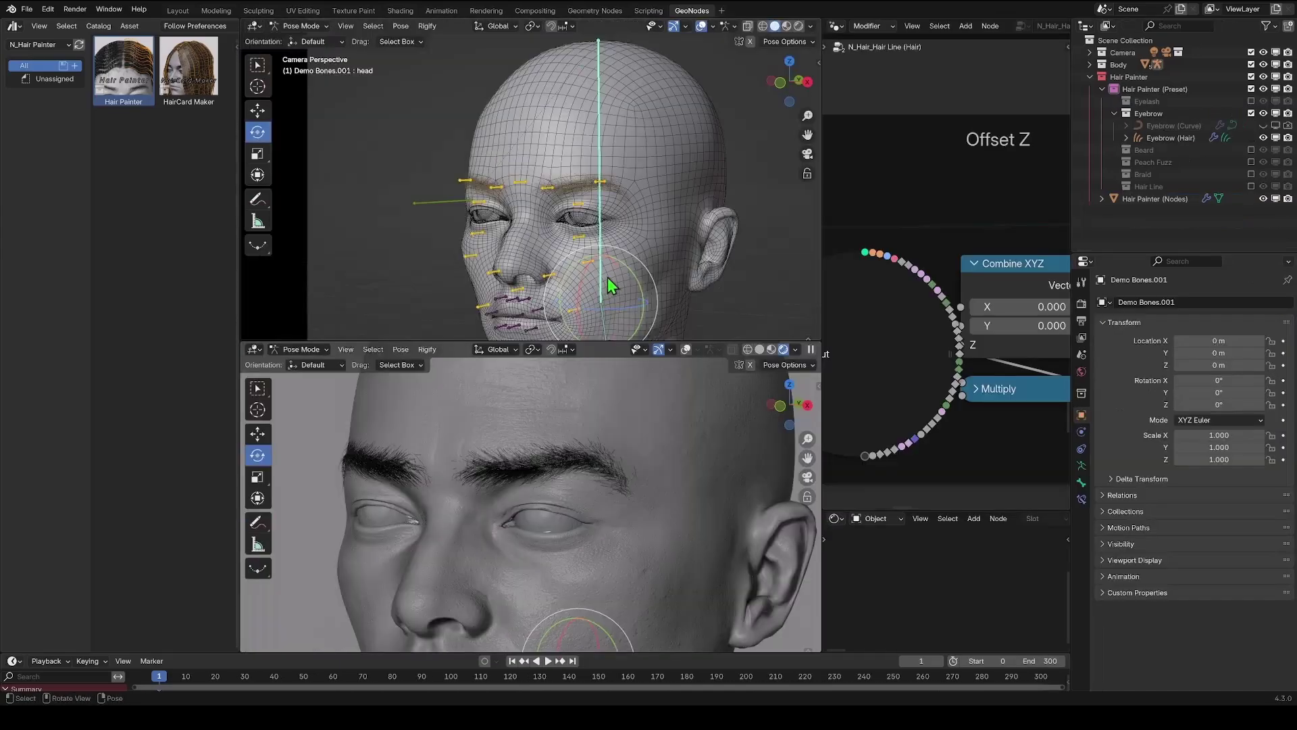
Rotate the head bone to test the eyebrows and inspect the Curl Hair Curves modifier of Eyebrow (Hair).
drag(608, 277, 594, 247)
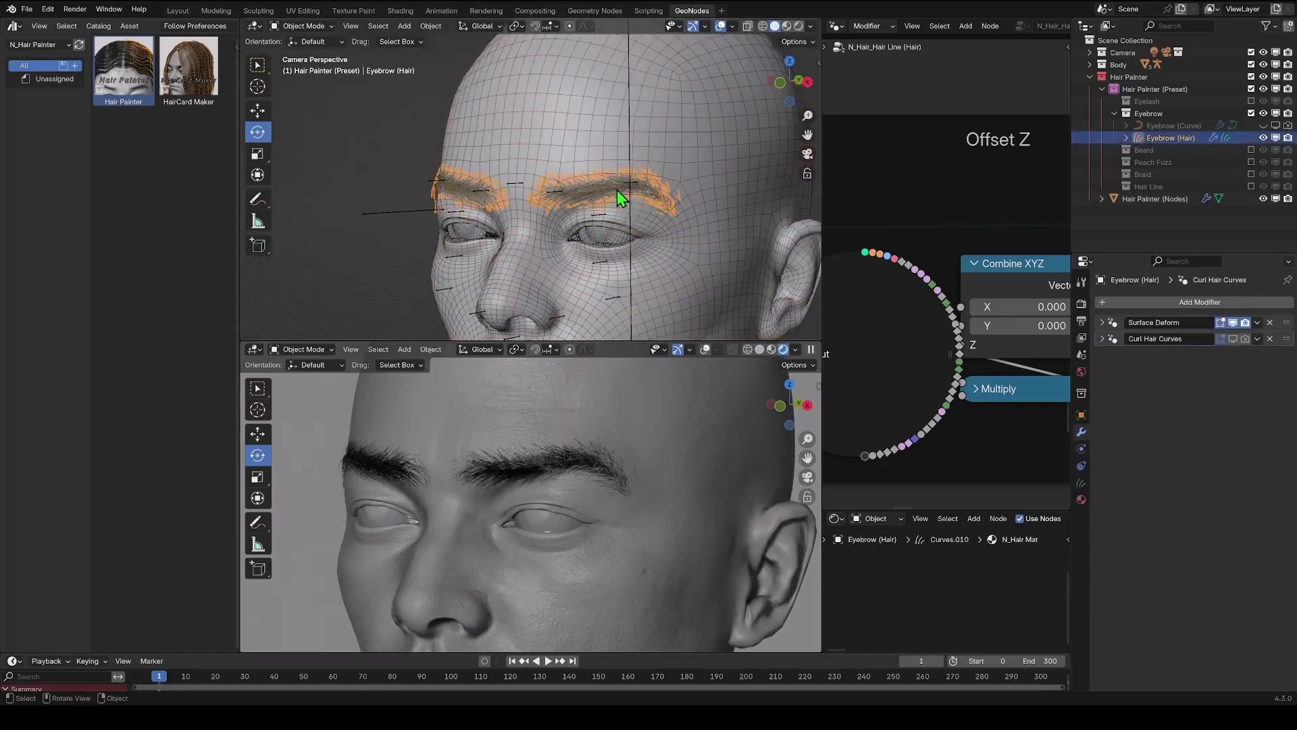
click(1102, 339)
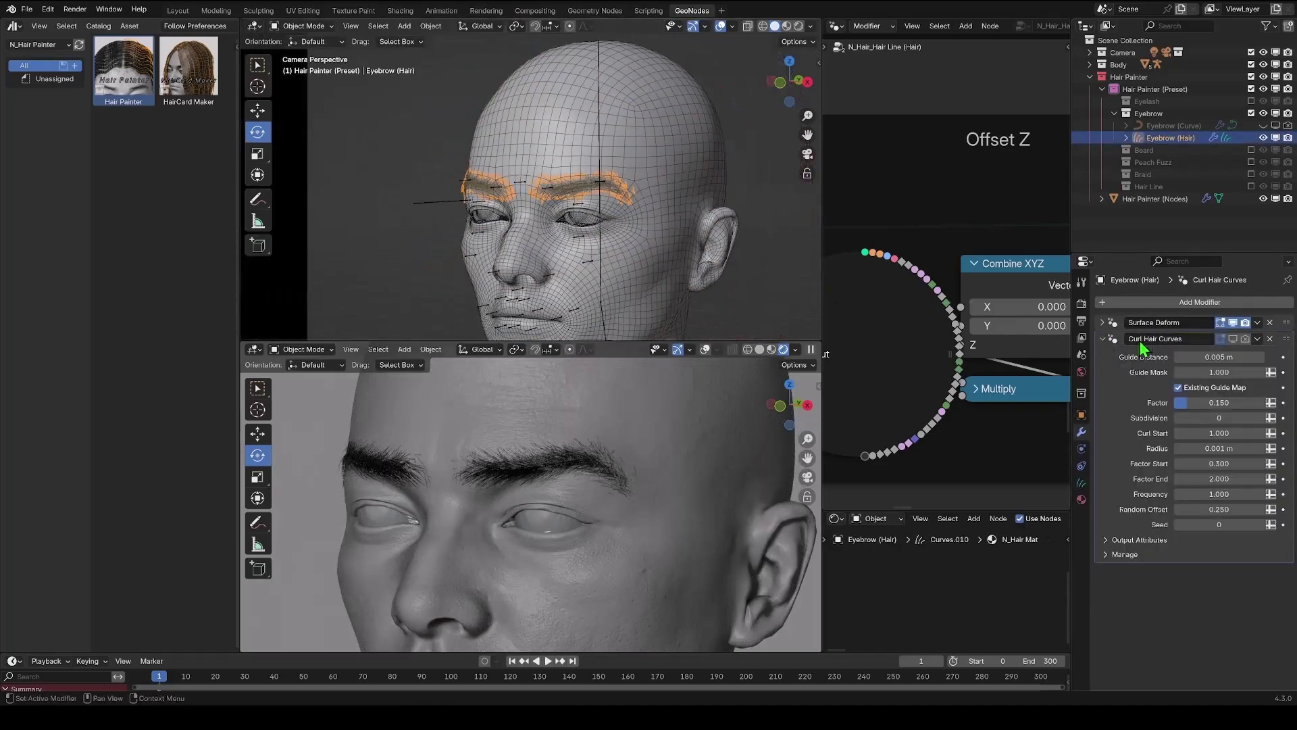
Add a Geometry Nodes modifier to Eyebrow (Hair) using N_Hair_Hair Deform on Baked Surface, with Demo_Body.001 as Surface Object.
click(1152, 304)
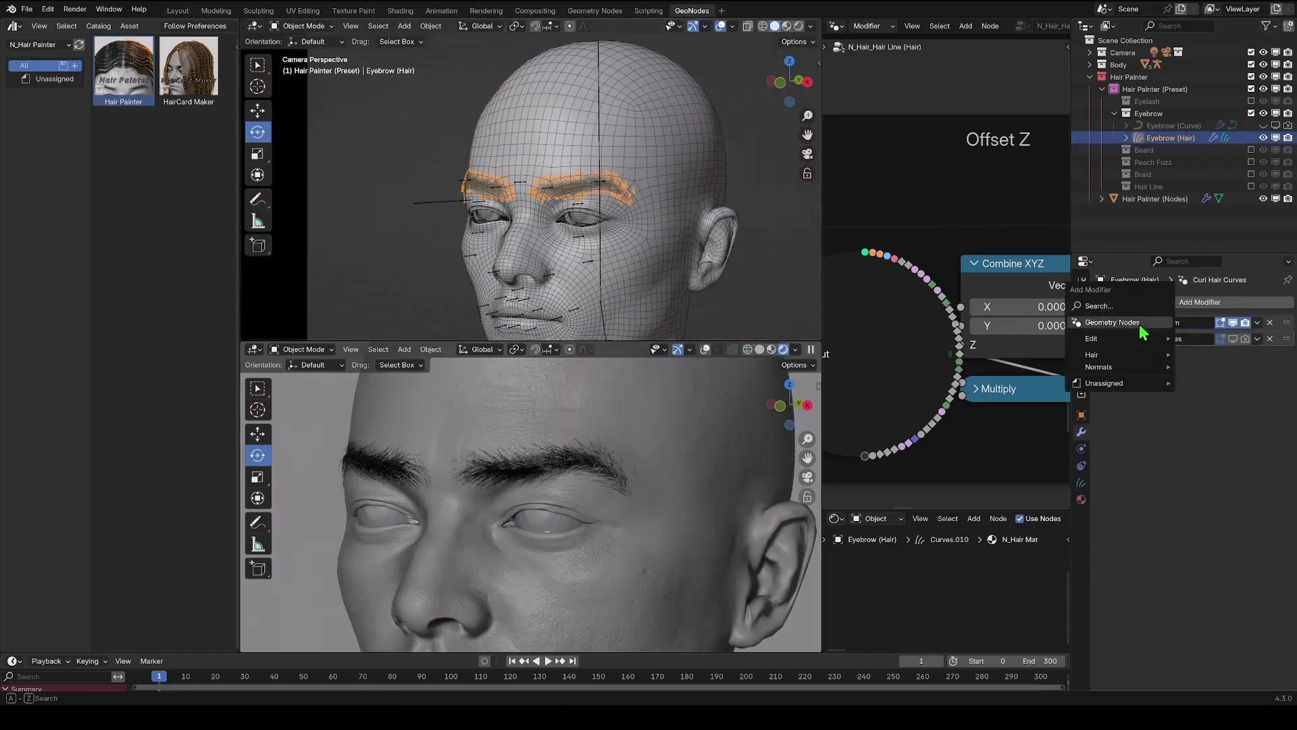
click(1142, 327)
click(1109, 373)
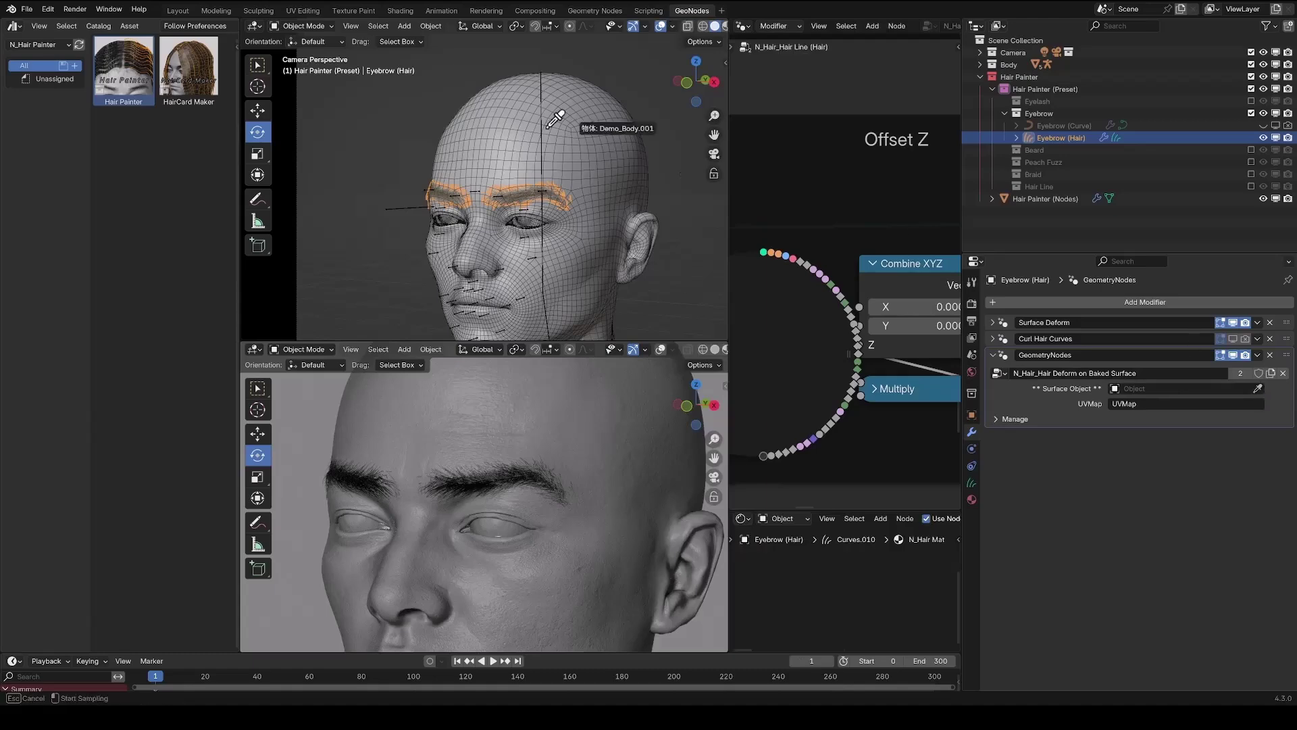
click(618, 119)
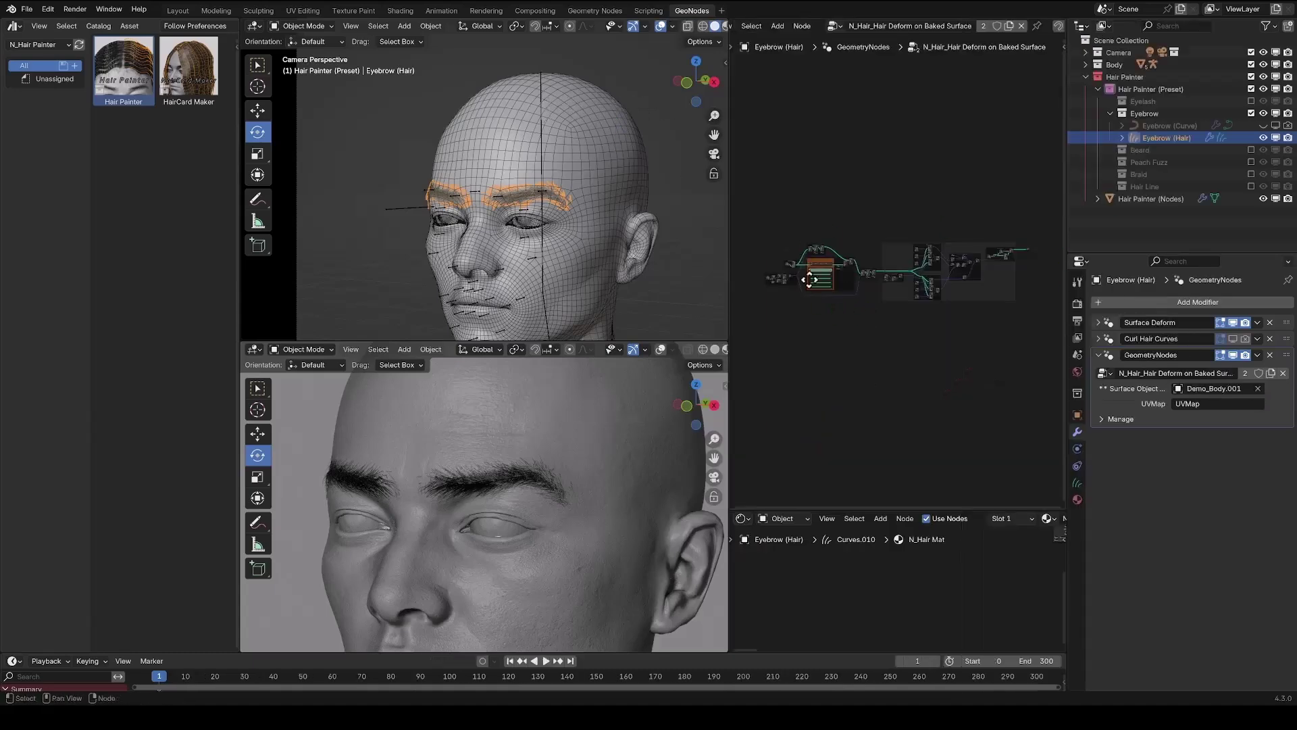
Bake the Hair Deform on Baked Surface node in Still mode and apply the GeometryNodes modifier.
scroll(809, 279, up, 10)
click(909, 238)
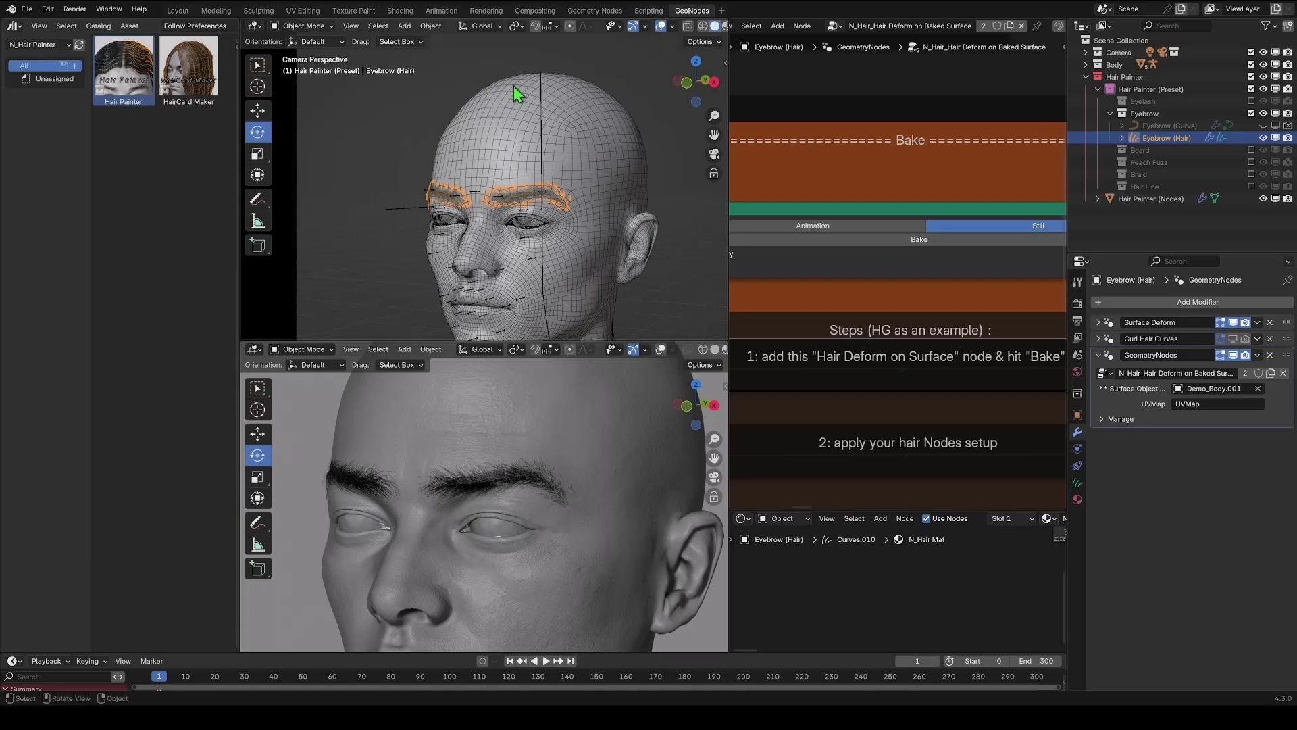
click(921, 240)
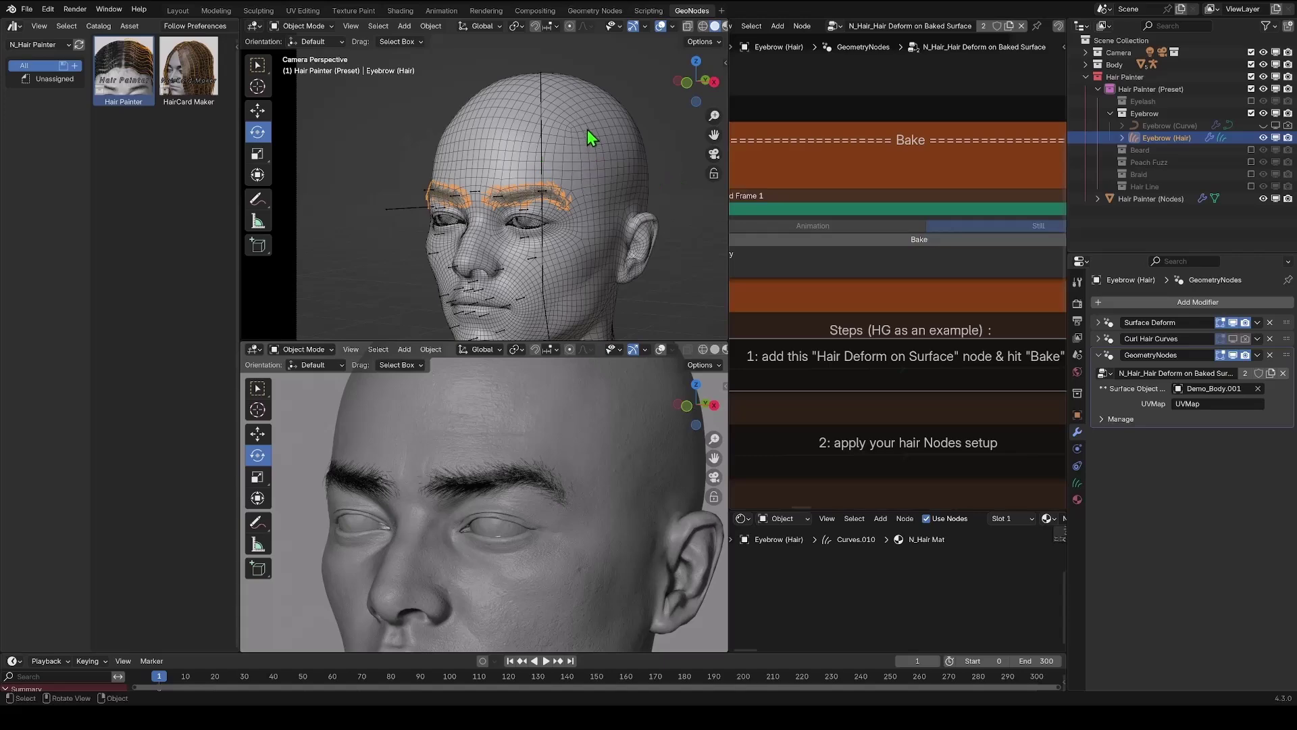
click(1257, 354)
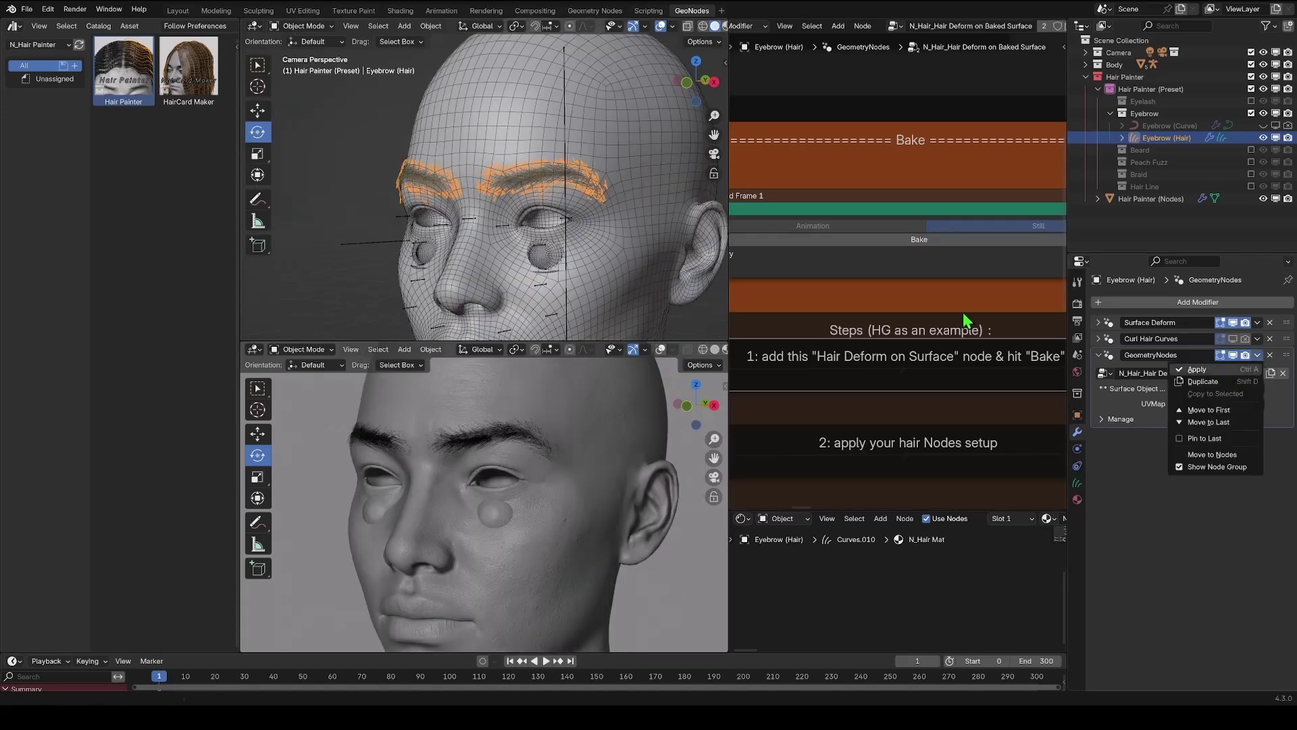
key(ctrl+a)
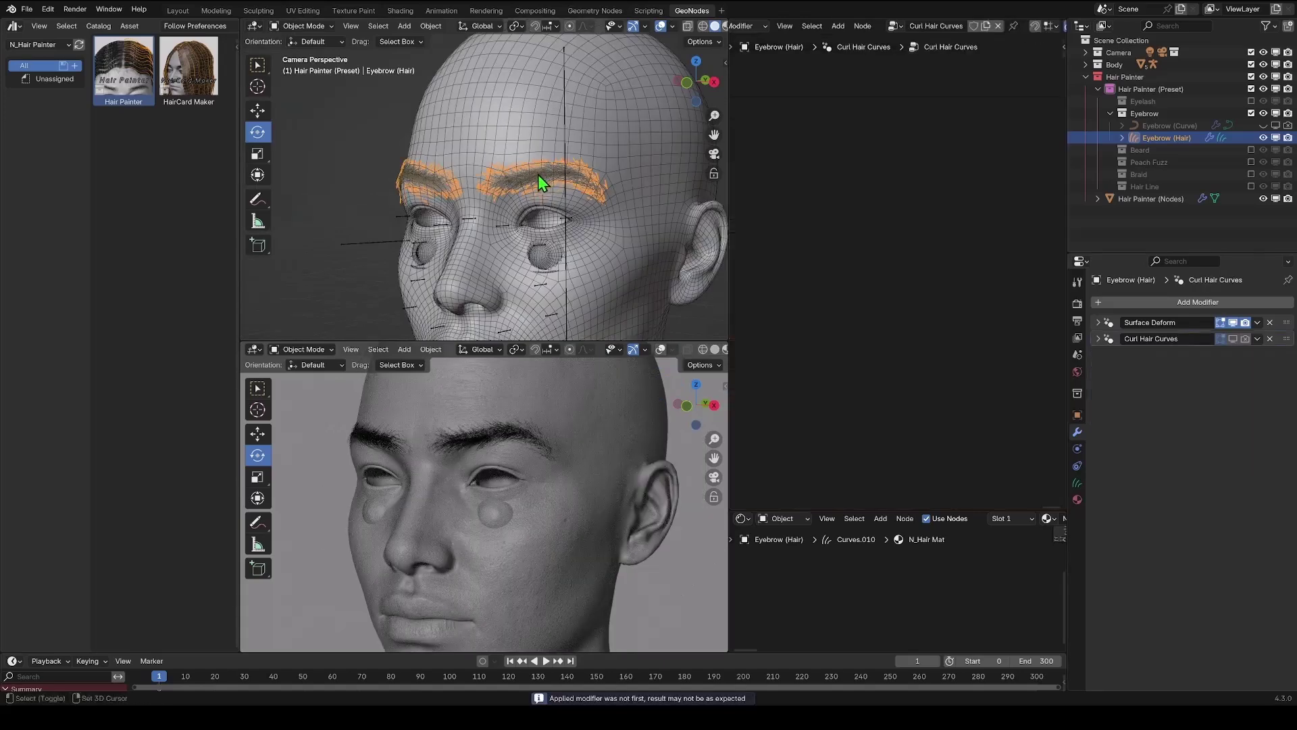
Parent Eyebrow (Hair) to the Demo_Body.001 head mesh.
click(518, 124)
key(ctrl+p)
click(517, 124)
scroll(525, 139, down, 4)
click(532, 189)
click(537, 190)
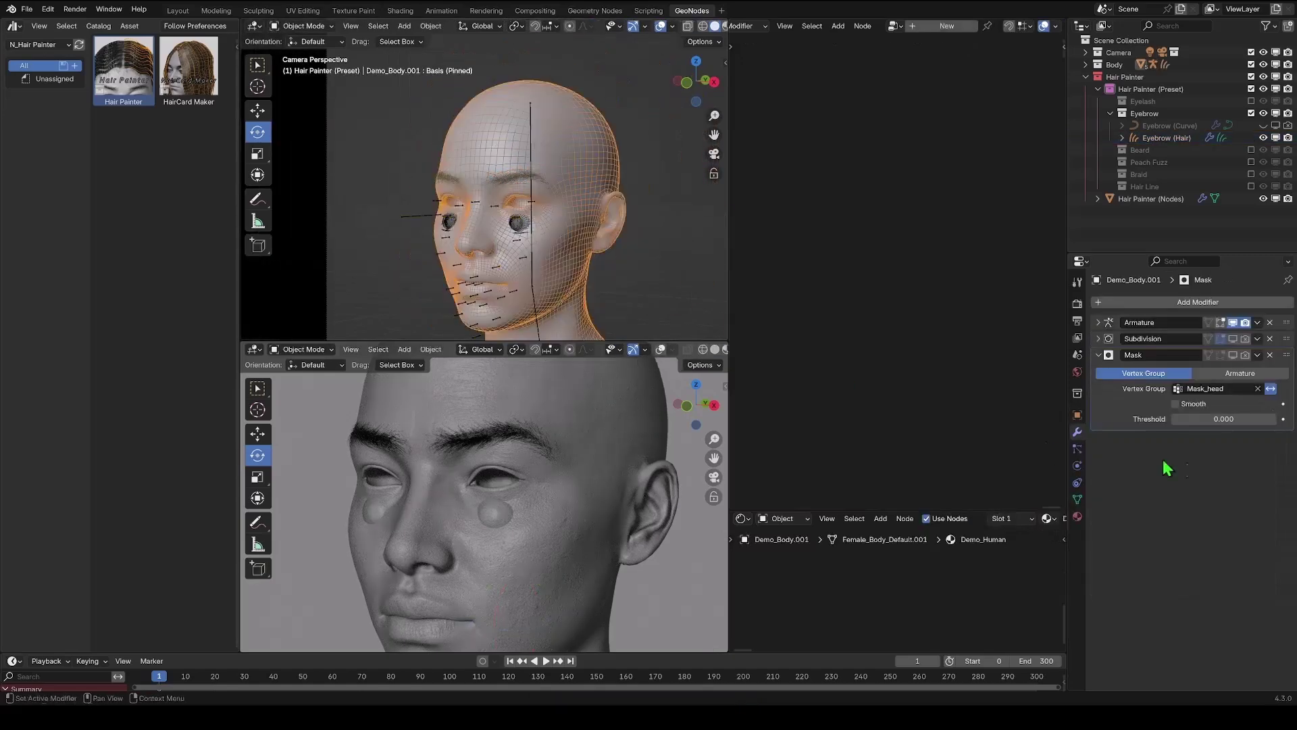
Rotate the head bone of Demo Bones.001 in Pose Mode and examine how the eyebrow hair follows up close.
click(1078, 499)
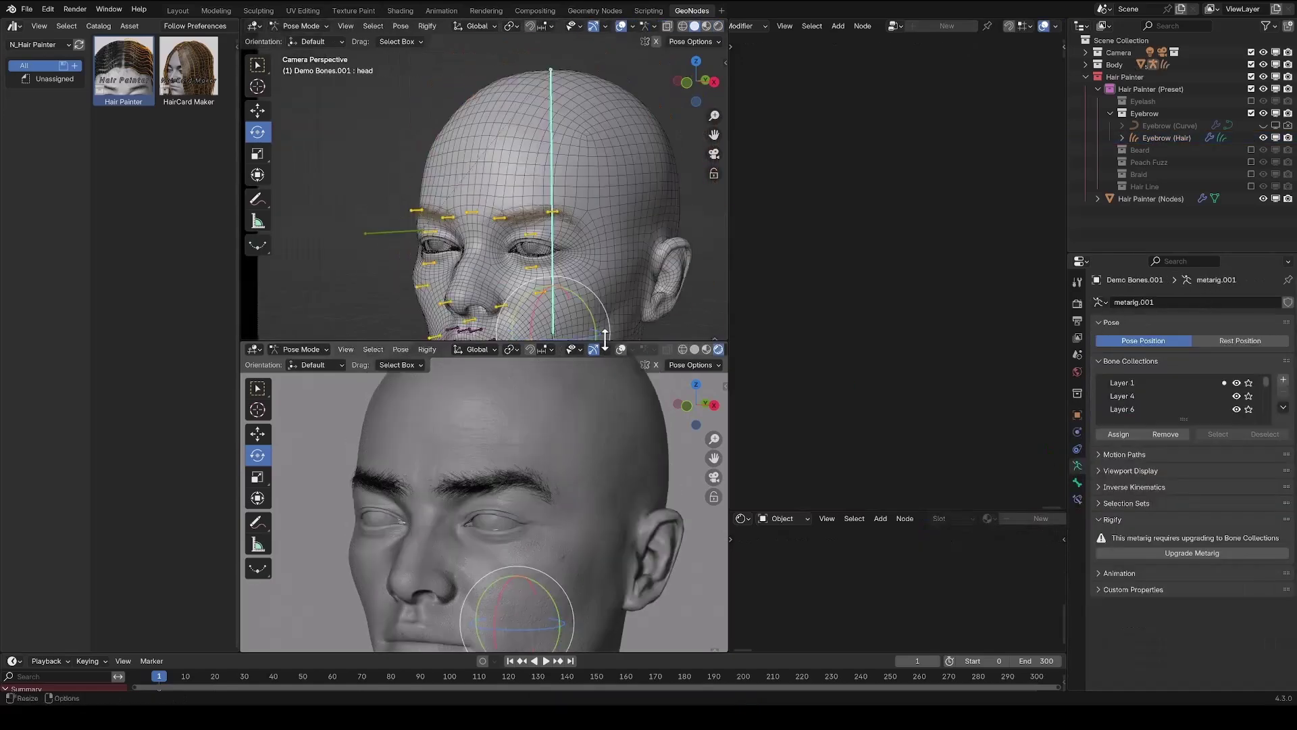
drag(582, 315, 527, 298)
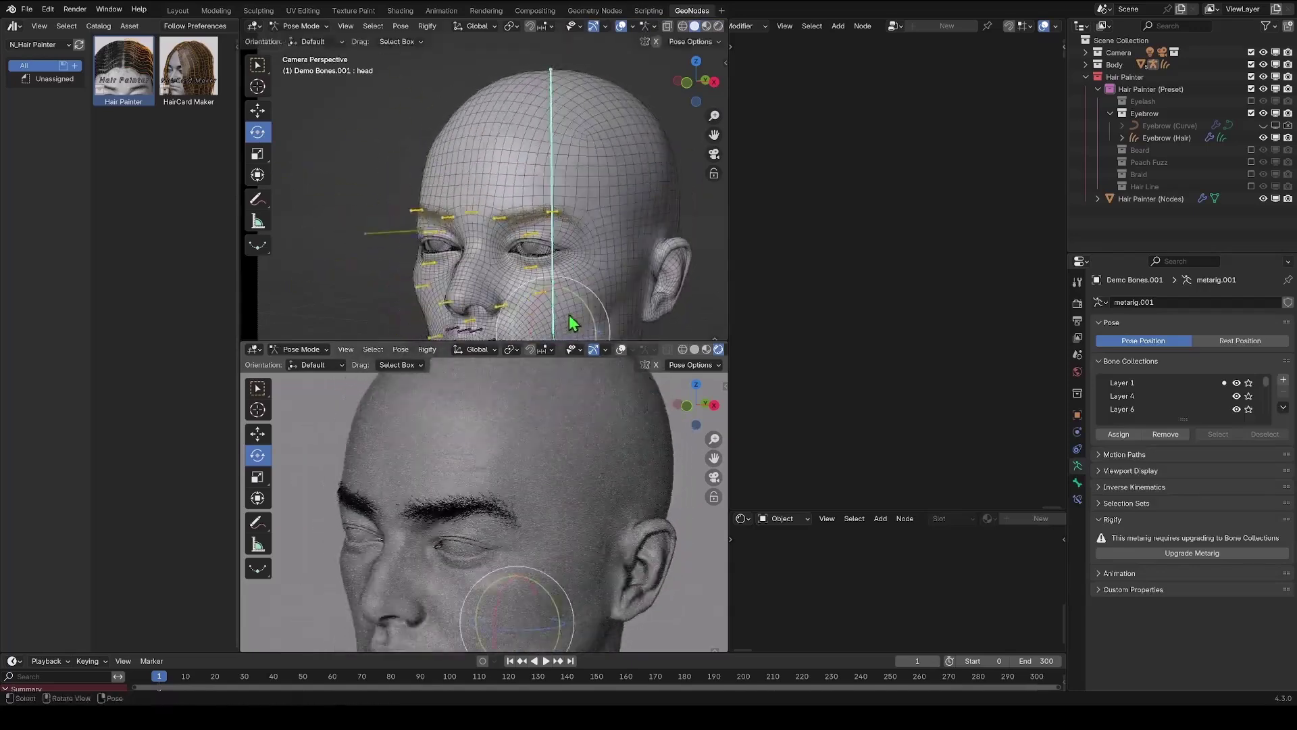
click(511, 226)
scroll(511, 218, up, 1)
shift+middle_drag(508, 211, 452, 164)
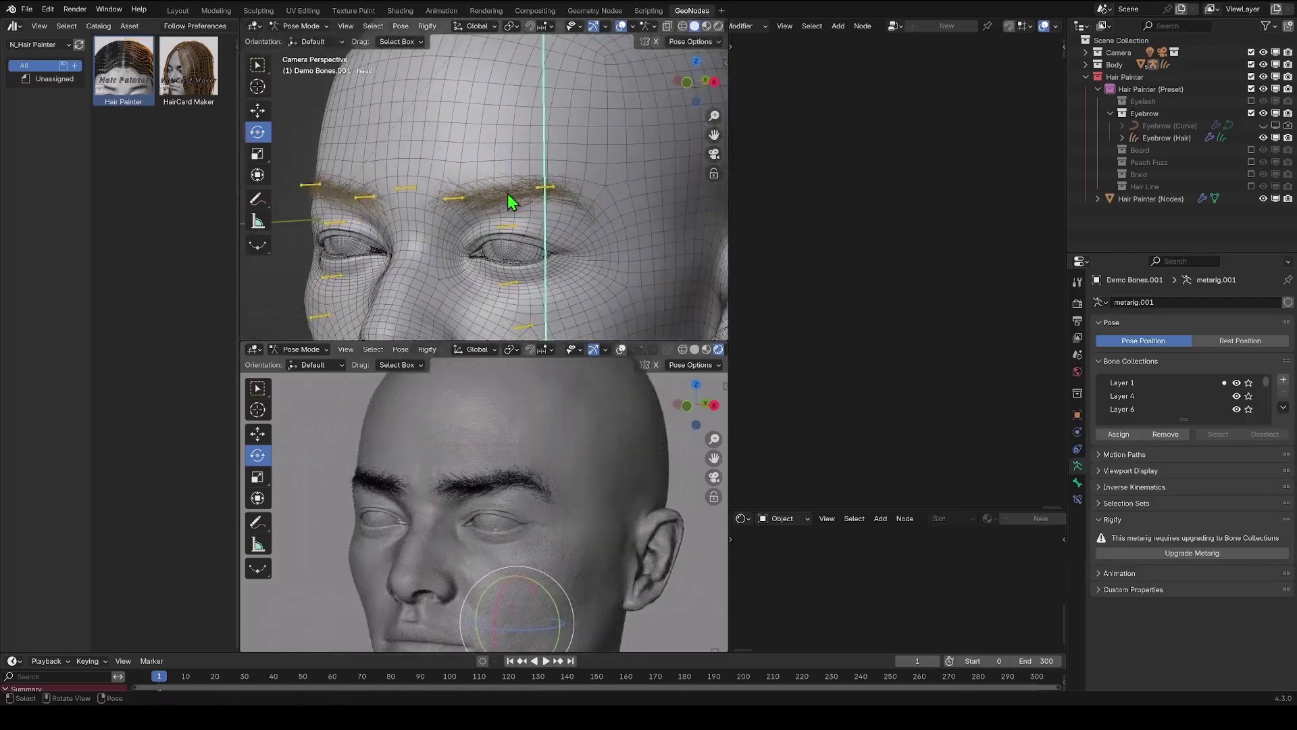
Return to Object Mode, select Eyebrow (Hair) and examine the eyebrow on the head without overlays.
click(508, 193)
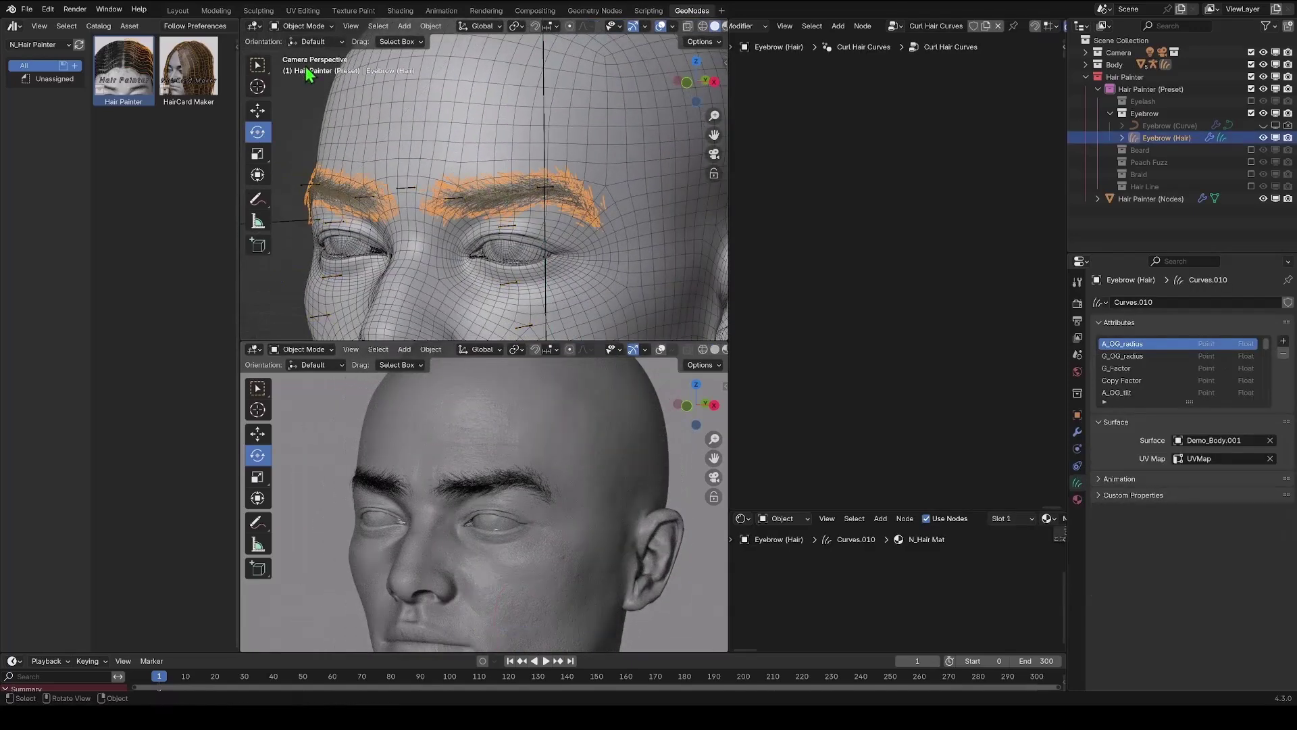
mouse_move(534, 166)
mouse_down()
mouse_move(479, 130)
mouse_move(498, 180)
mouse_move(525, 194)
mouse_move(486, 232)
mouse_move(507, 139)
mouse_move(500, 148)
mouse_up()
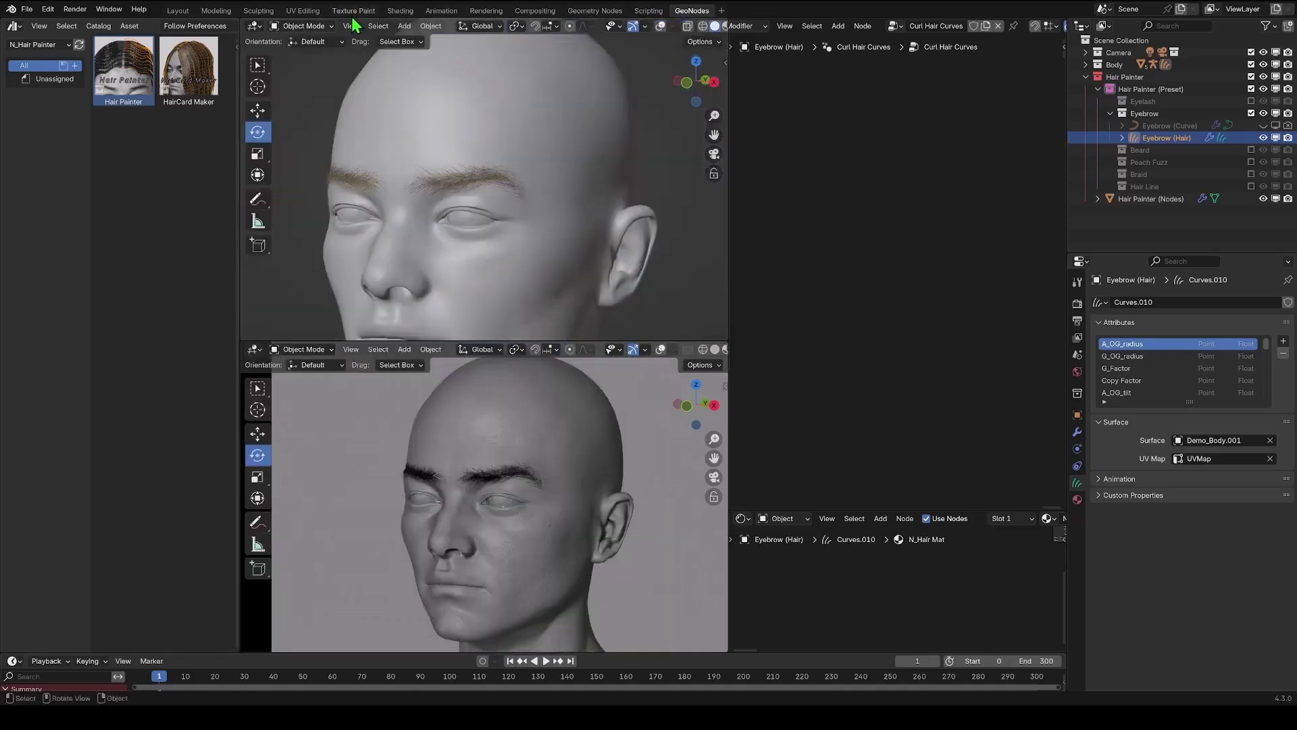
click(304, 25)
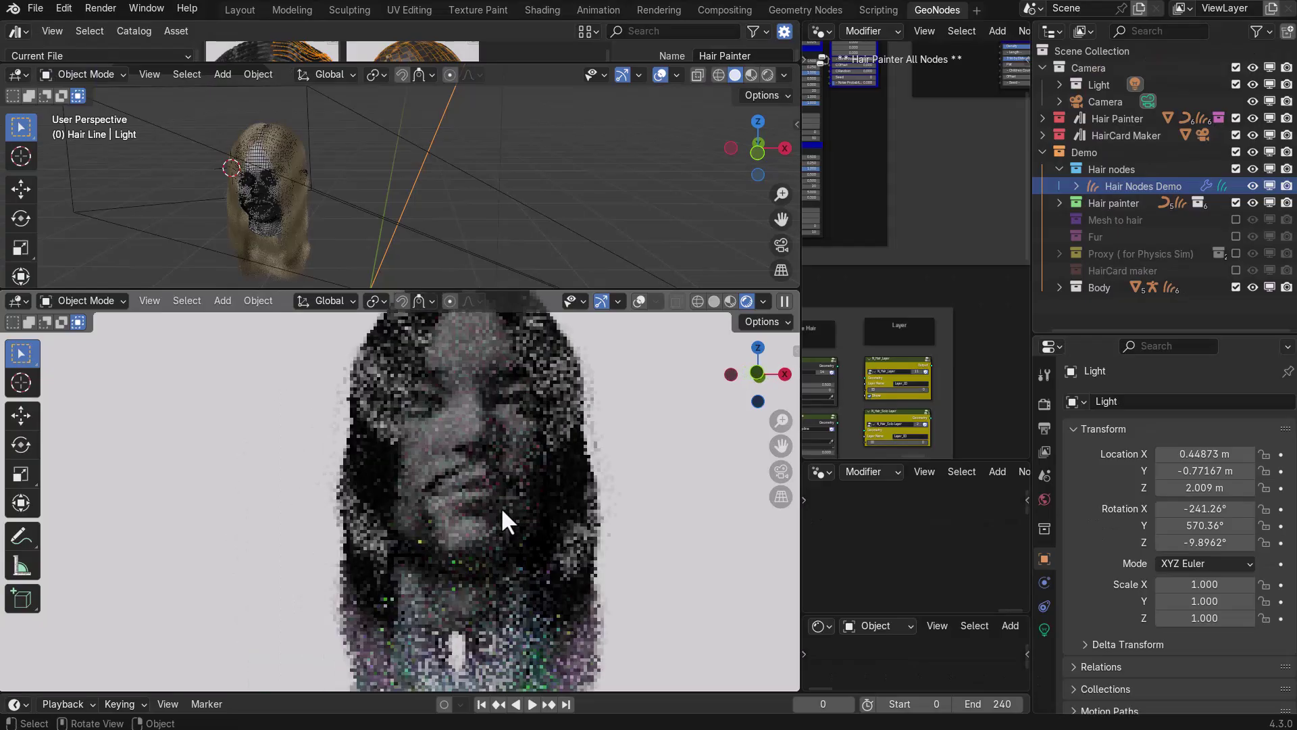
In the demo scene, deselect the light, exclude the Hair painter collection and enable the Mesh to hair collection.
shift+middle_drag(502, 510, 505, 572)
scroll(540, 572, down, 1)
click(670, 569)
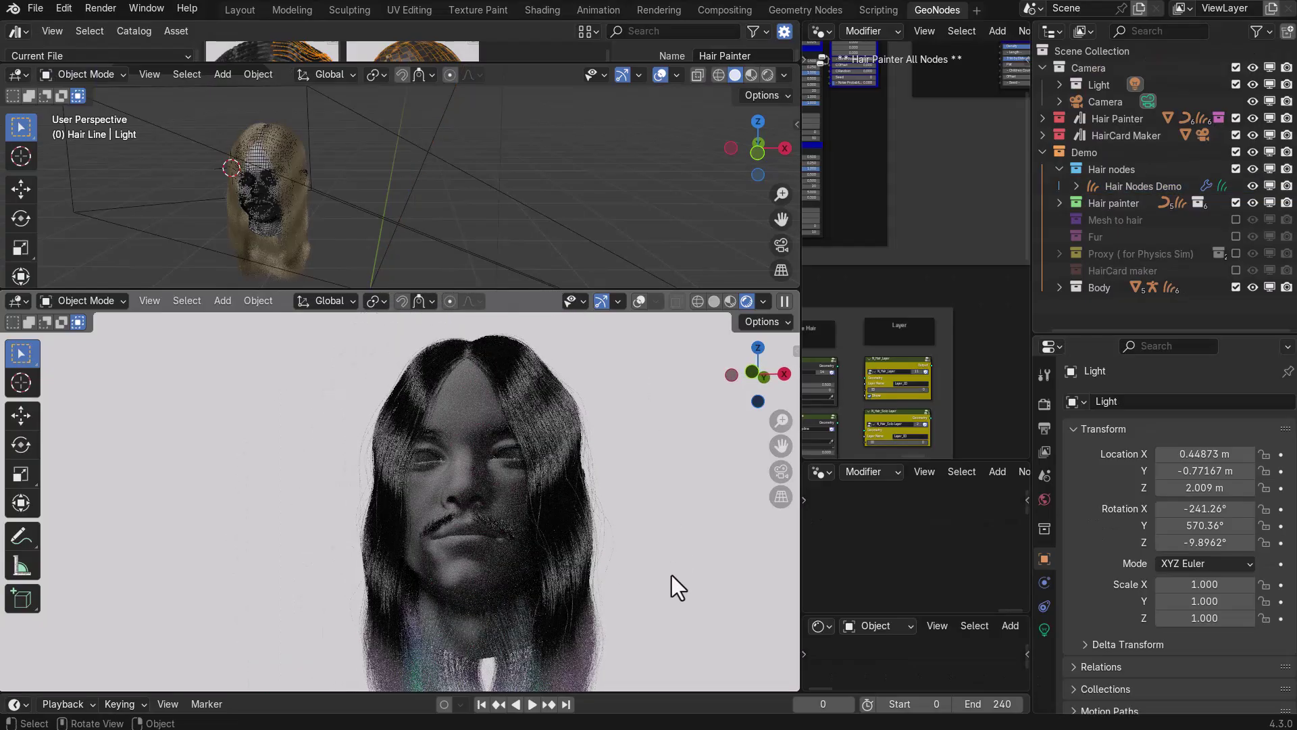
click(1236, 203)
click(1236, 220)
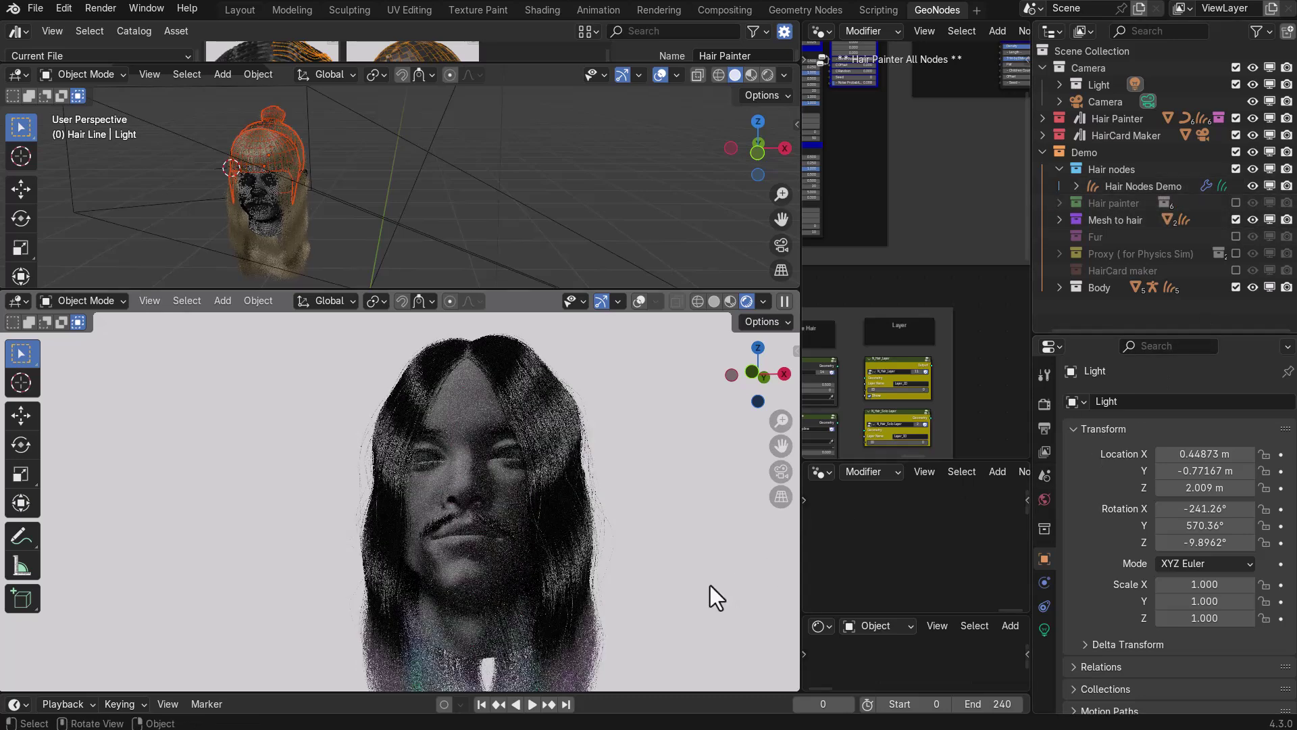
middle_drag(601, 495, 560, 491)
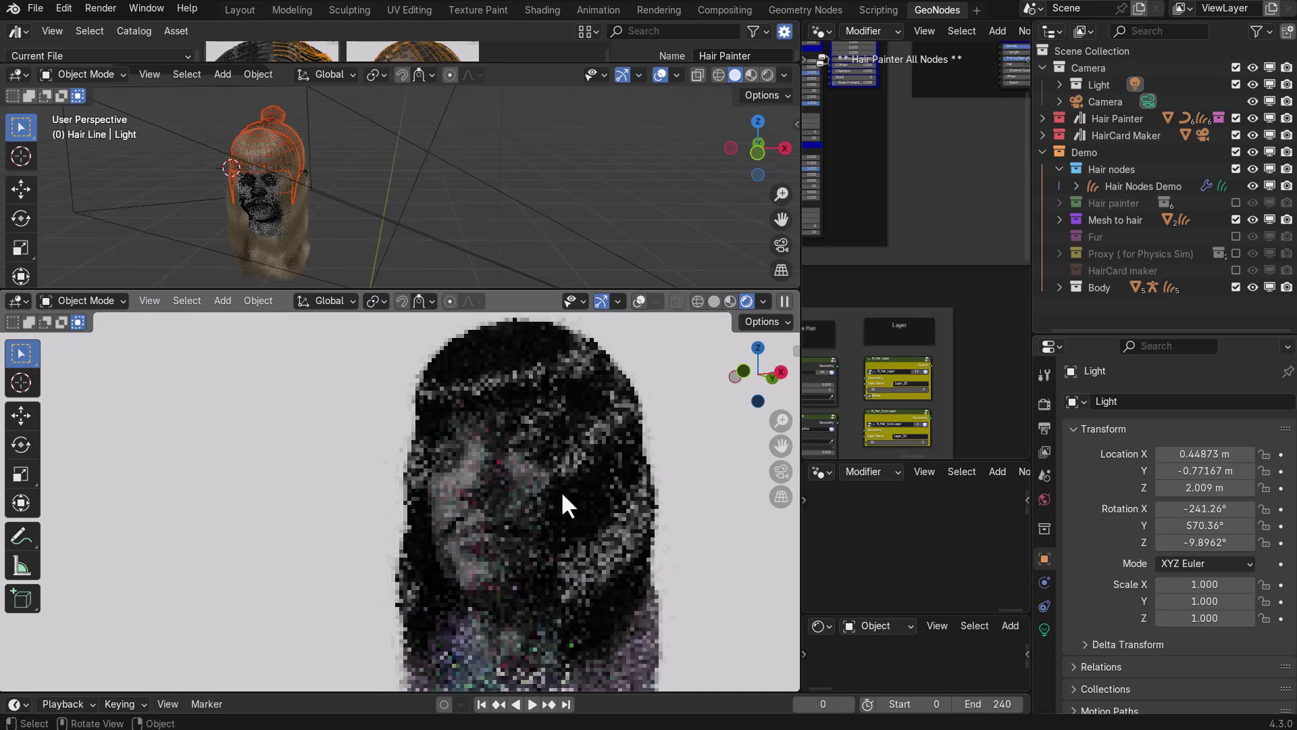
Exclude the Mesh to hair and Hair nodes demo collections, keeping the Body collection enabled.
click(1236, 220)
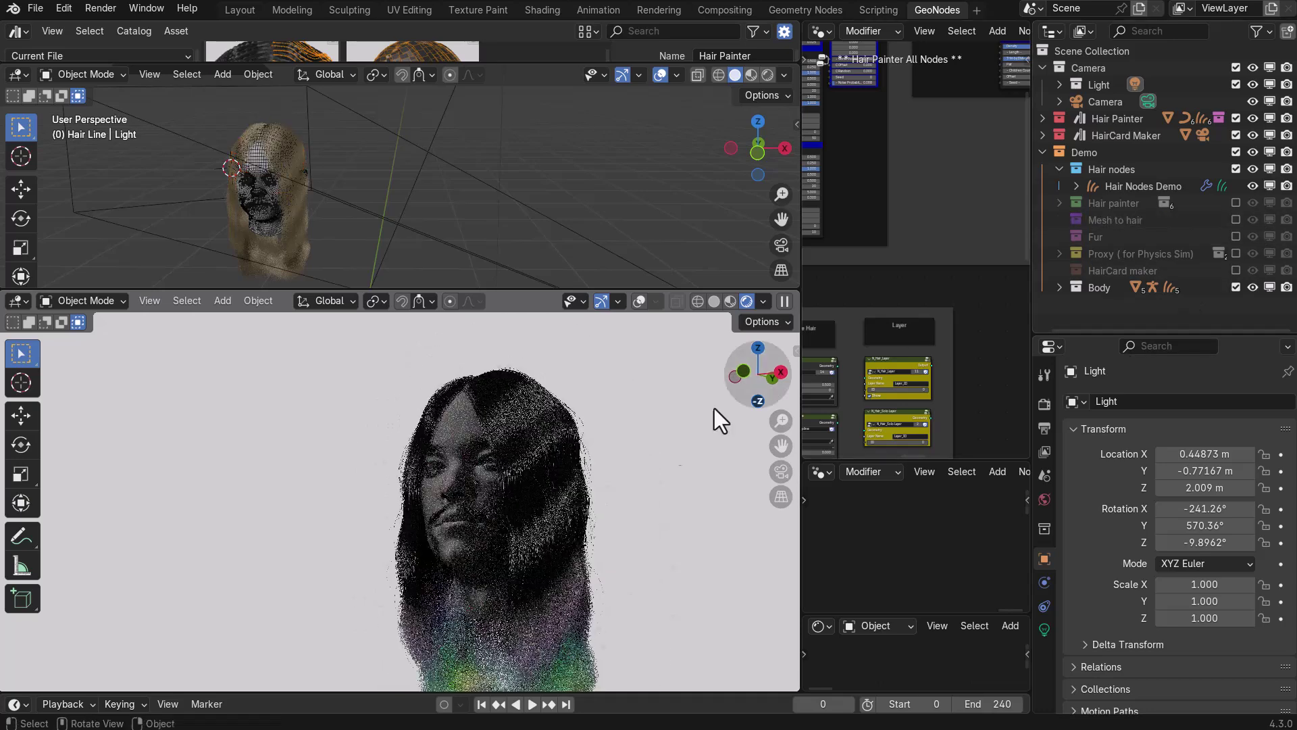
click(1235, 286)
click(1236, 285)
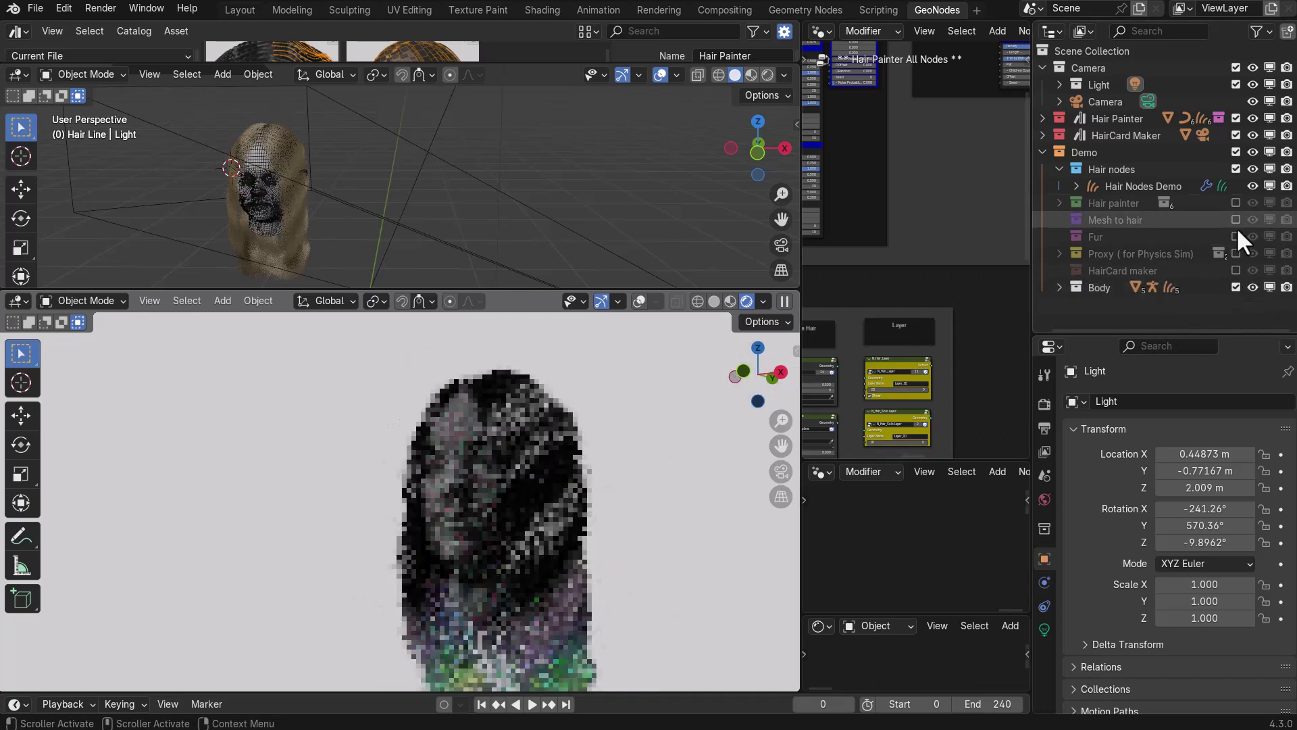
click(1235, 169)
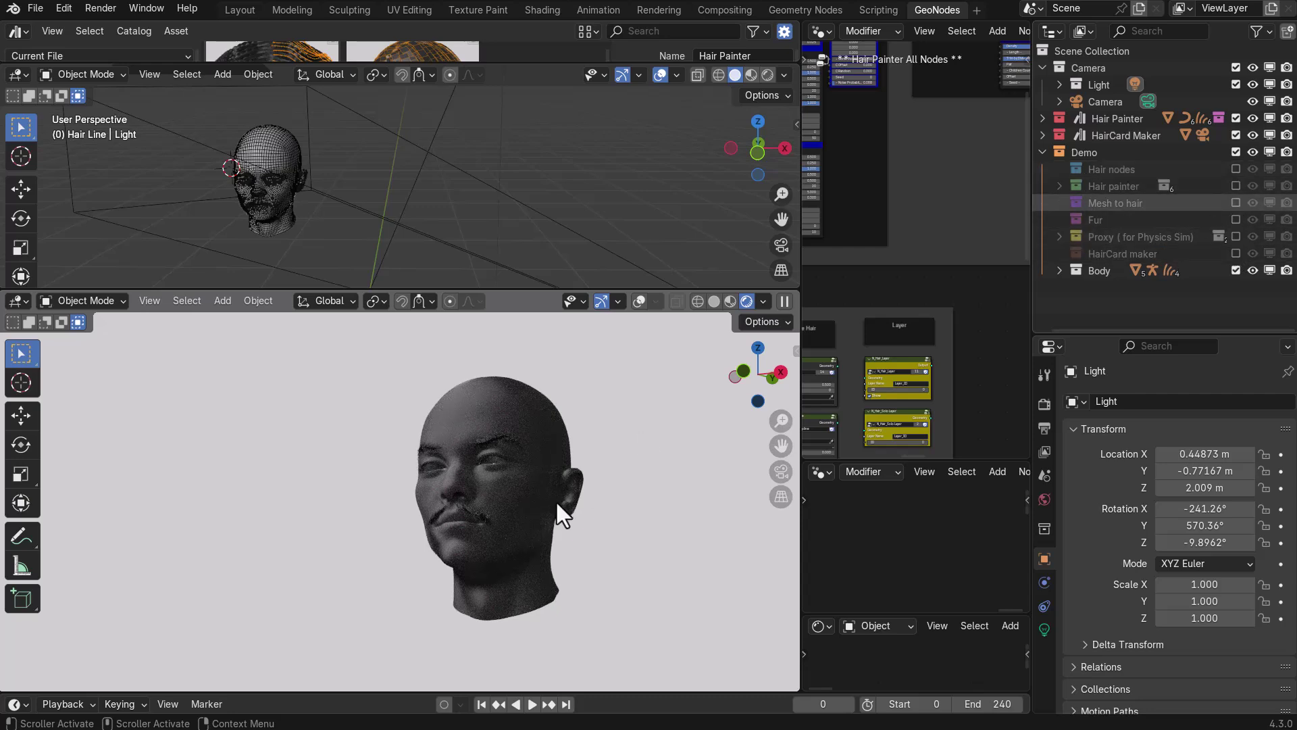
Enable the Mesh to hair collection again and examine its hairstyle with bangs up close on the rendered head.
click(1235, 203)
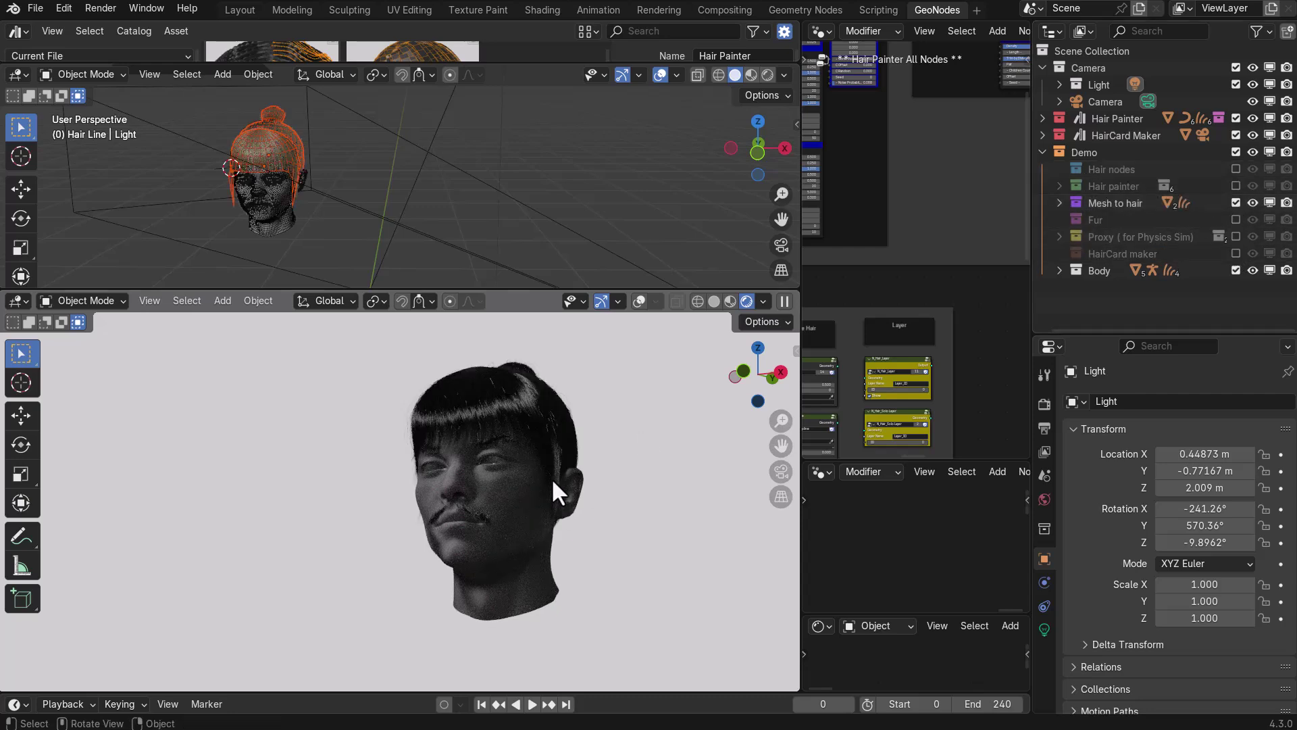
scroll(551, 477, up, 6)
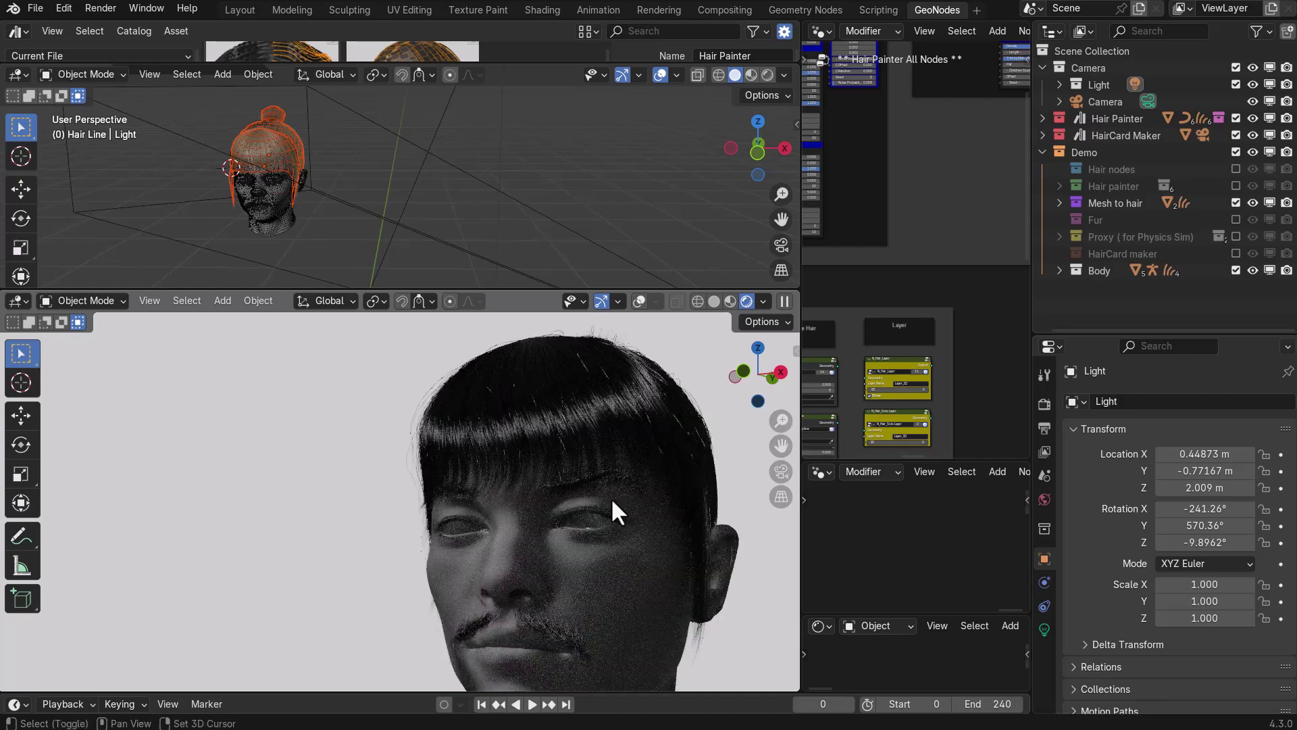
scroll(530, 520, down, 5)
middle_drag(524, 515, 611, 669)
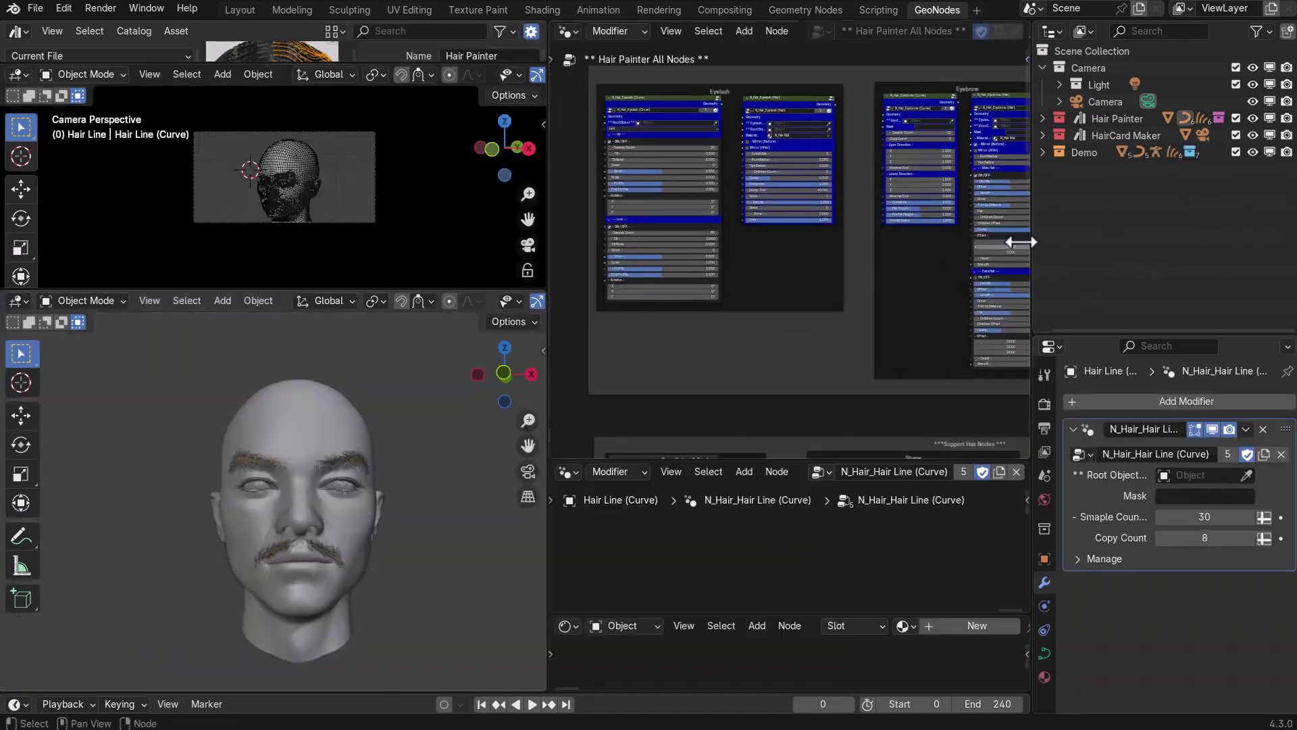
Examine the Hair Painter (blender 4.3 or highter) header with its Update and NewNode color legend in the all-nodes tree.
mouse_move(1020, 242)
middle_down()
mouse_move(761, 139)
mouse_move(831, 104)
mouse_move(732, 52)
mouse_move(610, 431)
mouse_move(894, 148)
middle_up()
scroll(801, 270, up, 6)
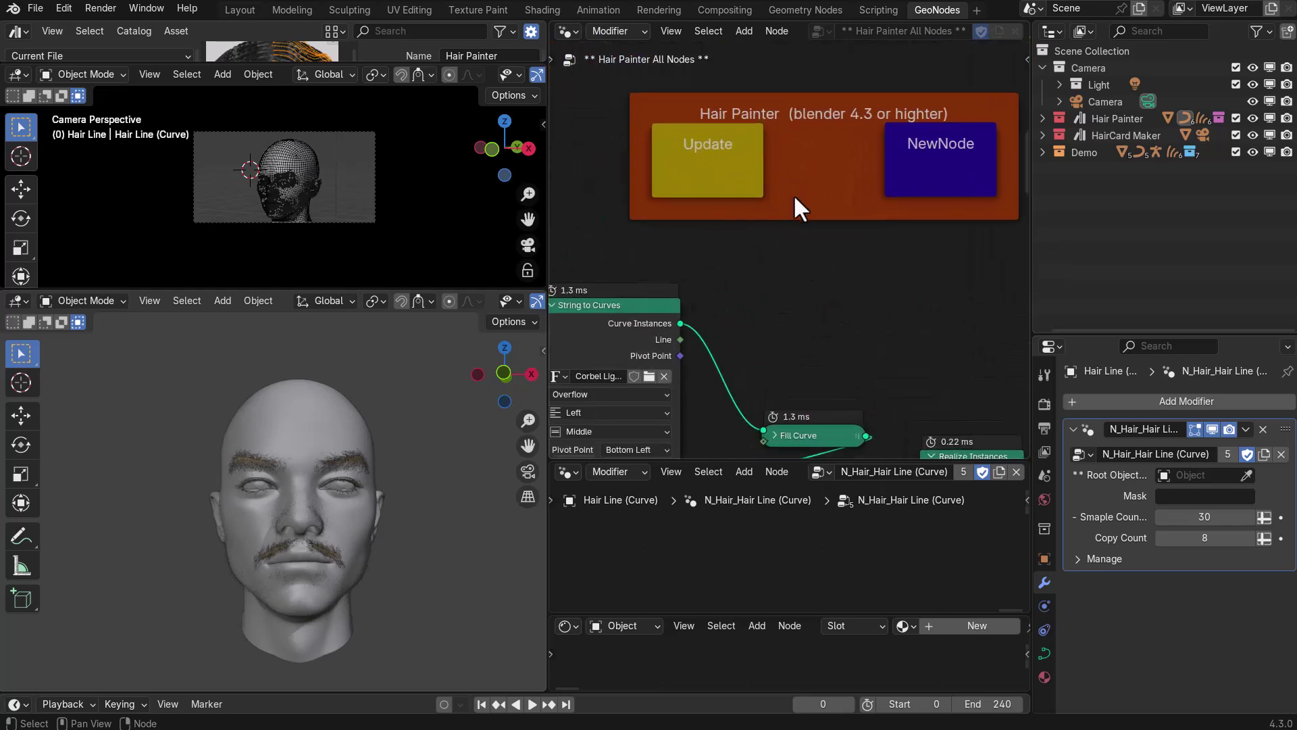
scroll(795, 222, down, 6)
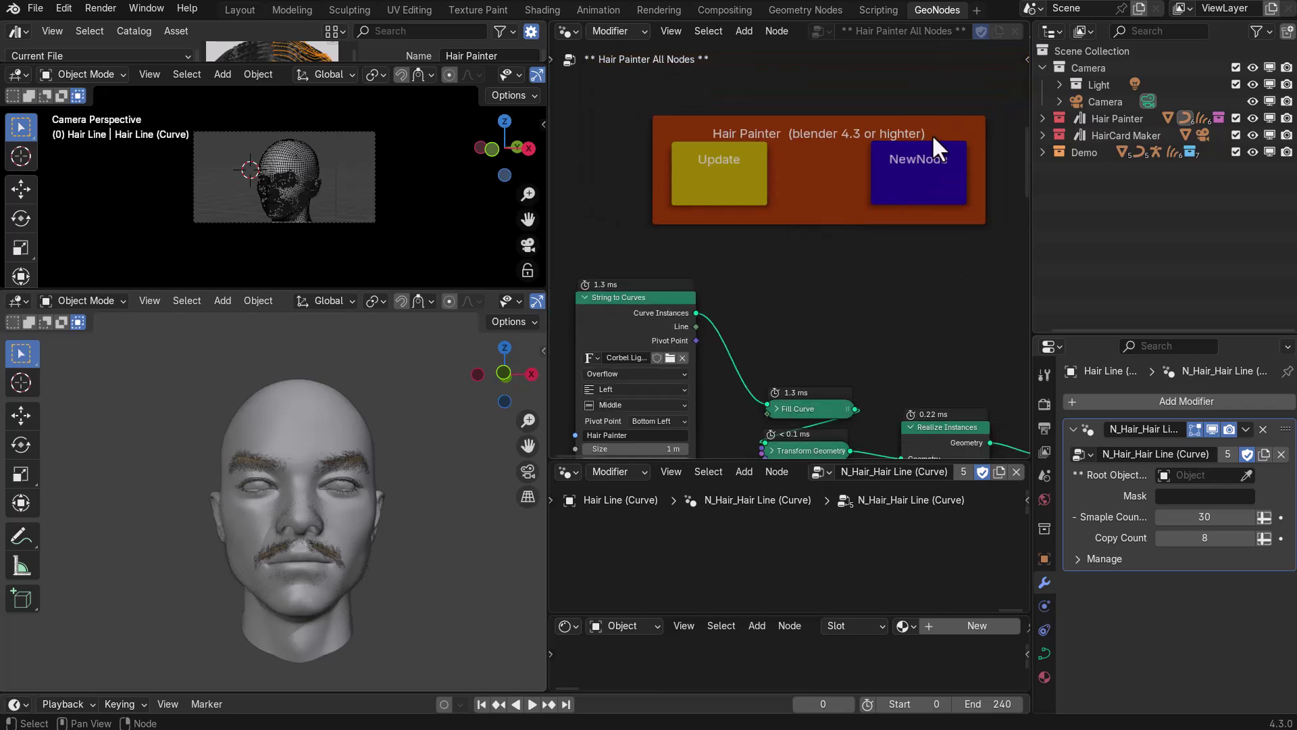
middle_drag(880, 295, 523, 332)
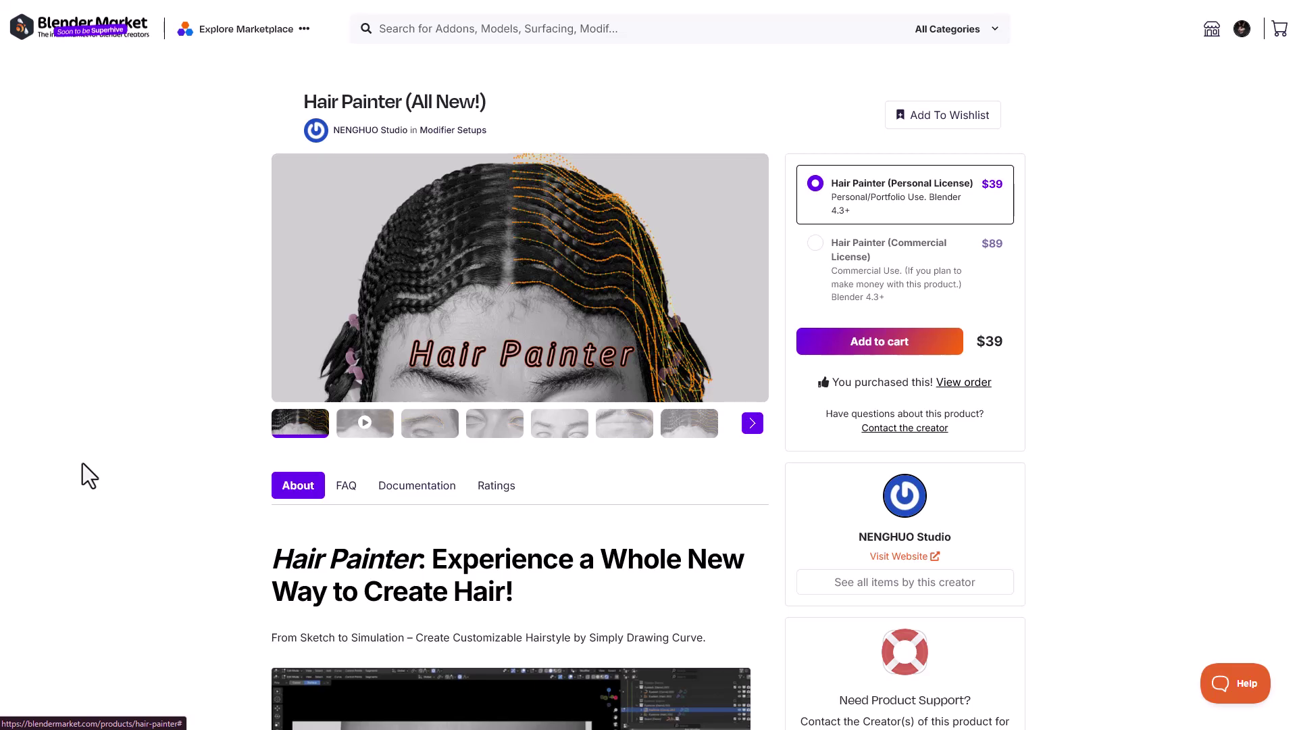
Switch to the Hair Painter product page on Blender Market and read through the core features and node descriptions.
scroll(84, 463, down, 8)
scroll(87, 457, down, 12)
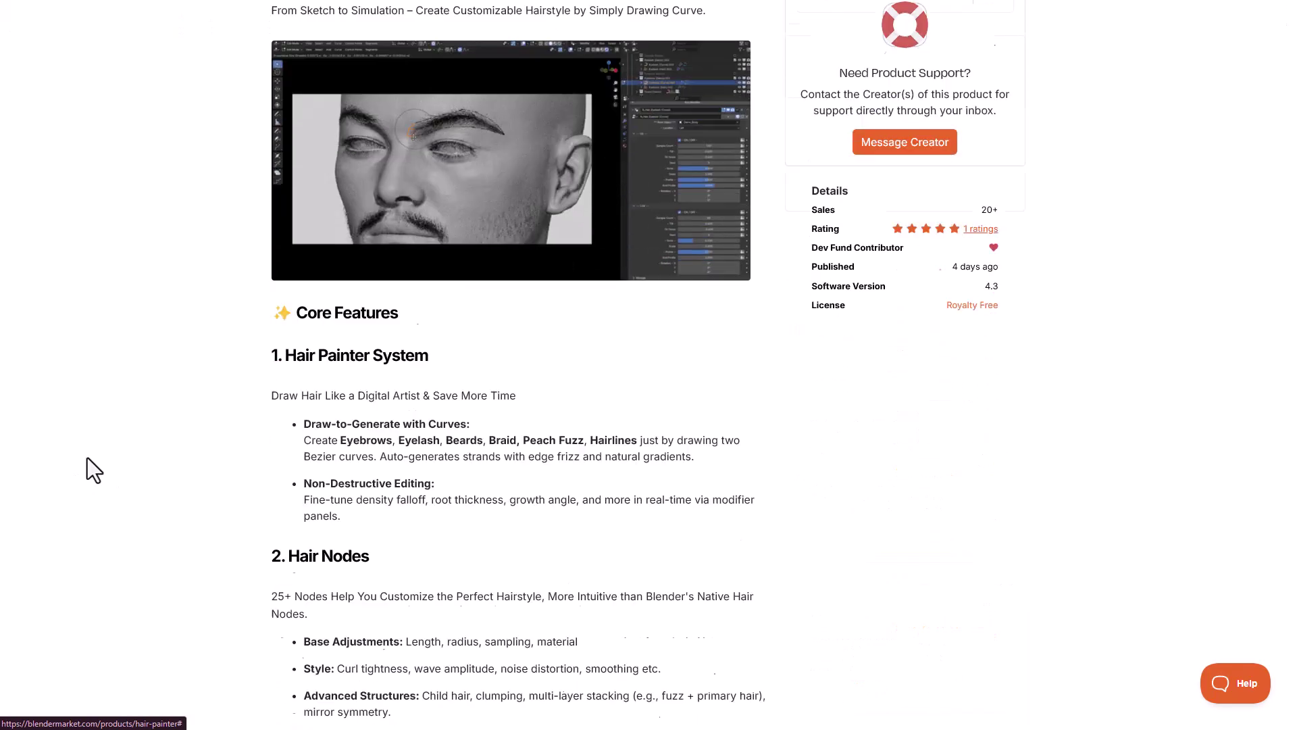
scroll(87, 457, down, 2)
scroll(147, 493, up, 20)
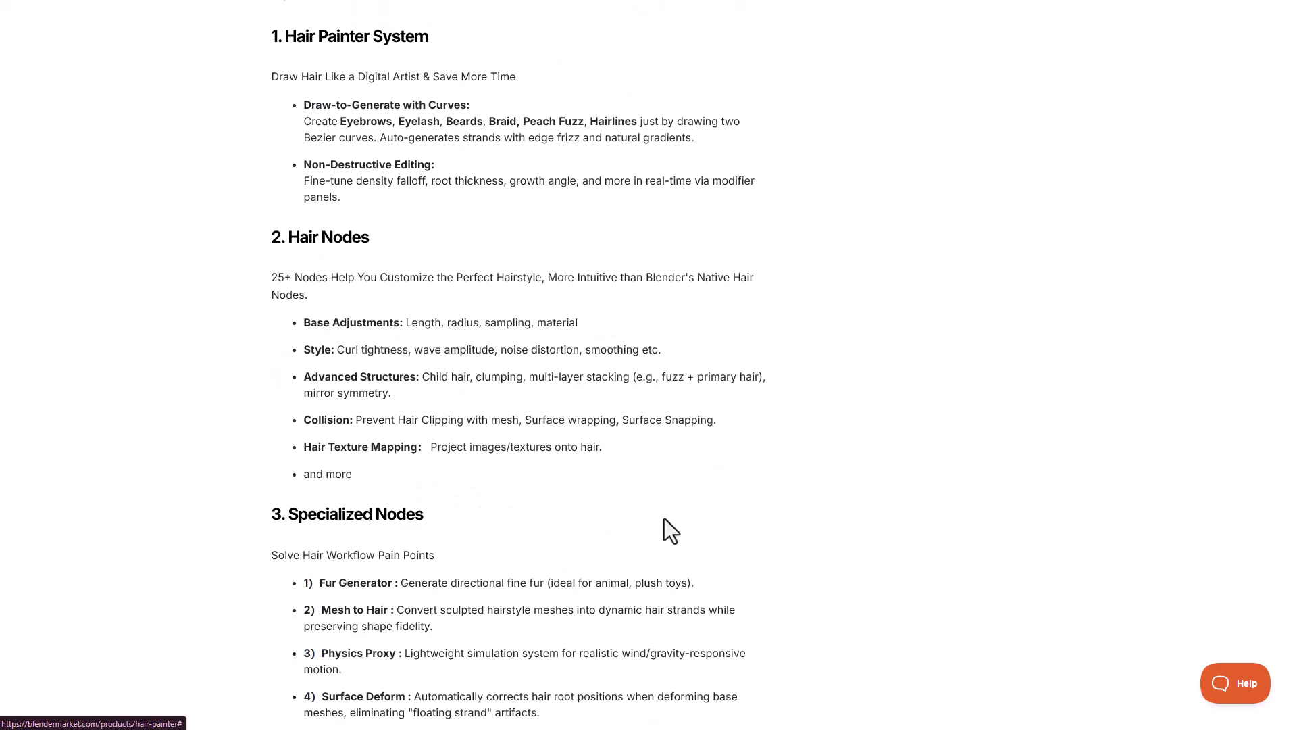